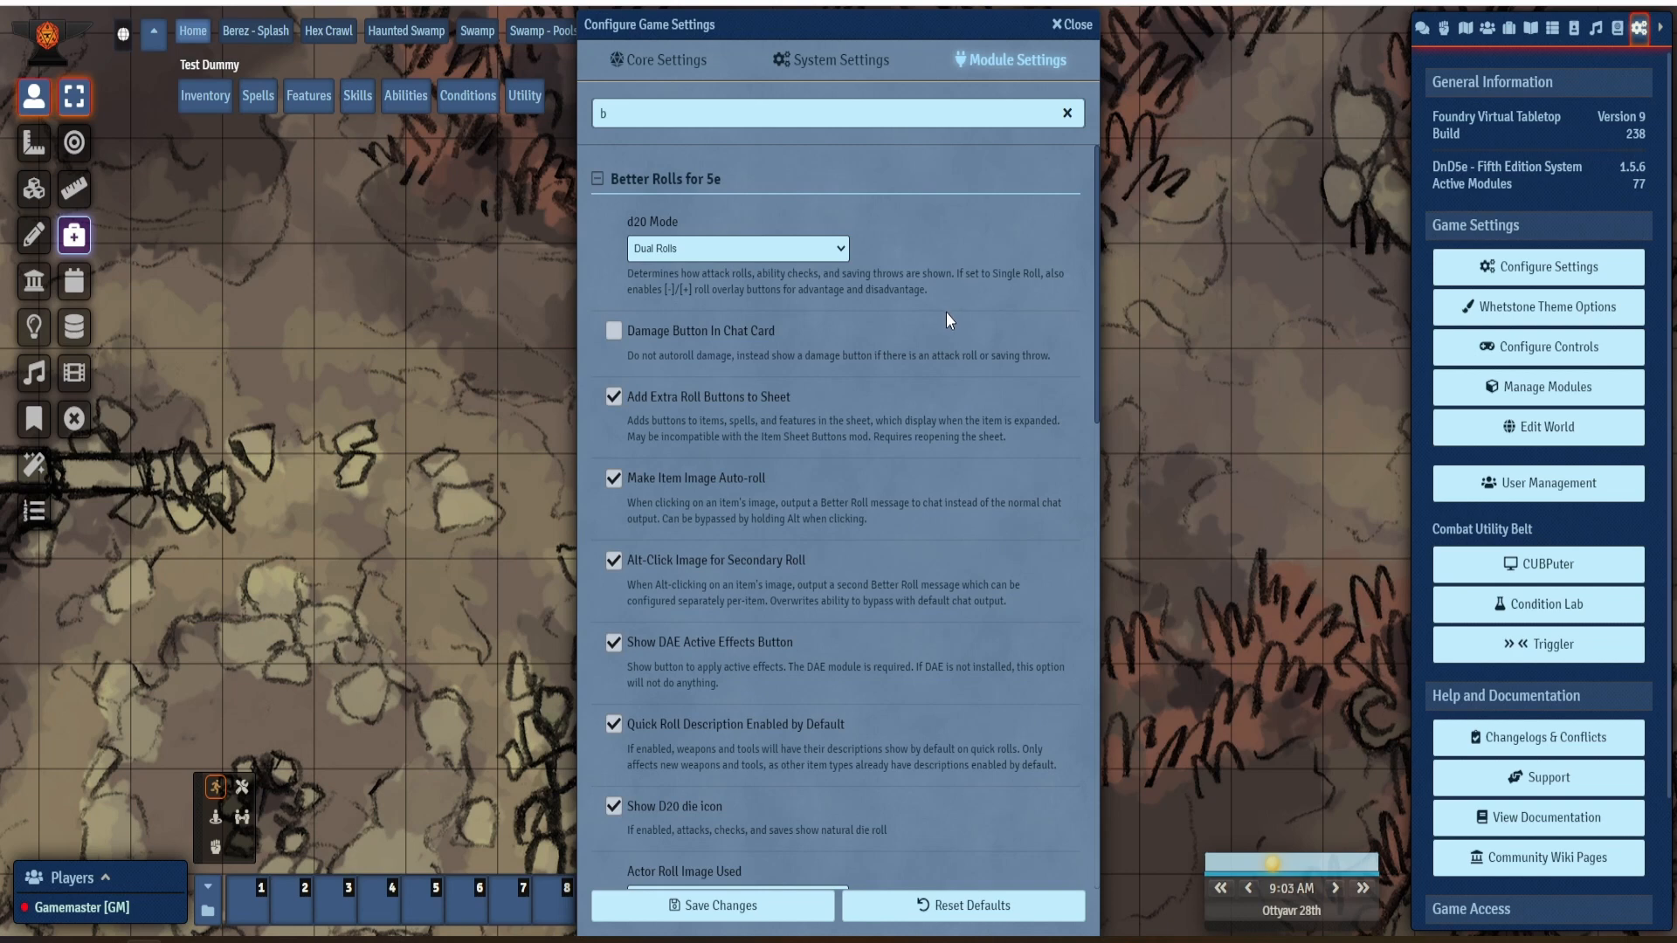
- Examine the d20 Mode choices in the Better Rolls for 5e settings, keeping Dual Rolls selected
click(816, 251)
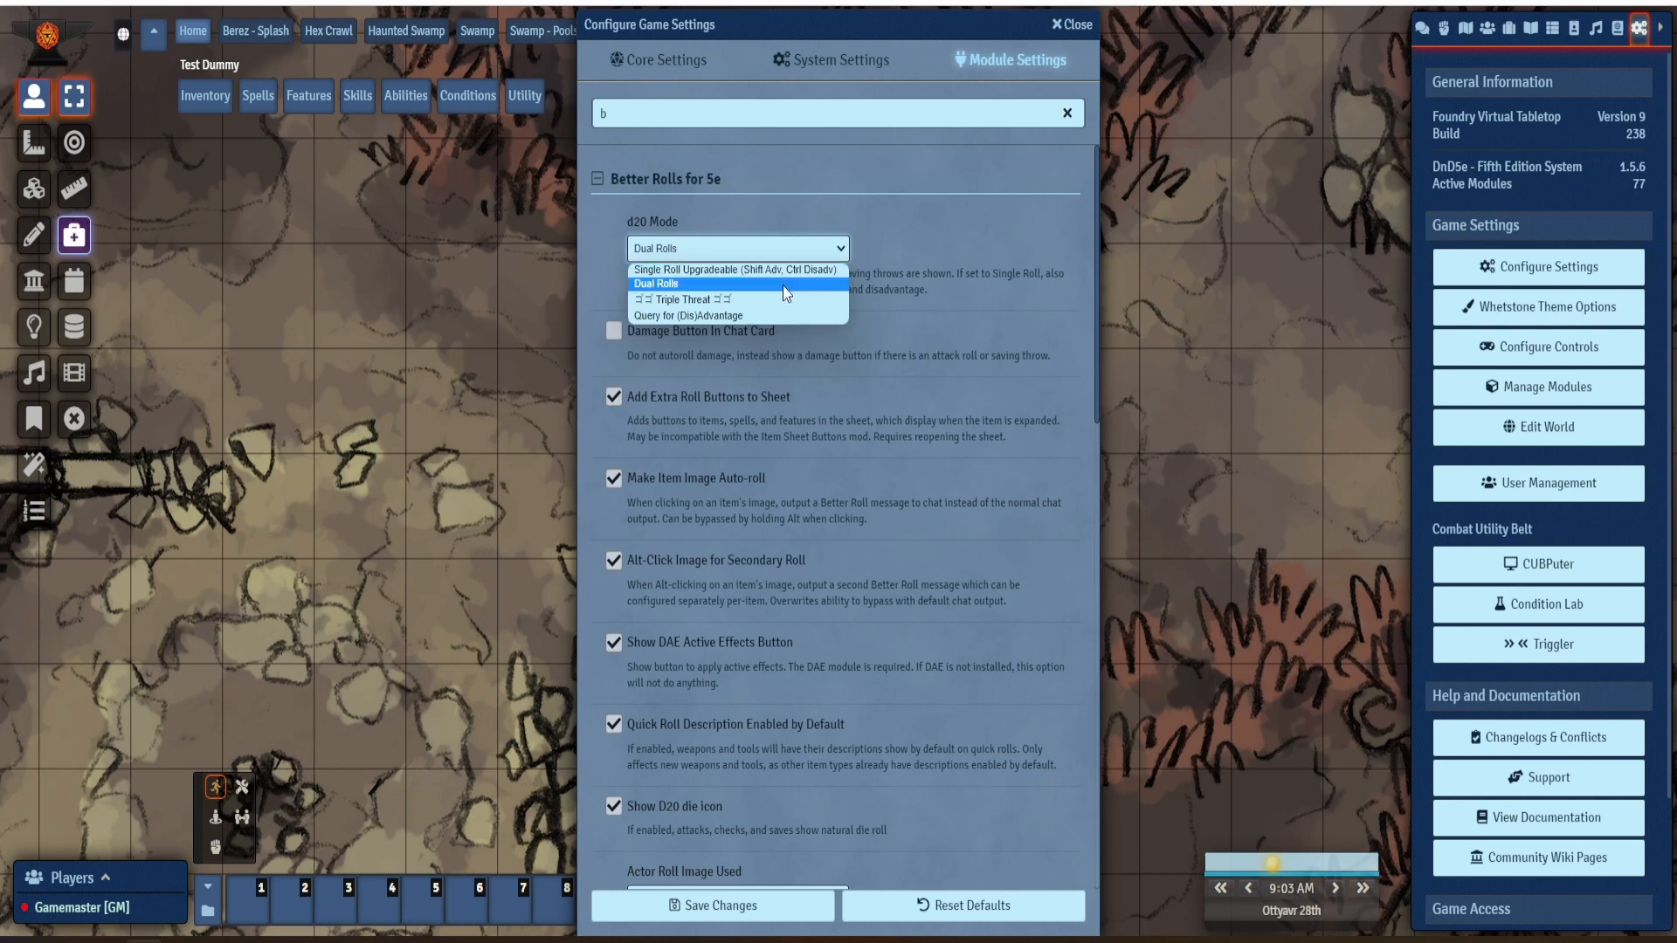
click(784, 288)
click(786, 257)
click(786, 262)
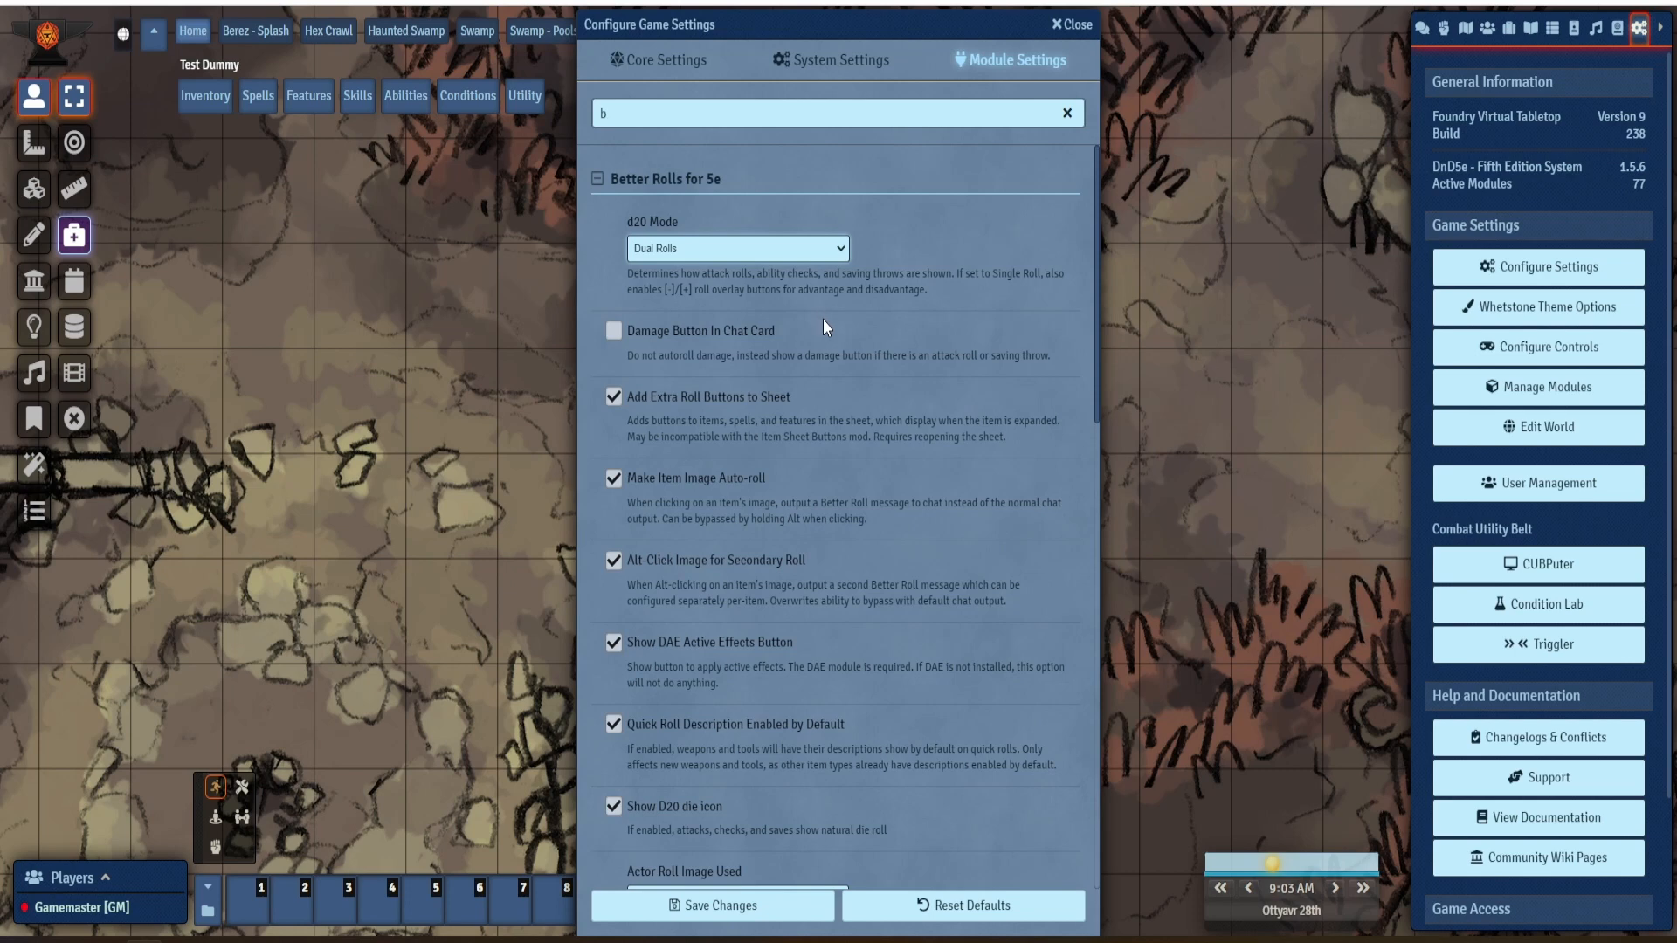
- Review the Better Rolls for 5e settings for chat card buttons, item image rolls, roll images and damage labels
scroll(825, 319, down, 2)
scroll(797, 245, up, 1)
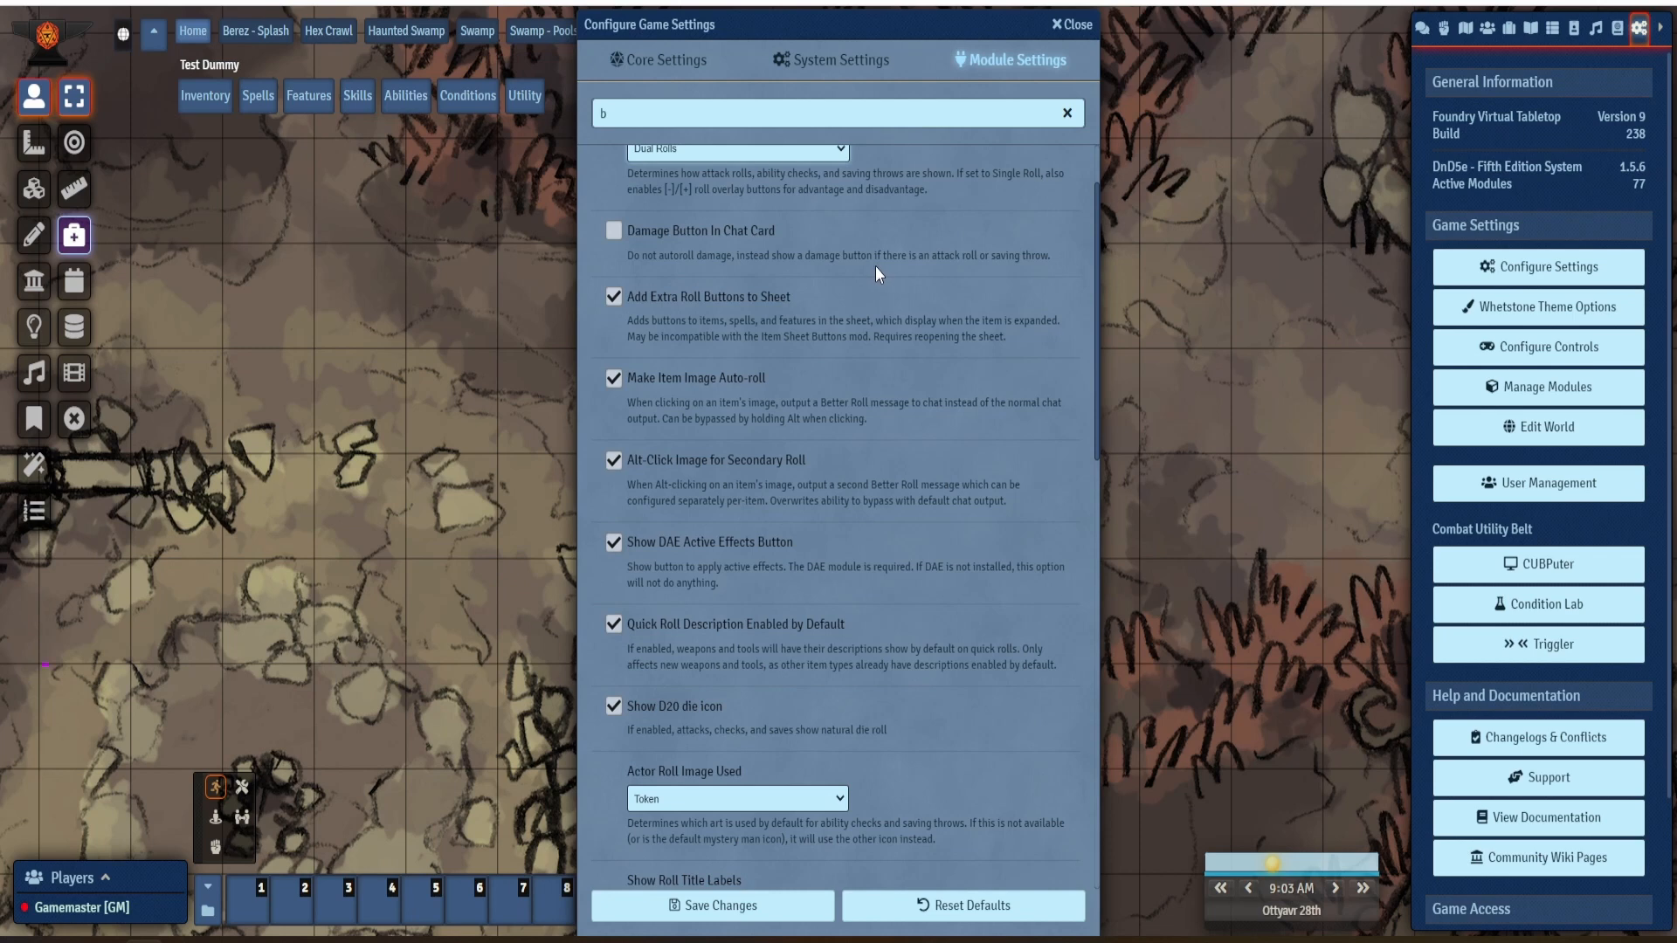
scroll(745, 356, down, 2)
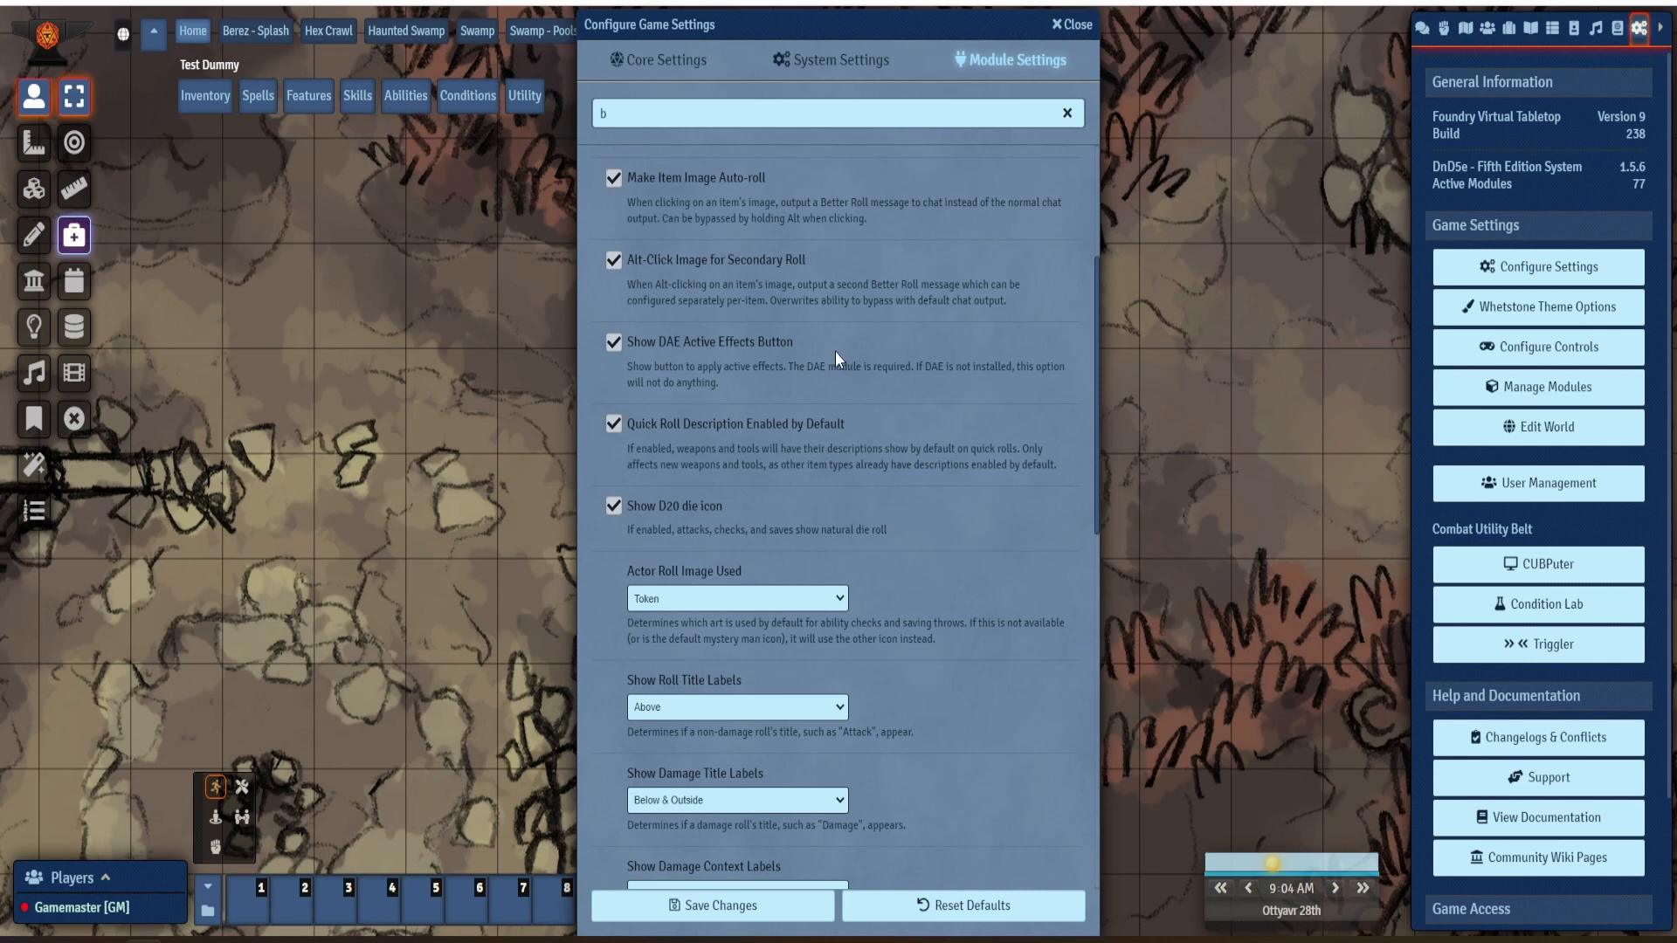
scroll(835, 351, down, 2)
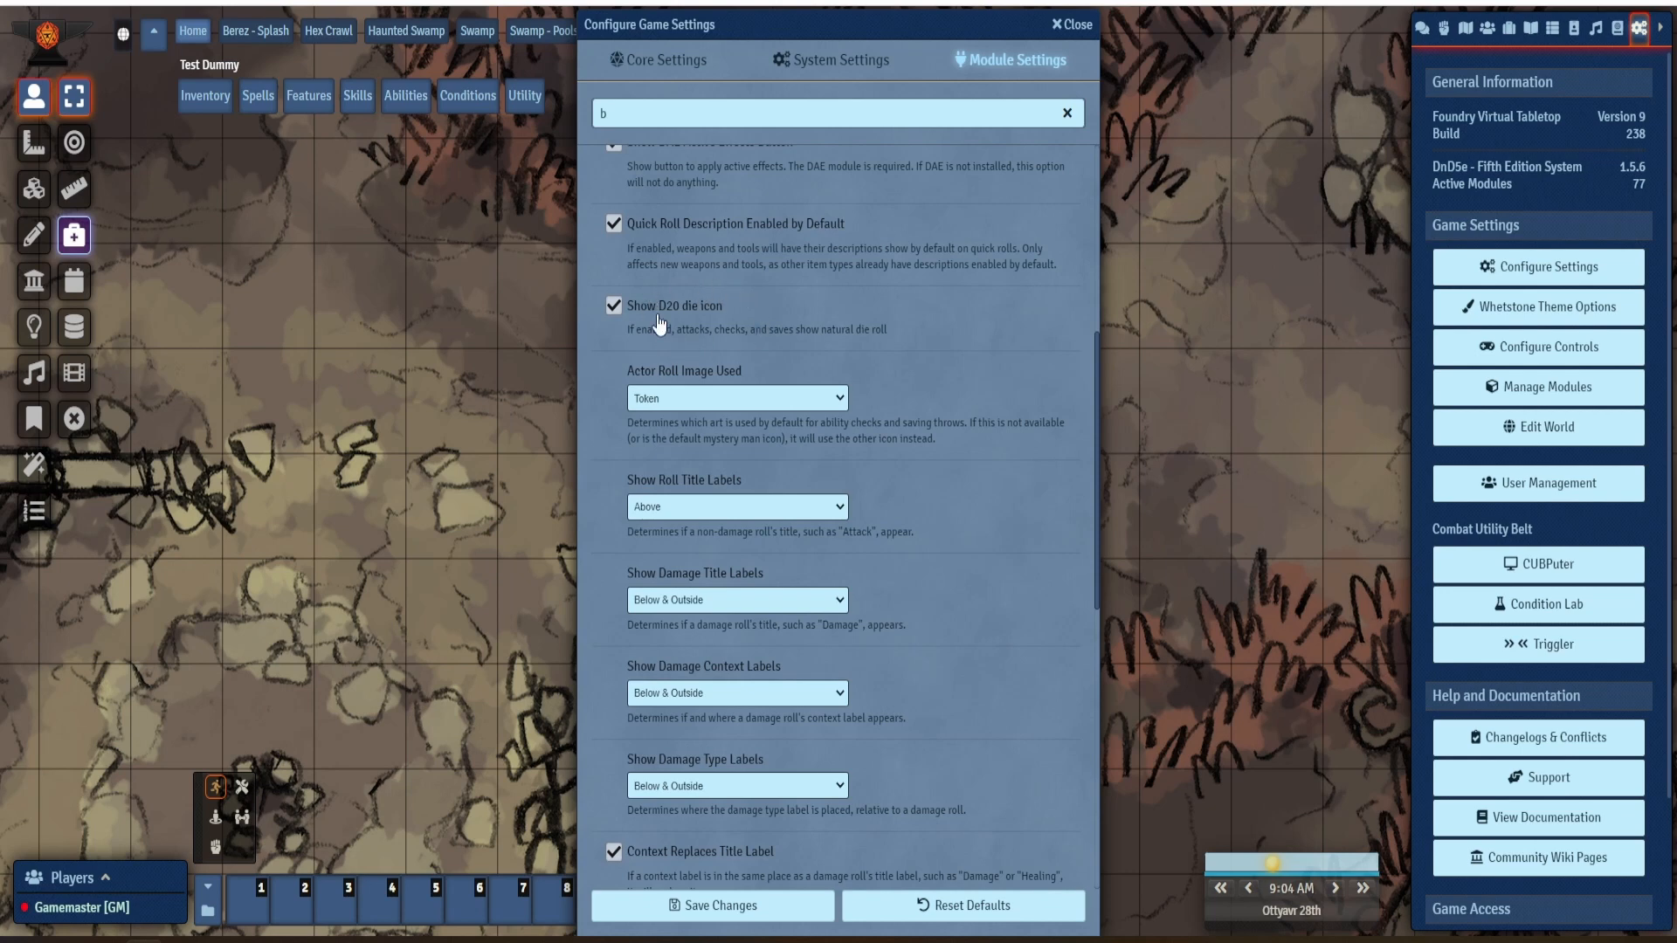
scroll(839, 348, down, 1)
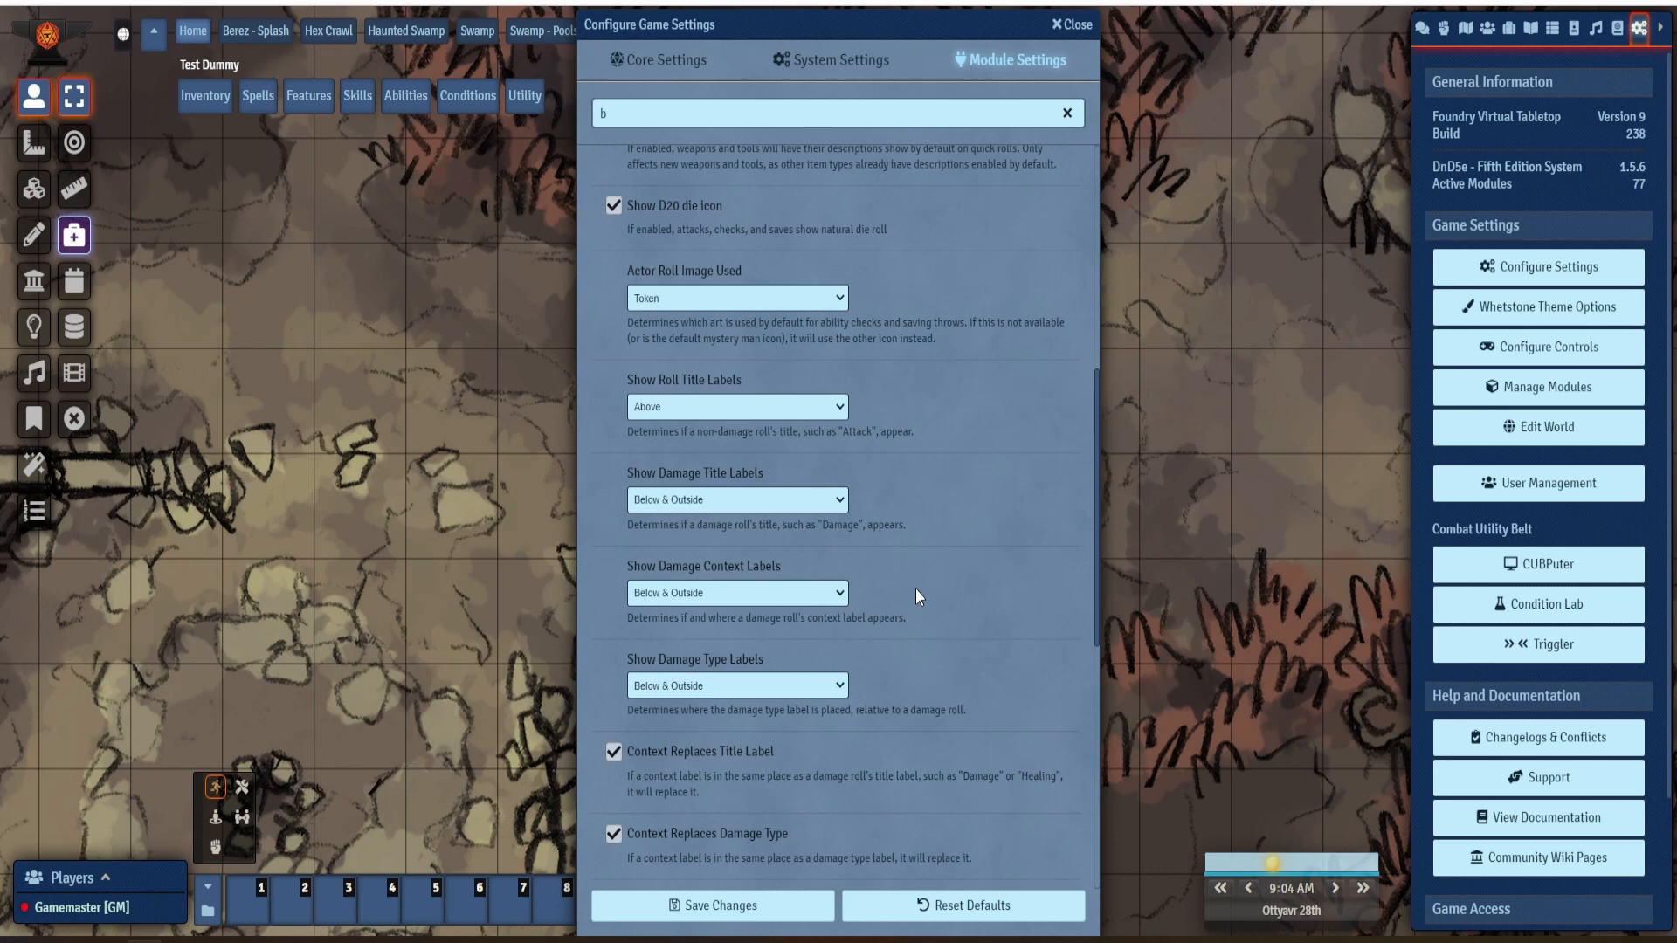
scroll(915, 588, down, 5)
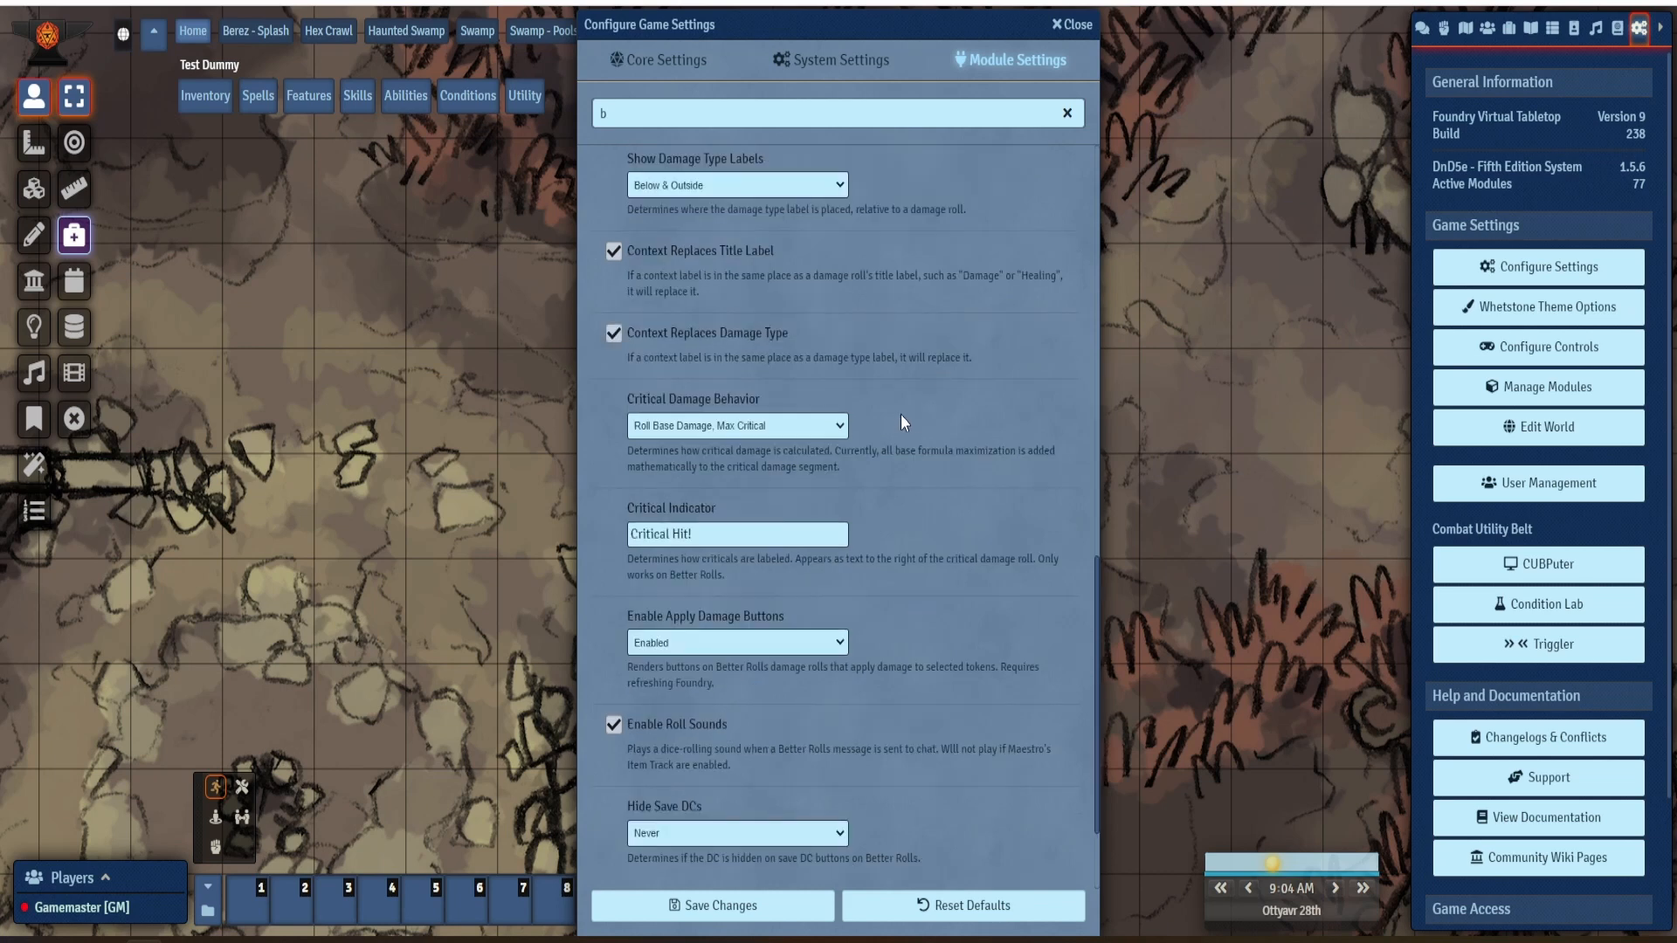
- Check the Critical Damage Behavior choices, keep Roll Base Damage, Max Critical, and save the module settings
click(843, 426)
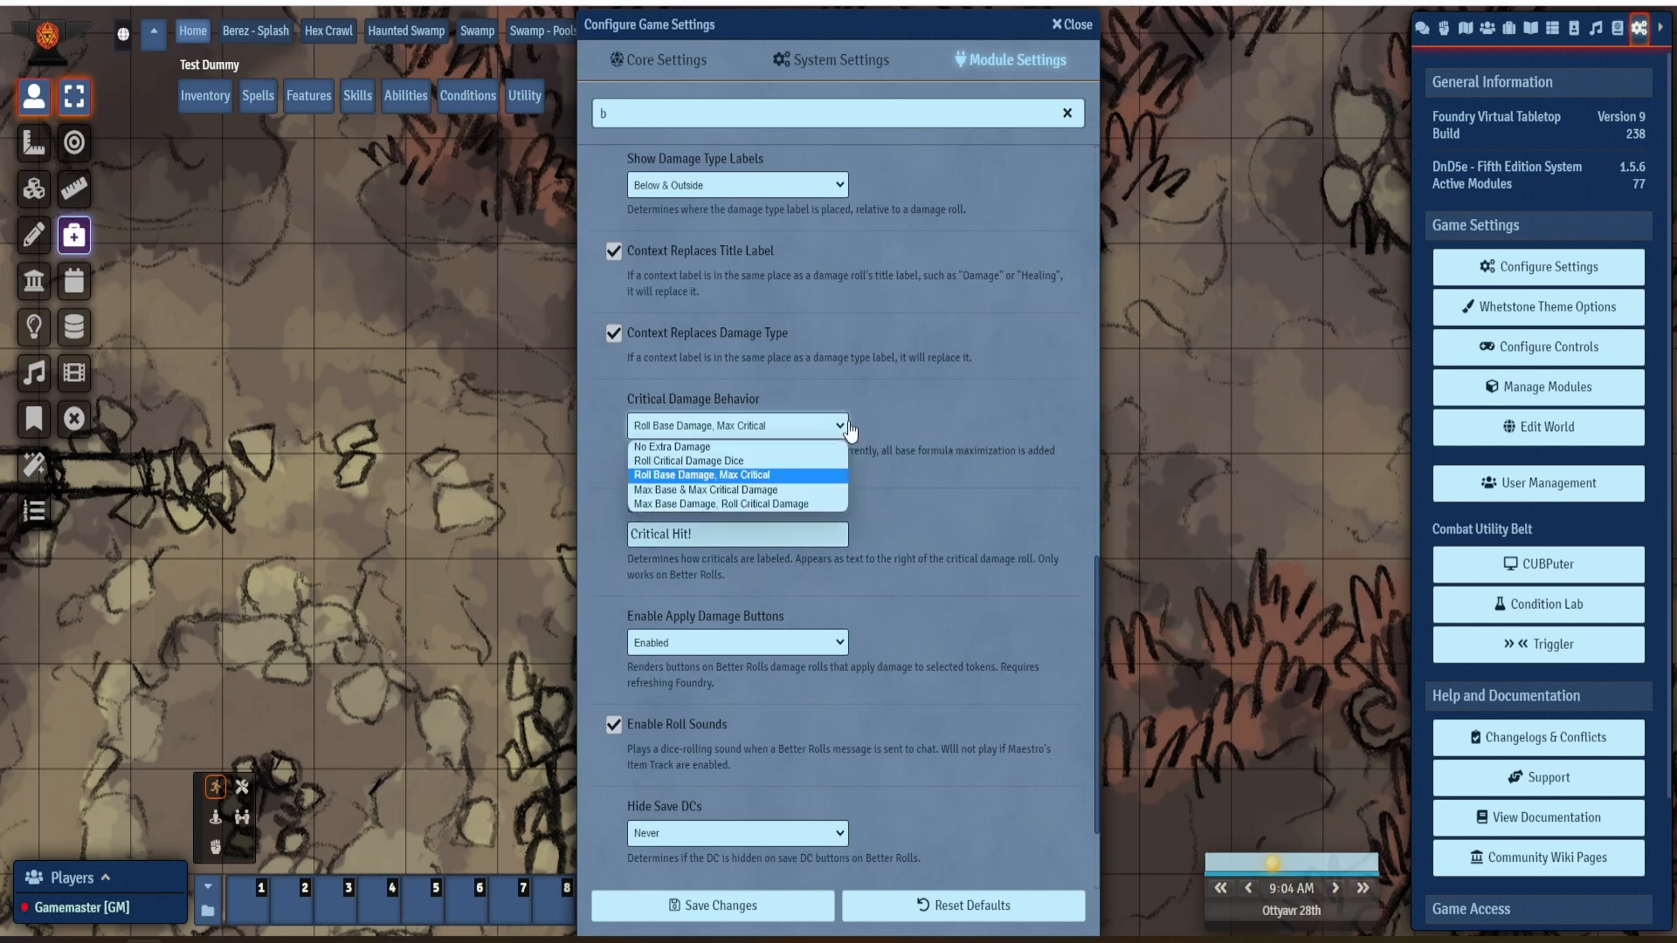
click(849, 427)
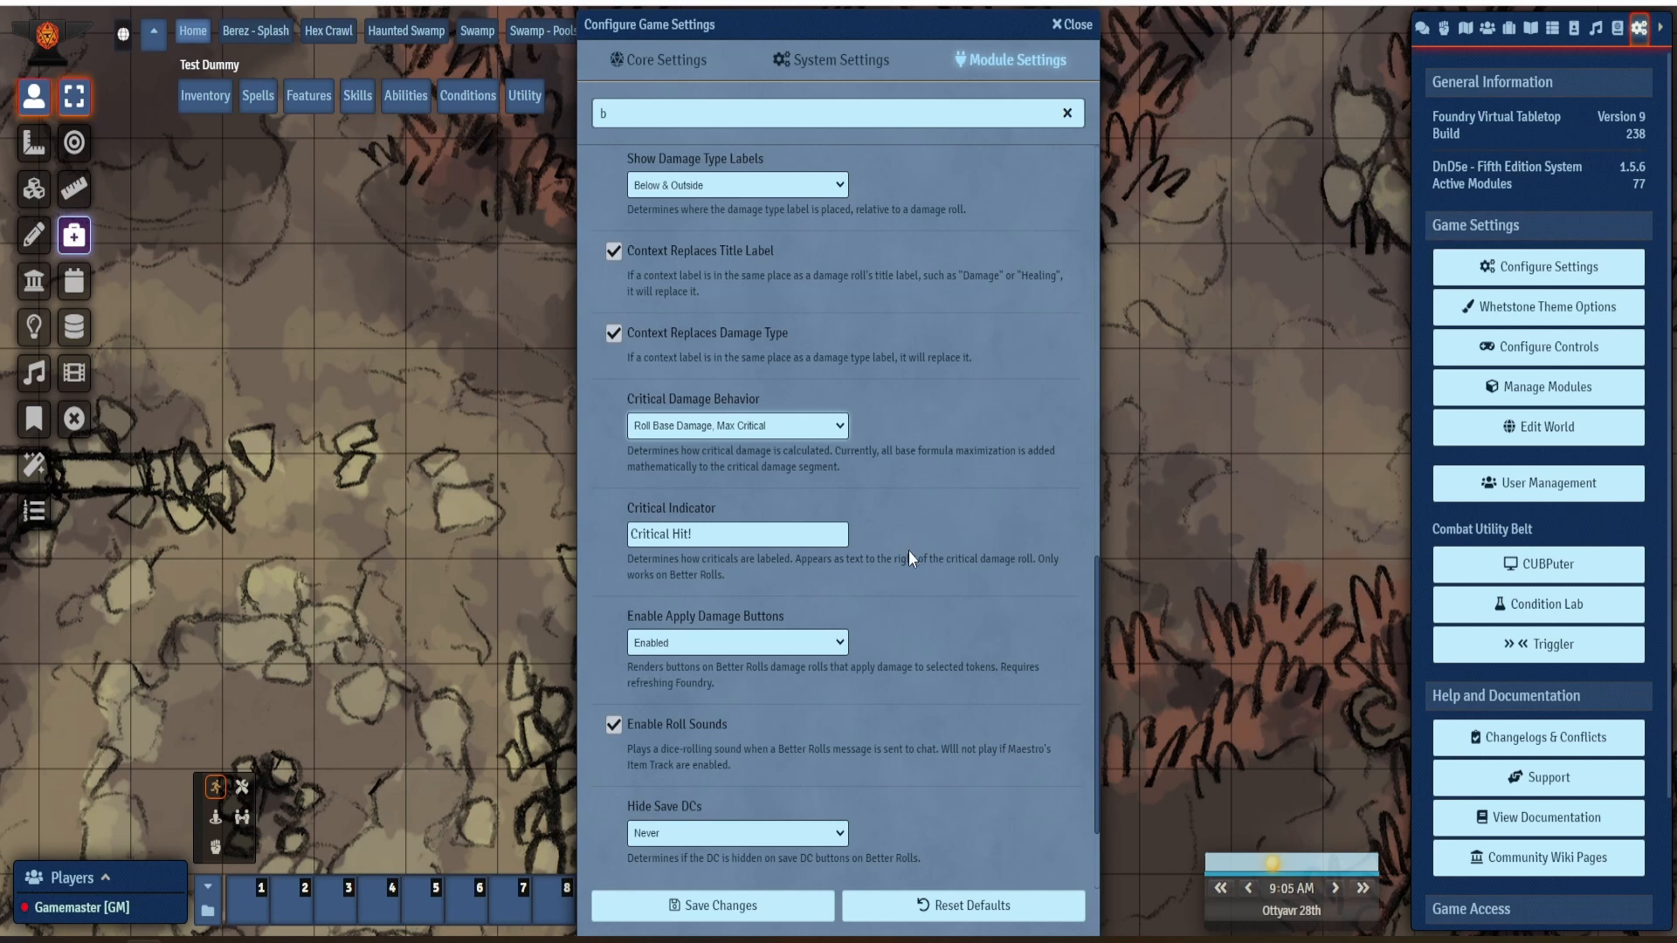
scroll(912, 549, down, 1)
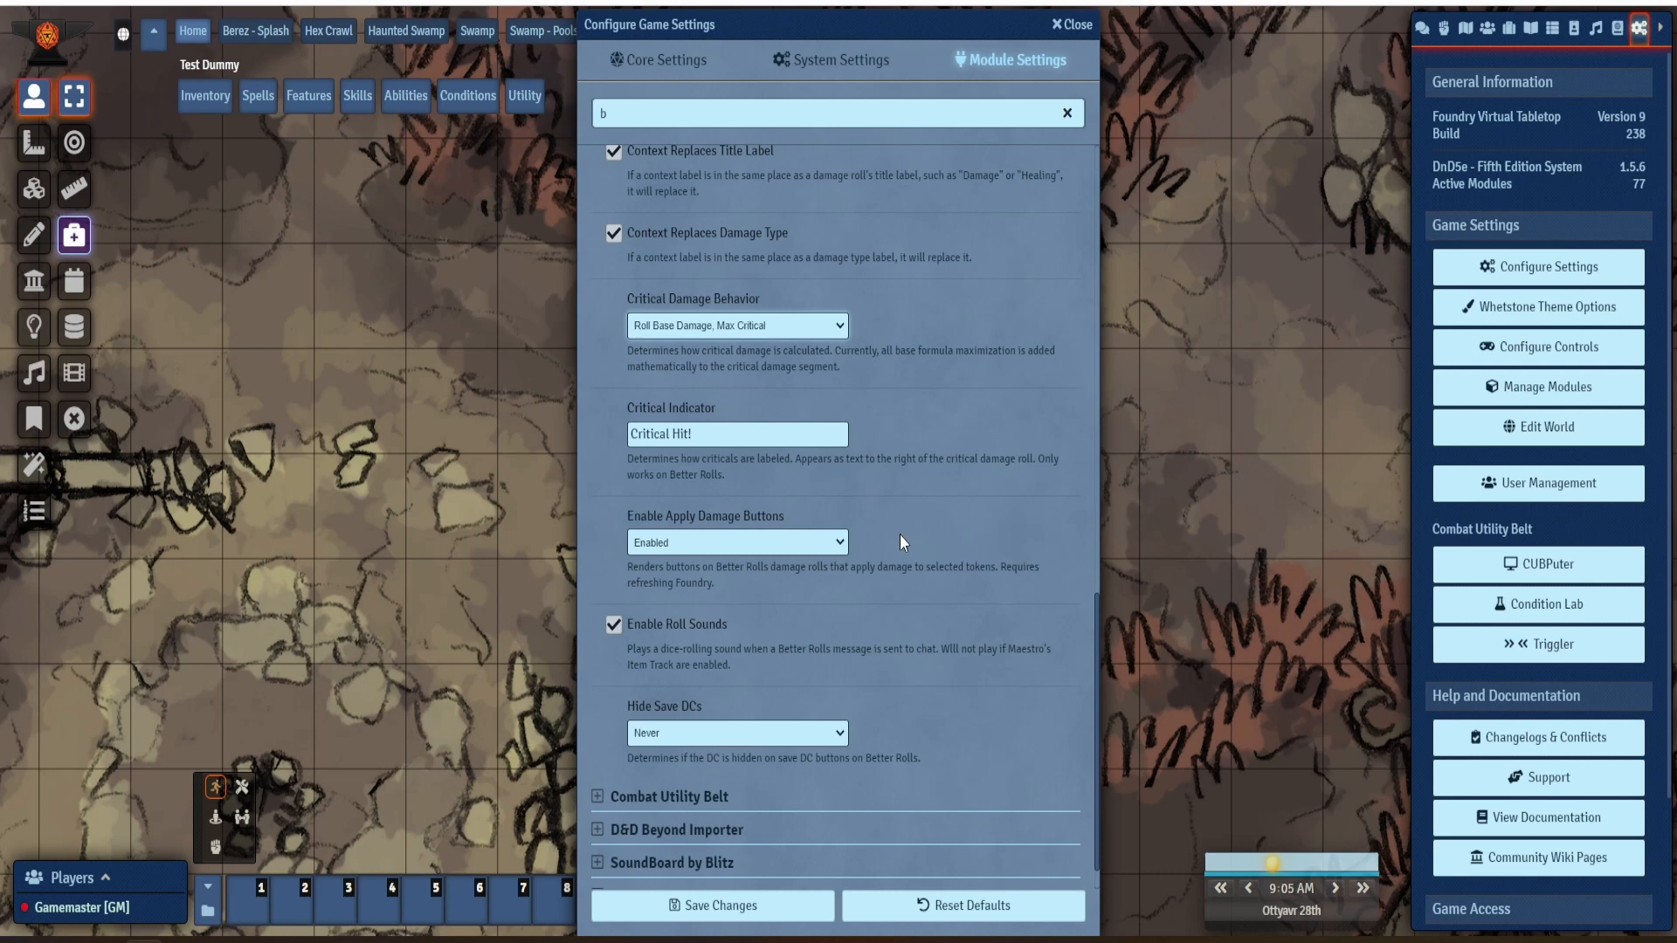
scroll(903, 537, down, 1)
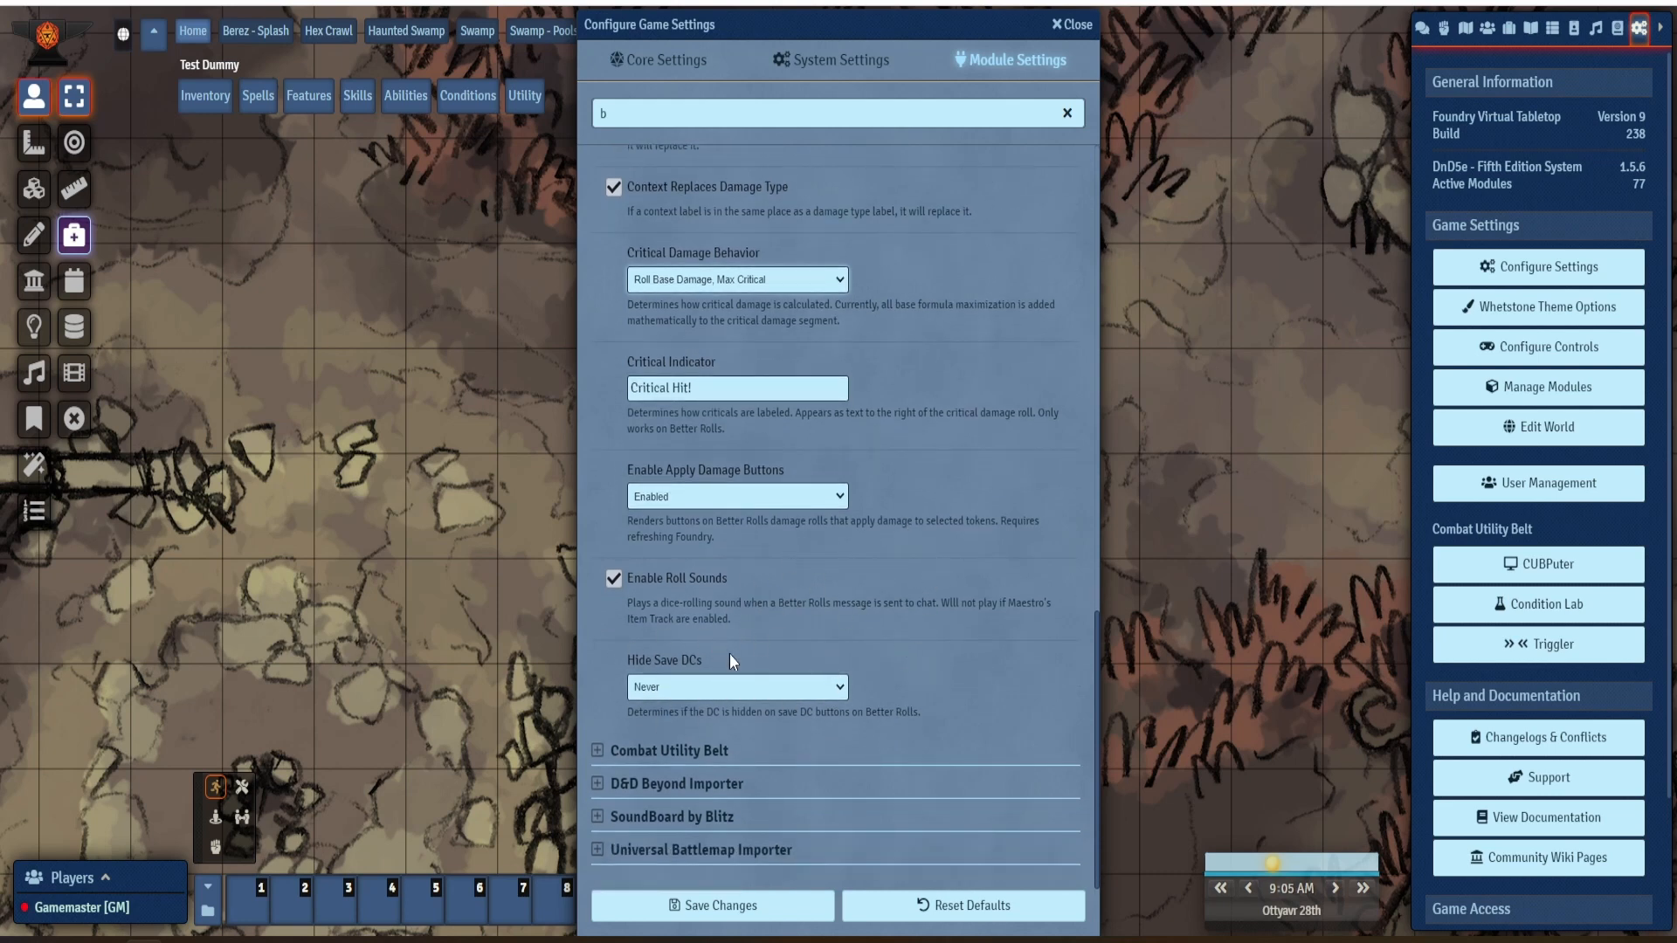
click(725, 908)
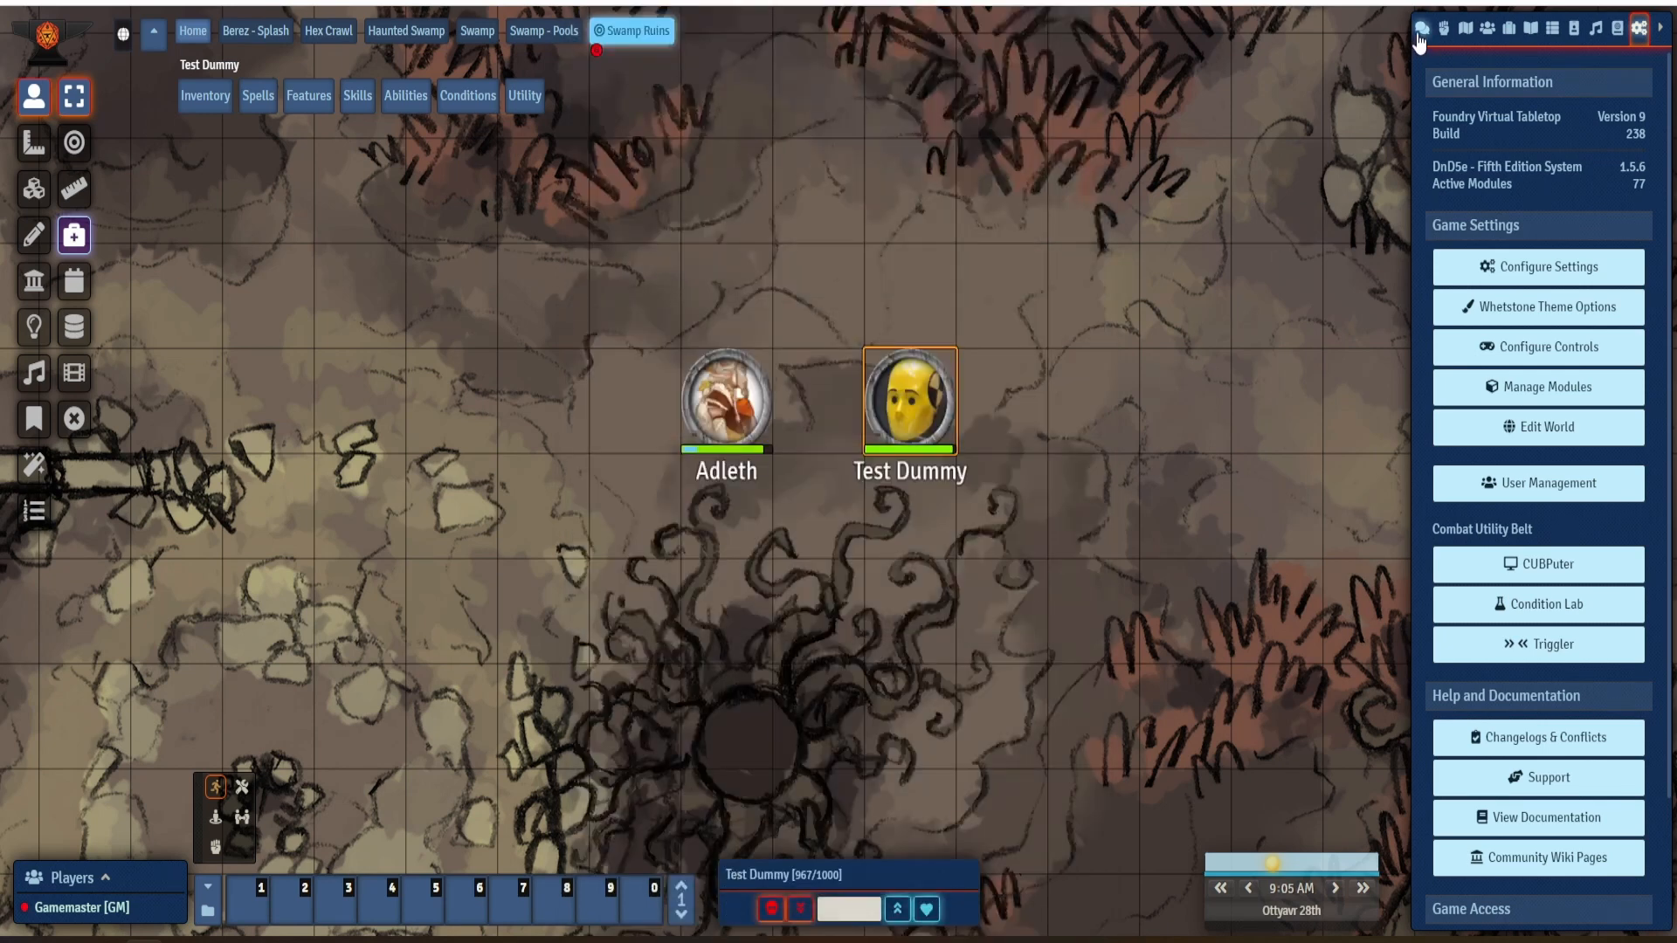
- Show the chat log and roll Dreadful Strike - Longbow from the attributes page of Adleth's character sheet
click(1422, 28)
double_click(738, 401)
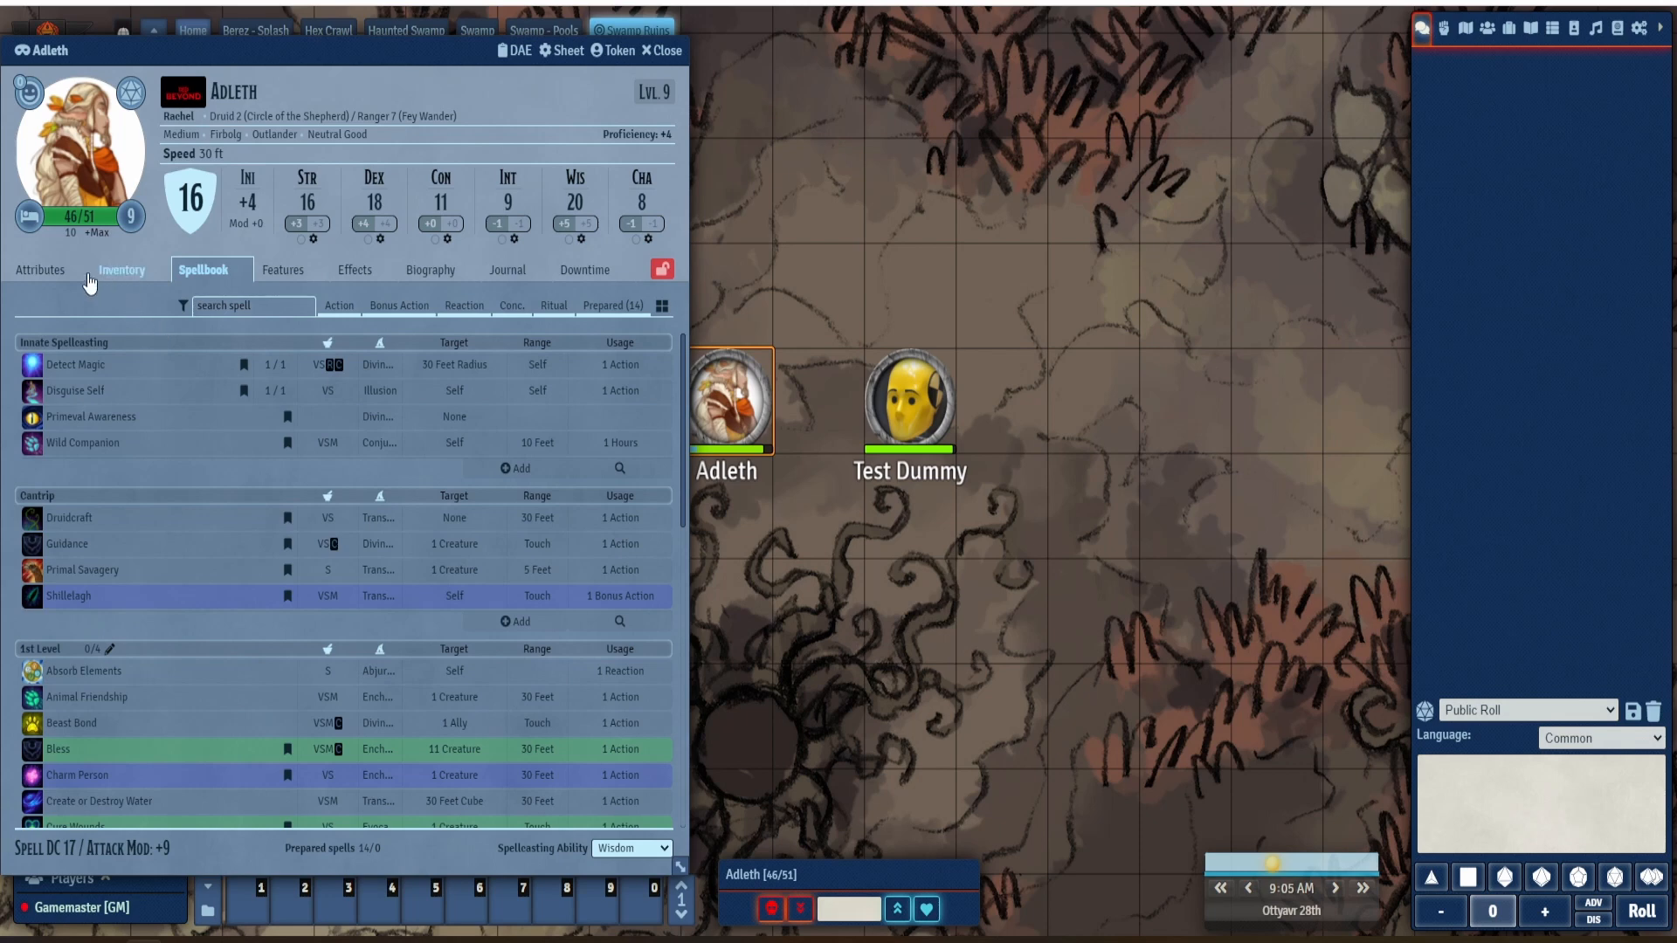
click(86, 272)
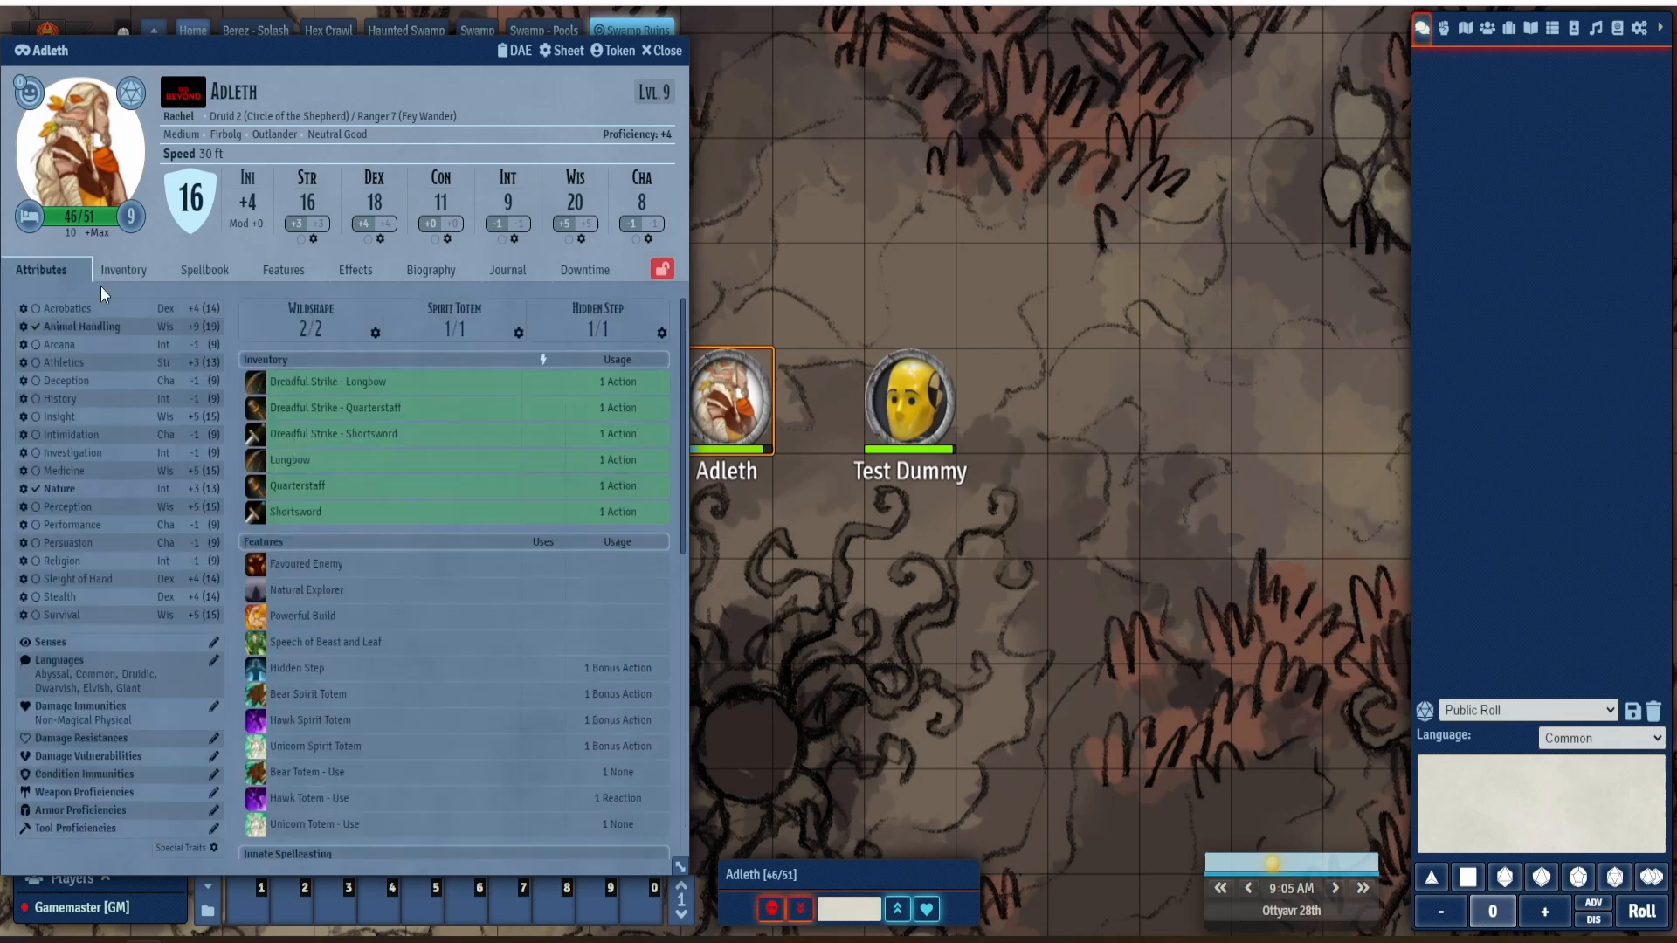
click(257, 384)
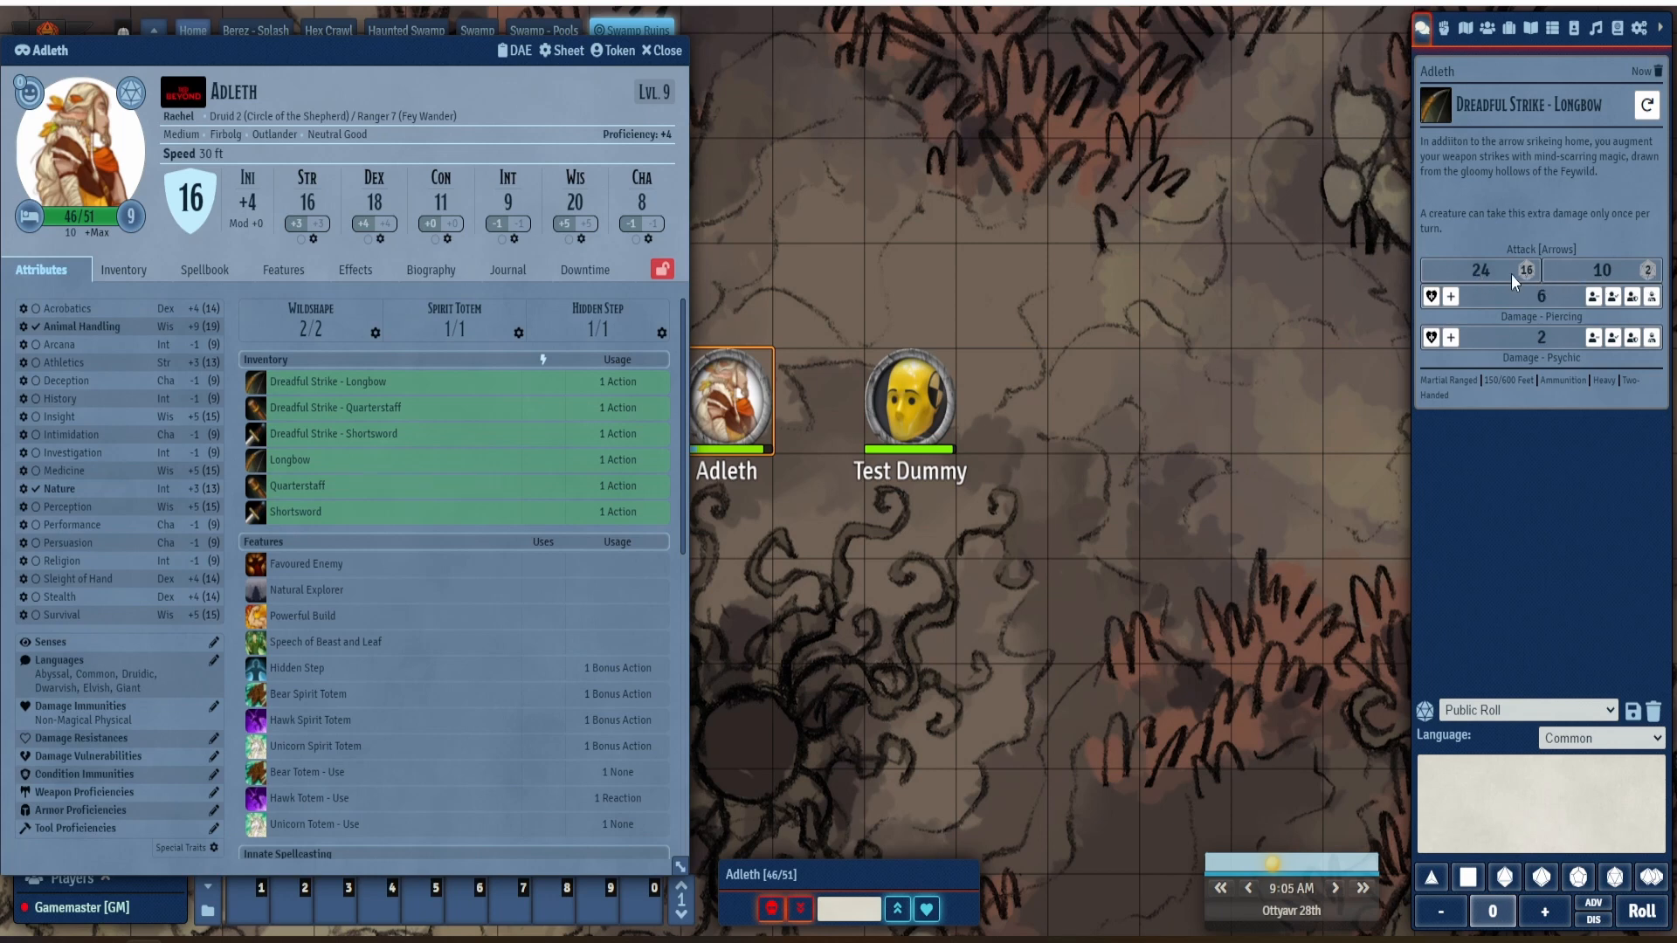
- Inspect the dice breakdowns of the longbow card's attack, psychic and piercing damage rolls, collapsing each again
click(1479, 270)
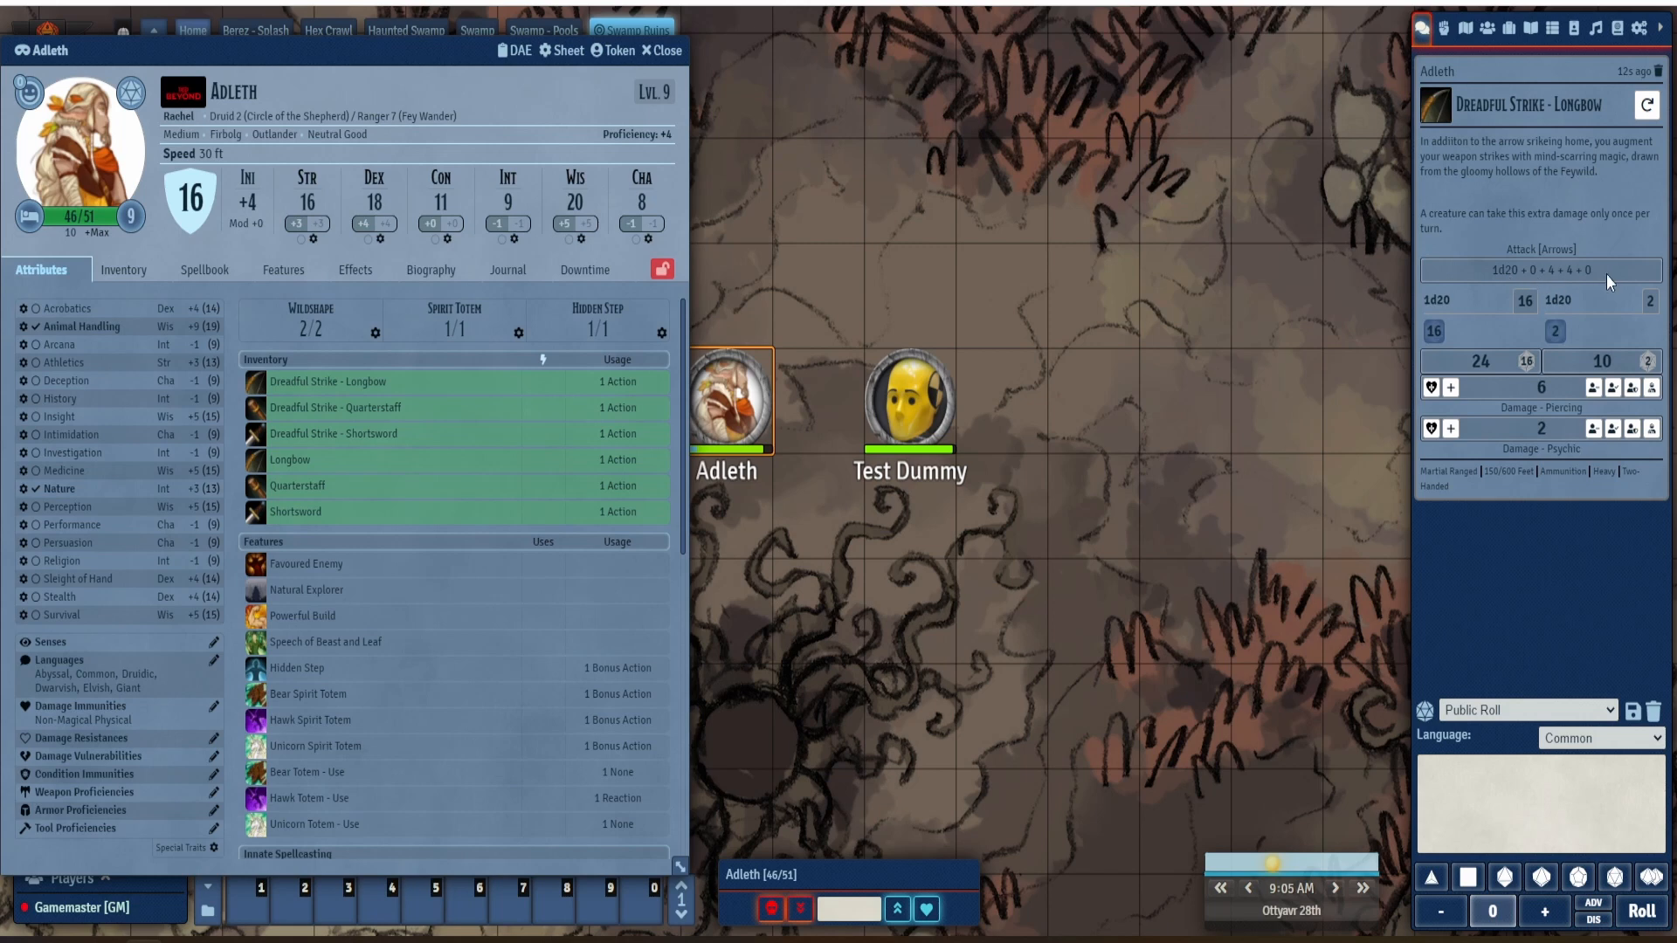
click(1542, 269)
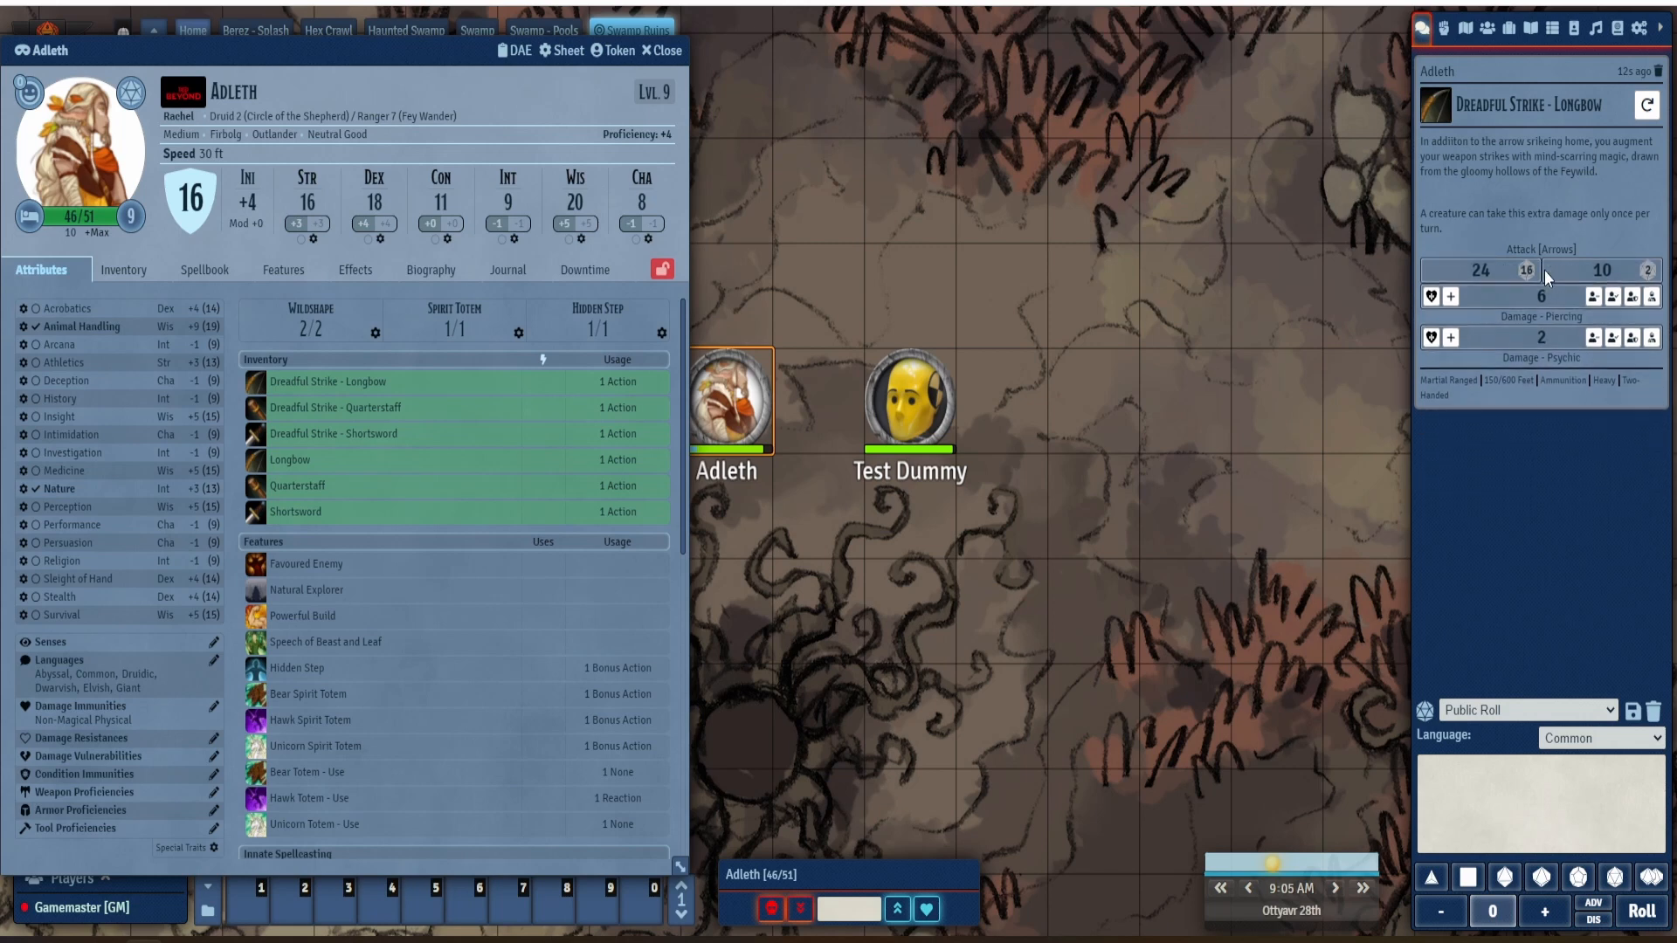
click(1535, 336)
click(1543, 338)
click(1535, 300)
click(1535, 300)
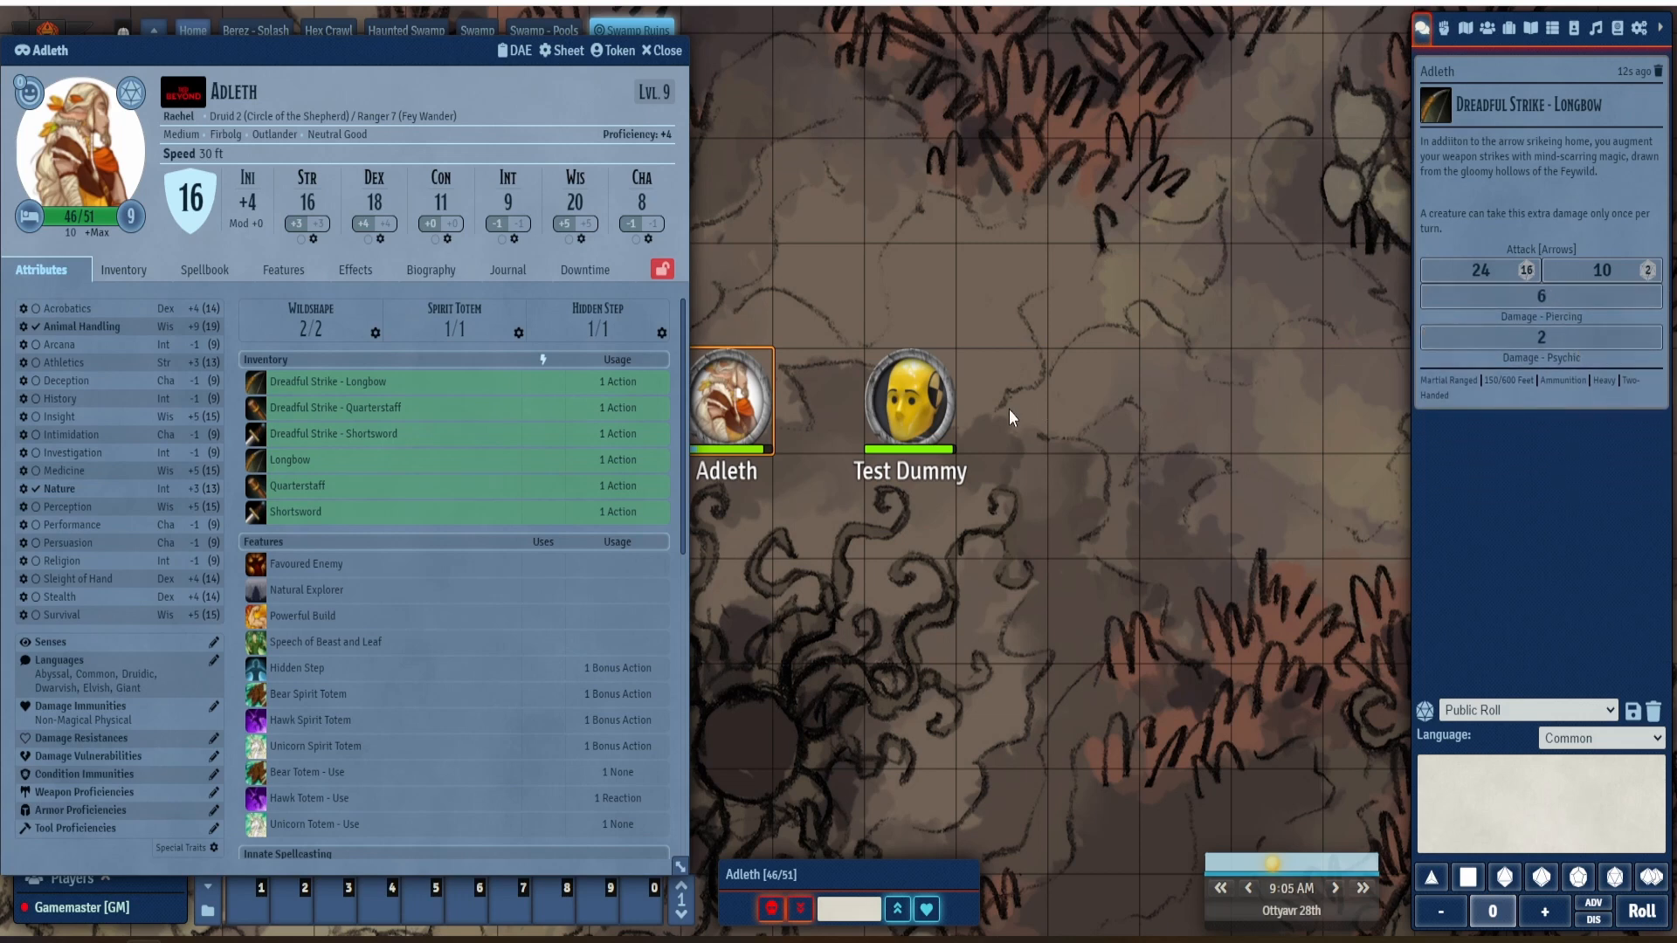
- Select the Test Dummy token and cast Hold Person at 2nd Level from Adleth's spellbook, consuming a spell slot
click(910, 397)
mouse_move(1590, 299)
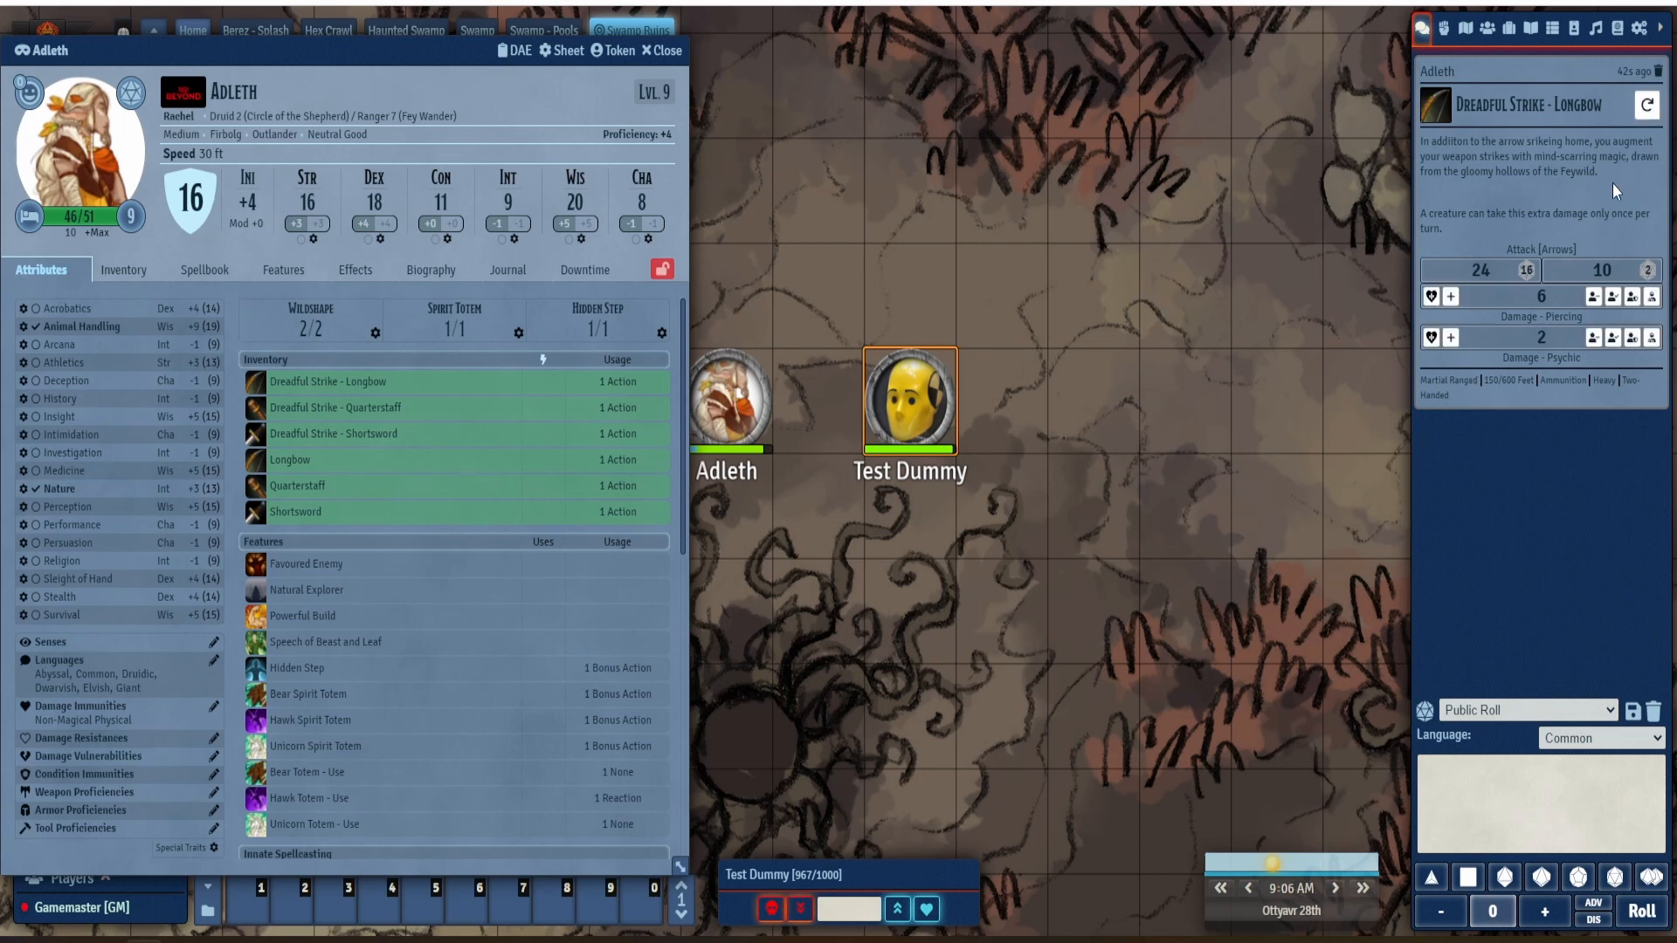
click(207, 277)
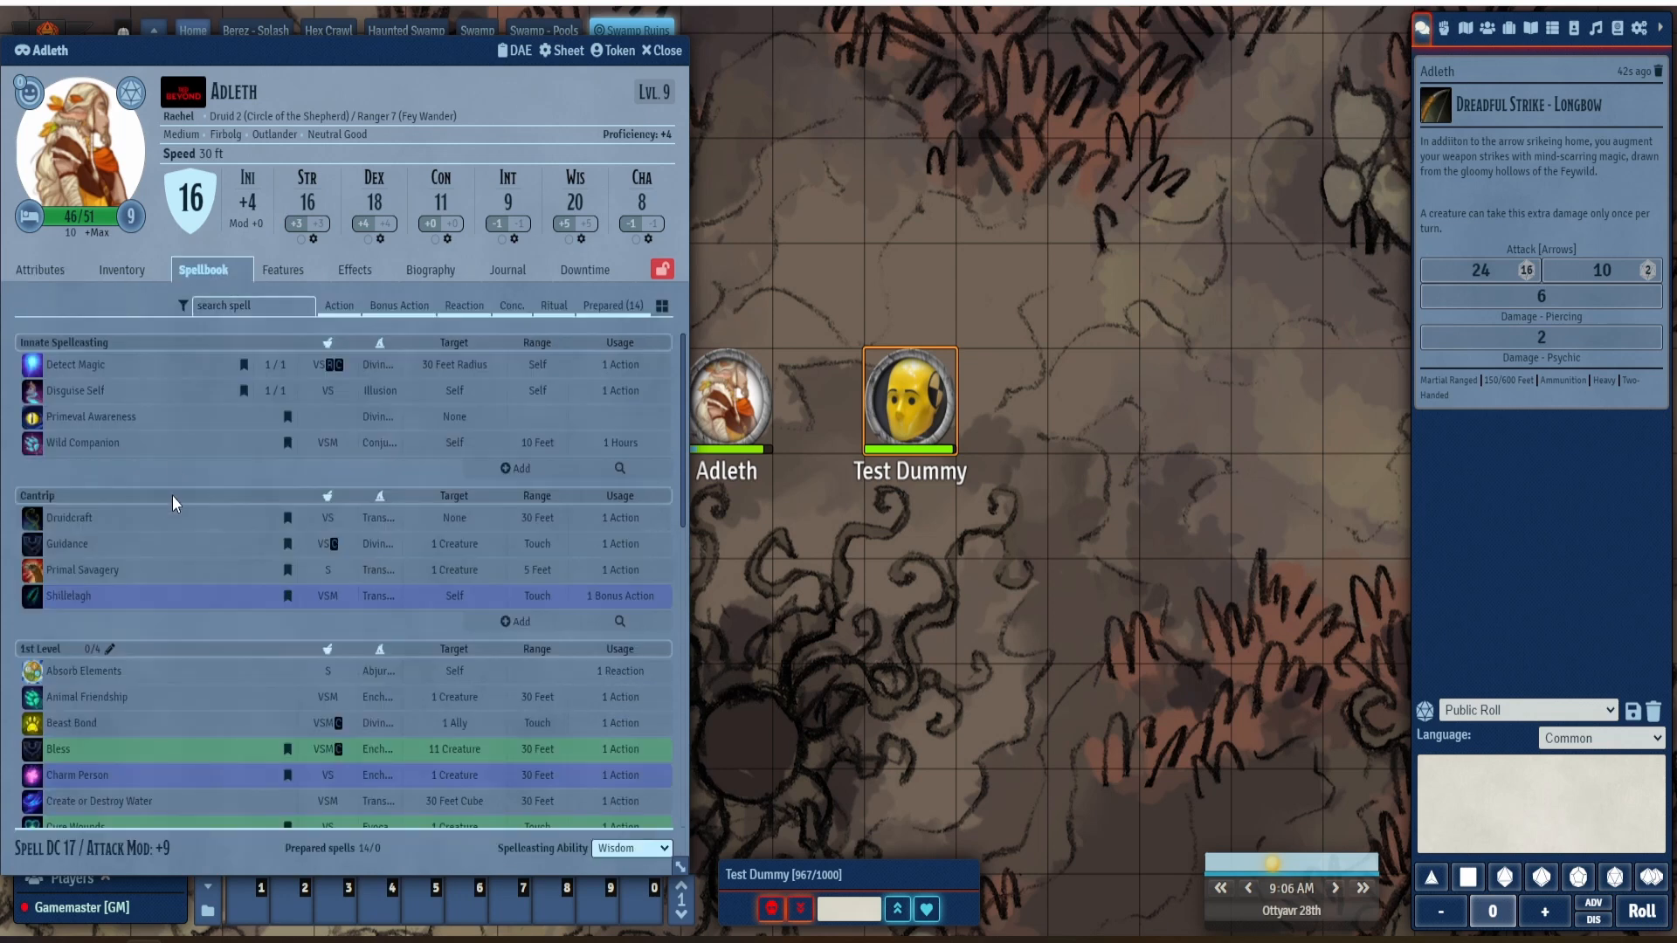
scroll(171, 495, down, 3)
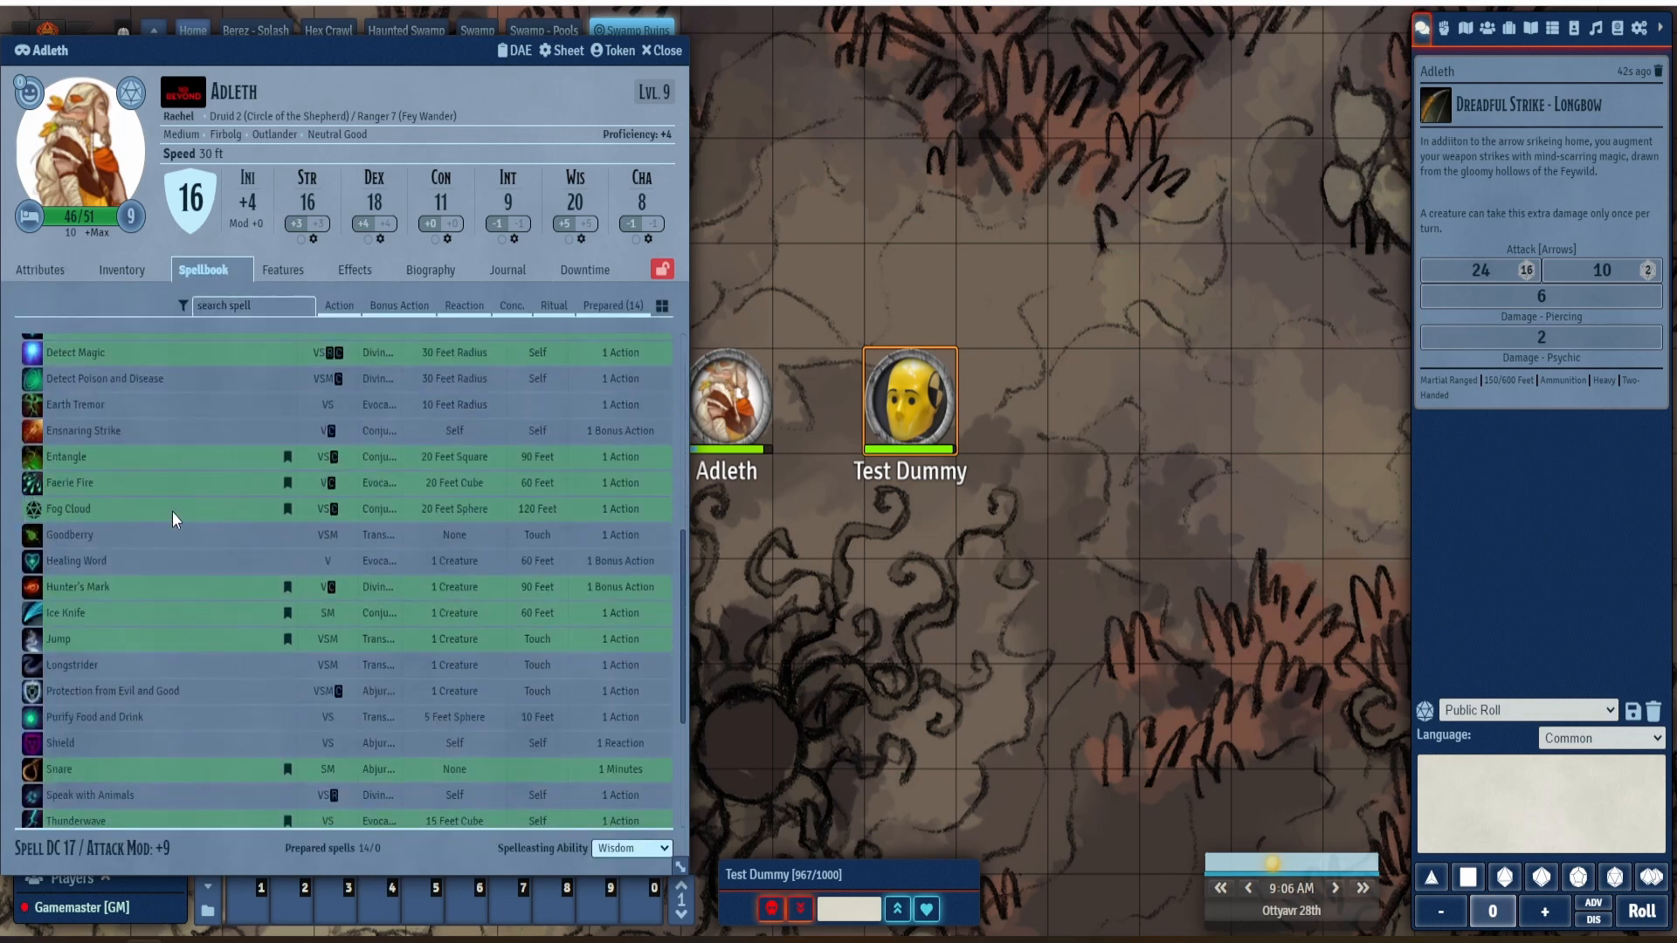
scroll(171, 512, down, 3)
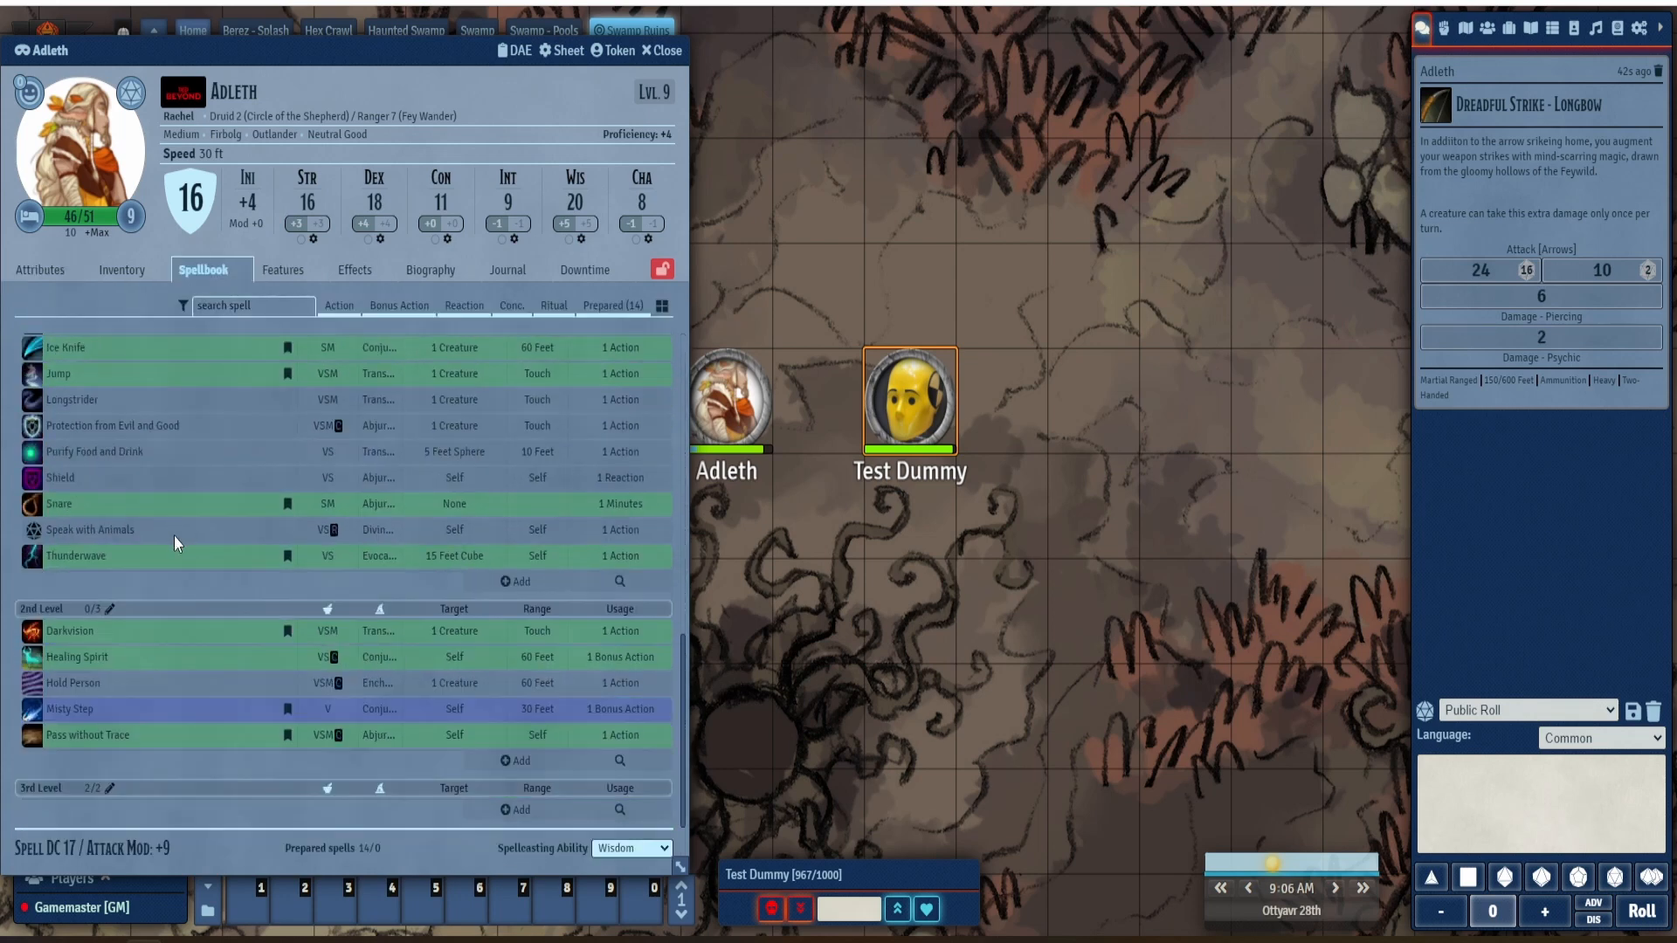
click(37, 684)
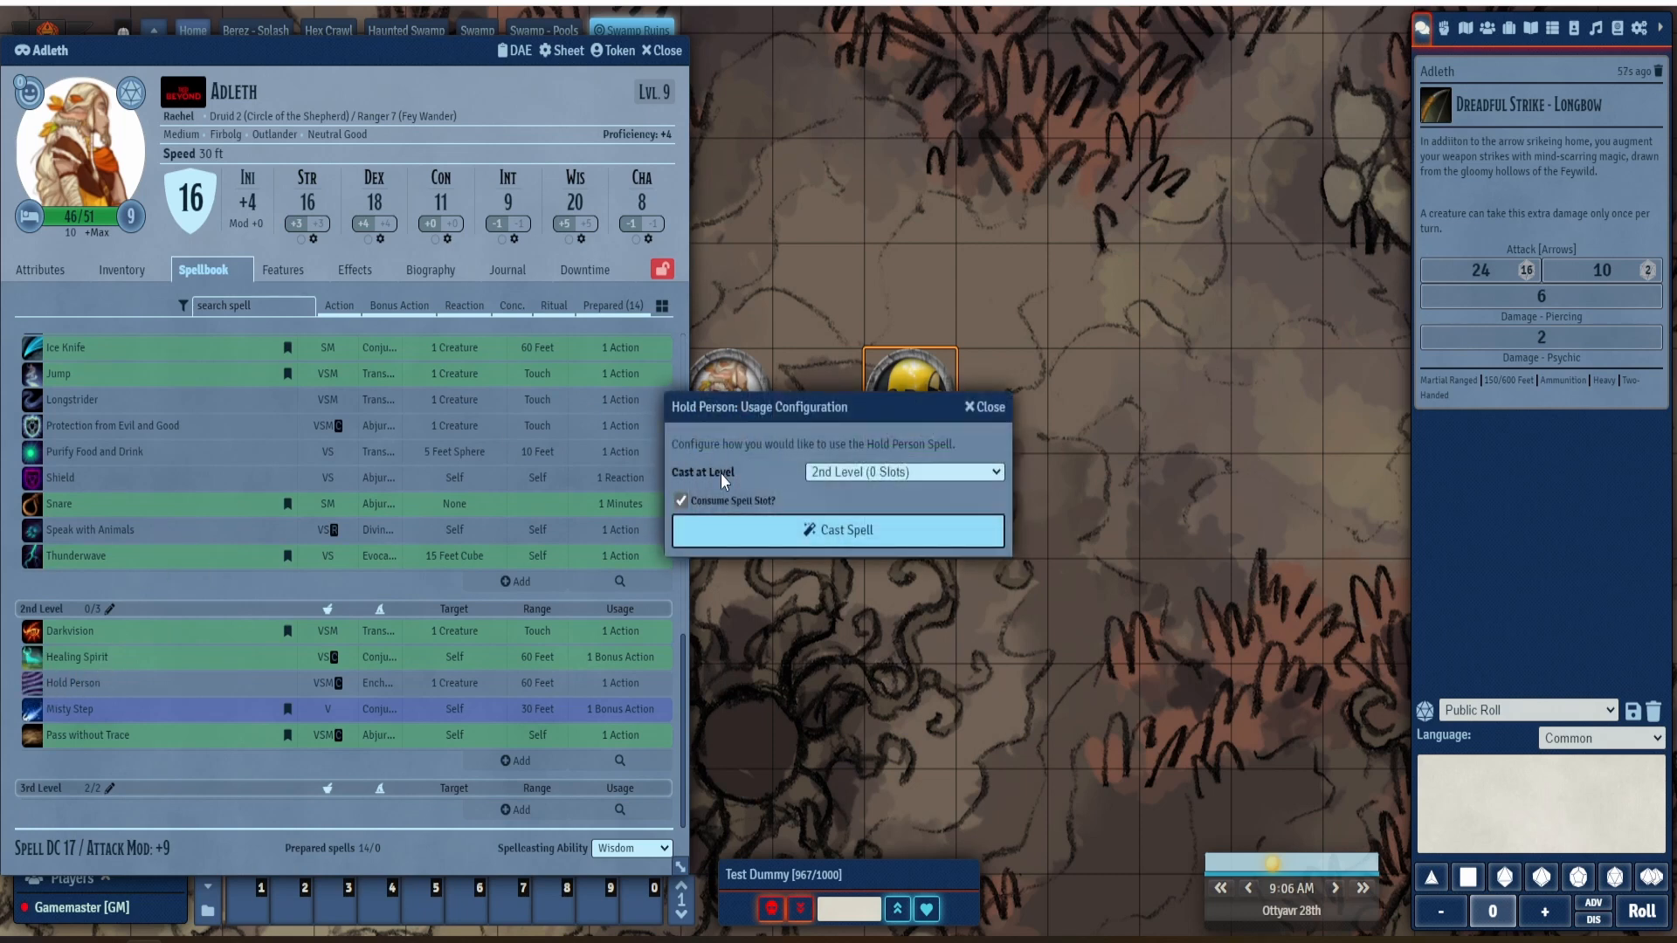
click(810, 532)
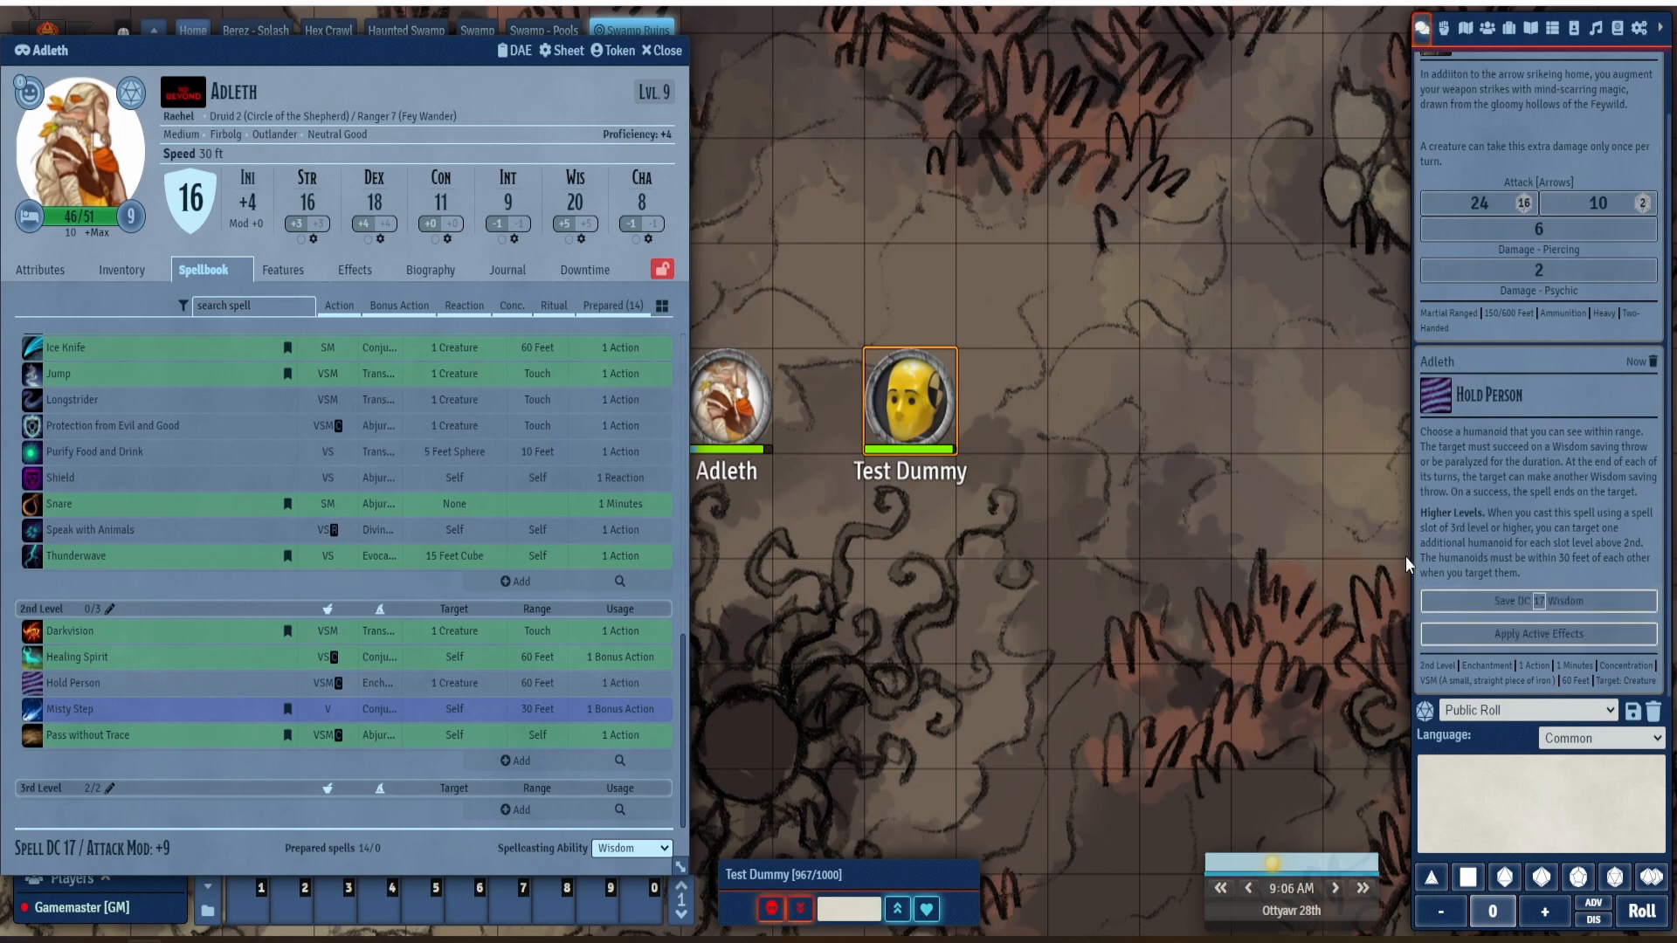
- Roll Test Dummy's Wisdom save against Hold Person from the chat card and inspect the roll's breakdown
click(1544, 602)
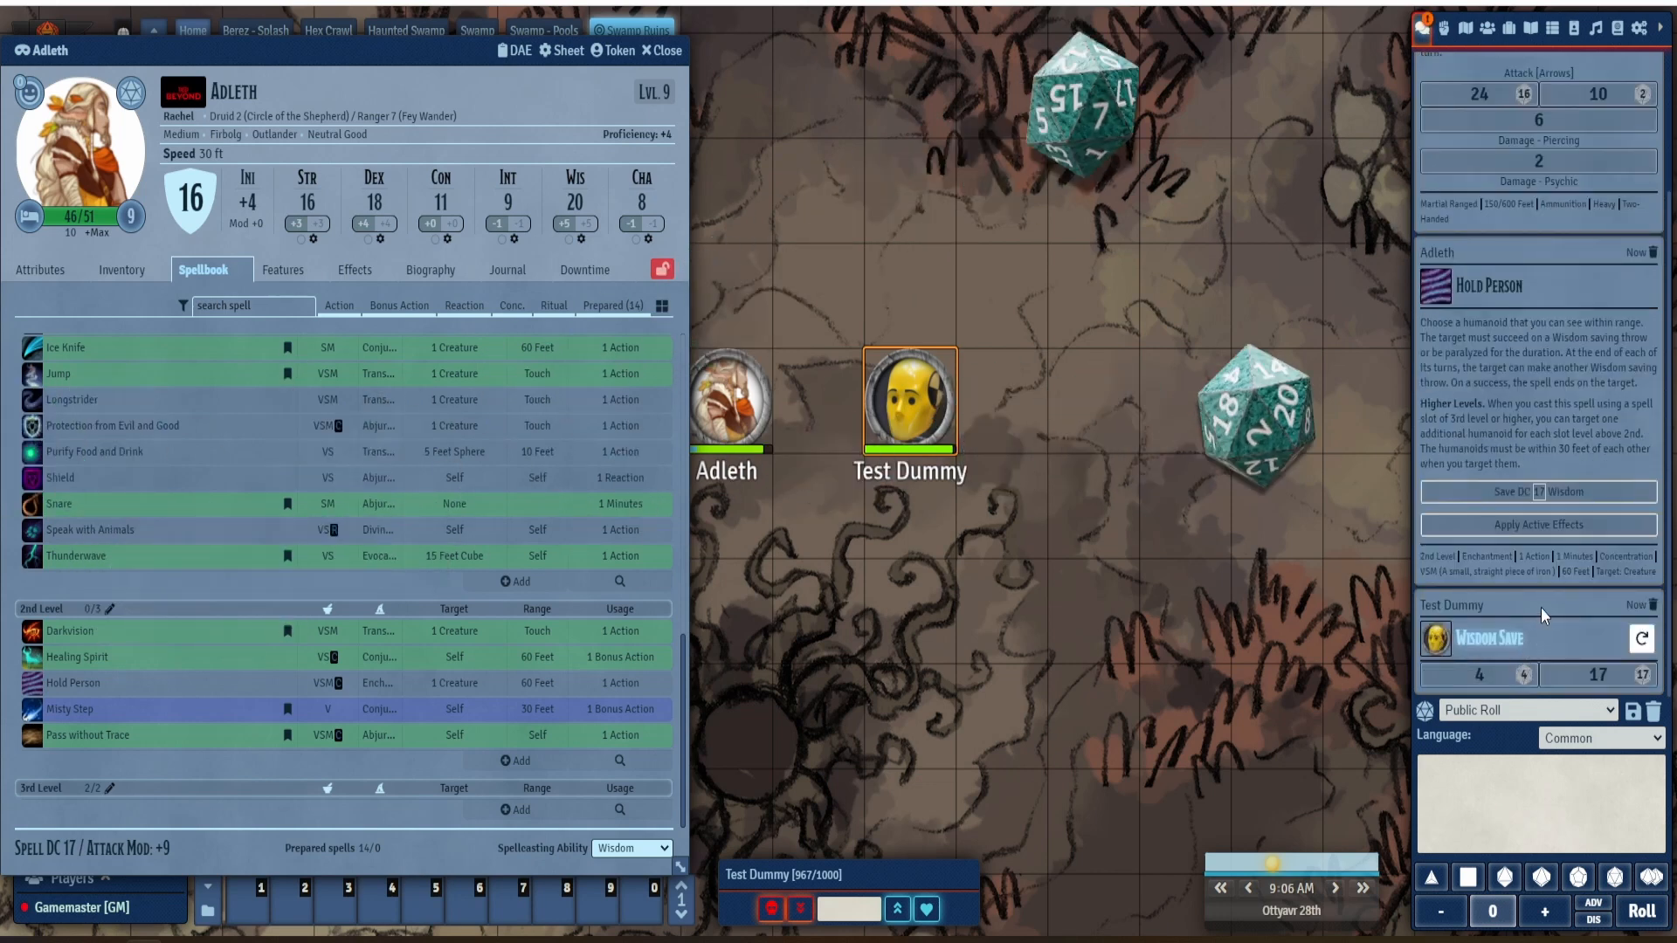
click(1496, 672)
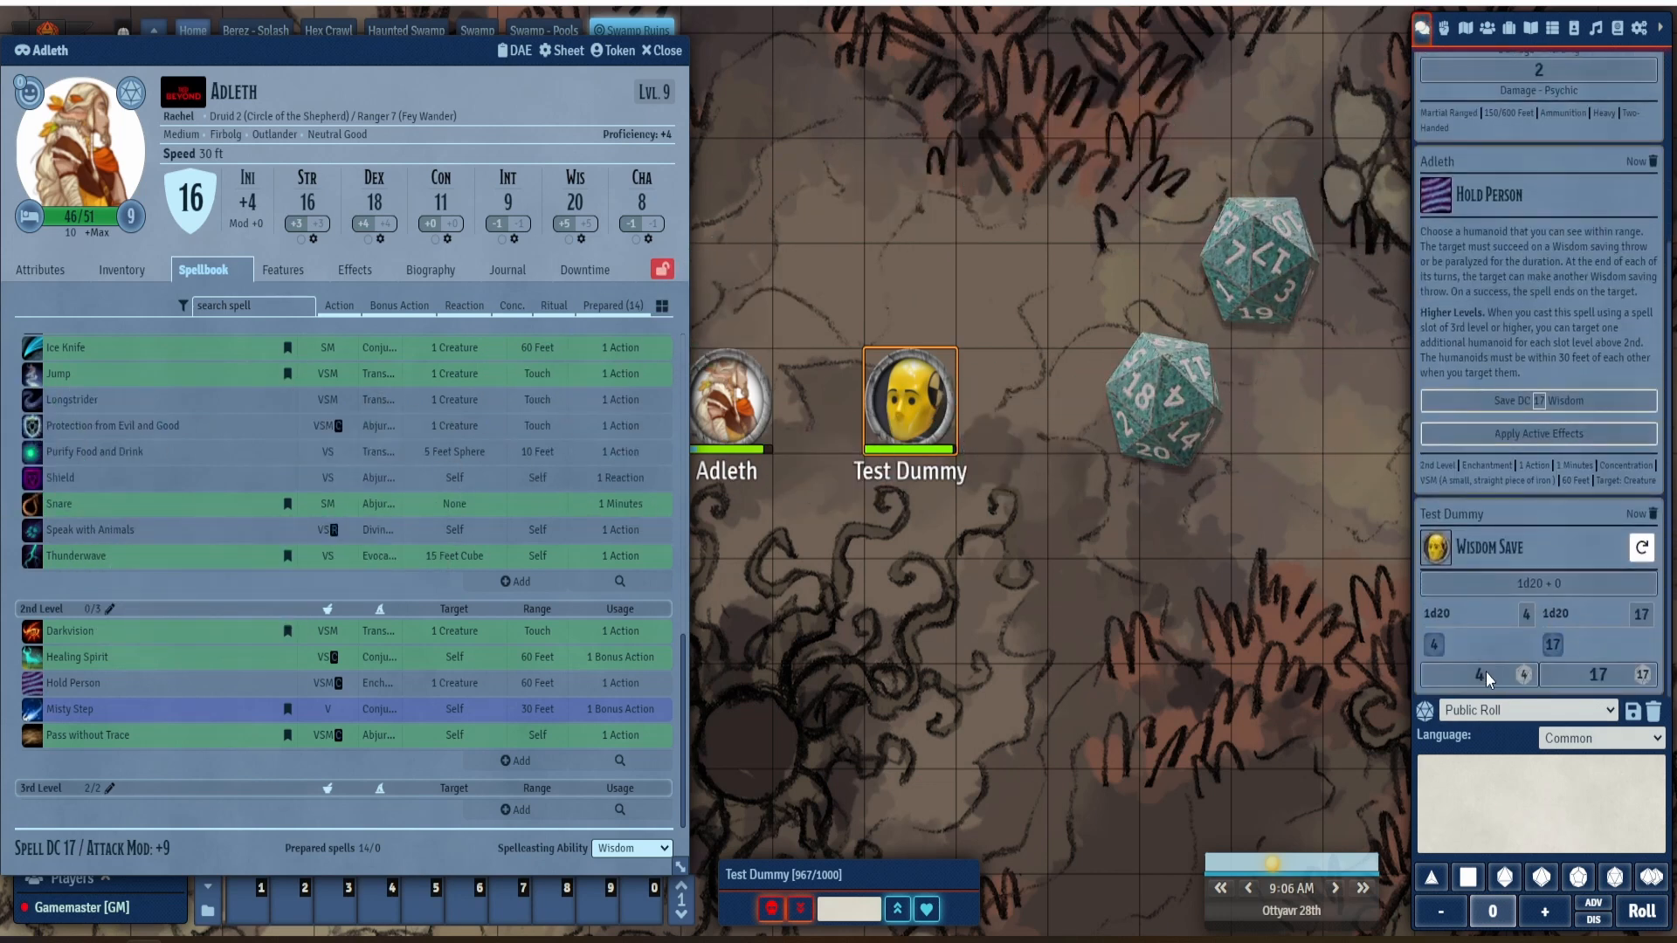
click(1485, 672)
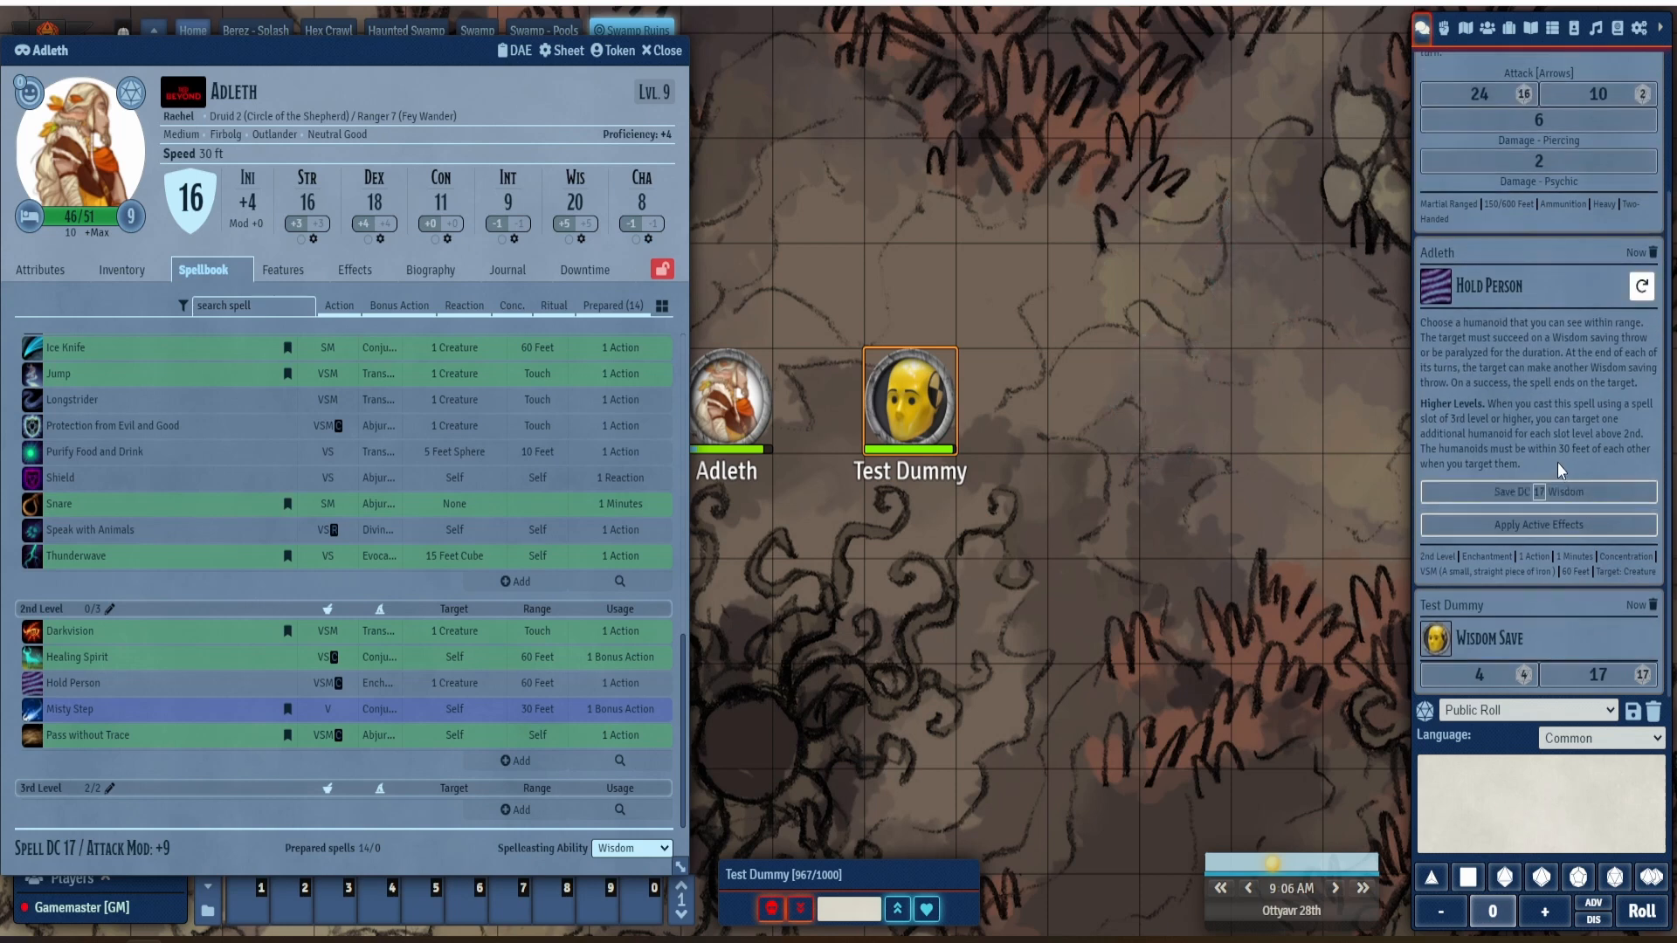
- Apply Hold Person's active effects to Test Dummy and check them on its character sheet
click(1538, 524)
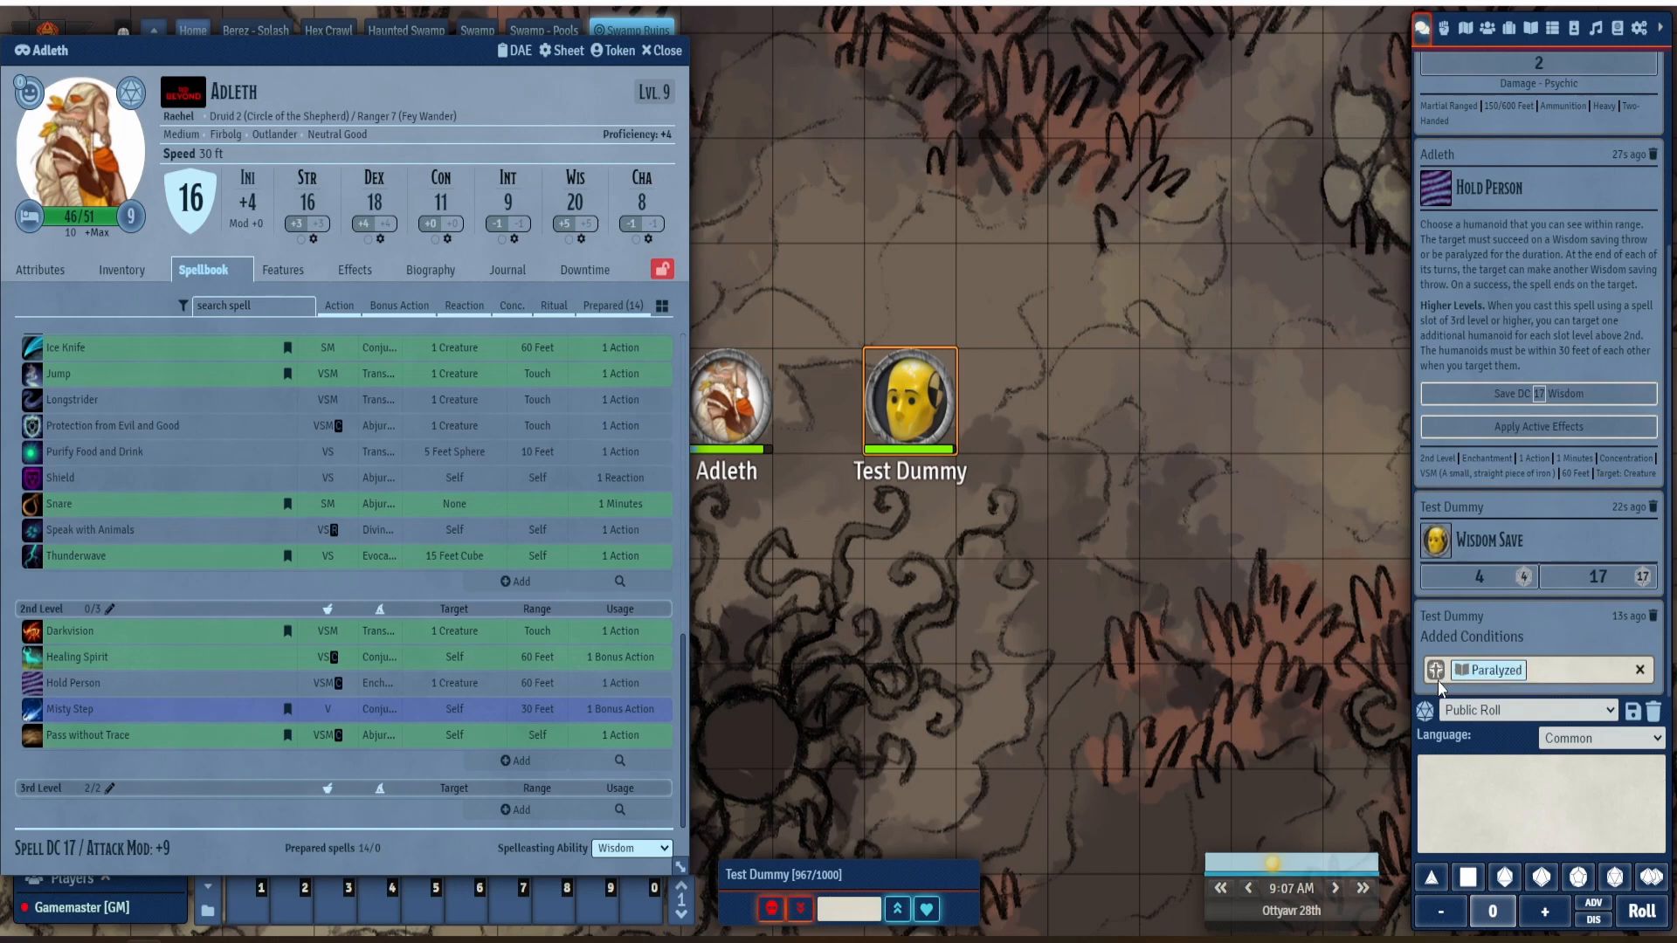
double_click(903, 415)
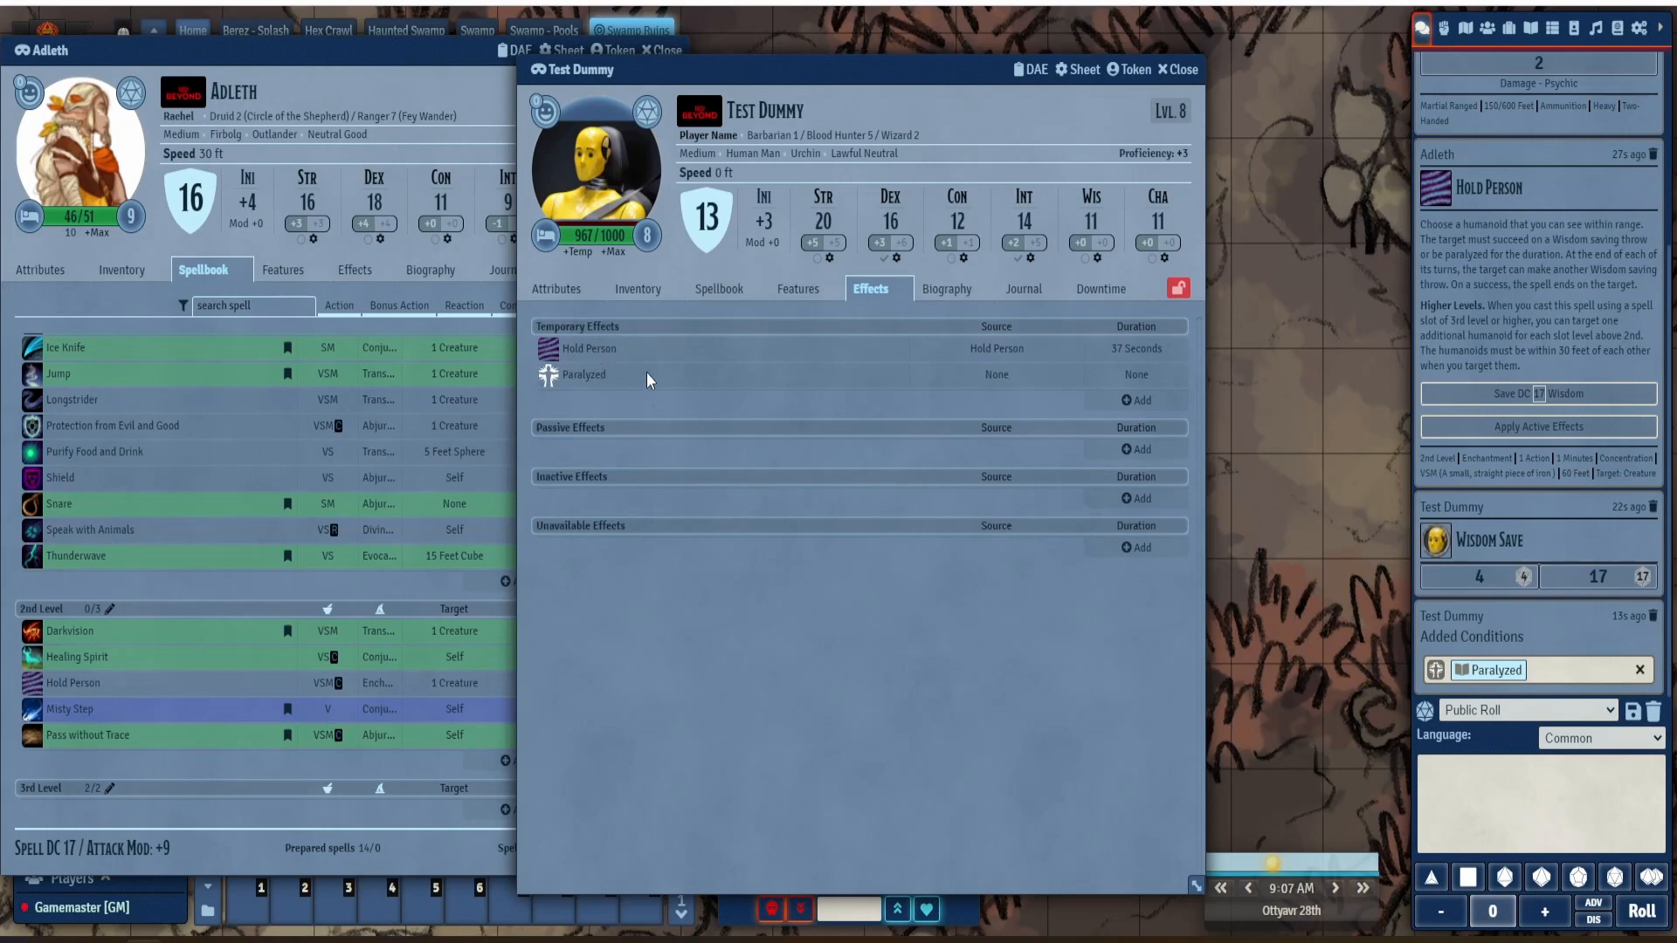
click(1178, 69)
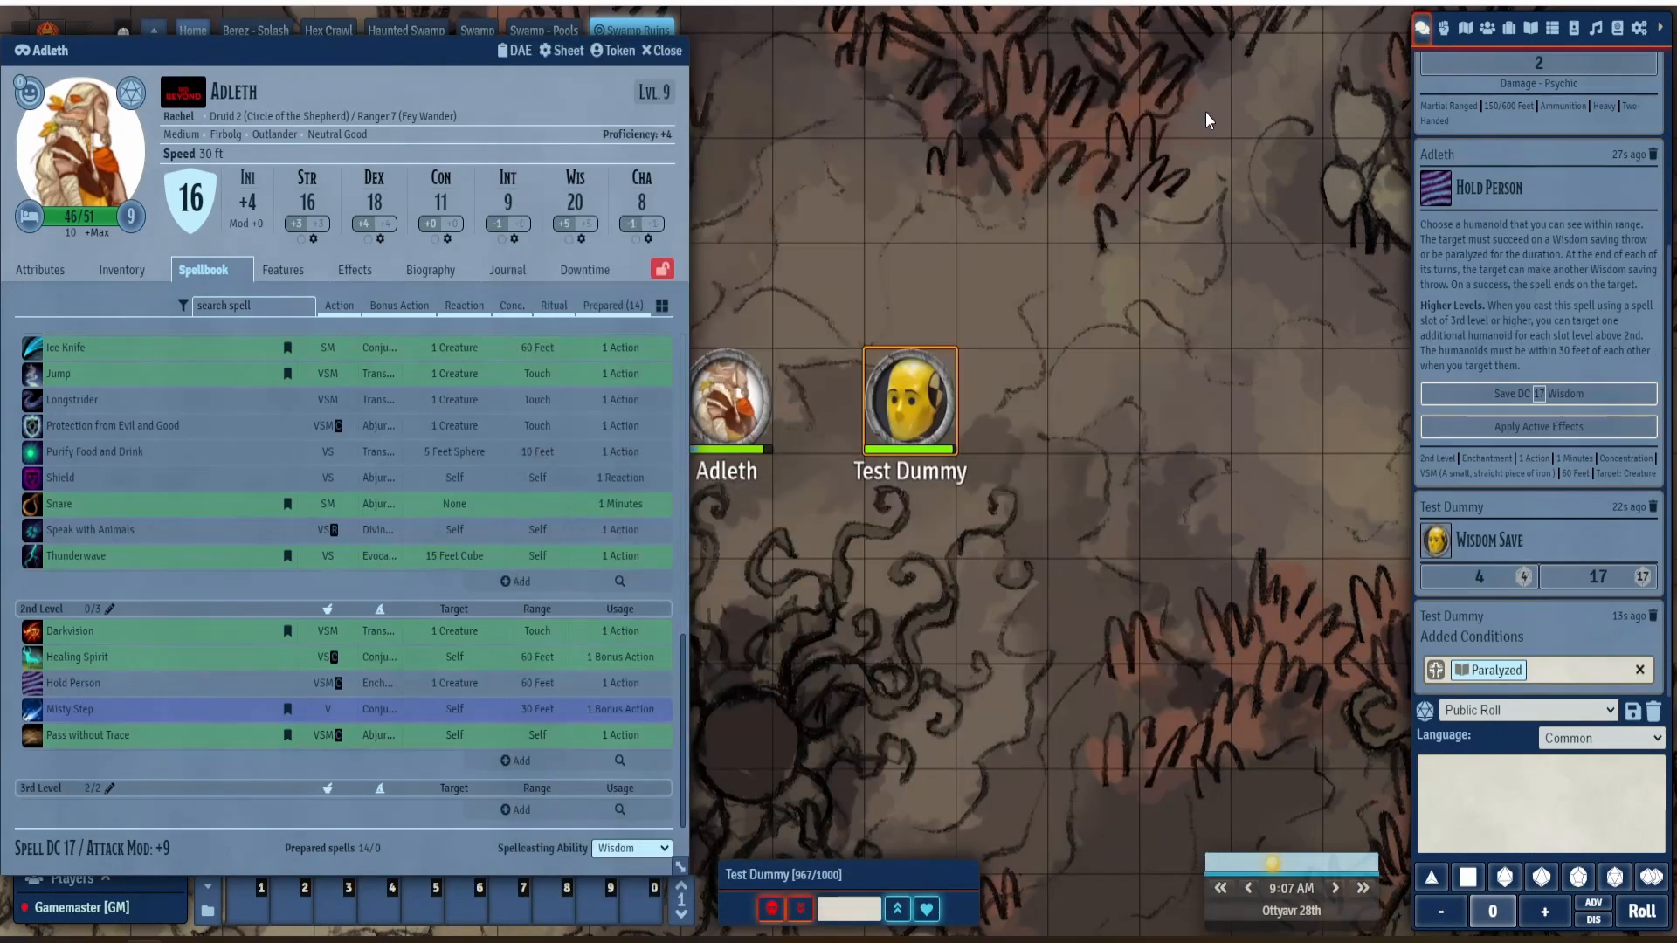
- Close Adleth's character sheet, reopen it from the Adleth token and show its attributes
click(664, 50)
click(731, 403)
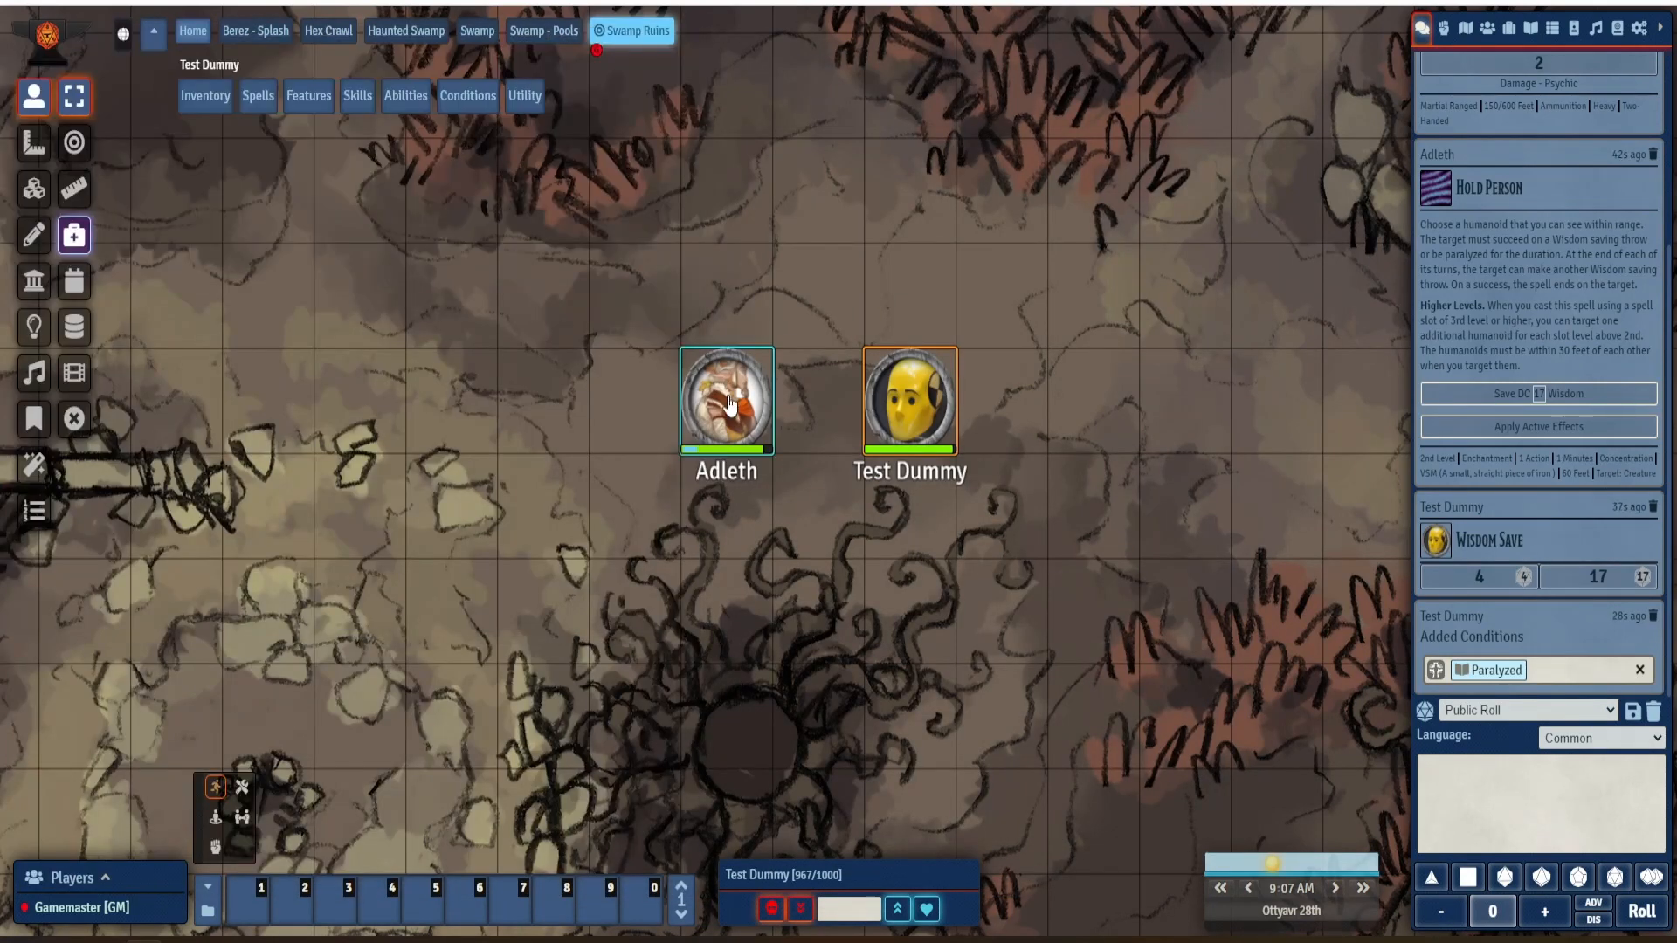
double_click(731, 404)
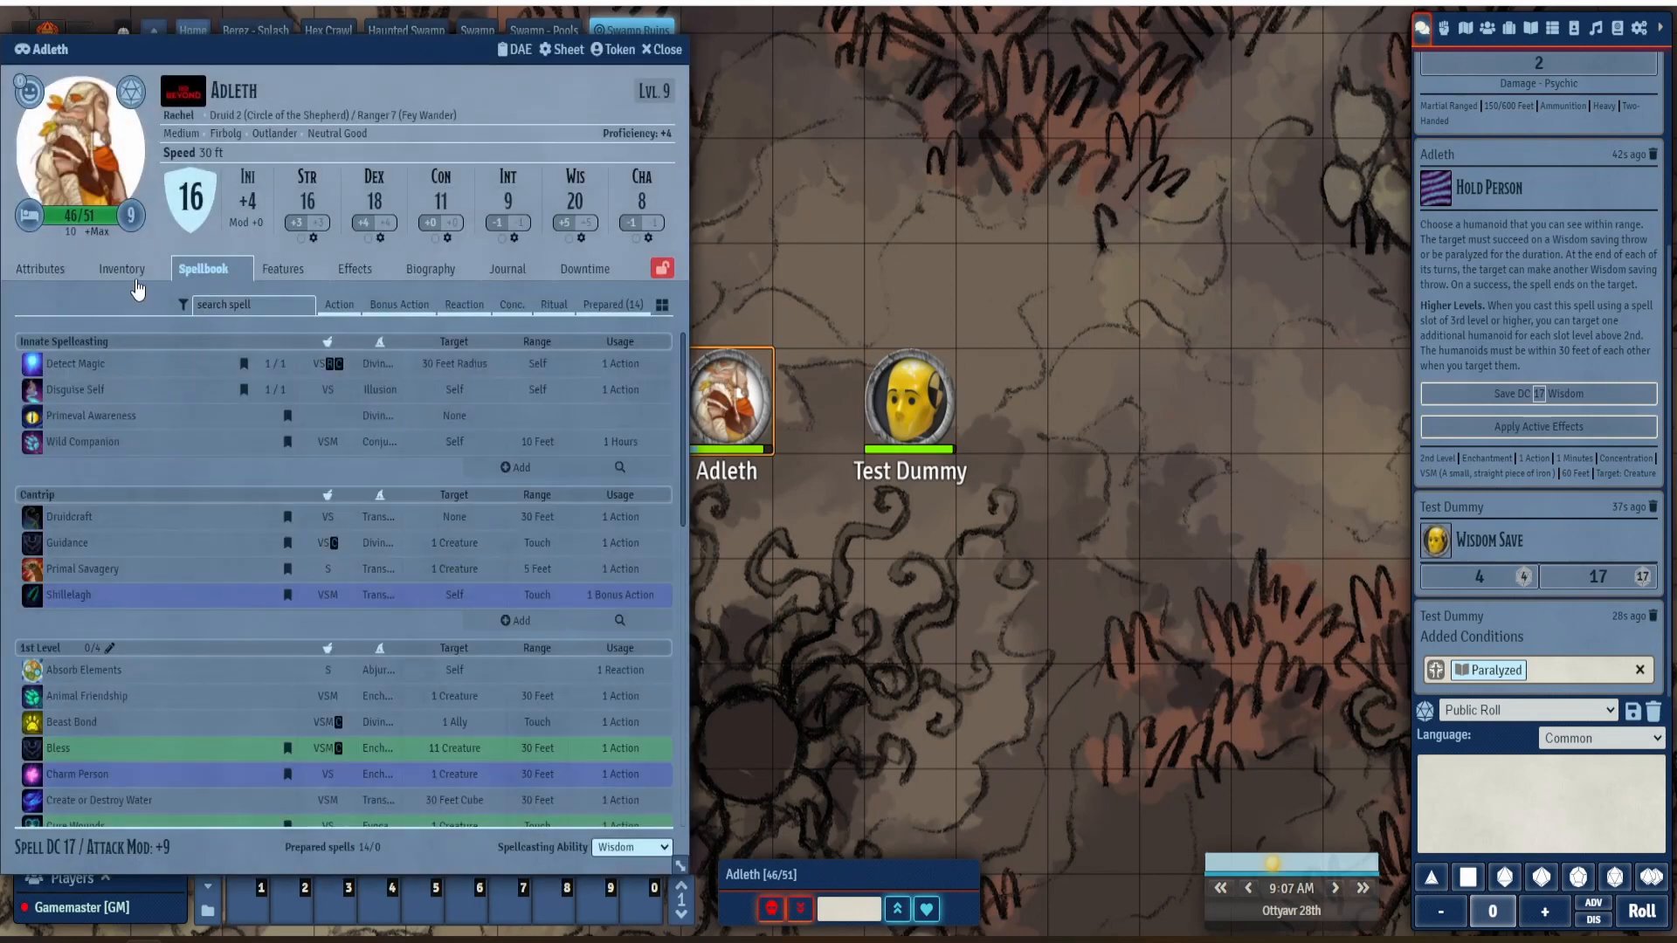
click(60, 275)
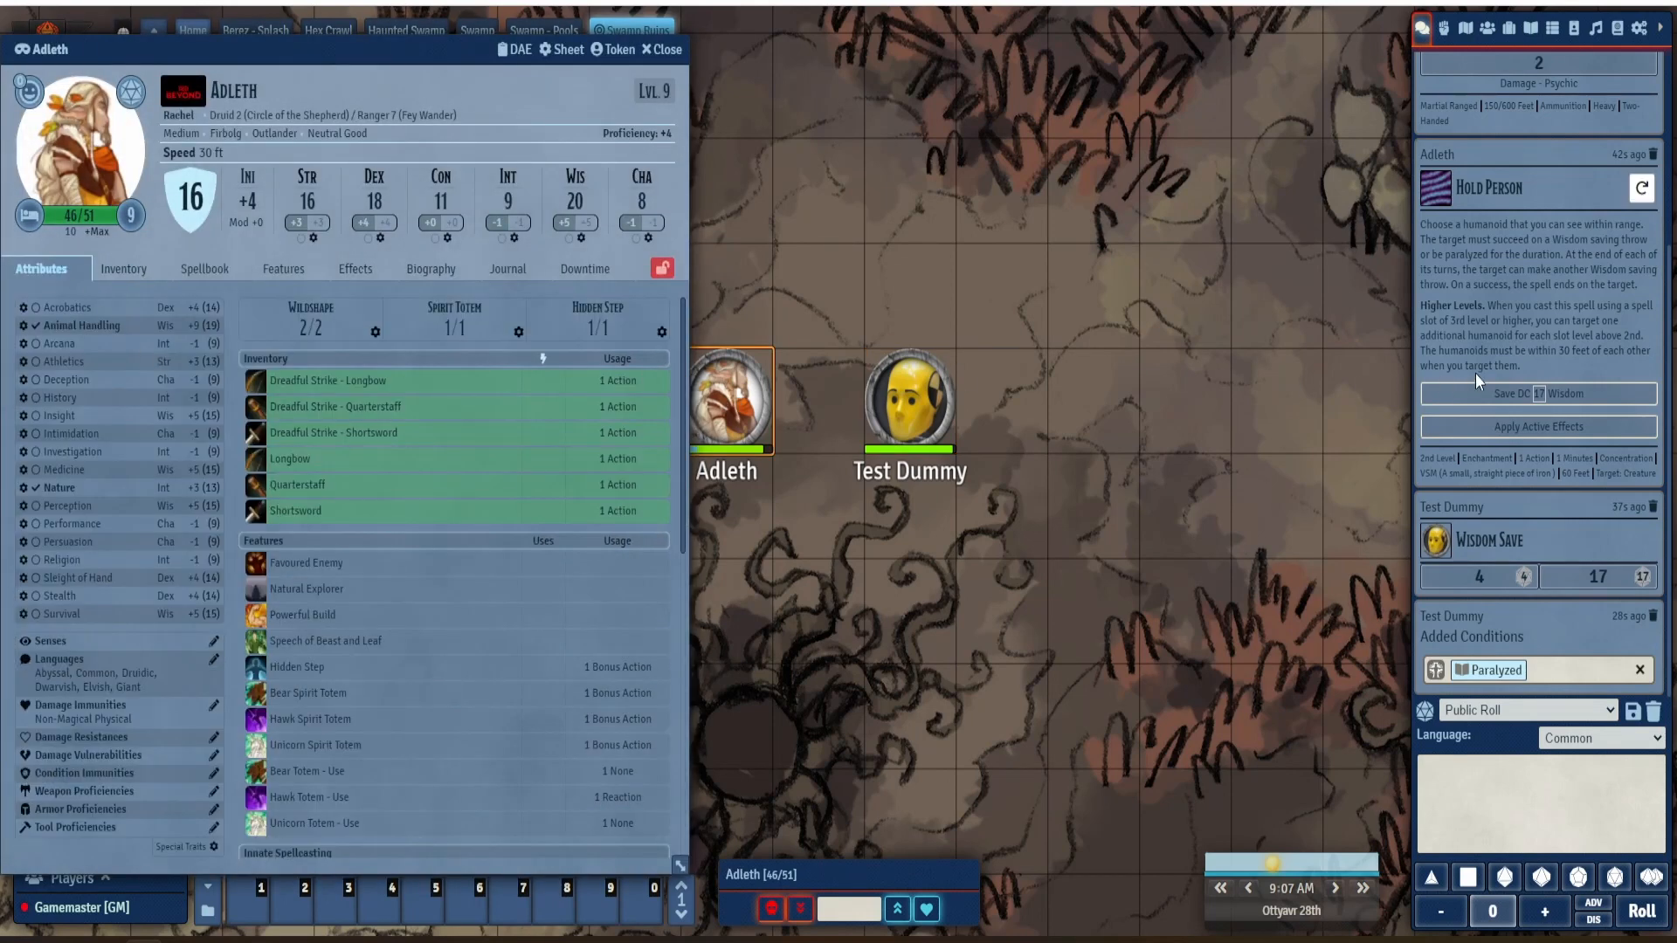
- Select Test Dummy and apply the full piercing damage from the Dreadful Strike - Longbow chat card
click(927, 406)
scroll(1589, 491, up, 3)
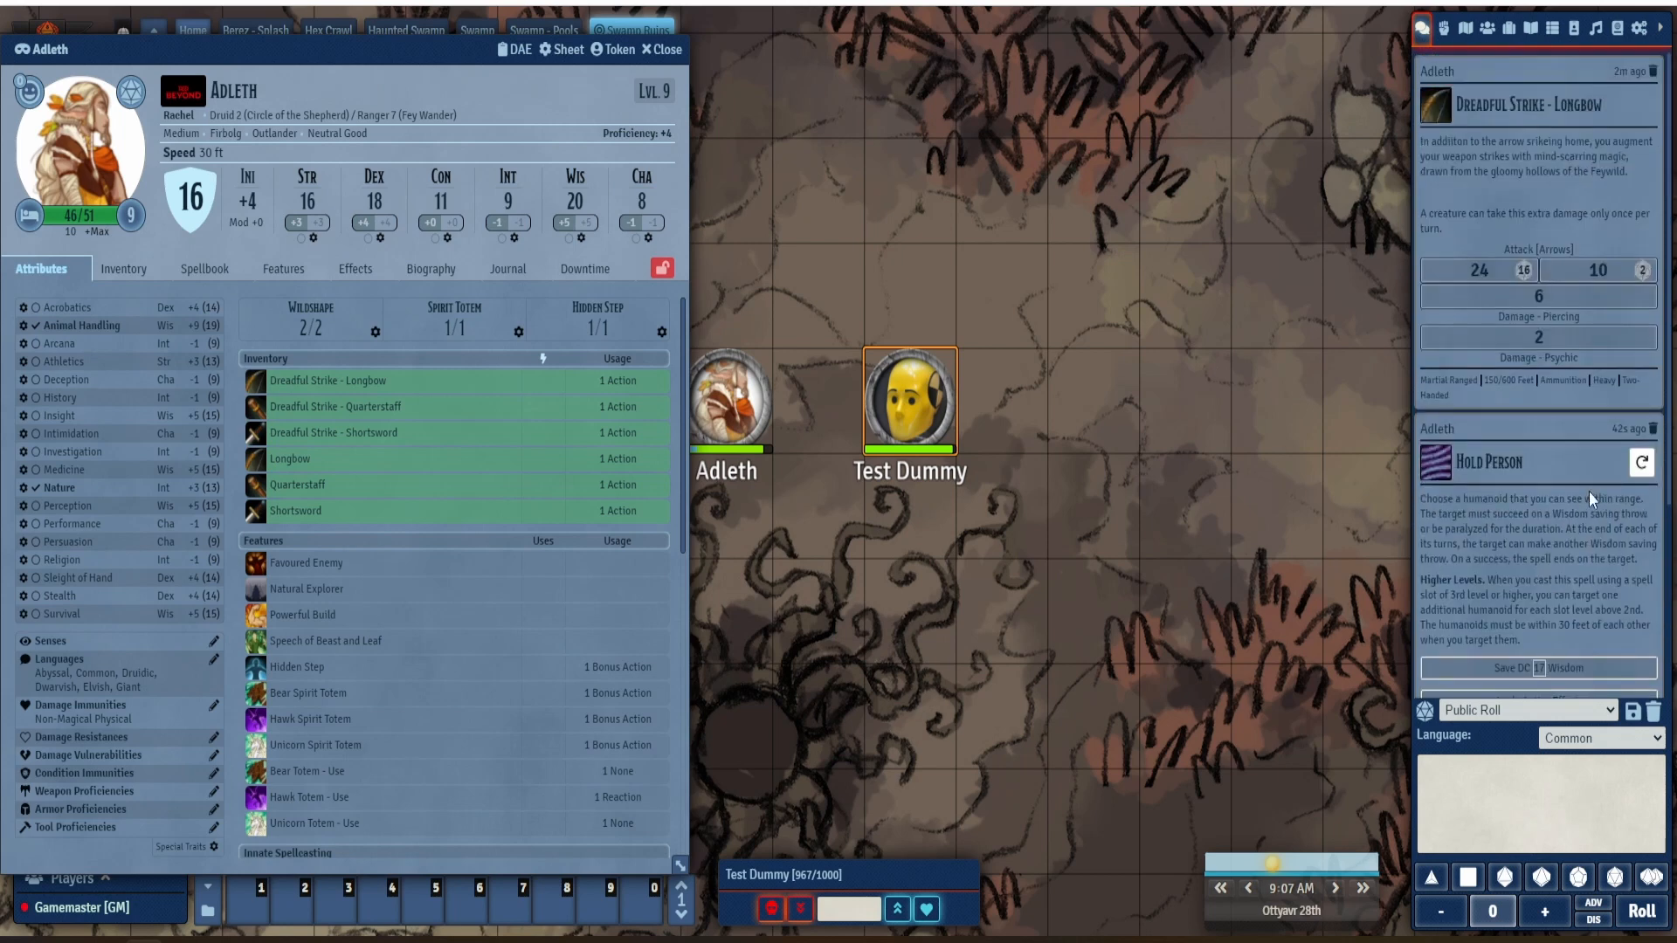
click(1586, 296)
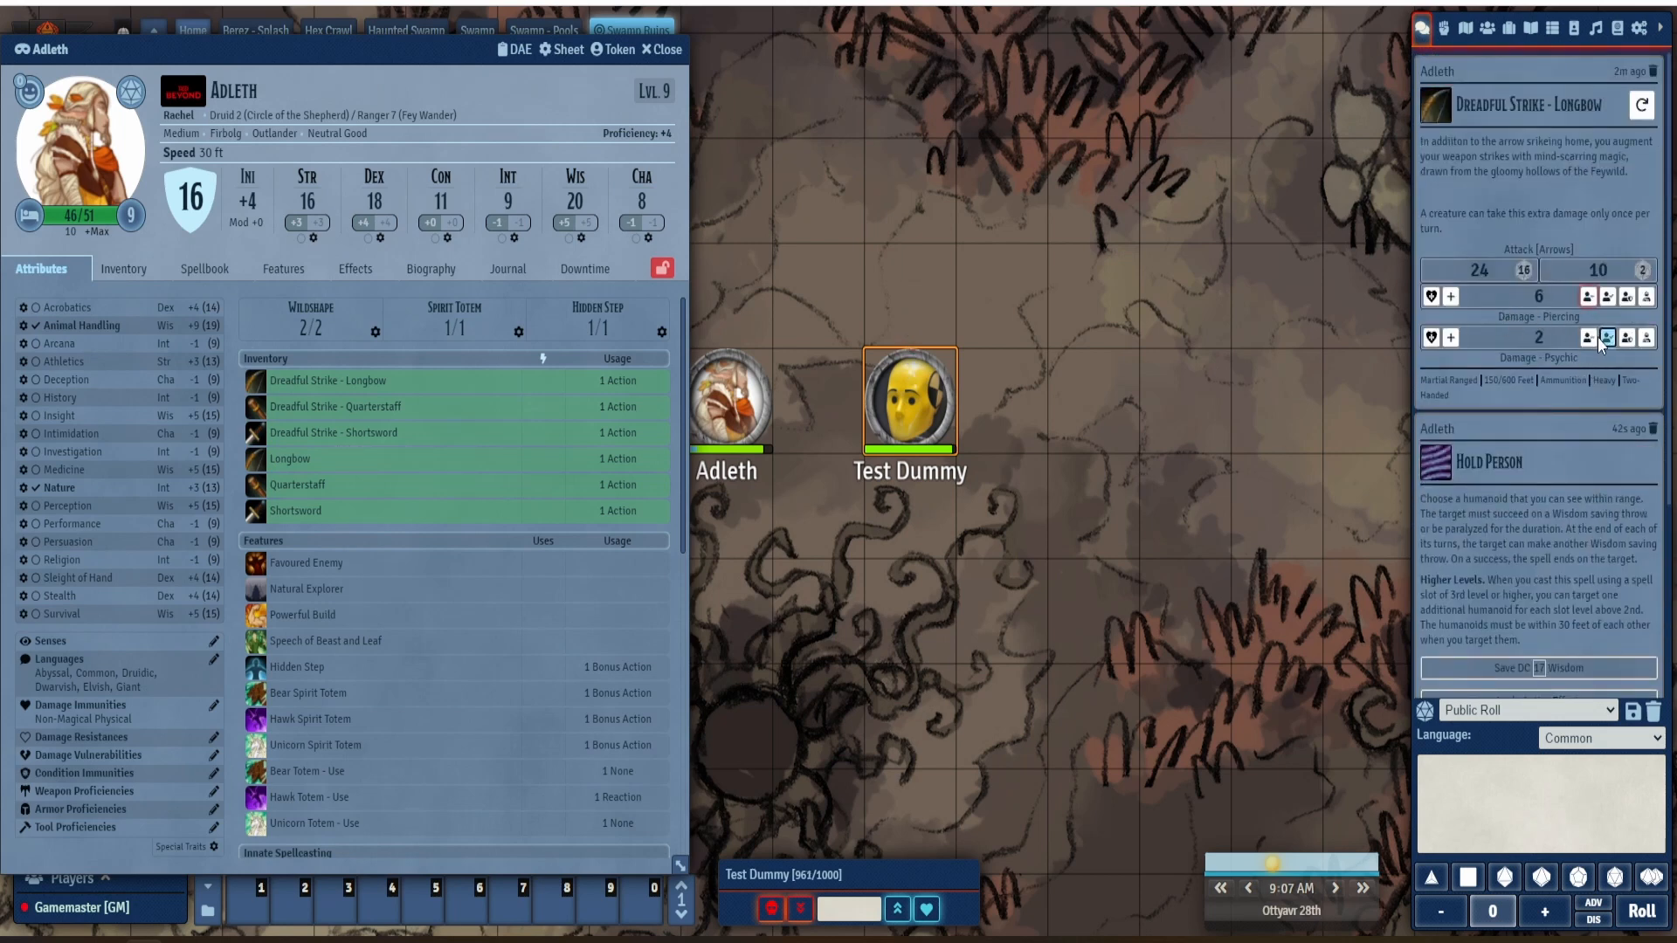
- Apply the Longbow card's full psychic damage to Test Dummy, then add critical damage and apply the full piercing damage including the crit
click(1587, 339)
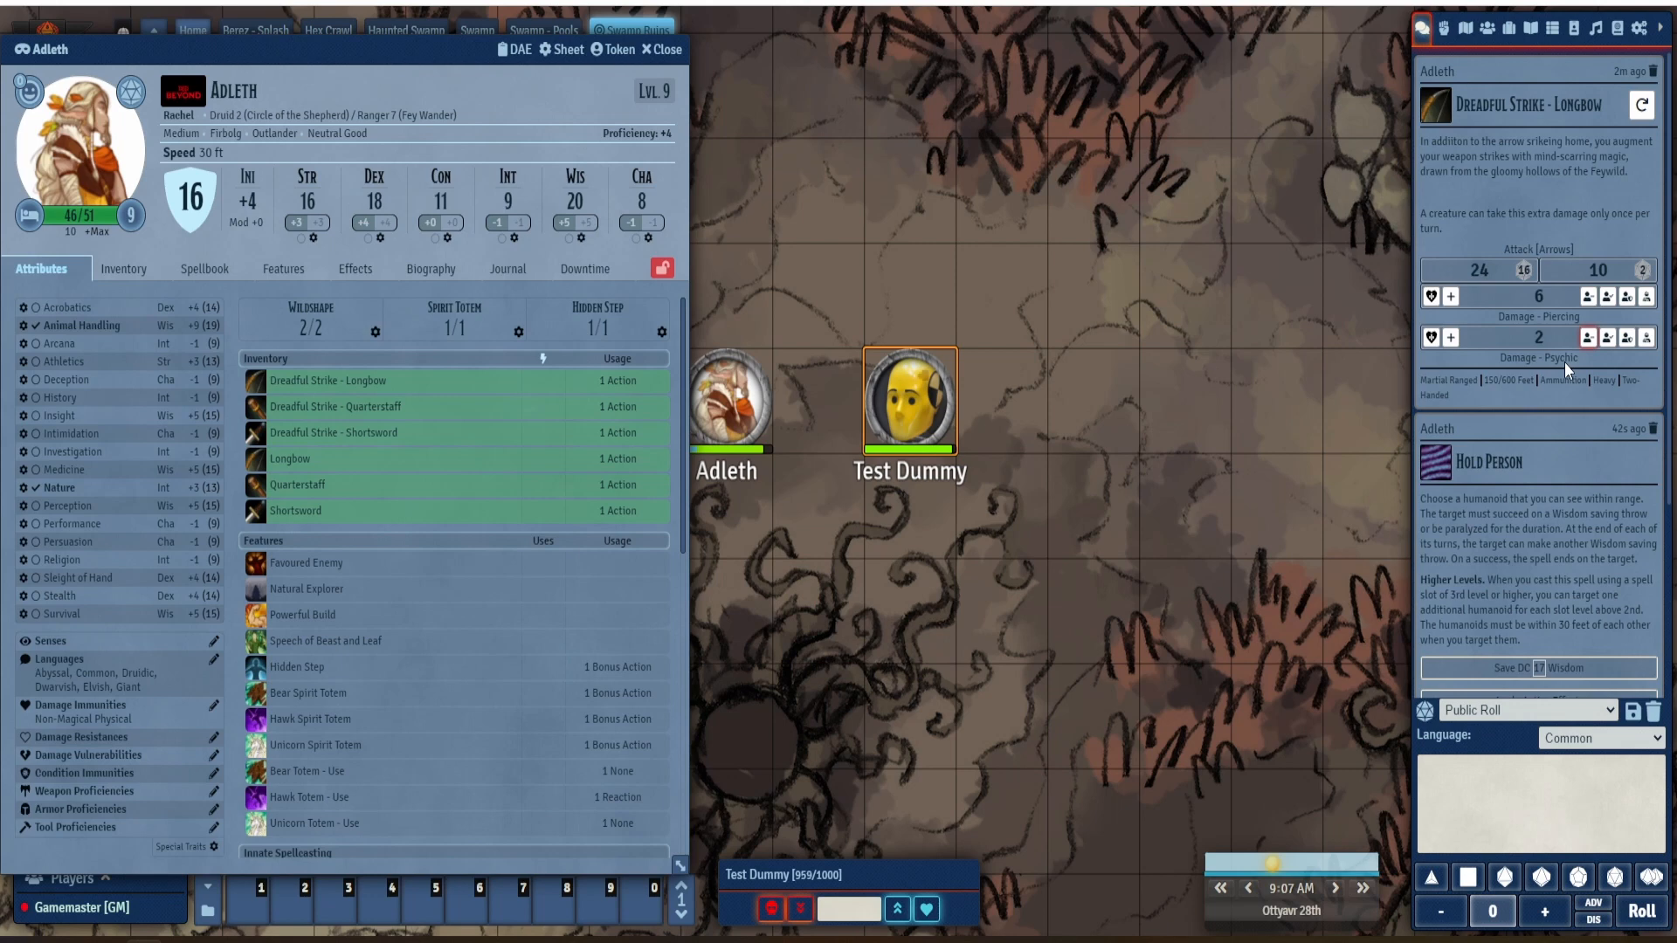
click(1451, 297)
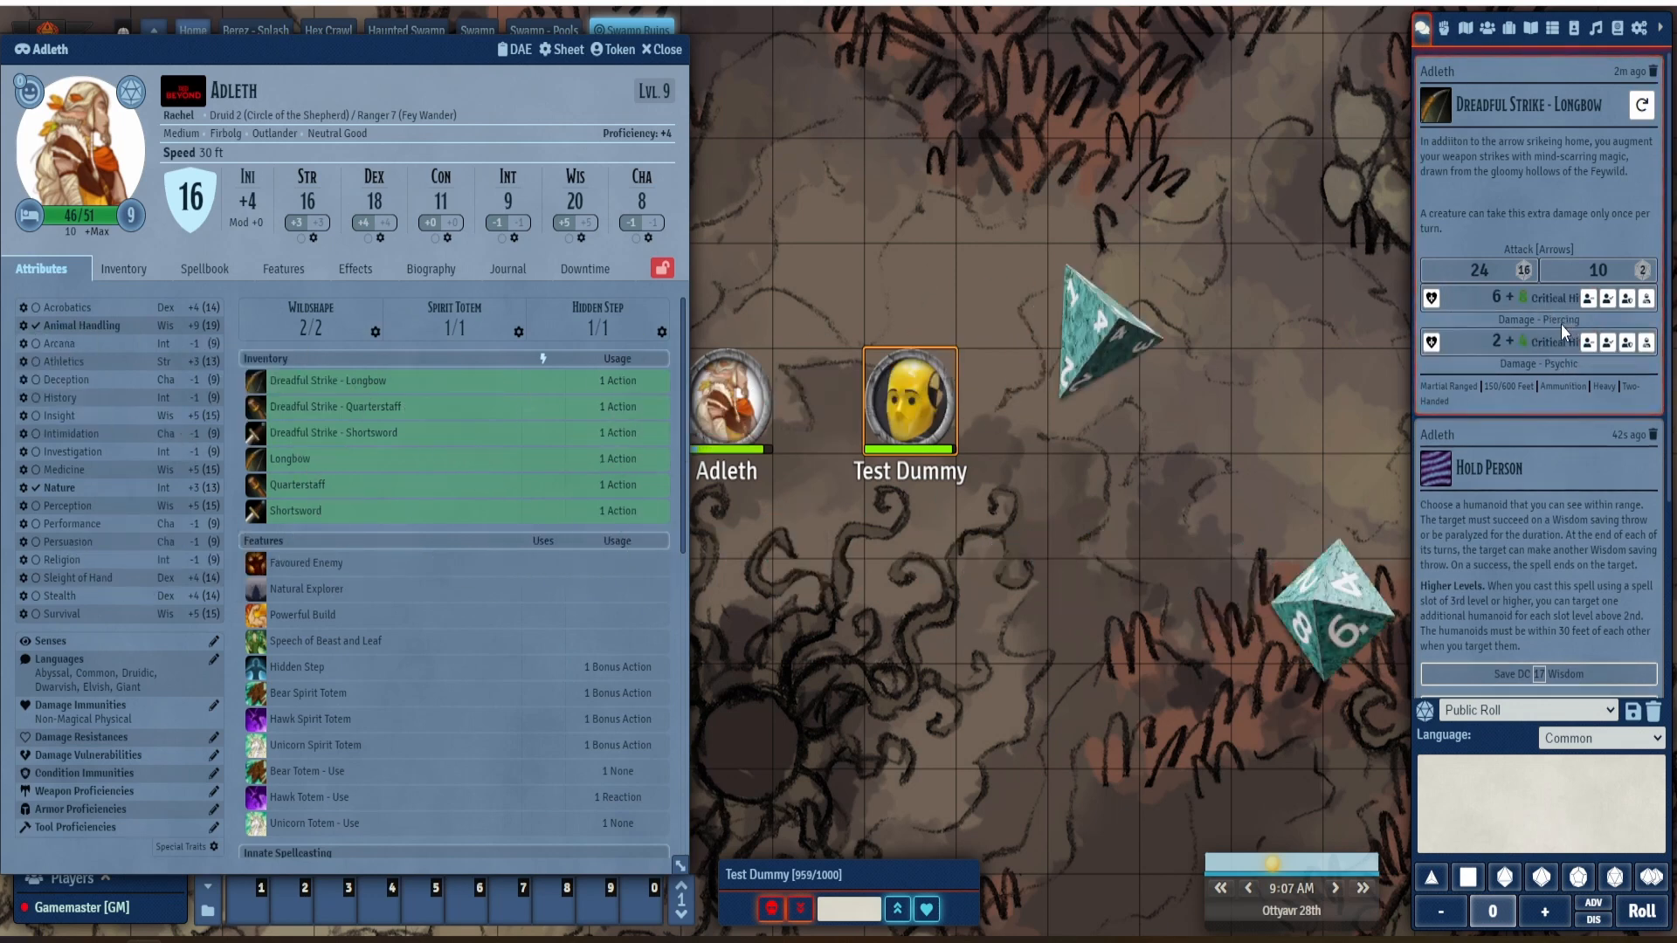
mouse_move(1584, 365)
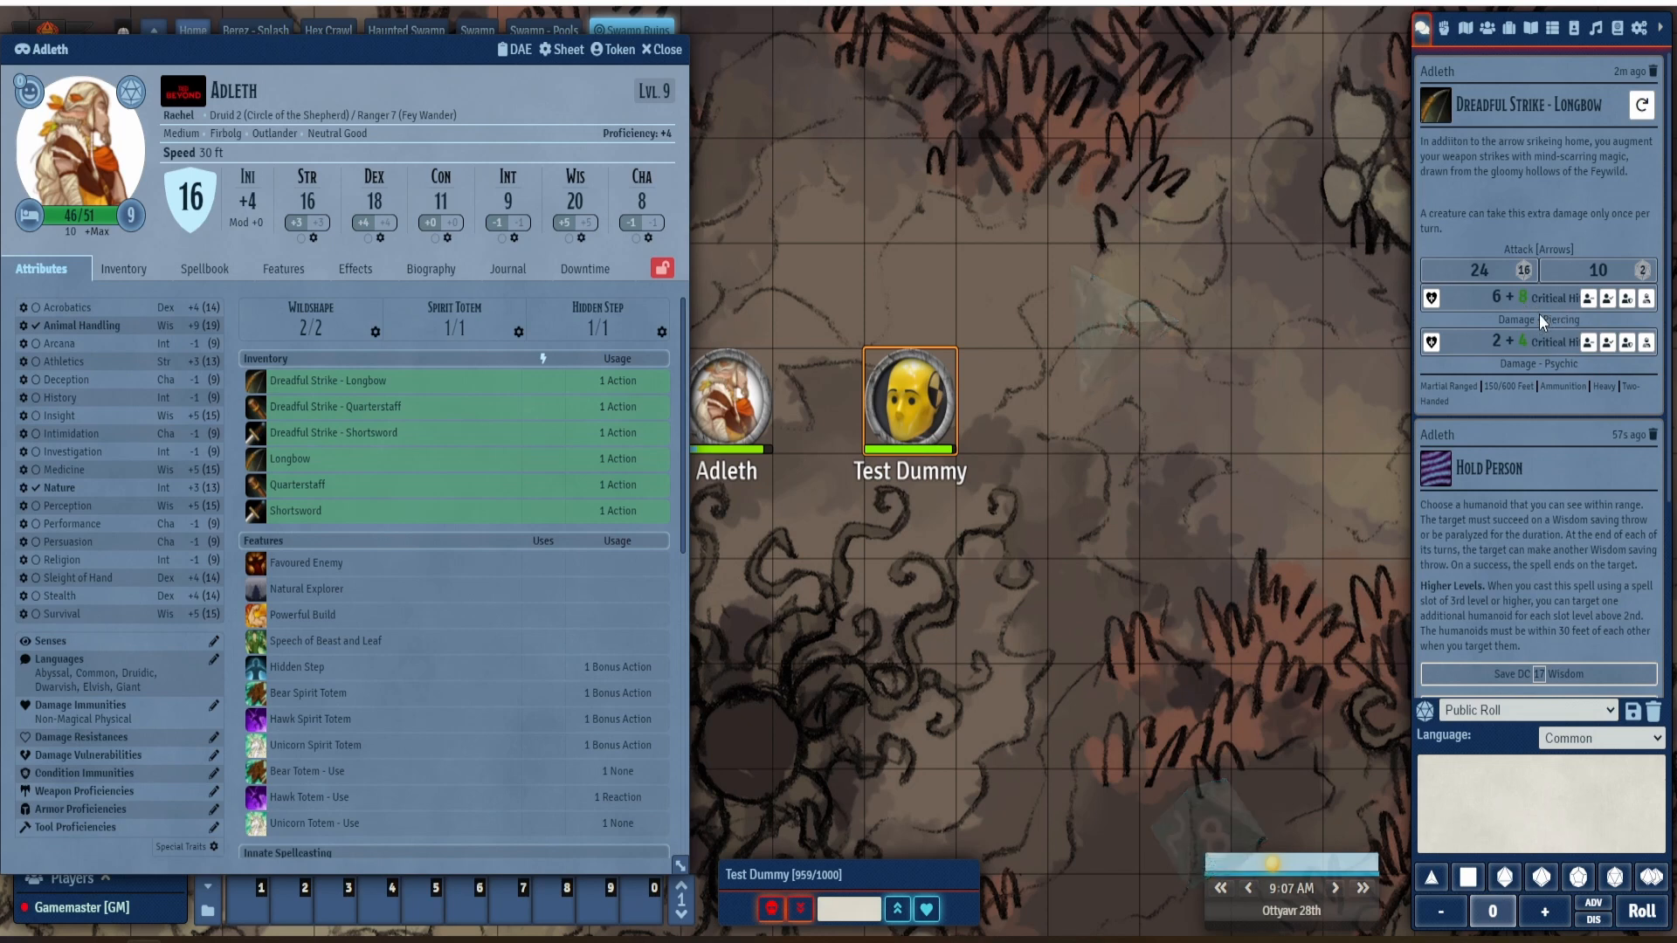
click(1588, 300)
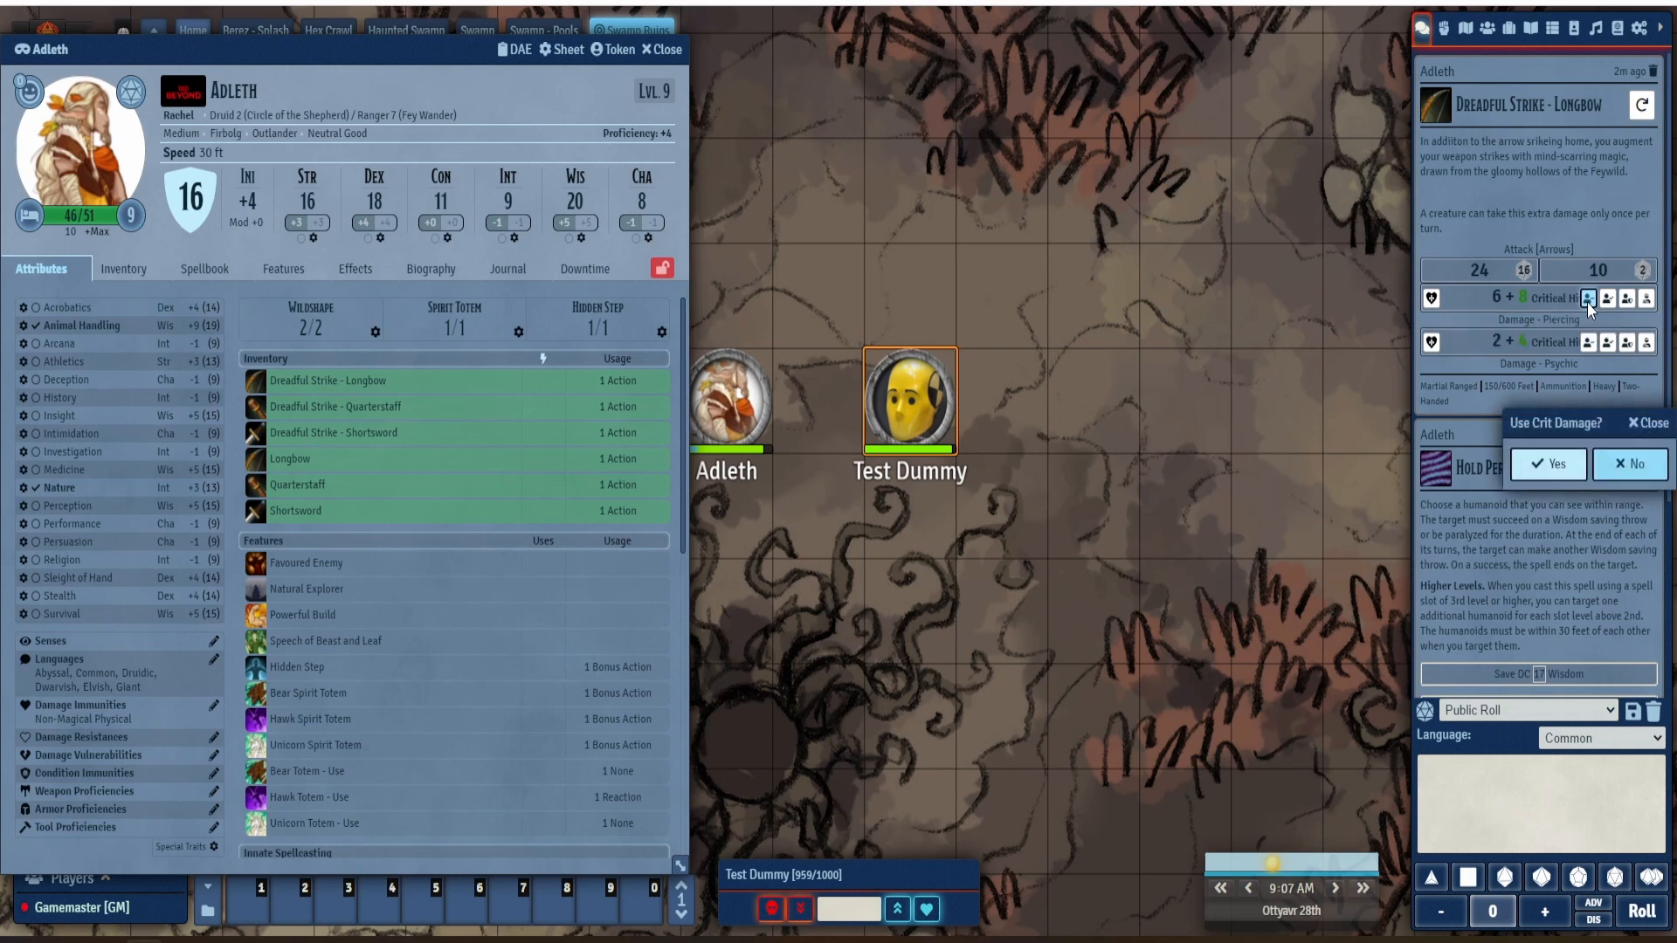
click(1549, 467)
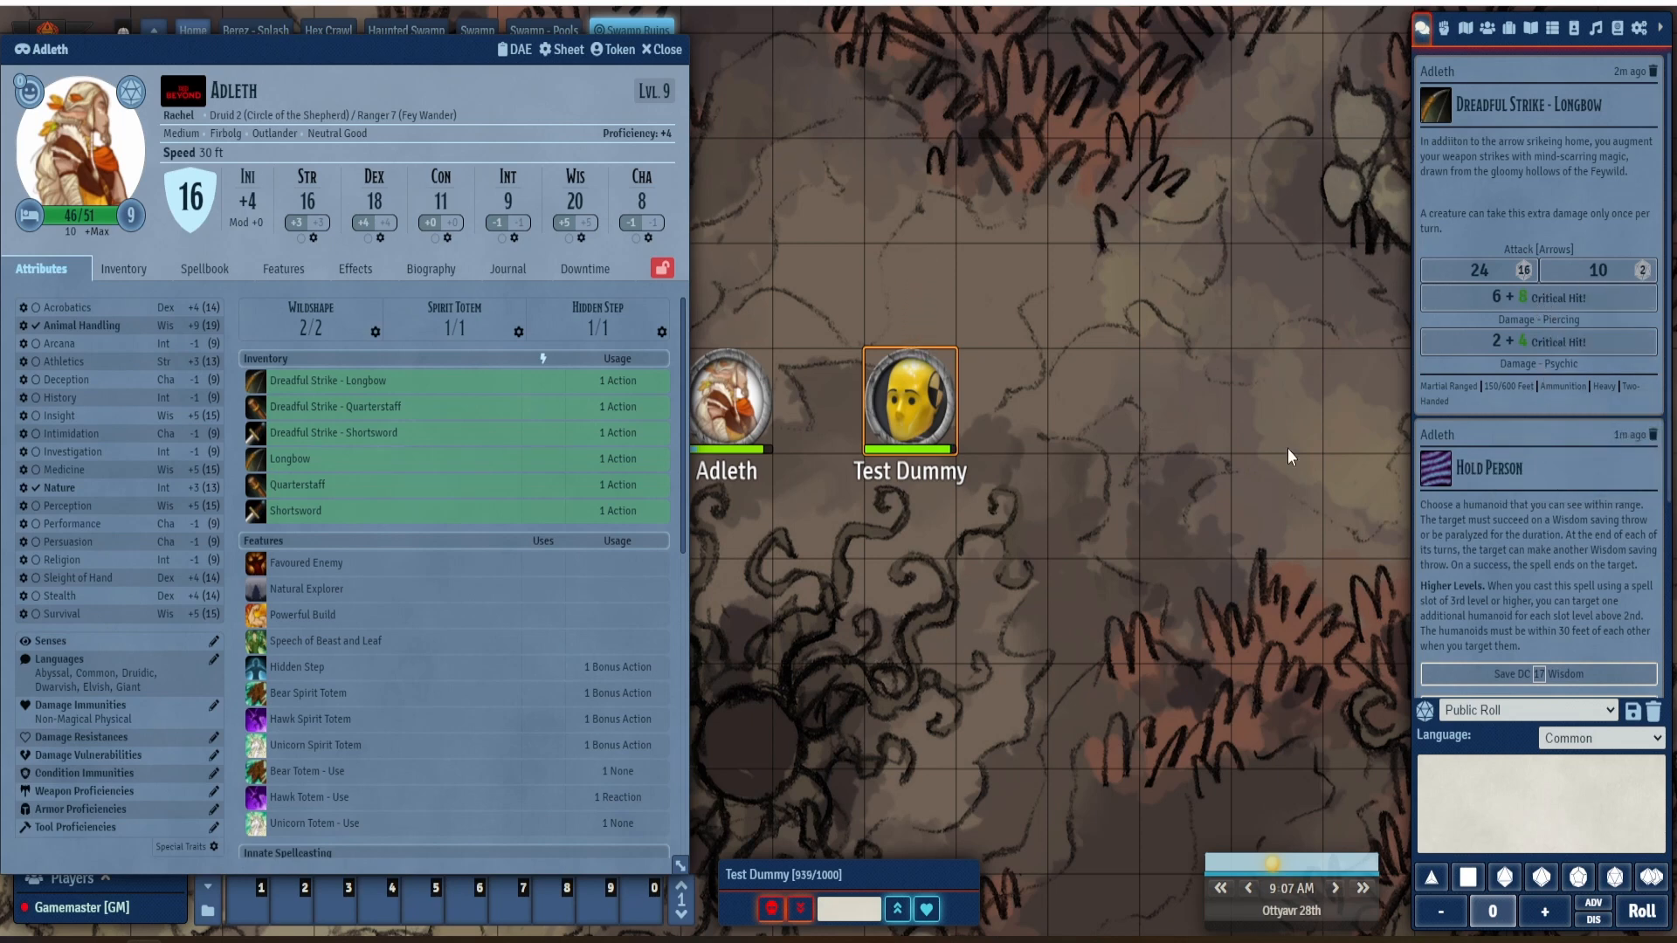
- Roll Adleth's Dreadful Strike - Longbow again and expand the piercing and psychic damage breakdowns on its chat card
click(255, 389)
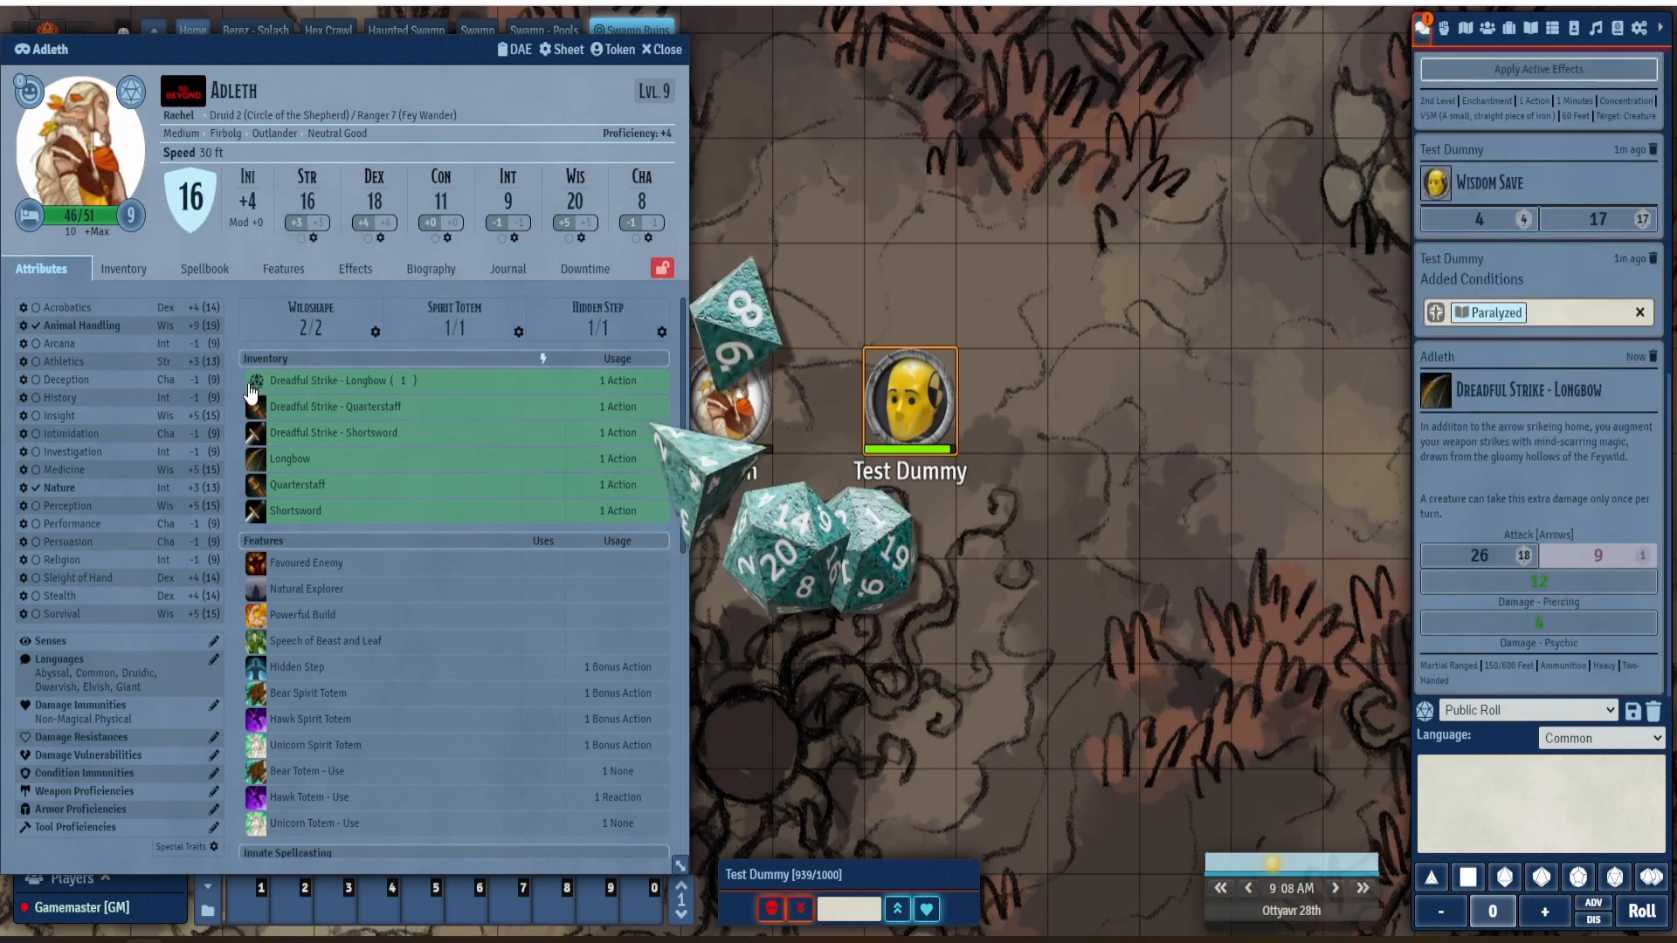
mouse_move(1616, 569)
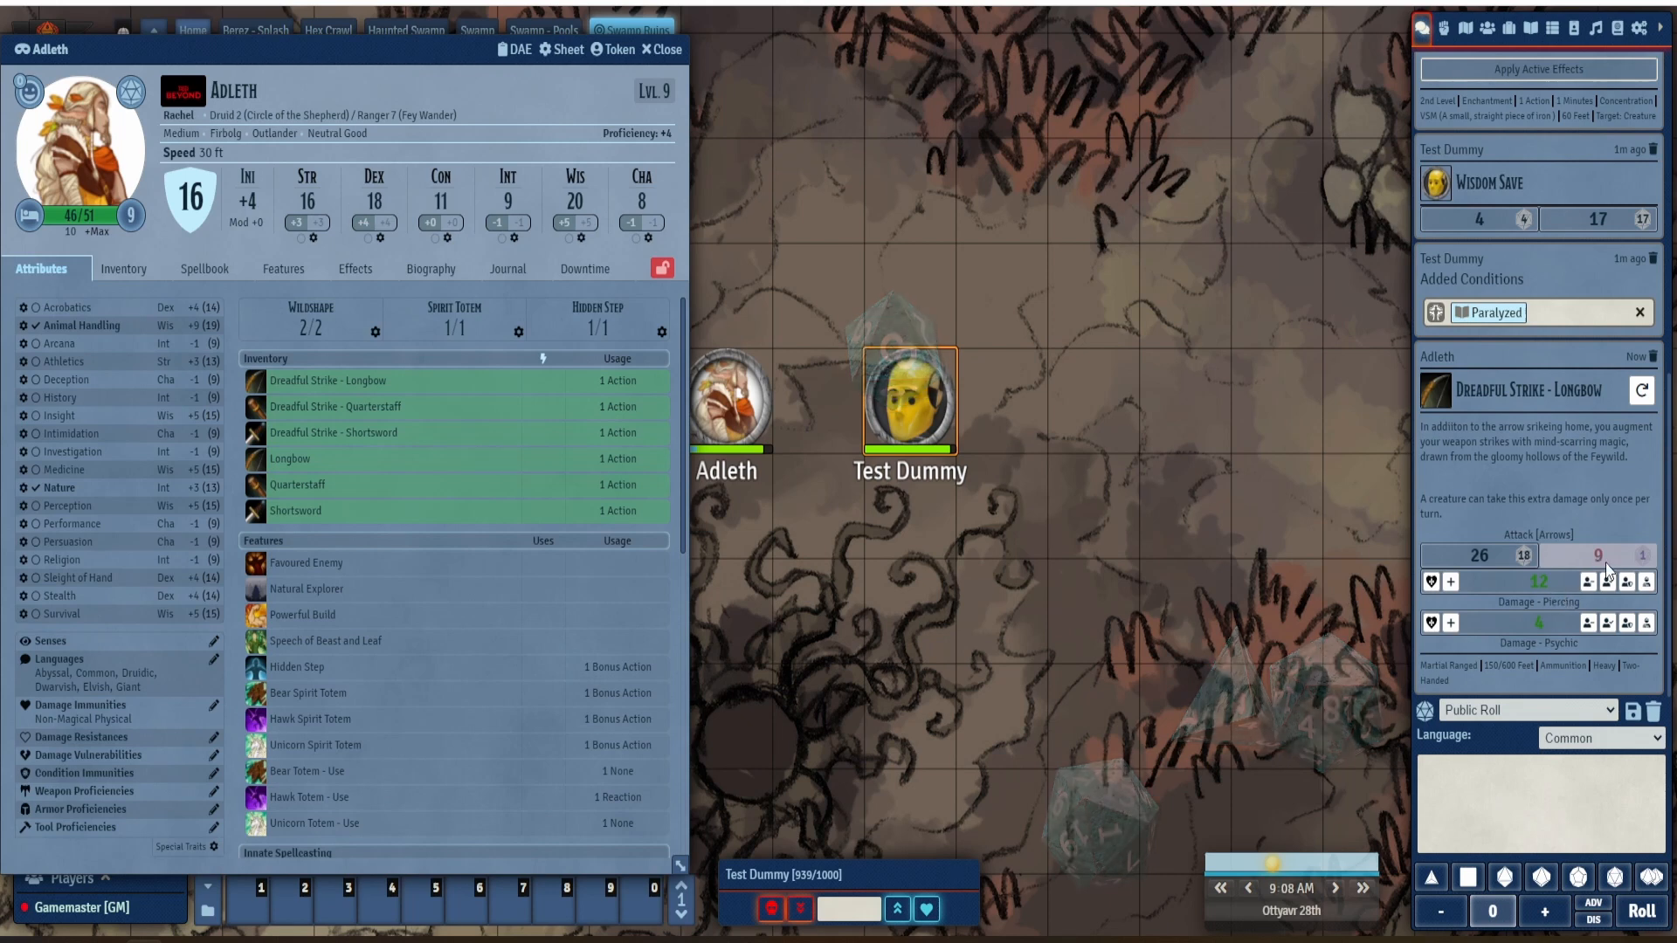
click(1561, 582)
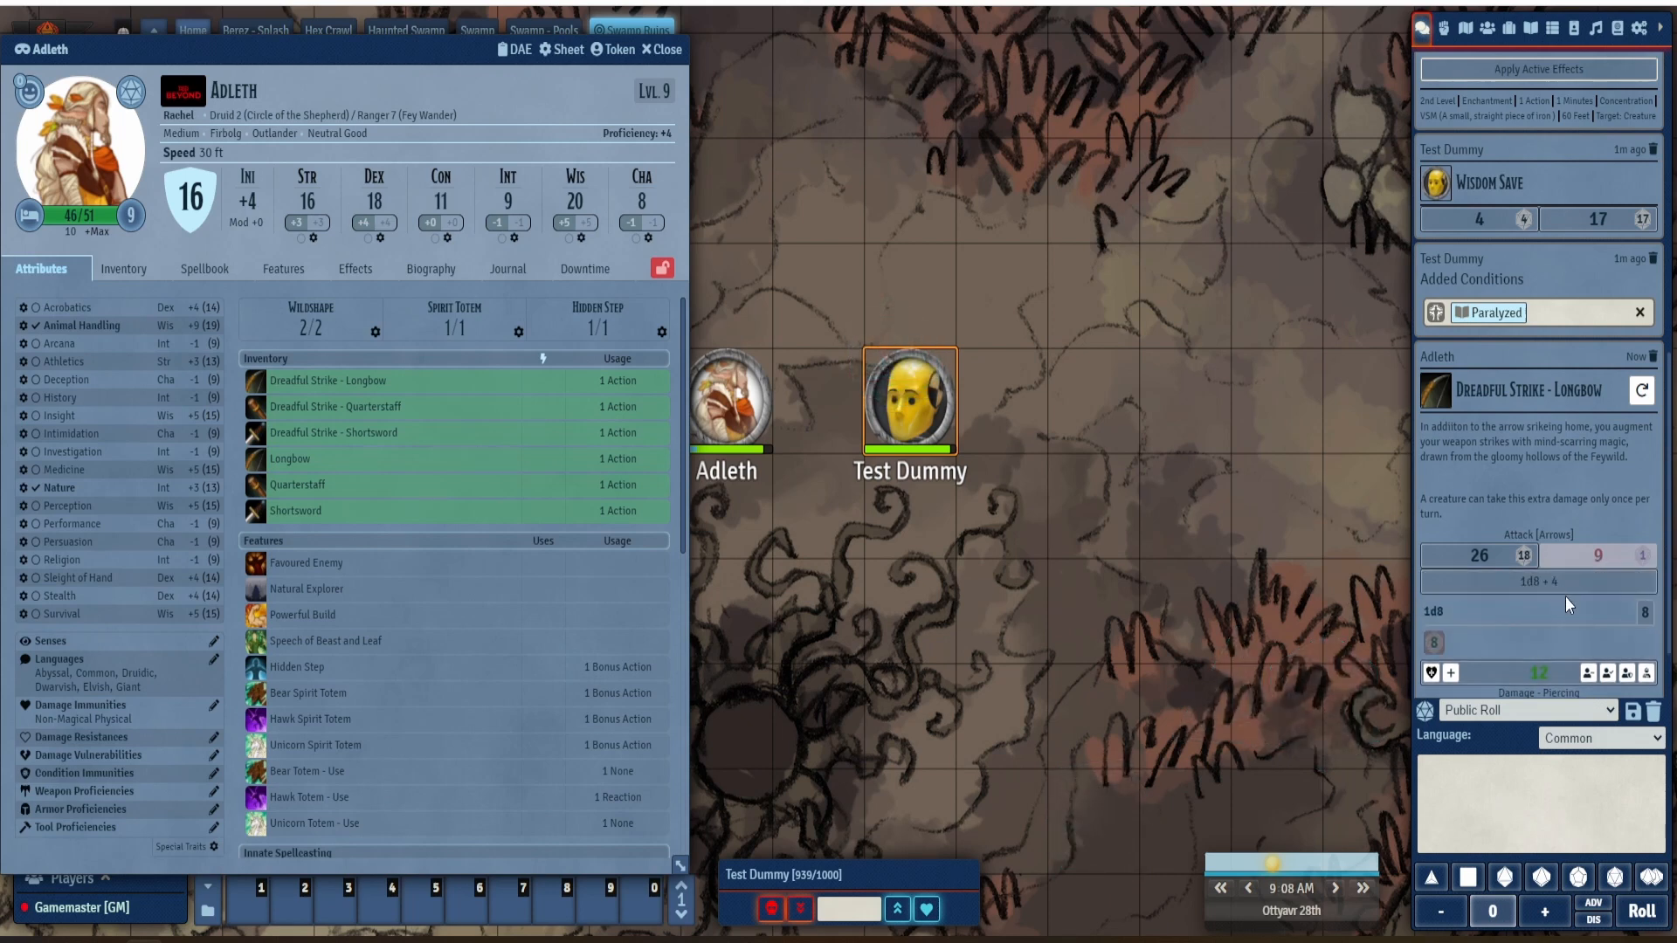
scroll(1561, 621, down, 2)
click(1551, 624)
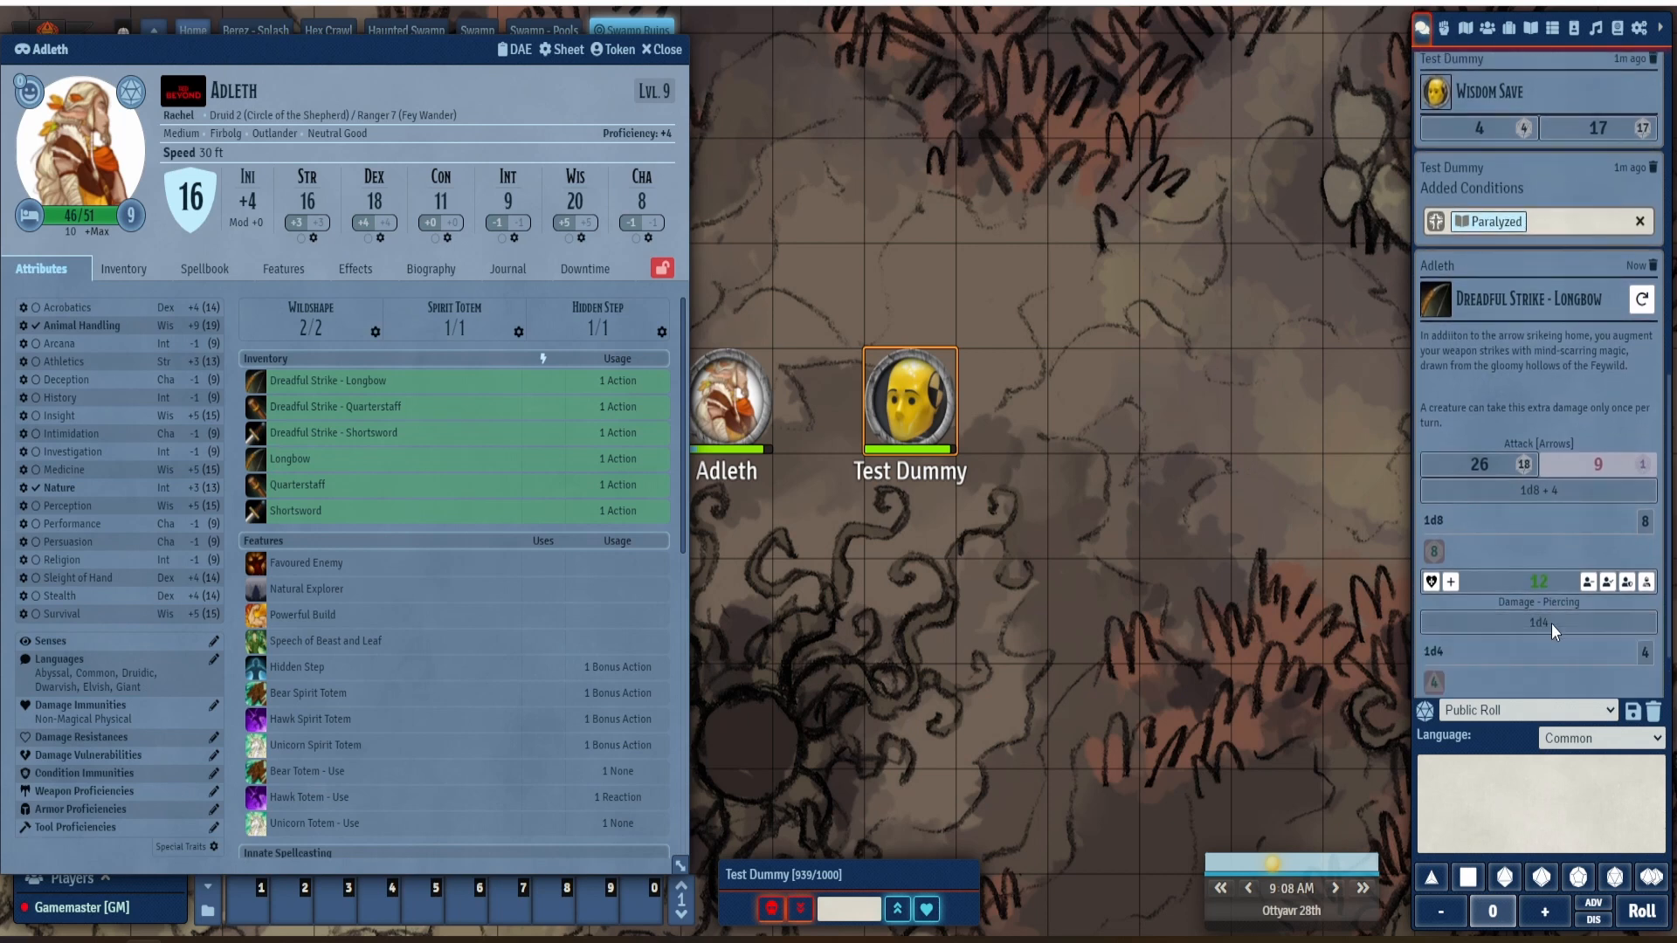
scroll(1551, 623, down, 2)
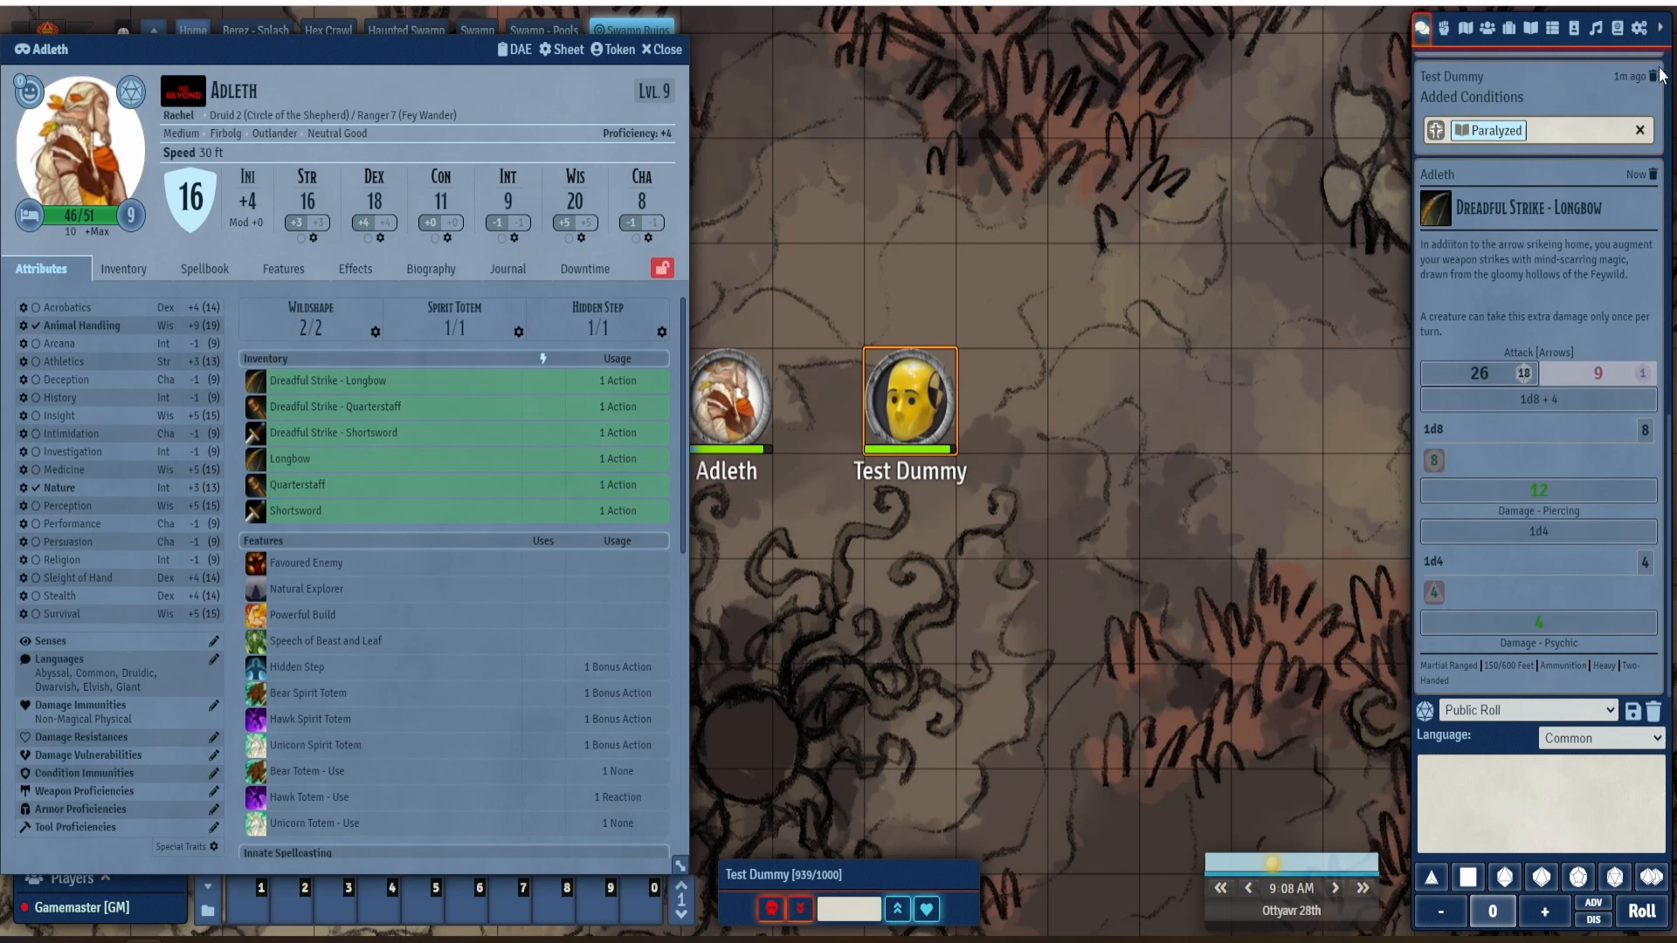
- Set the Better Rolls for 5e d20 Mode to Single Roll Upgradeable (Shift Adv, Ctrl Disadv) and save the settings
click(1638, 27)
click(1530, 269)
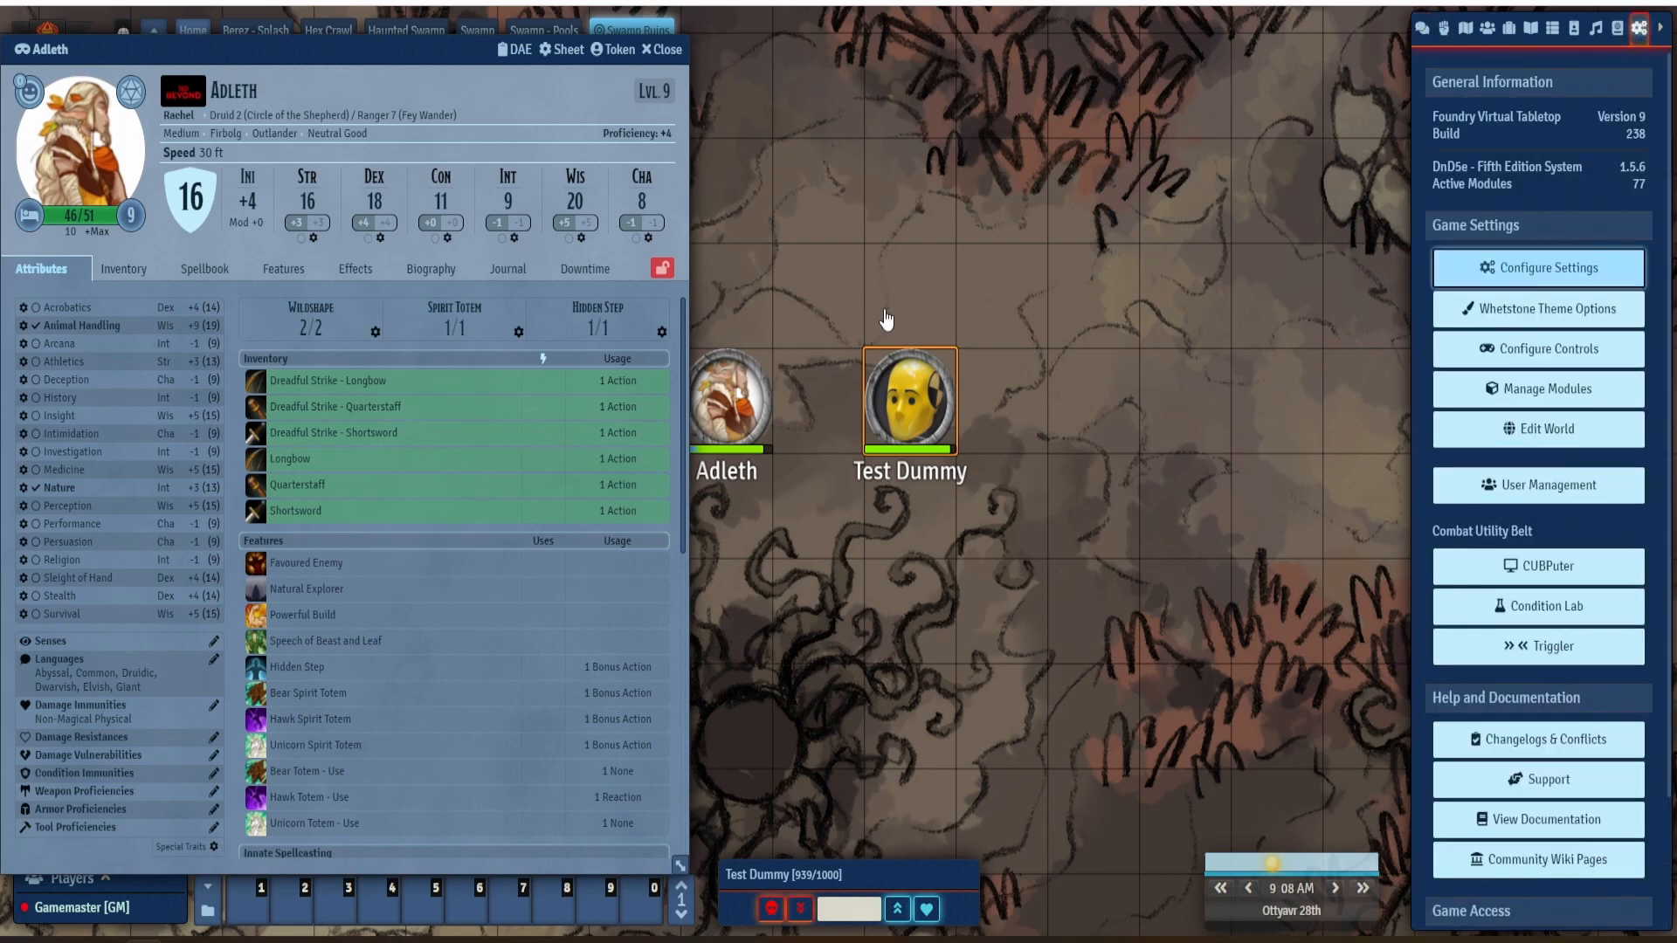
click(712, 506)
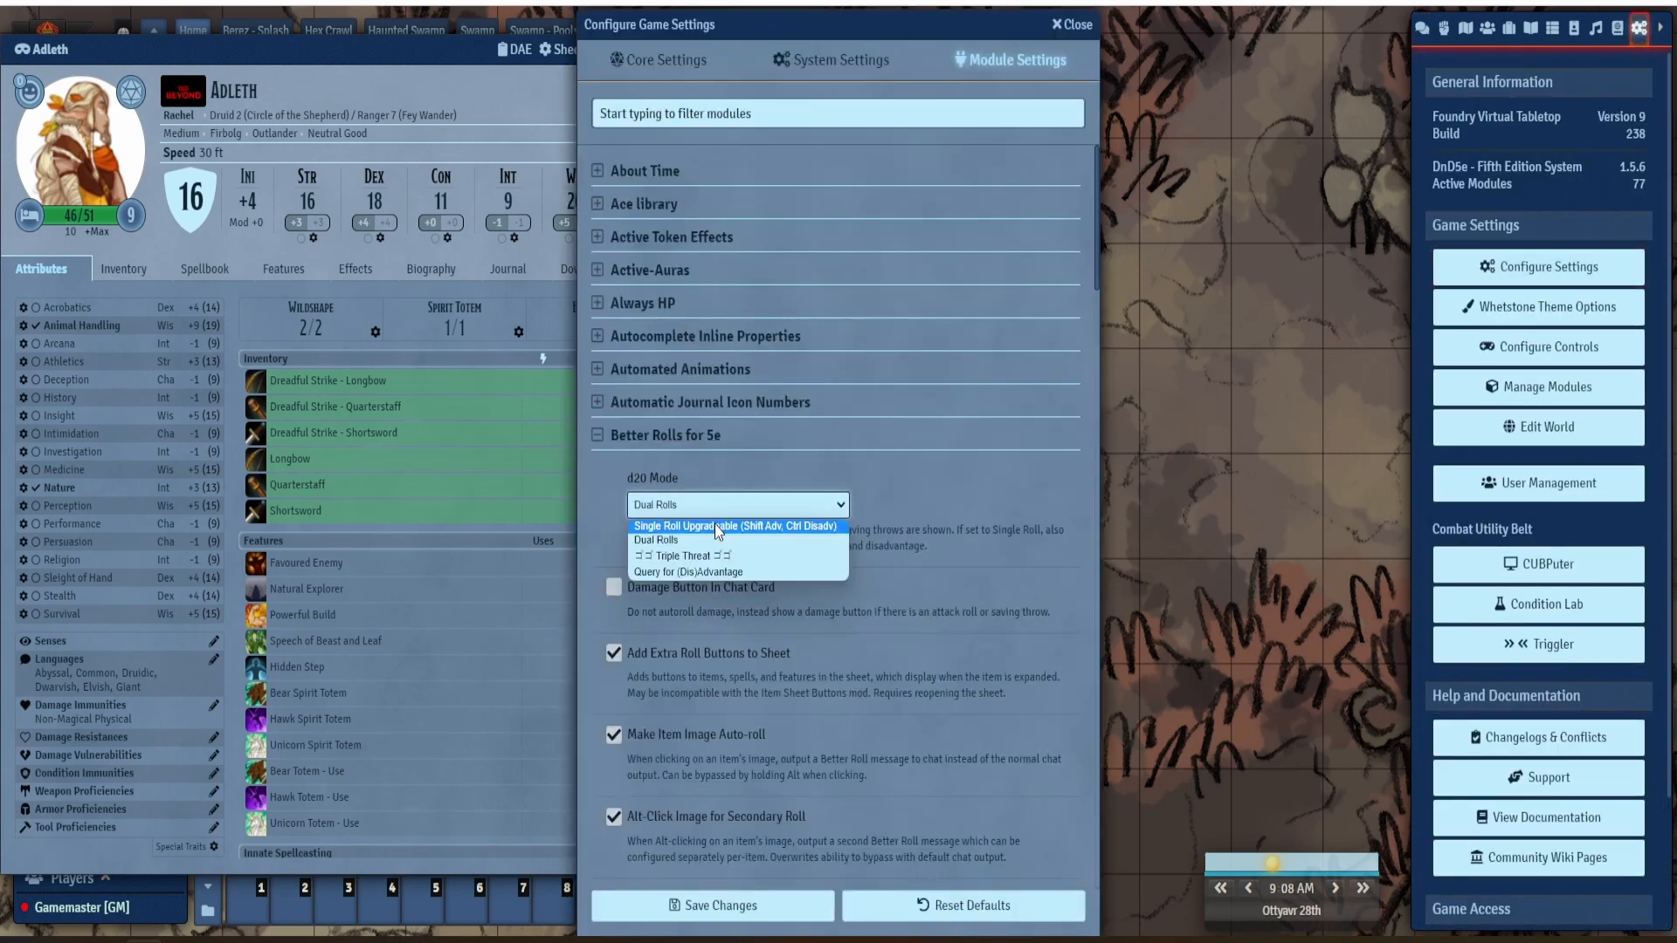
click(714, 524)
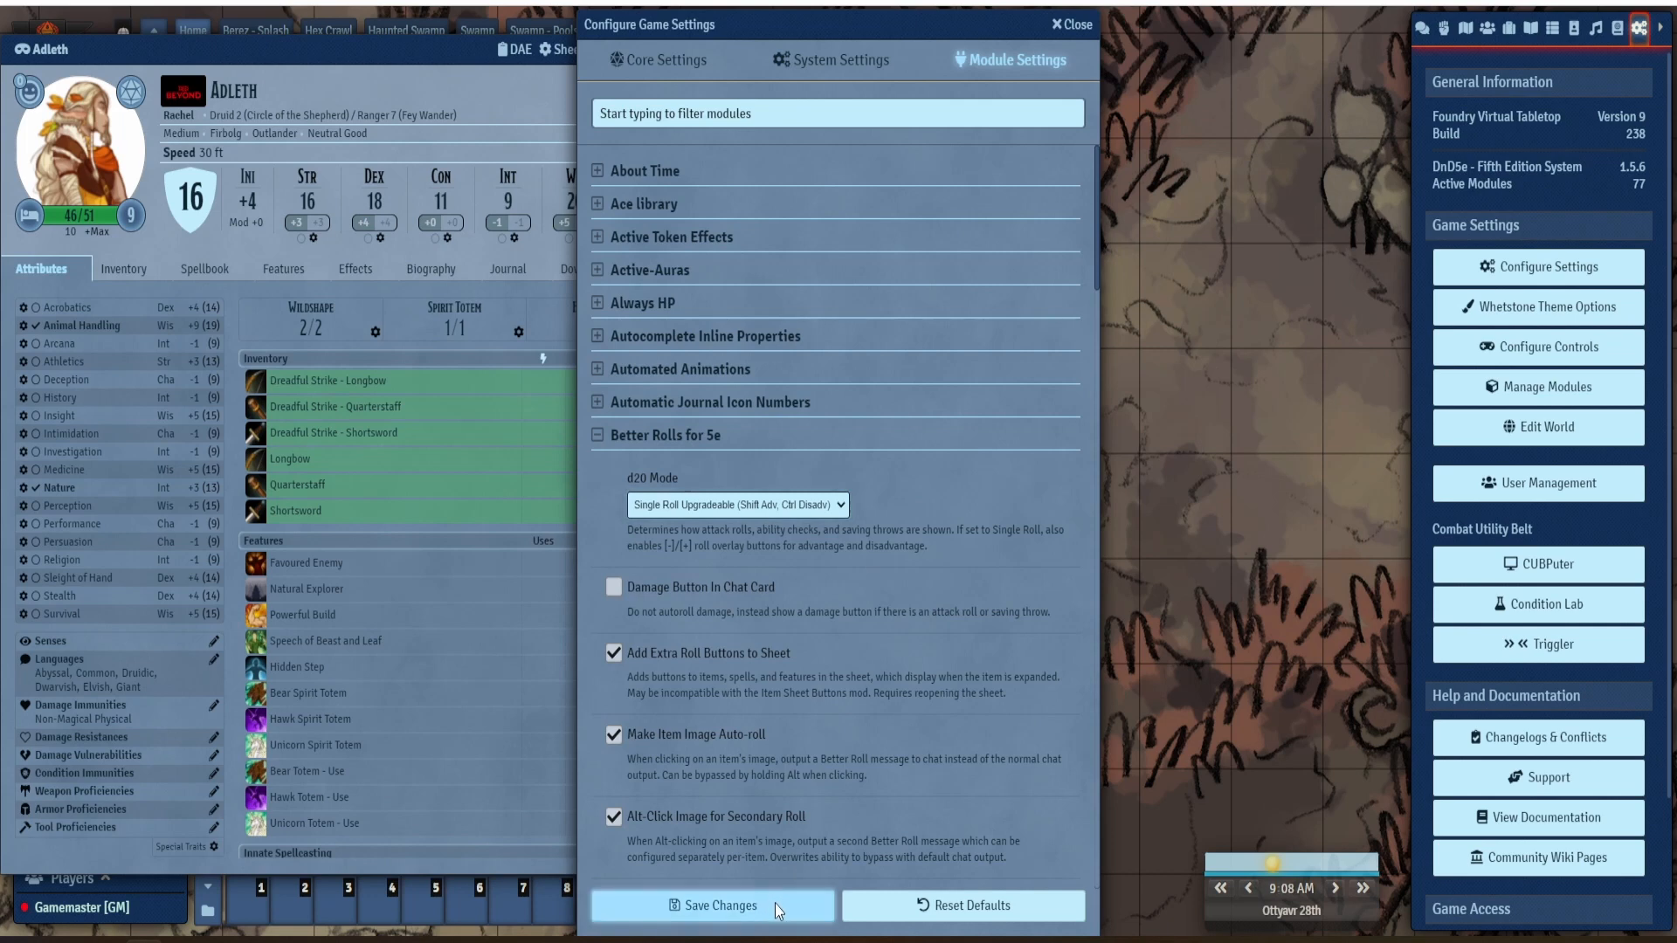
click(738, 908)
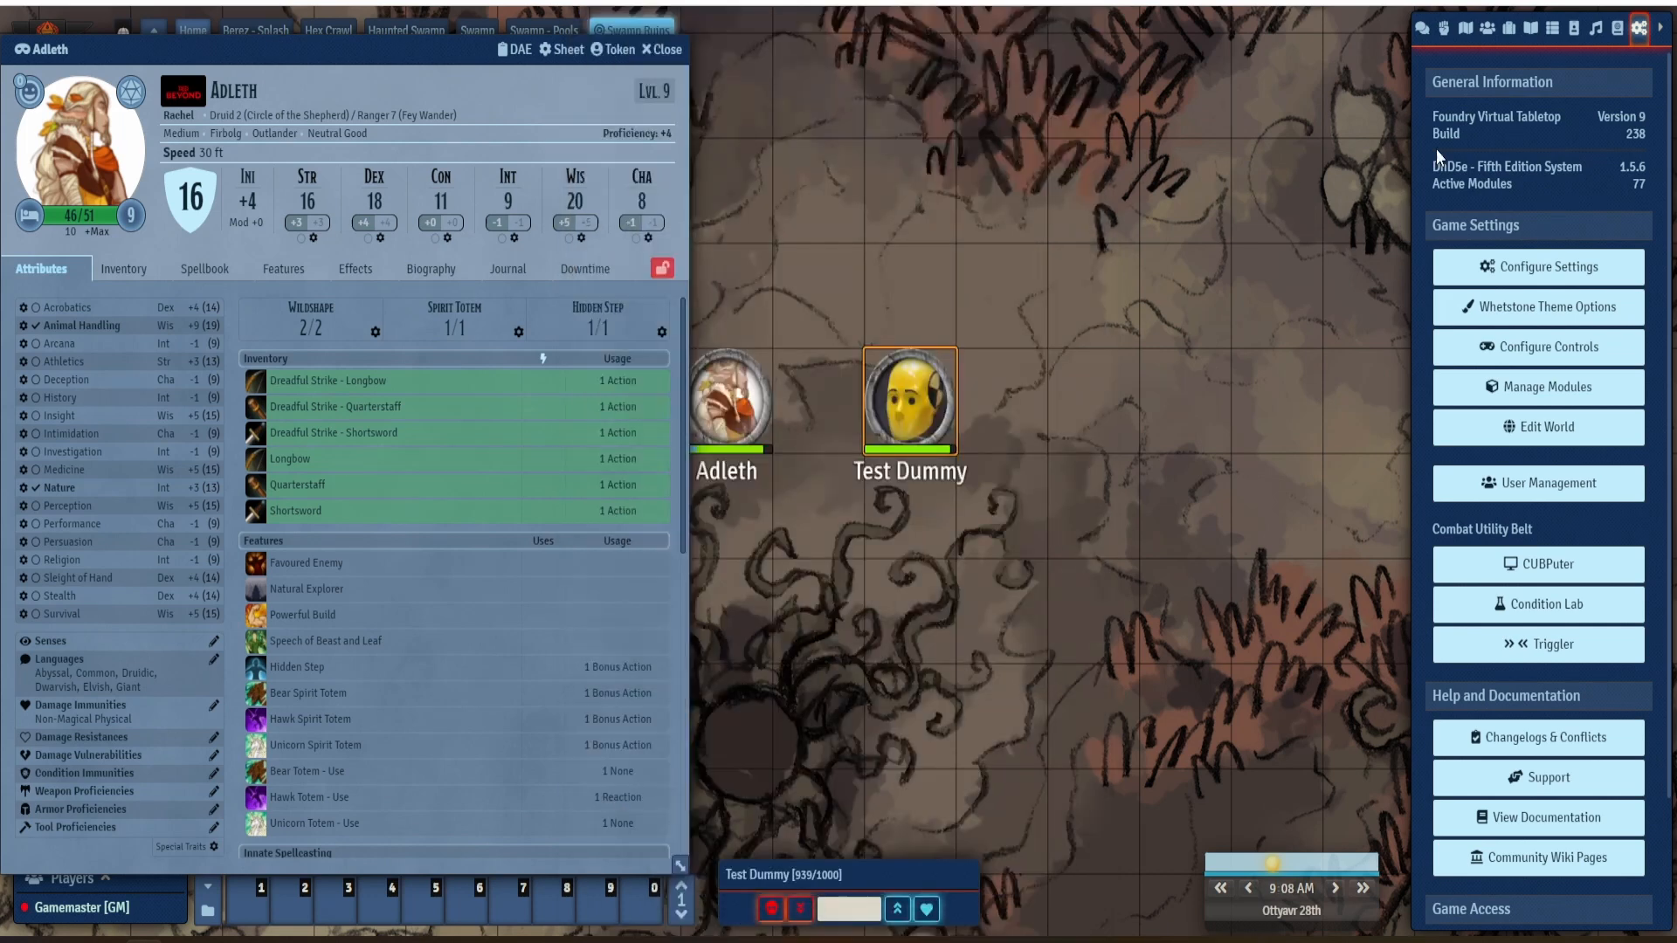
- Roll Dreadful Strike - Longbow once normally and once with advantage, and compare the two chat cards
click(1422, 28)
click(255, 381)
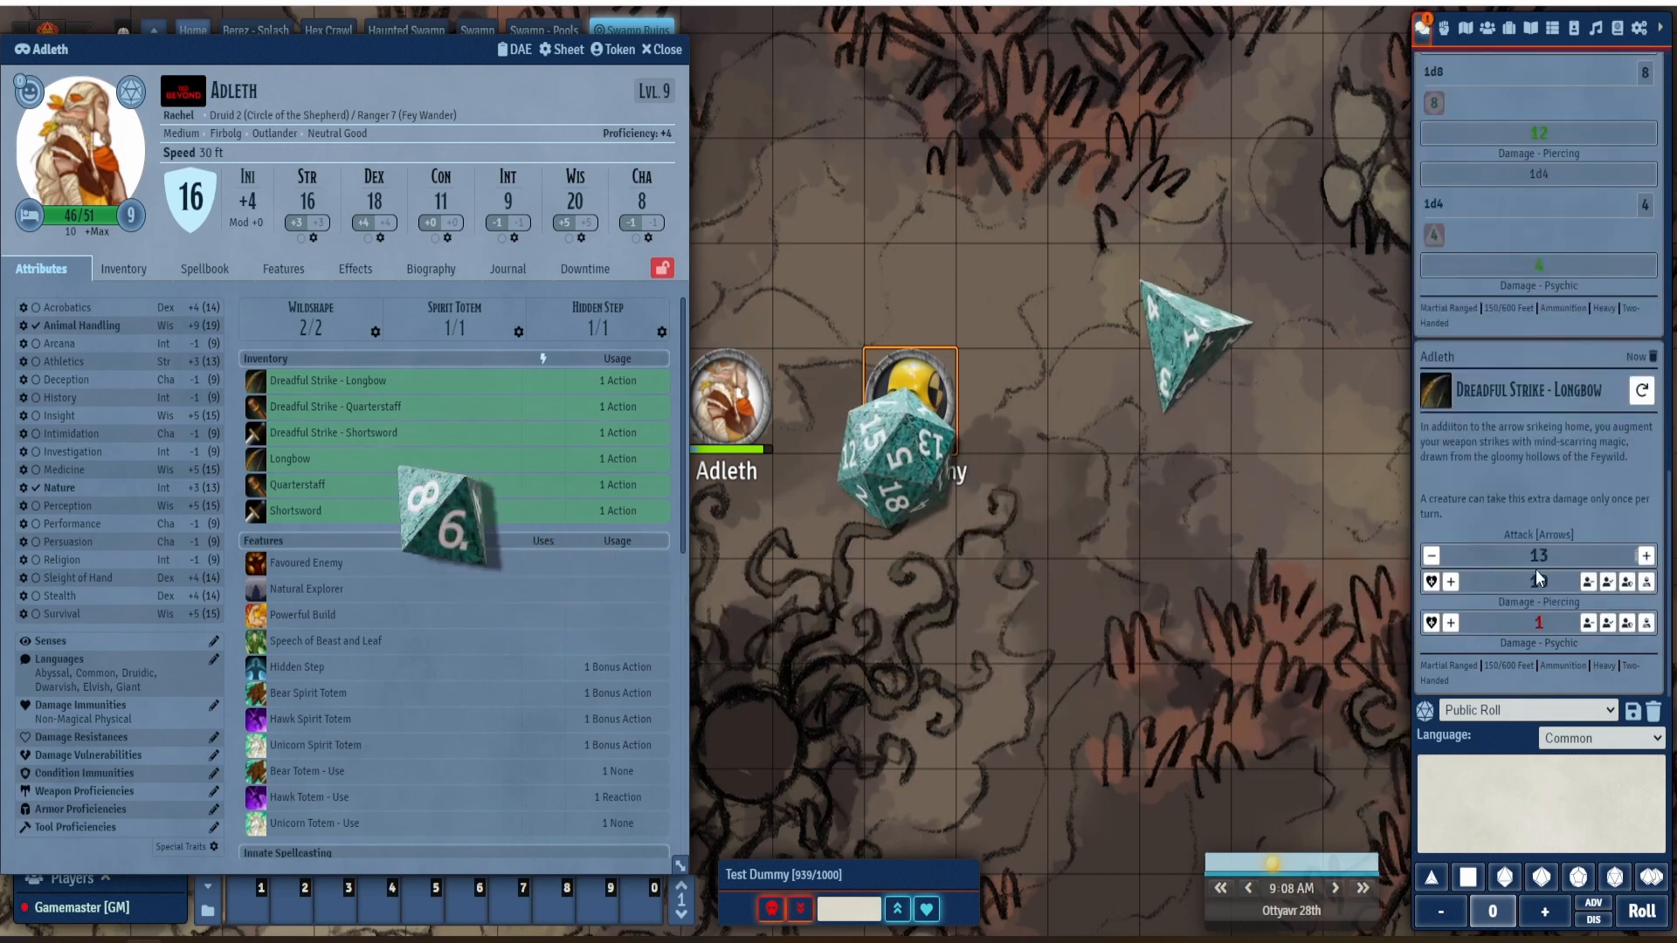
click(255, 381)
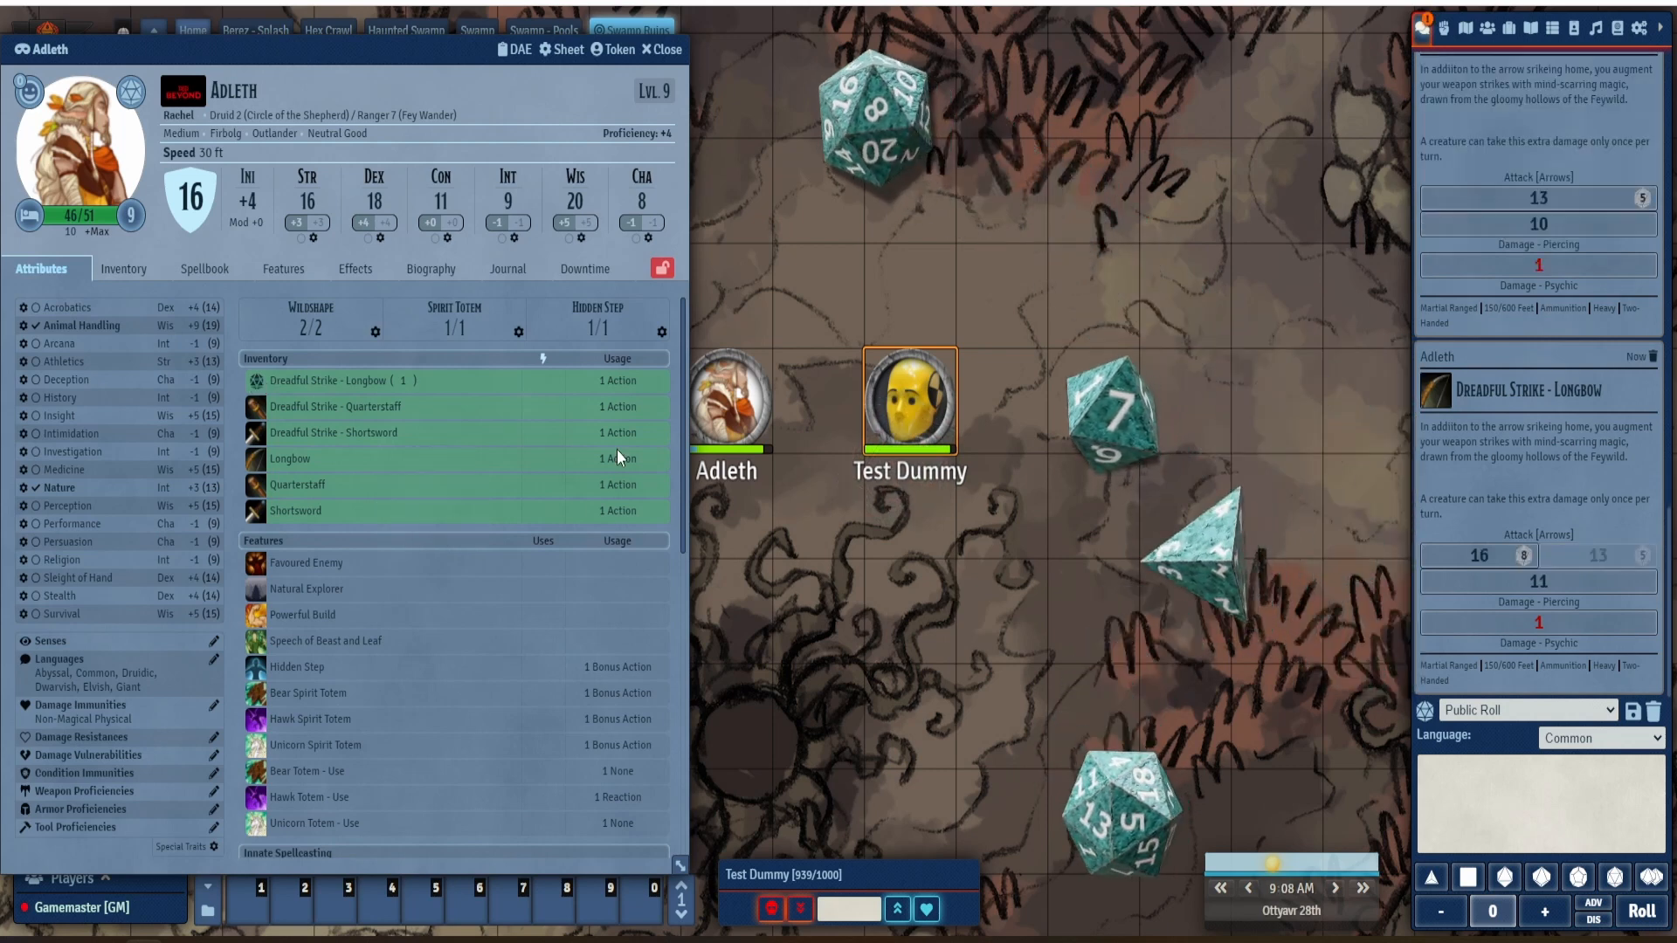
mouse_move(1537, 599)
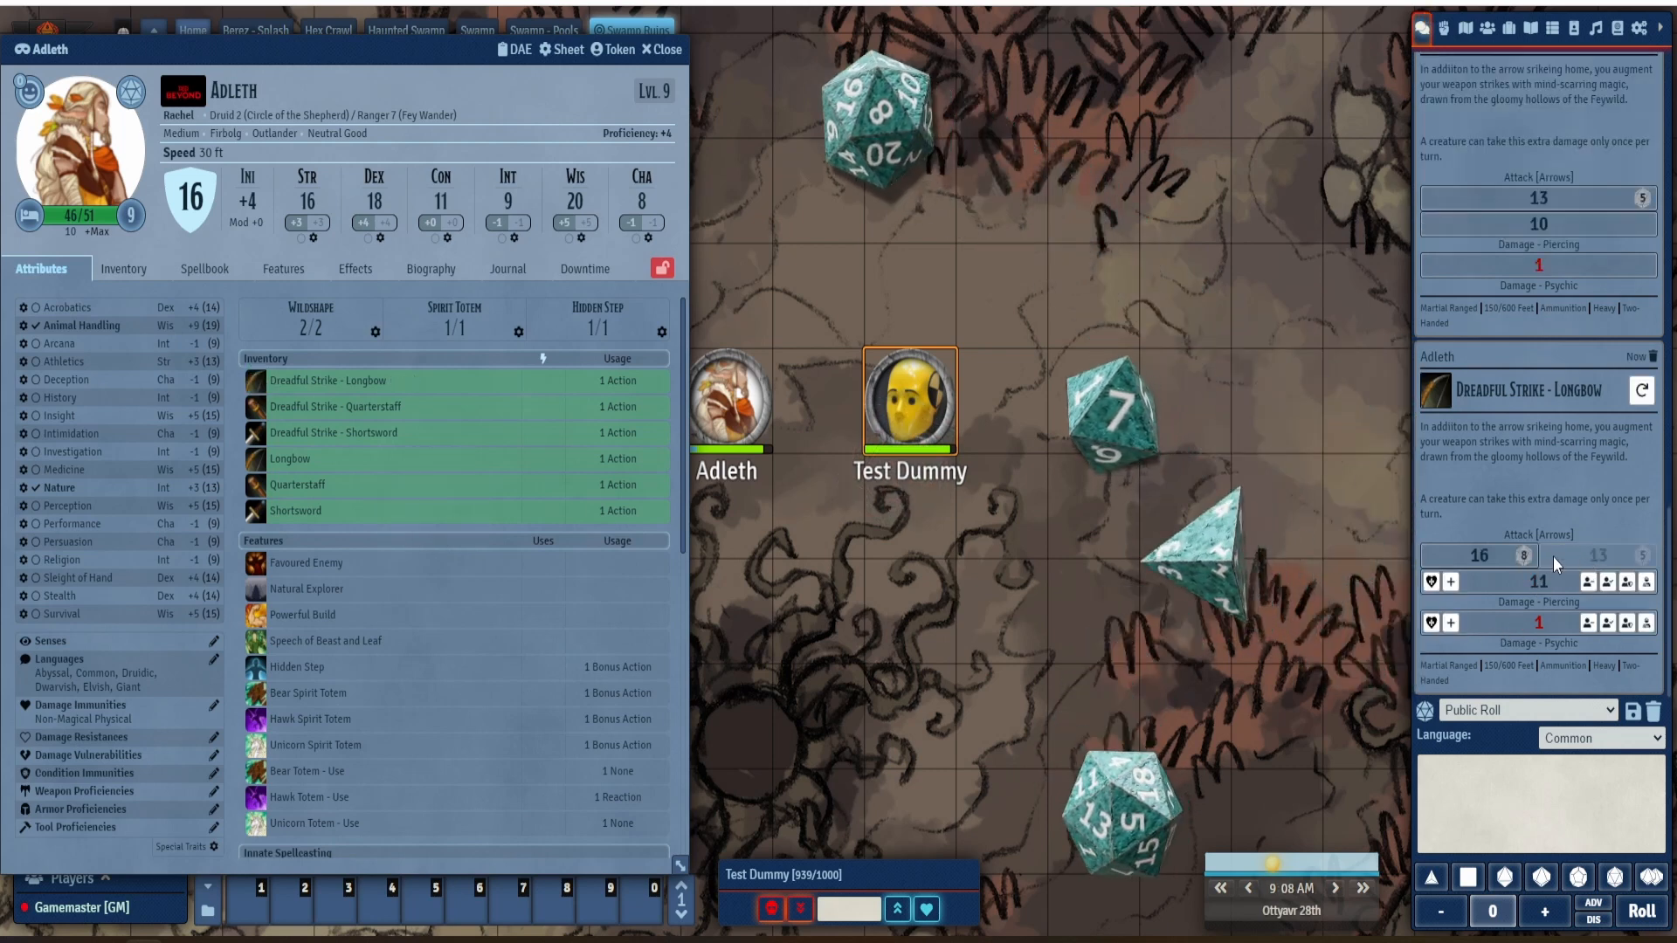
scroll(1551, 550, up, 2)
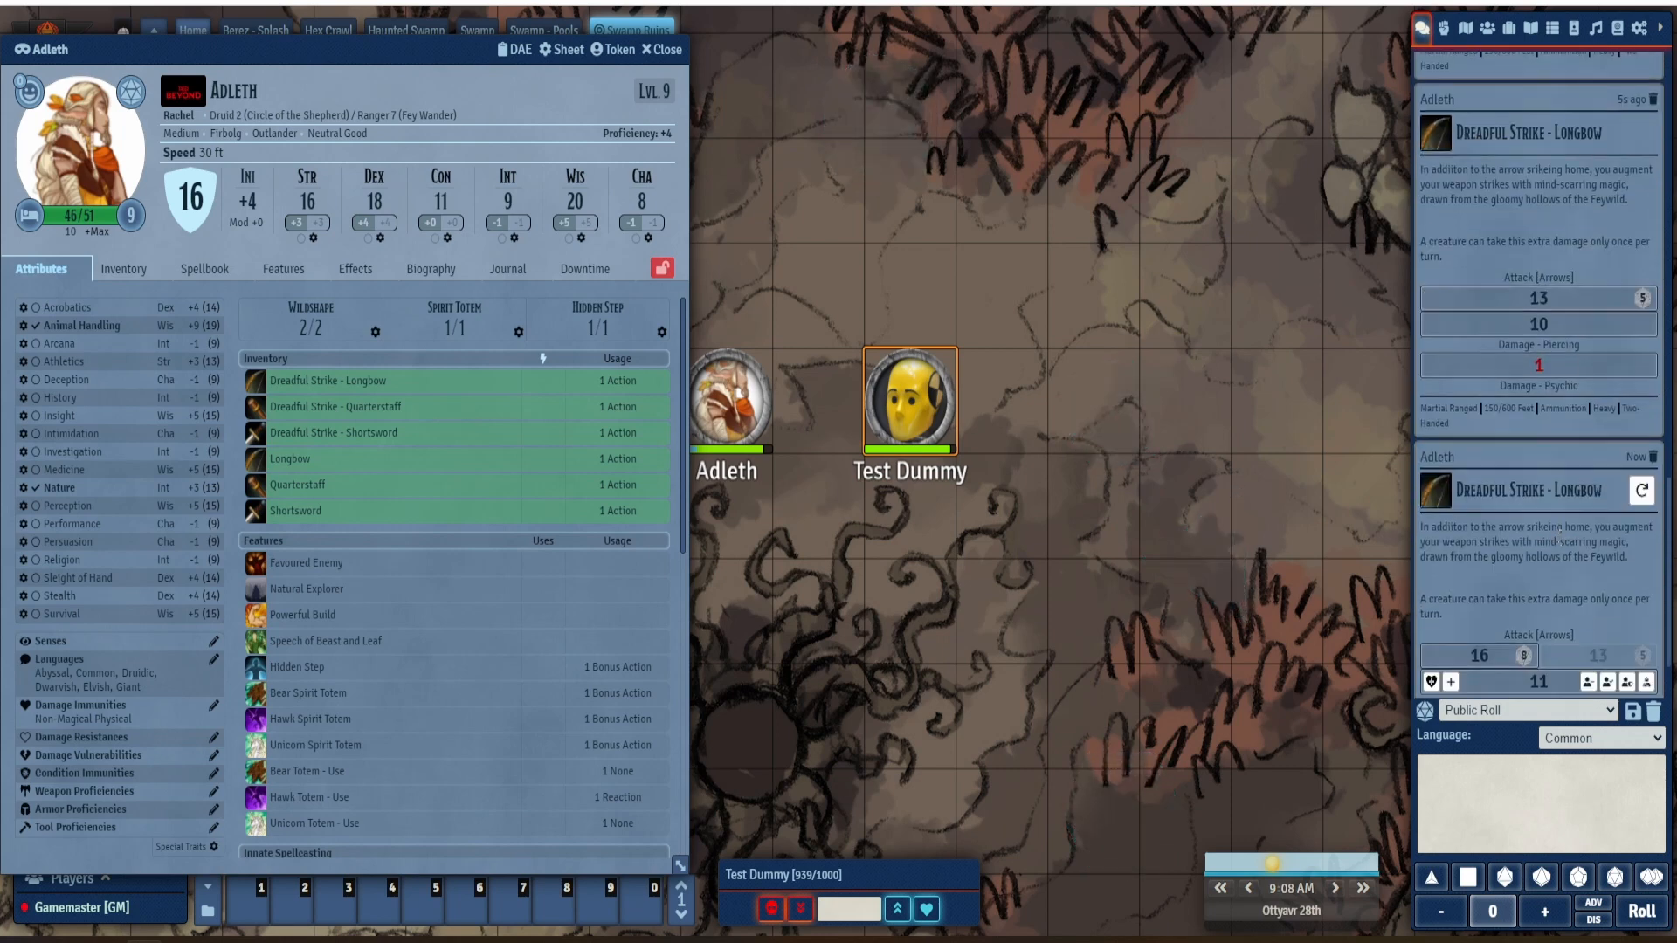
scroll(1558, 537, down, 2)
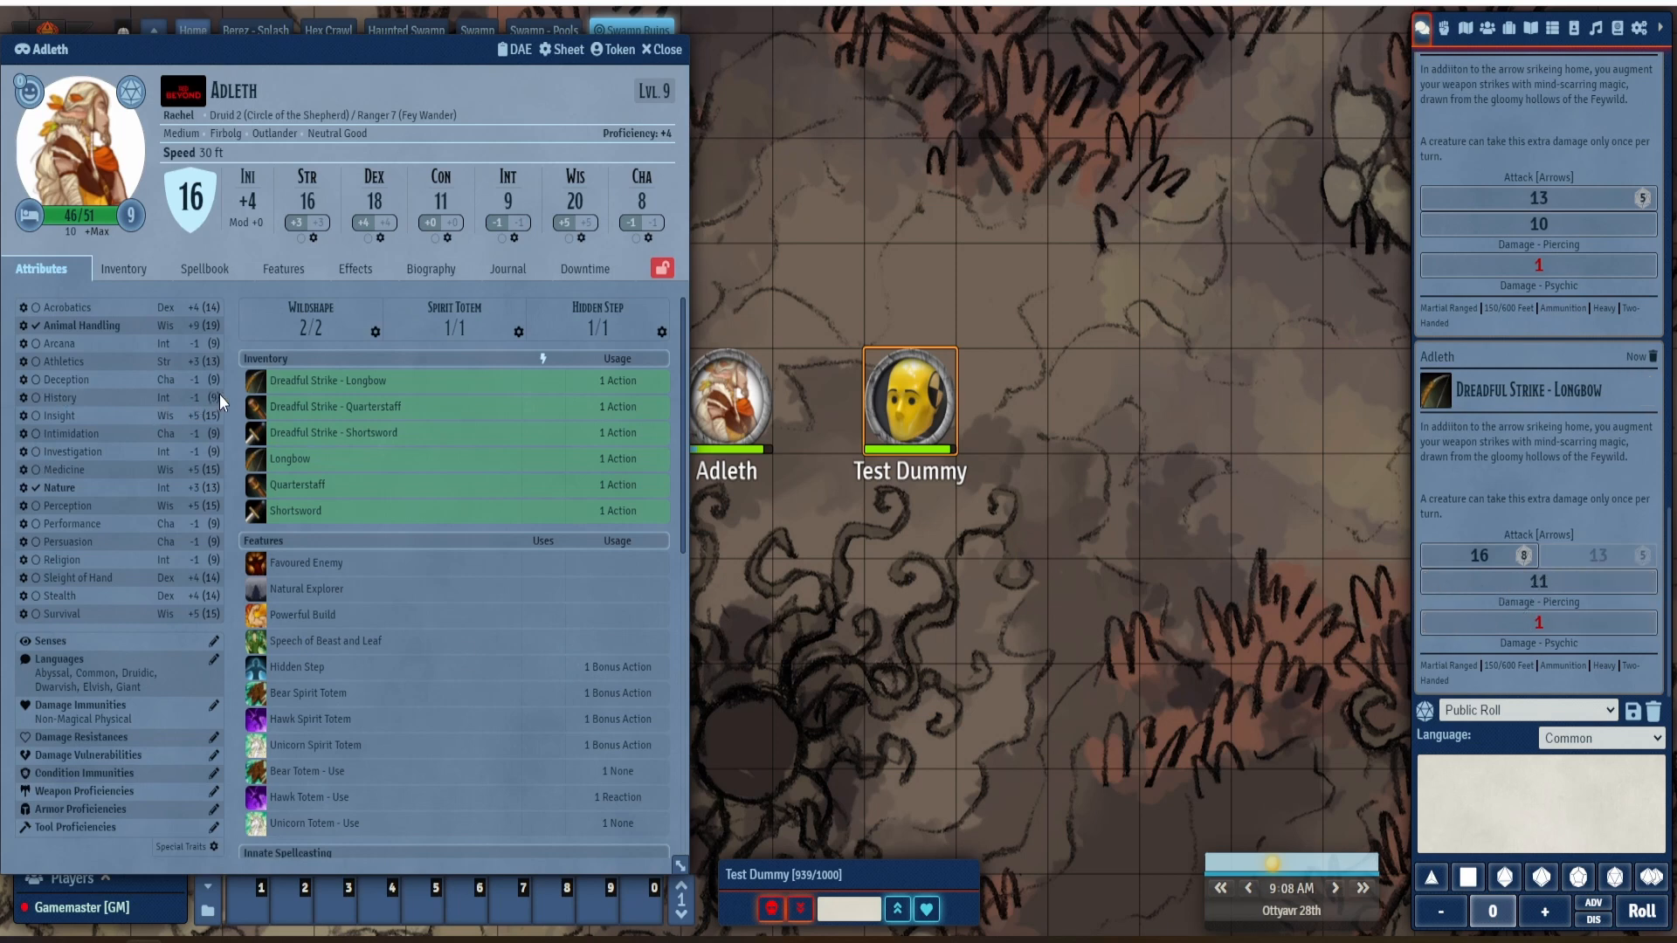
- Roll Dreadful Strike - Longbow with disadvantage and review the earlier attack cards in the chat log
click(253, 406)
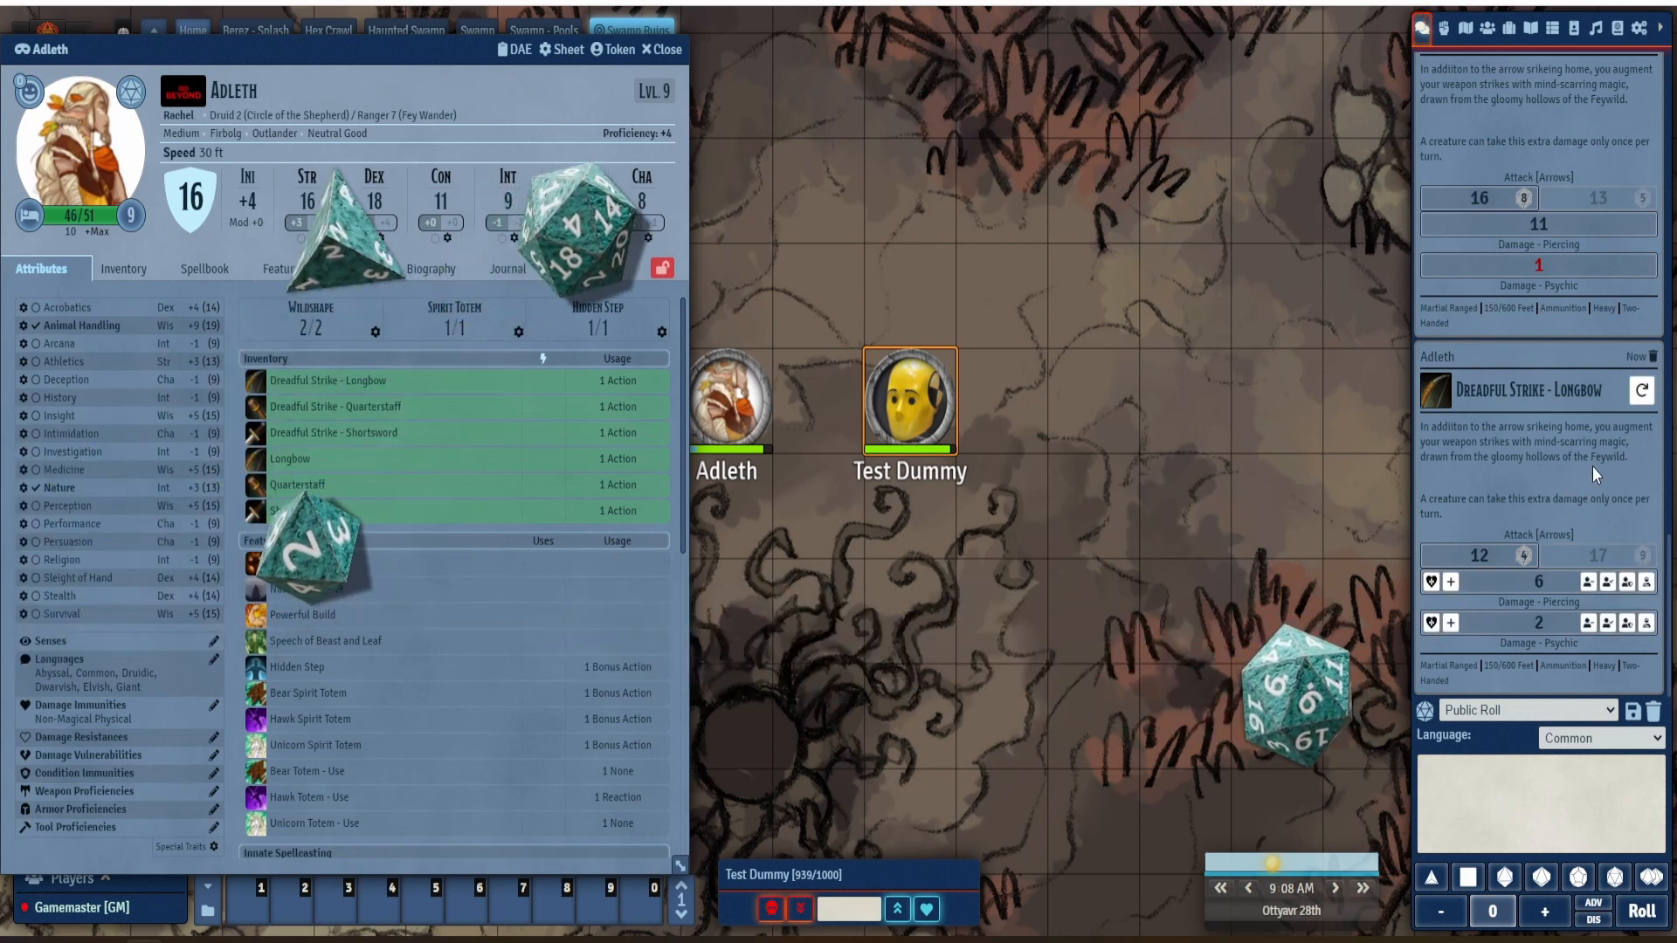
scroll(1589, 463, up, 5)
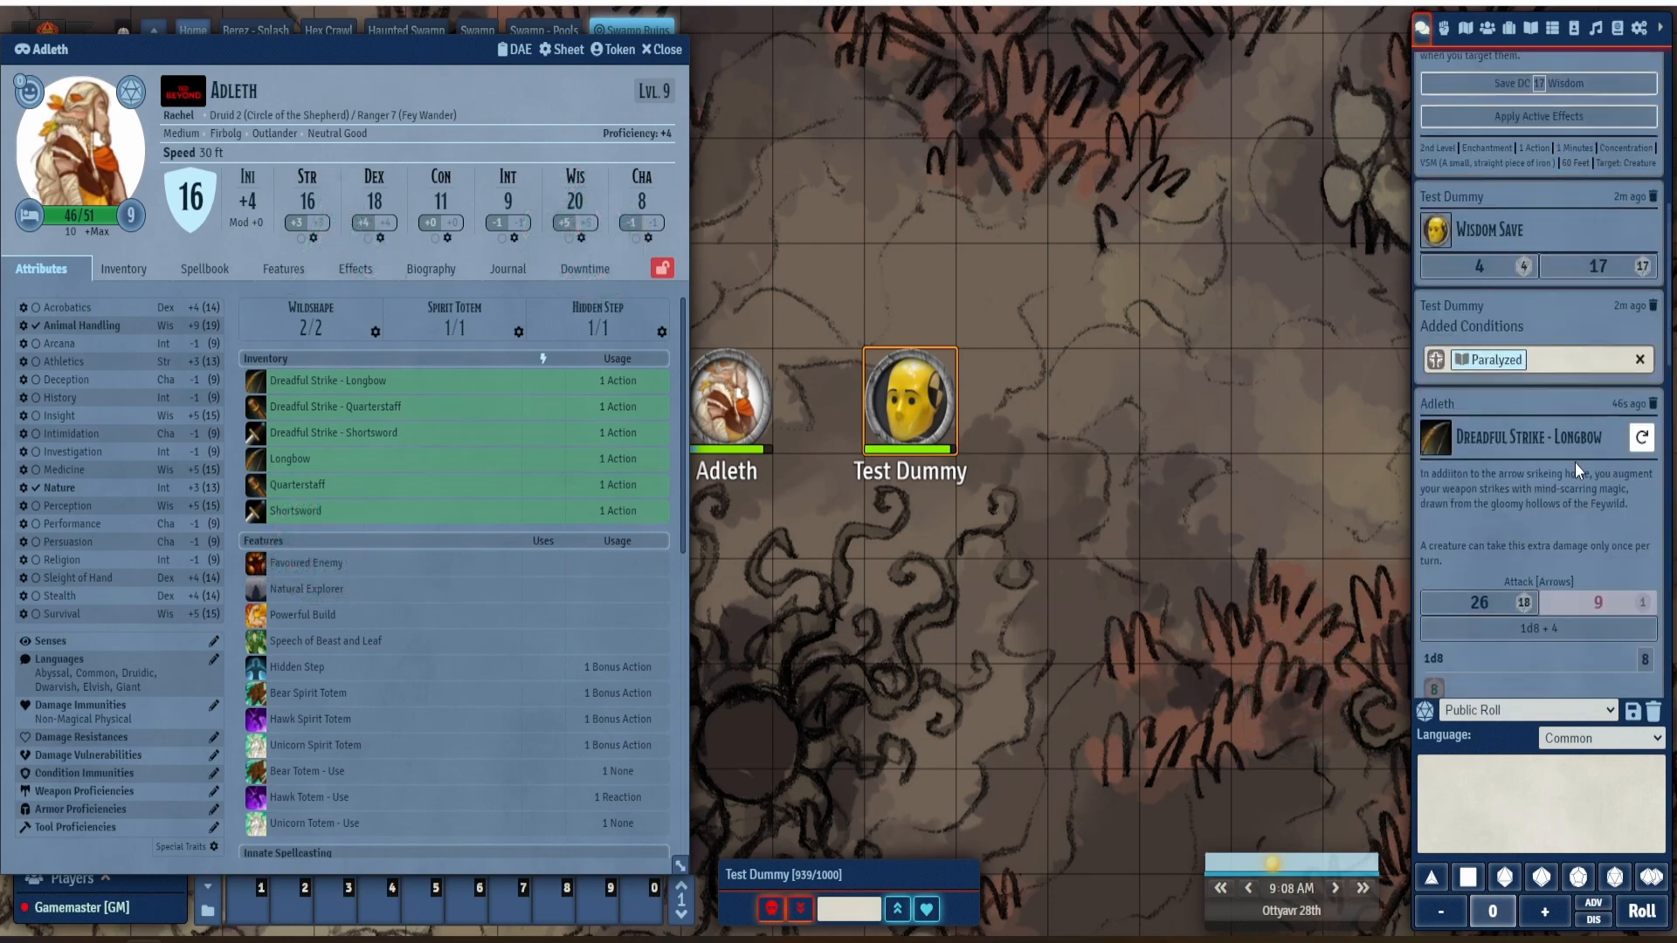
scroll(1536, 375, up, 1)
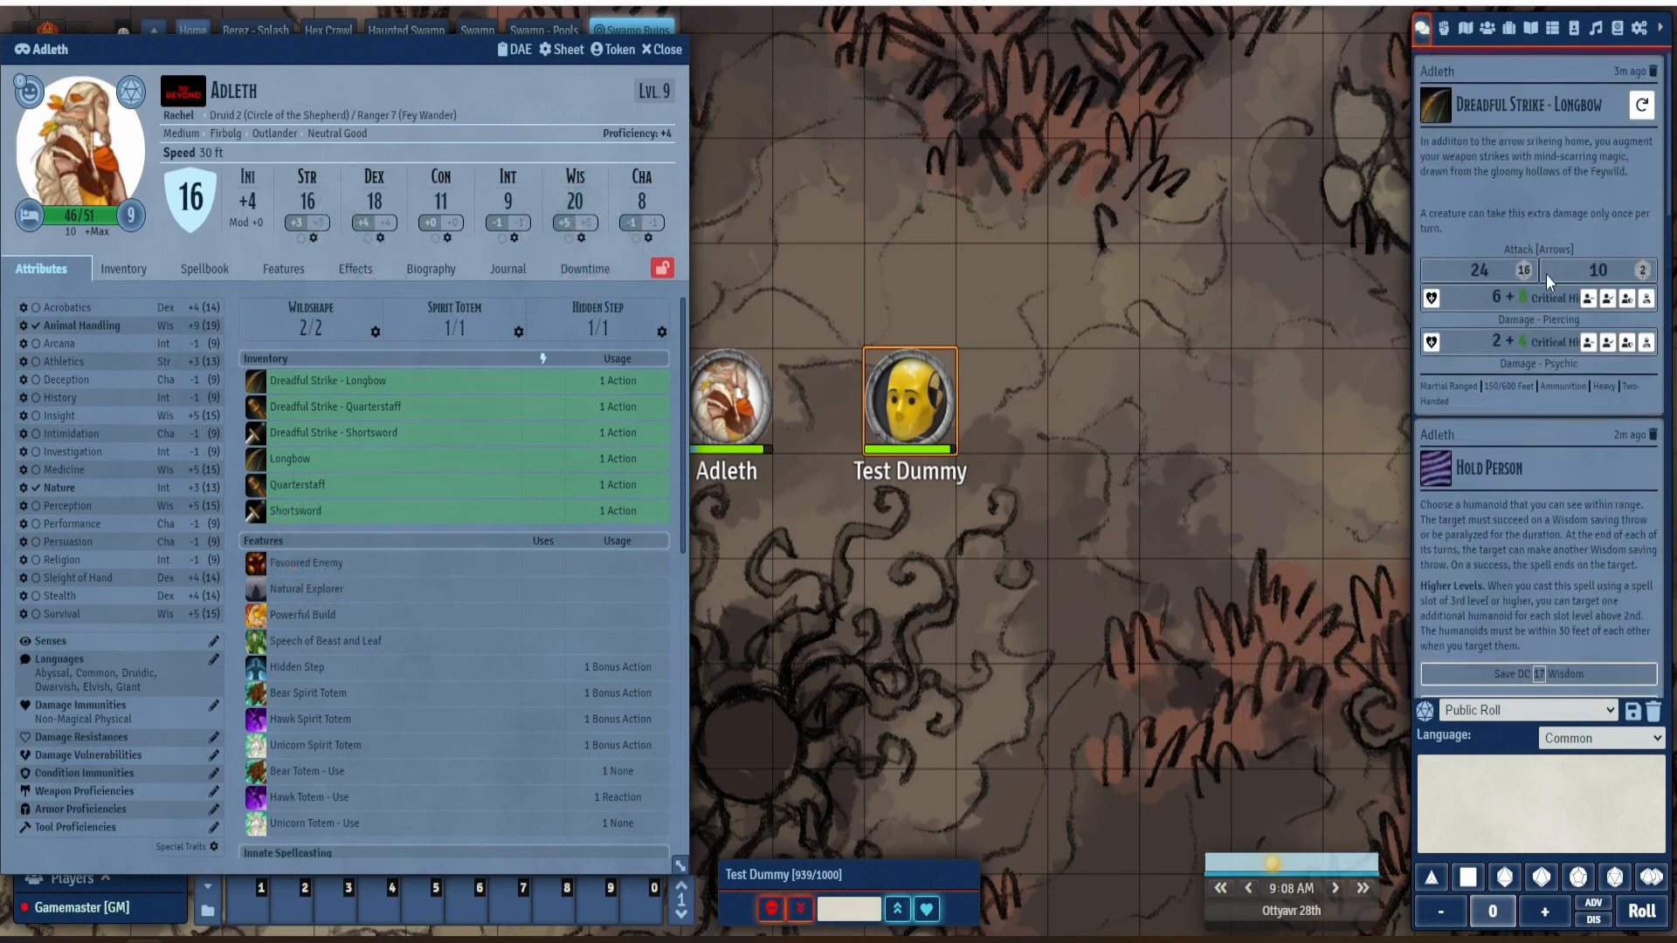
scroll(1528, 400, down, 8)
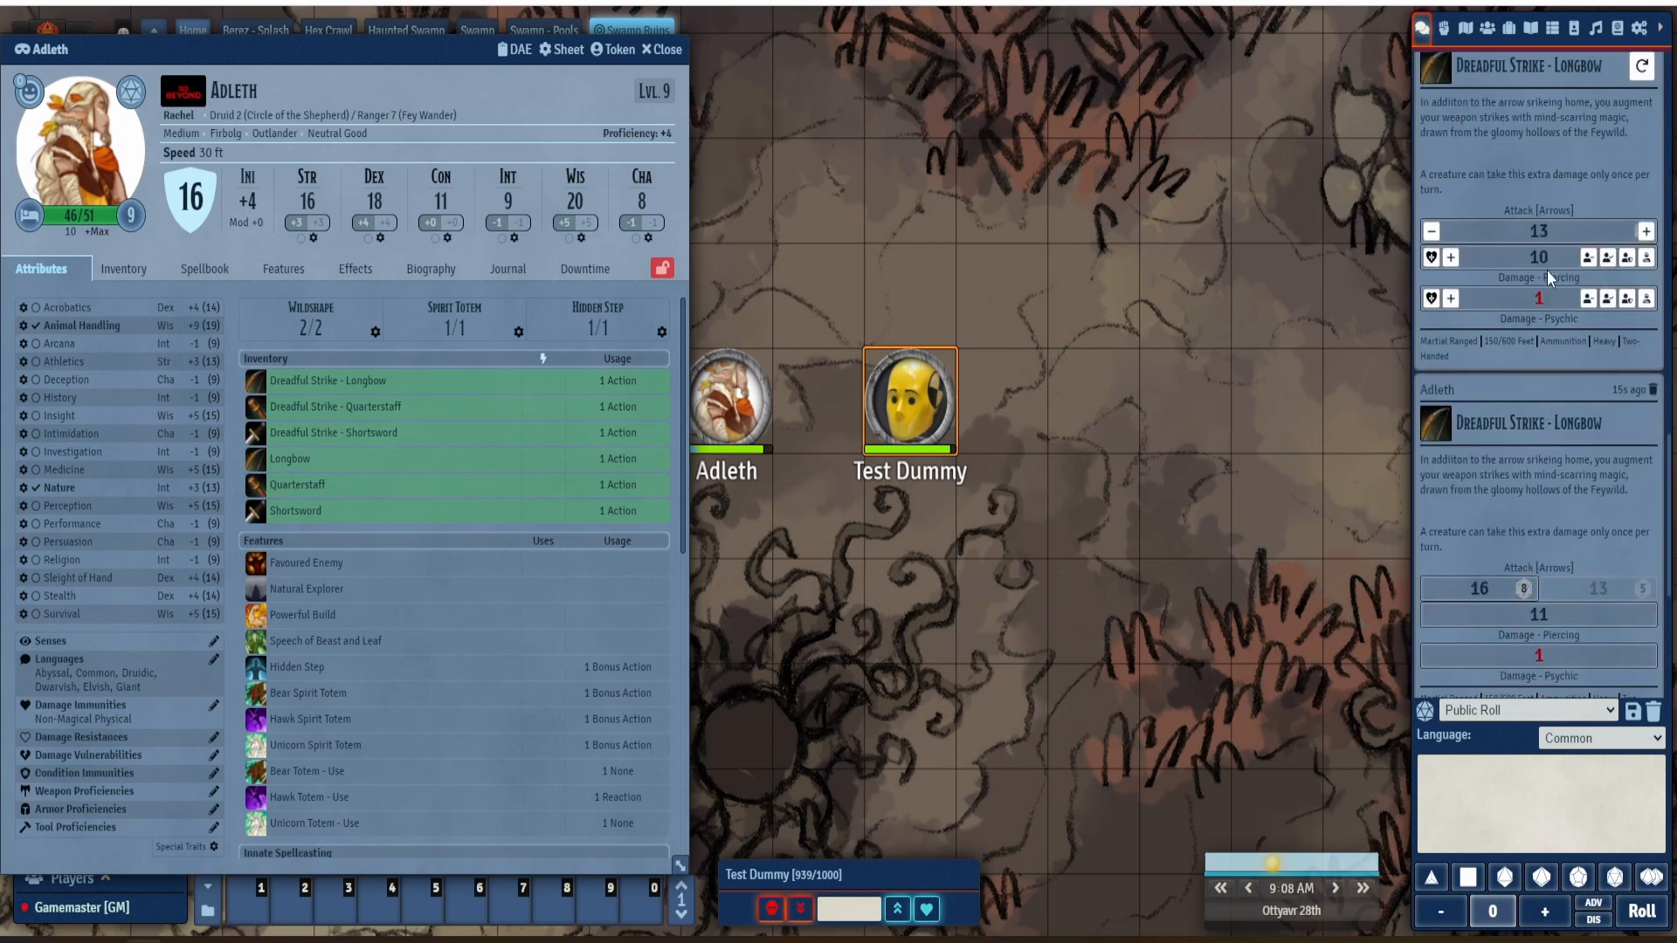
scroll(1582, 417, down, 2)
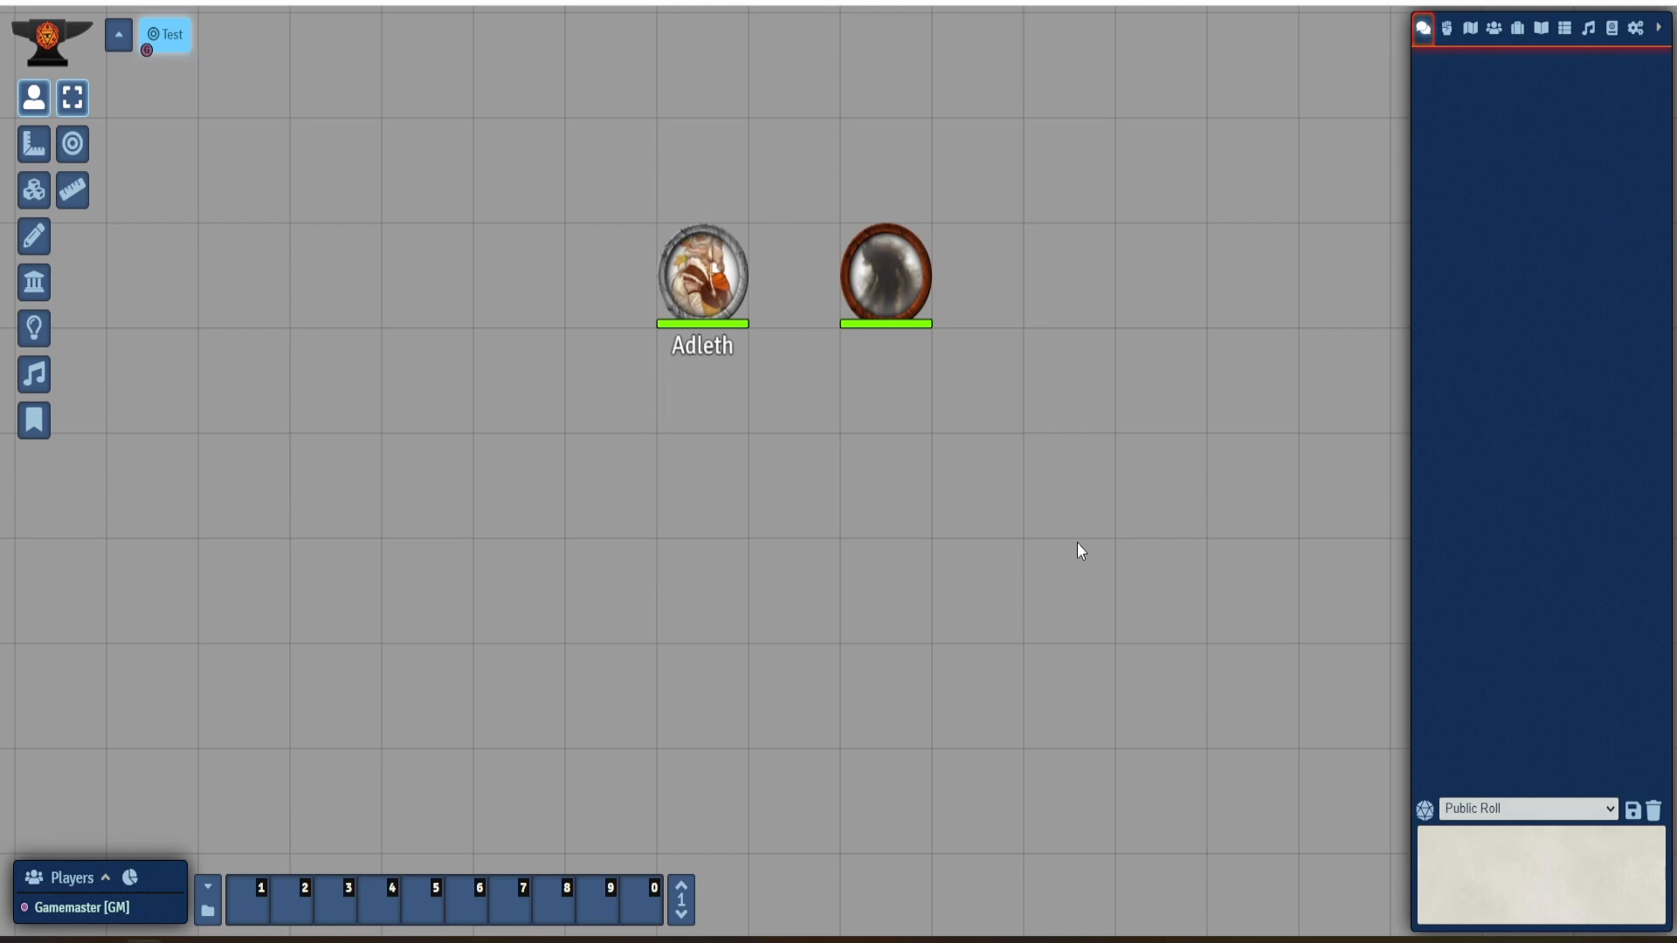
- In the test world's Mars 5e module settings, enable automatic attack rolls and automatic damage rolls, and save
click(1634, 27)
click(1537, 233)
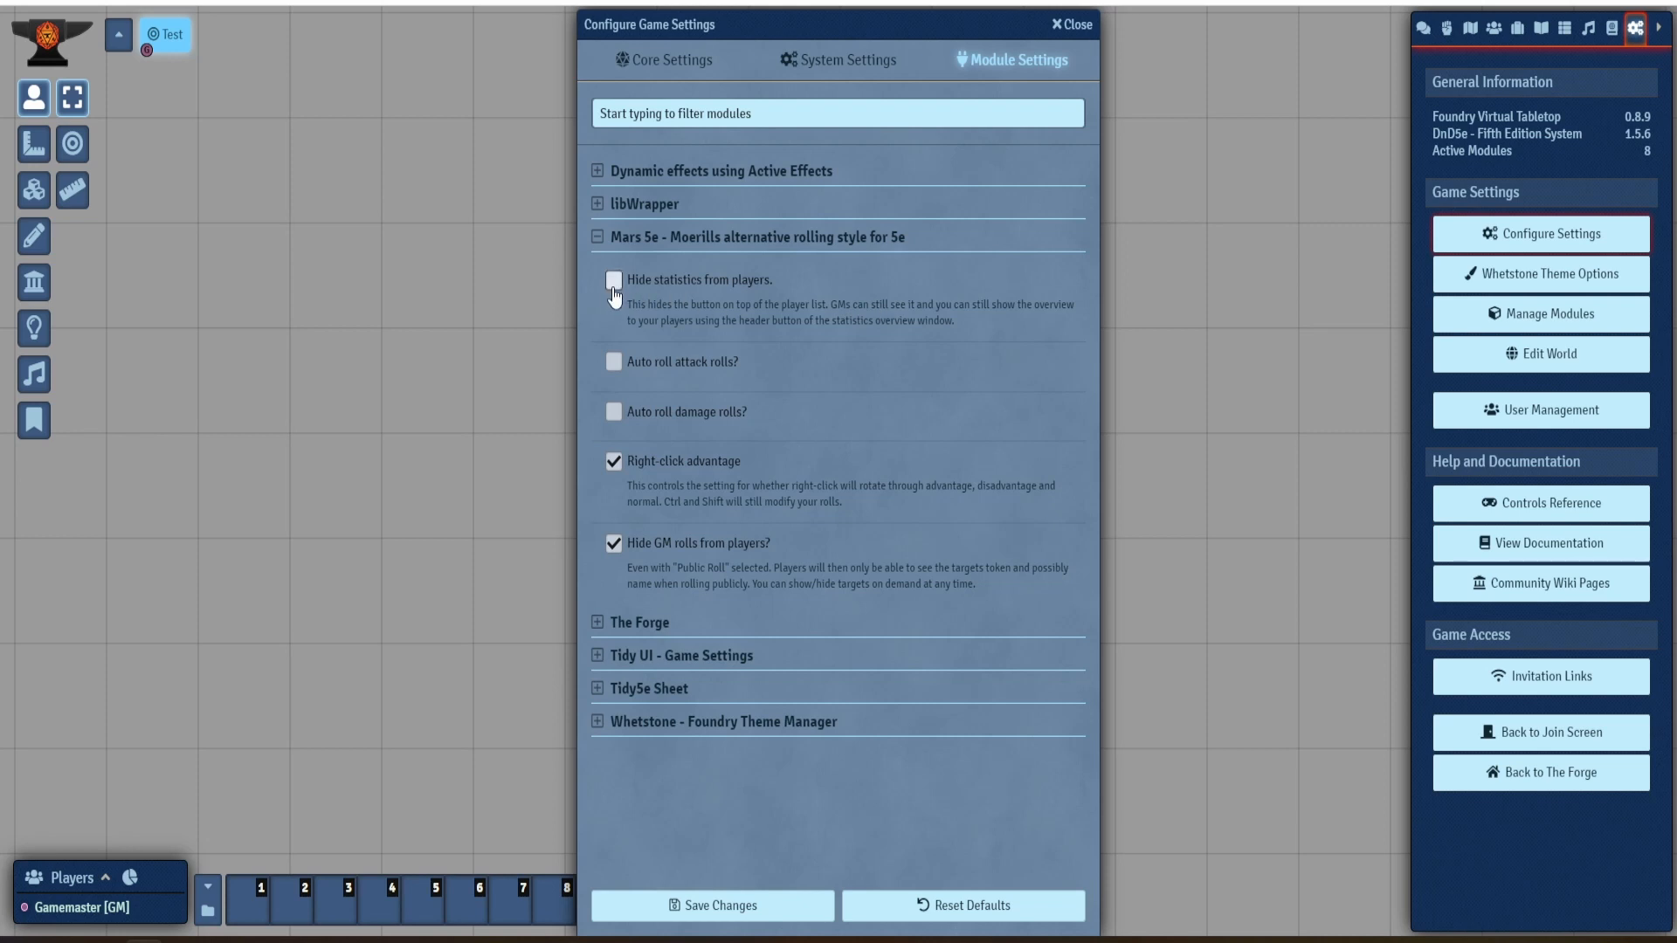
click(689, 365)
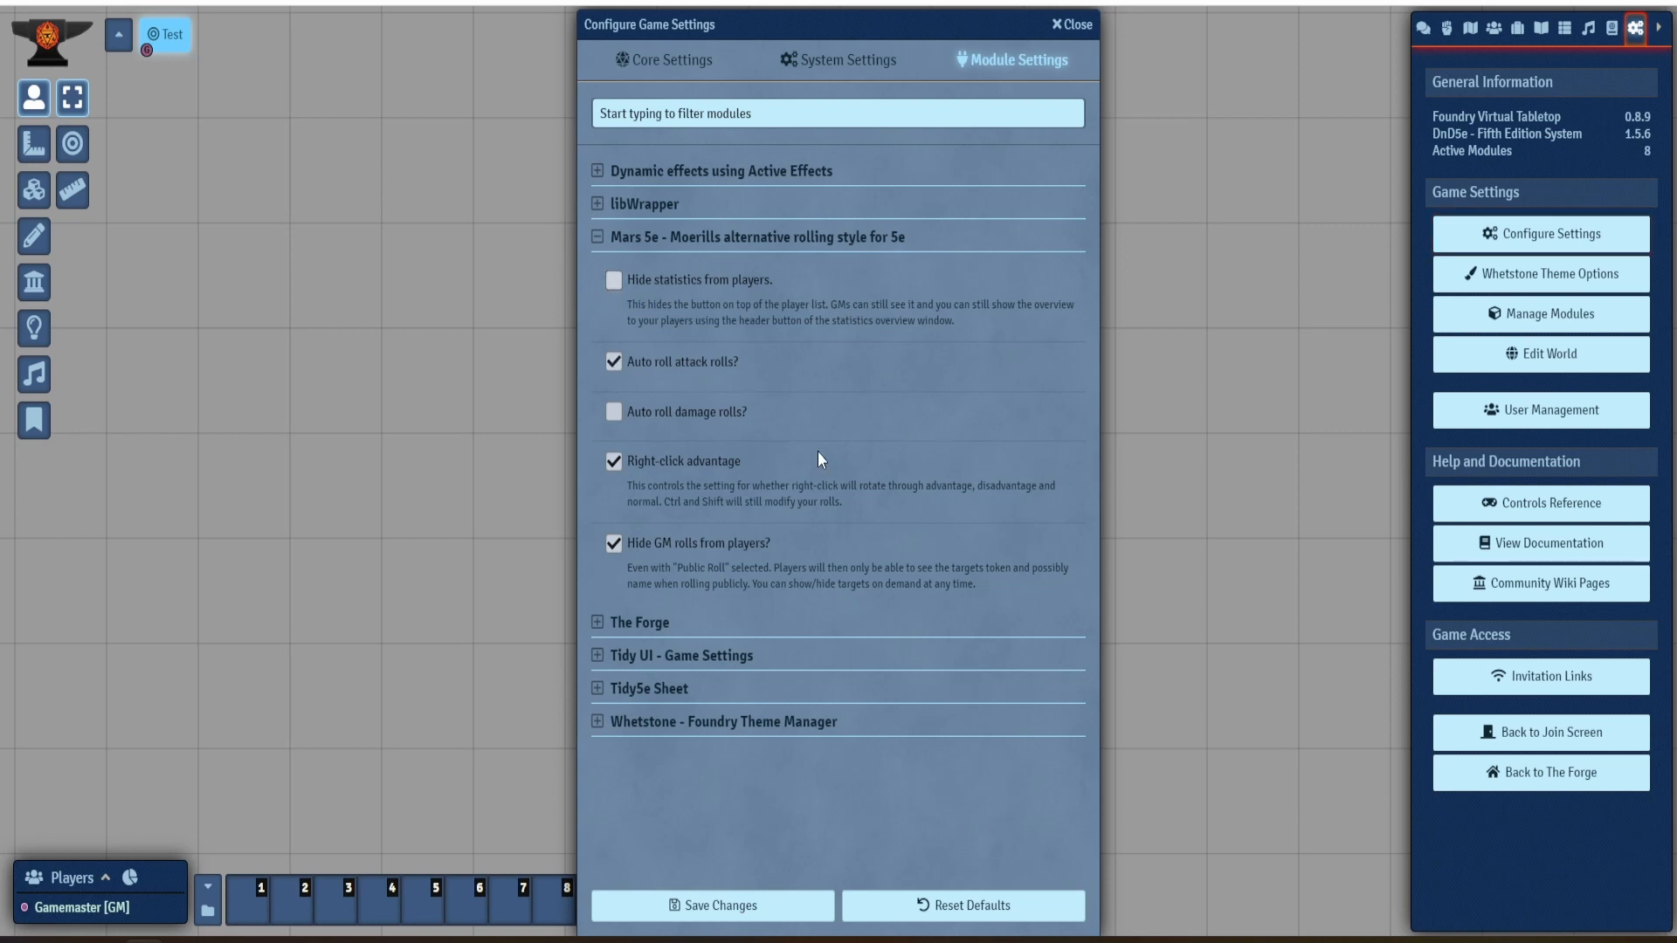
click(684, 414)
click(731, 904)
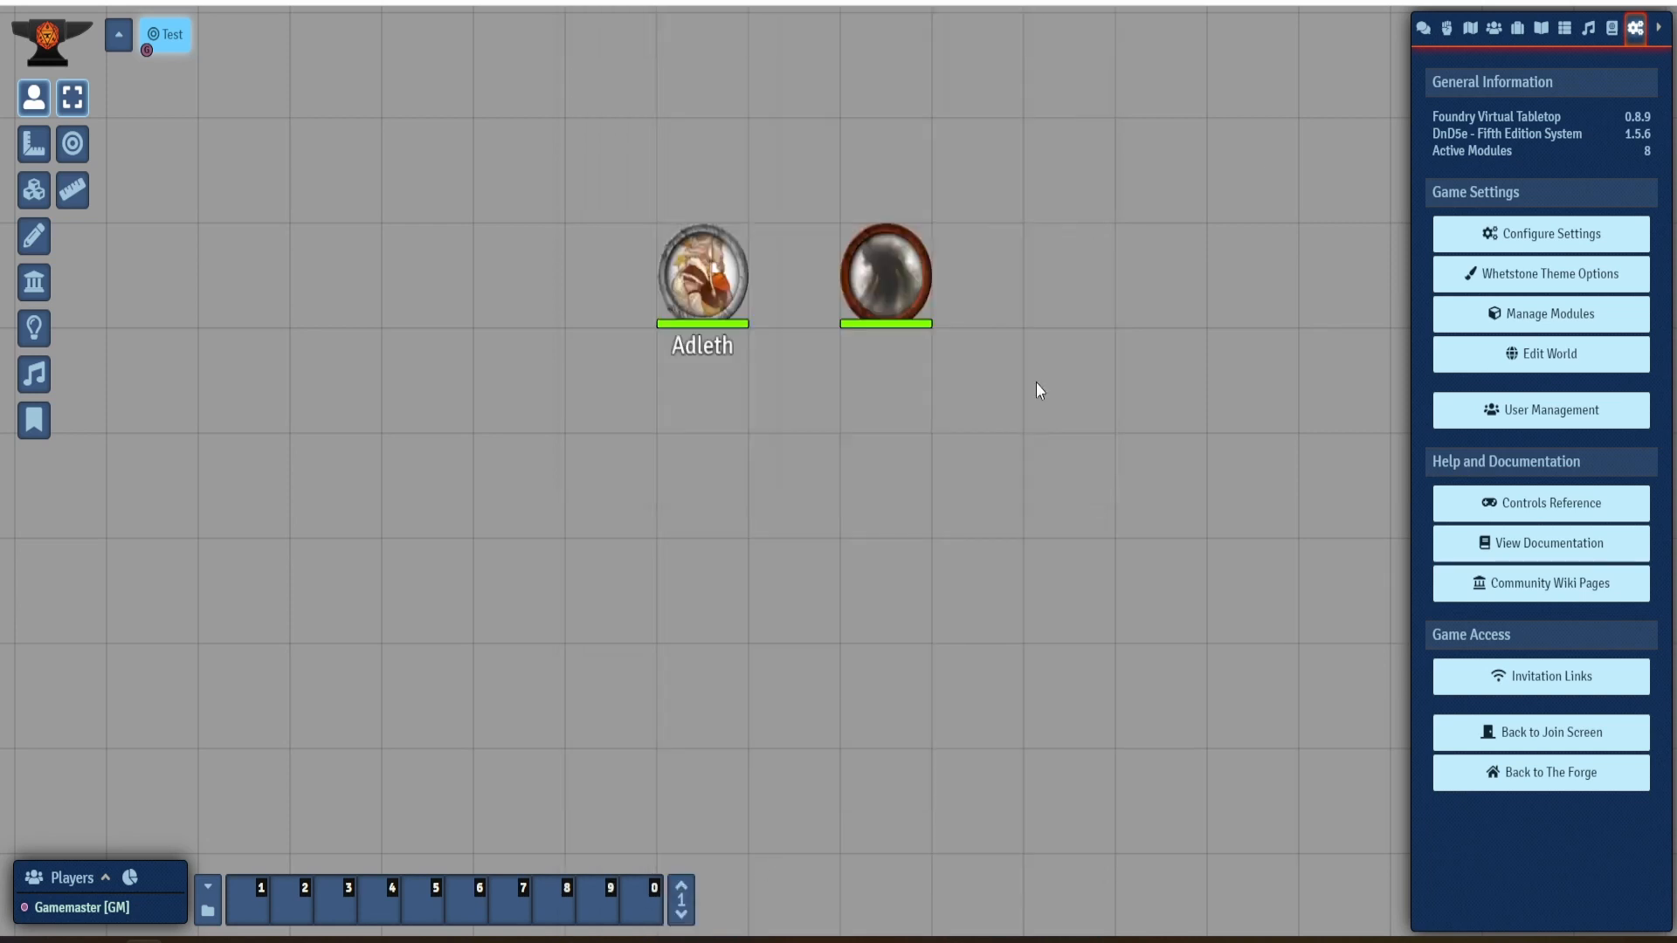
- Show the chat log, target the Brave Shadow token, and open Adleth's character sheet clear of the tokens
click(1422, 27)
right_click(909, 279)
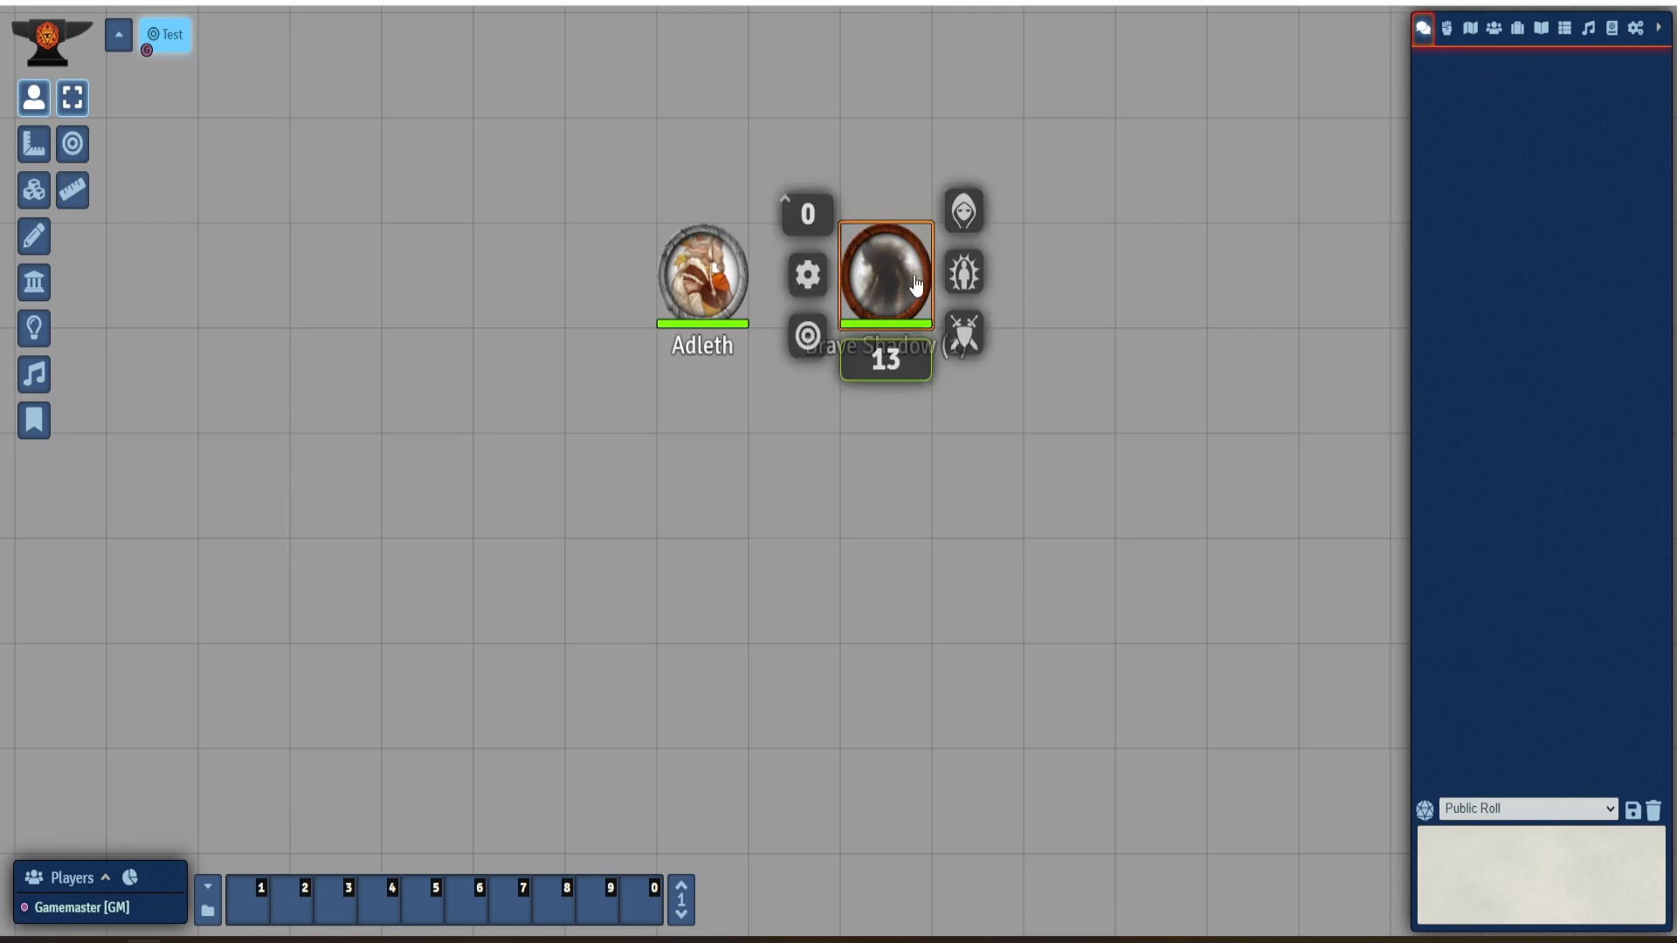
double_click(692, 288)
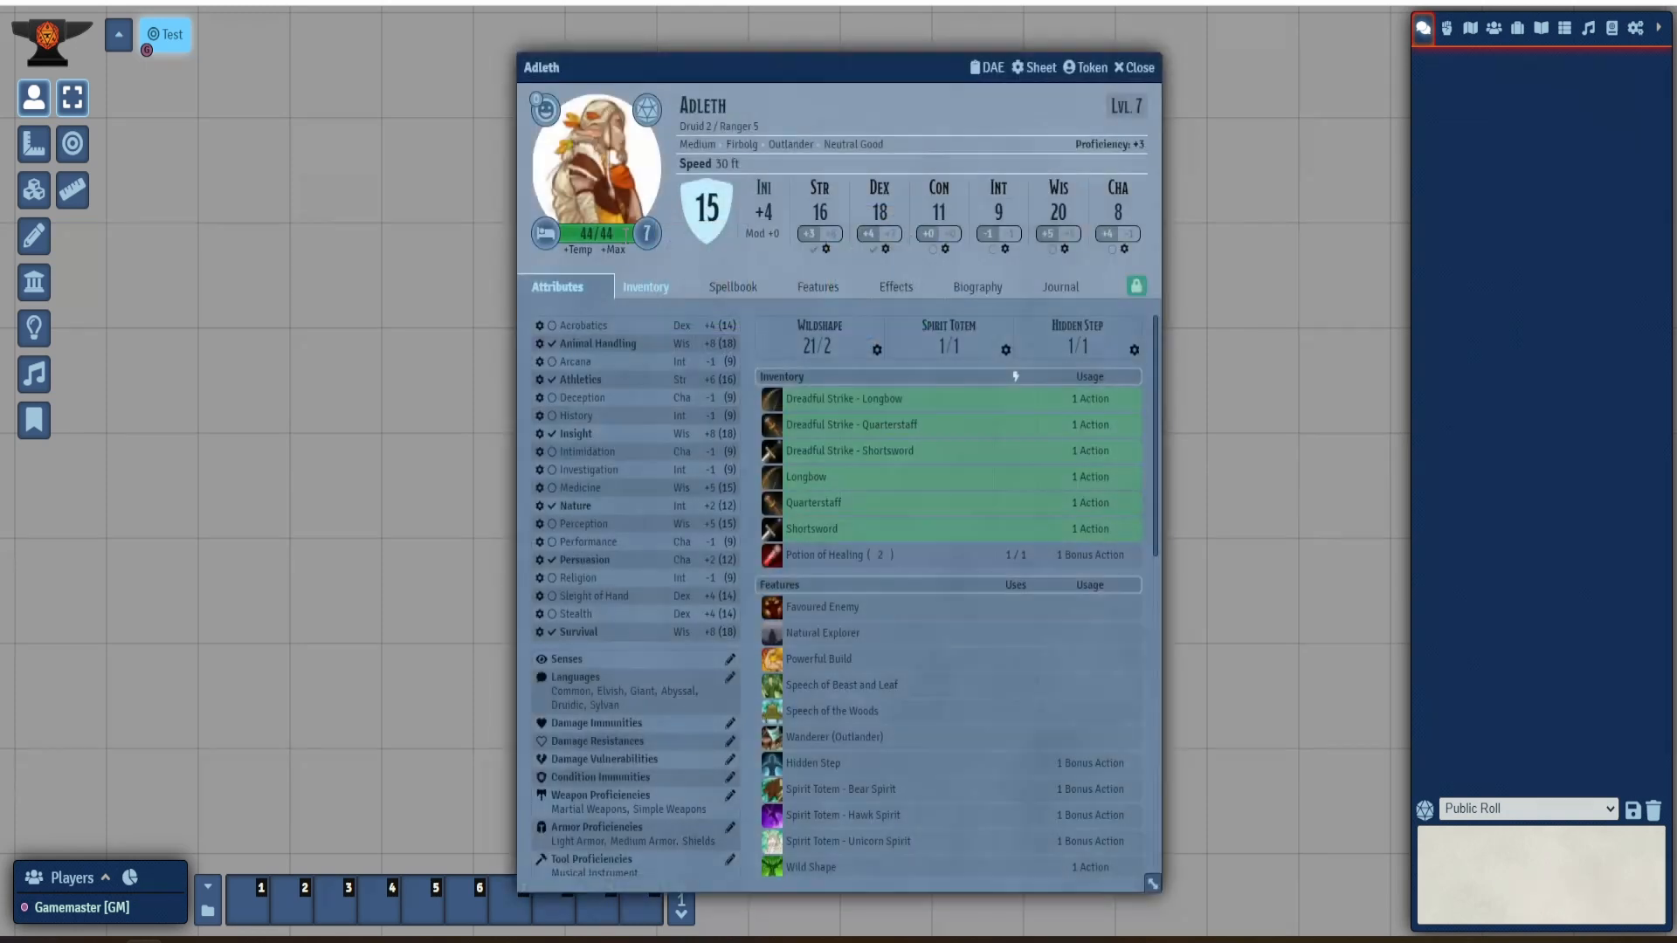
drag(681, 67, 165, 25)
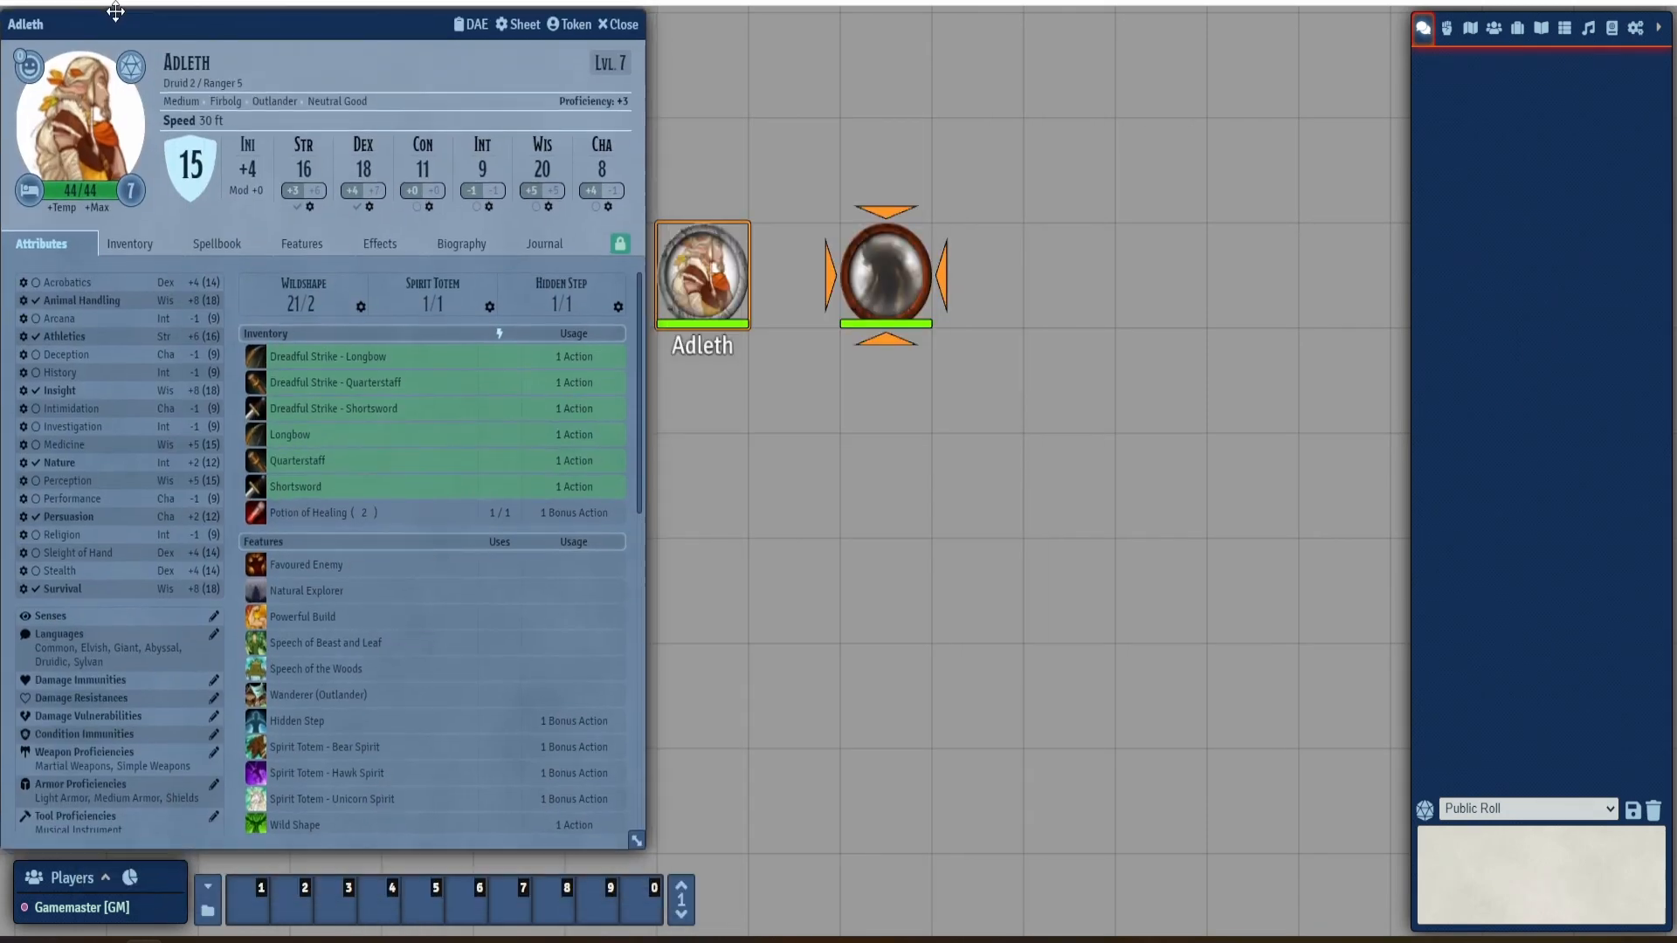
- Roll Adleth's Dreadful Strike - Longbow against Brave Shadow and inspect the attack and damage results on the chat card
click(255, 357)
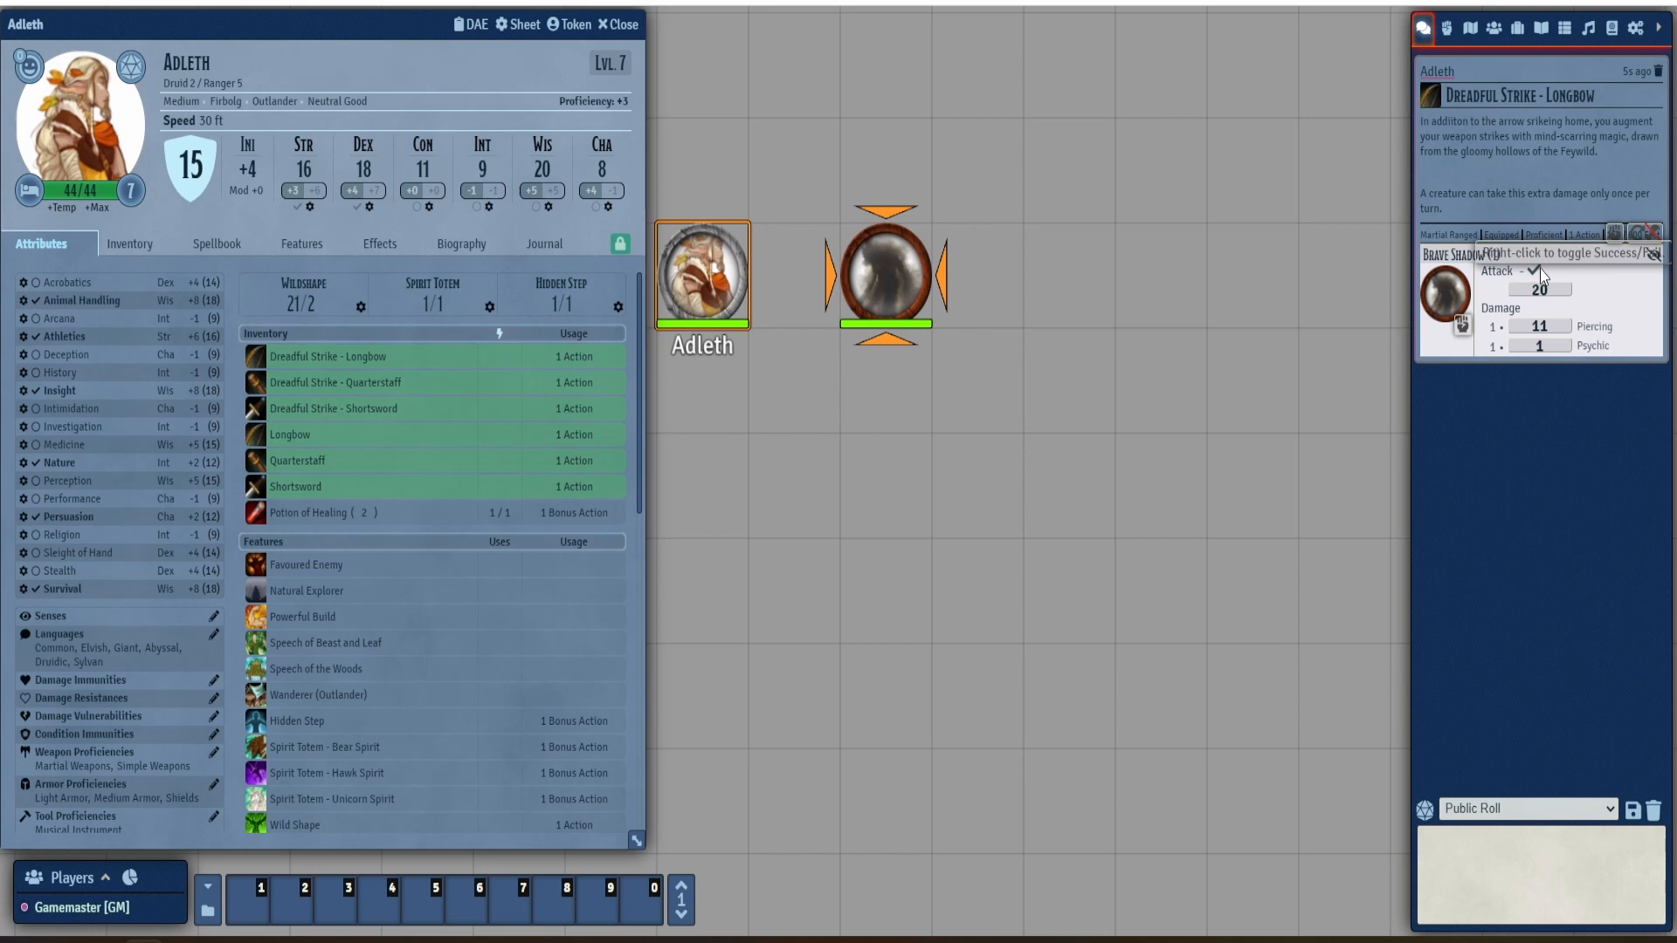
mouse_move(1542, 289)
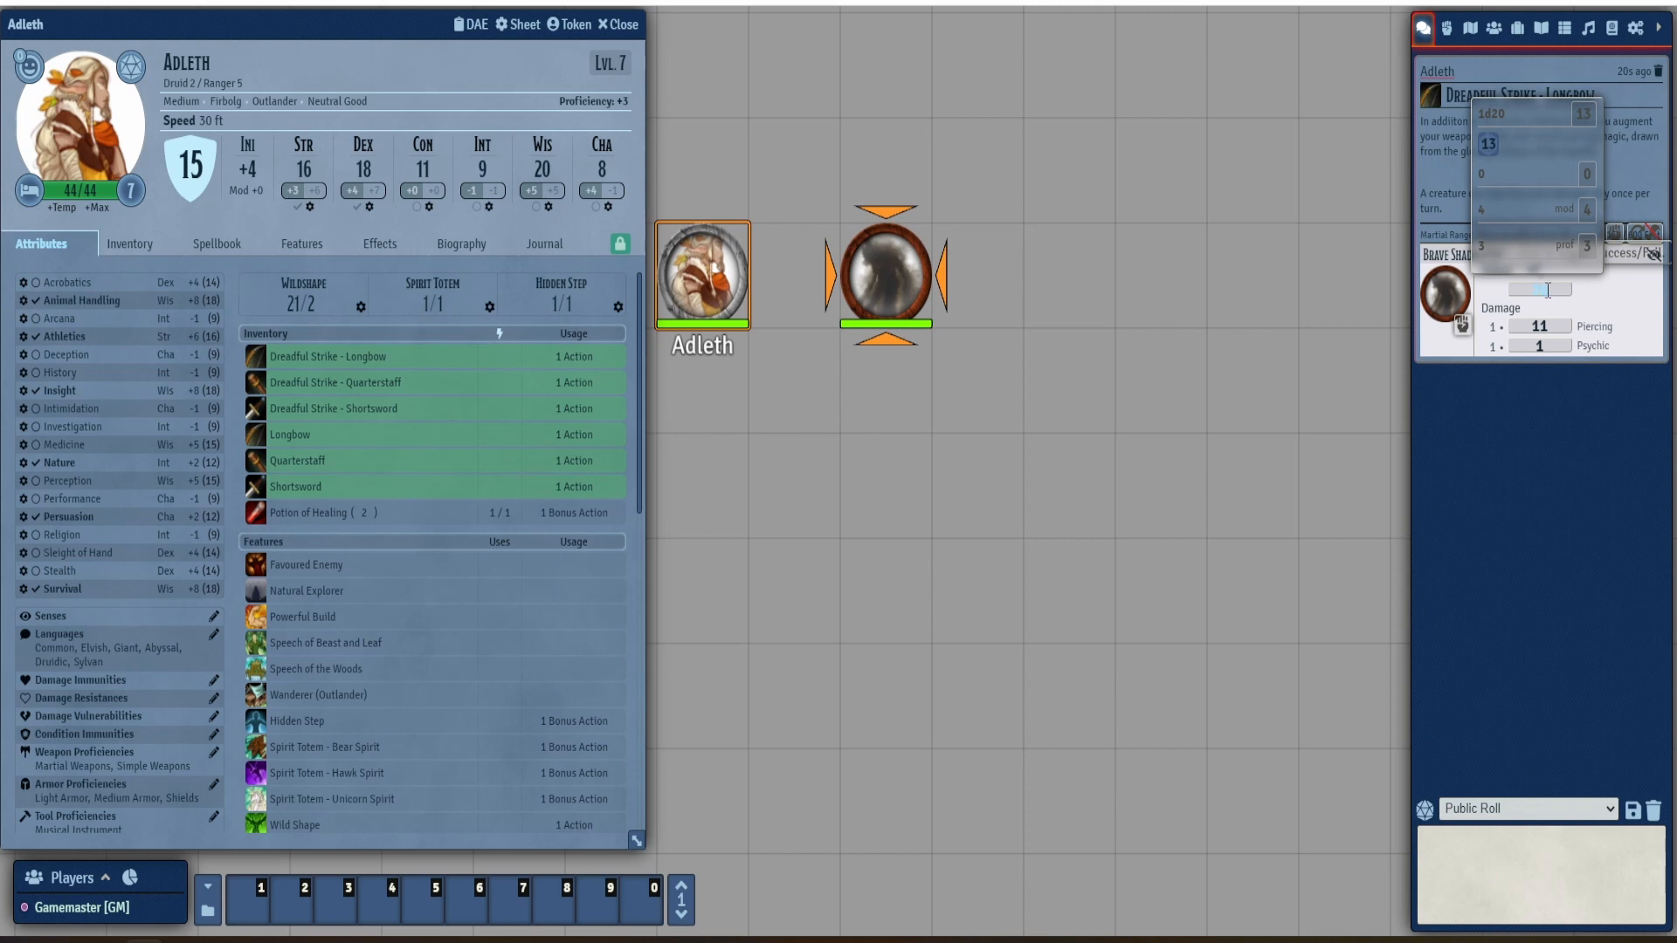
mouse_move(1552, 324)
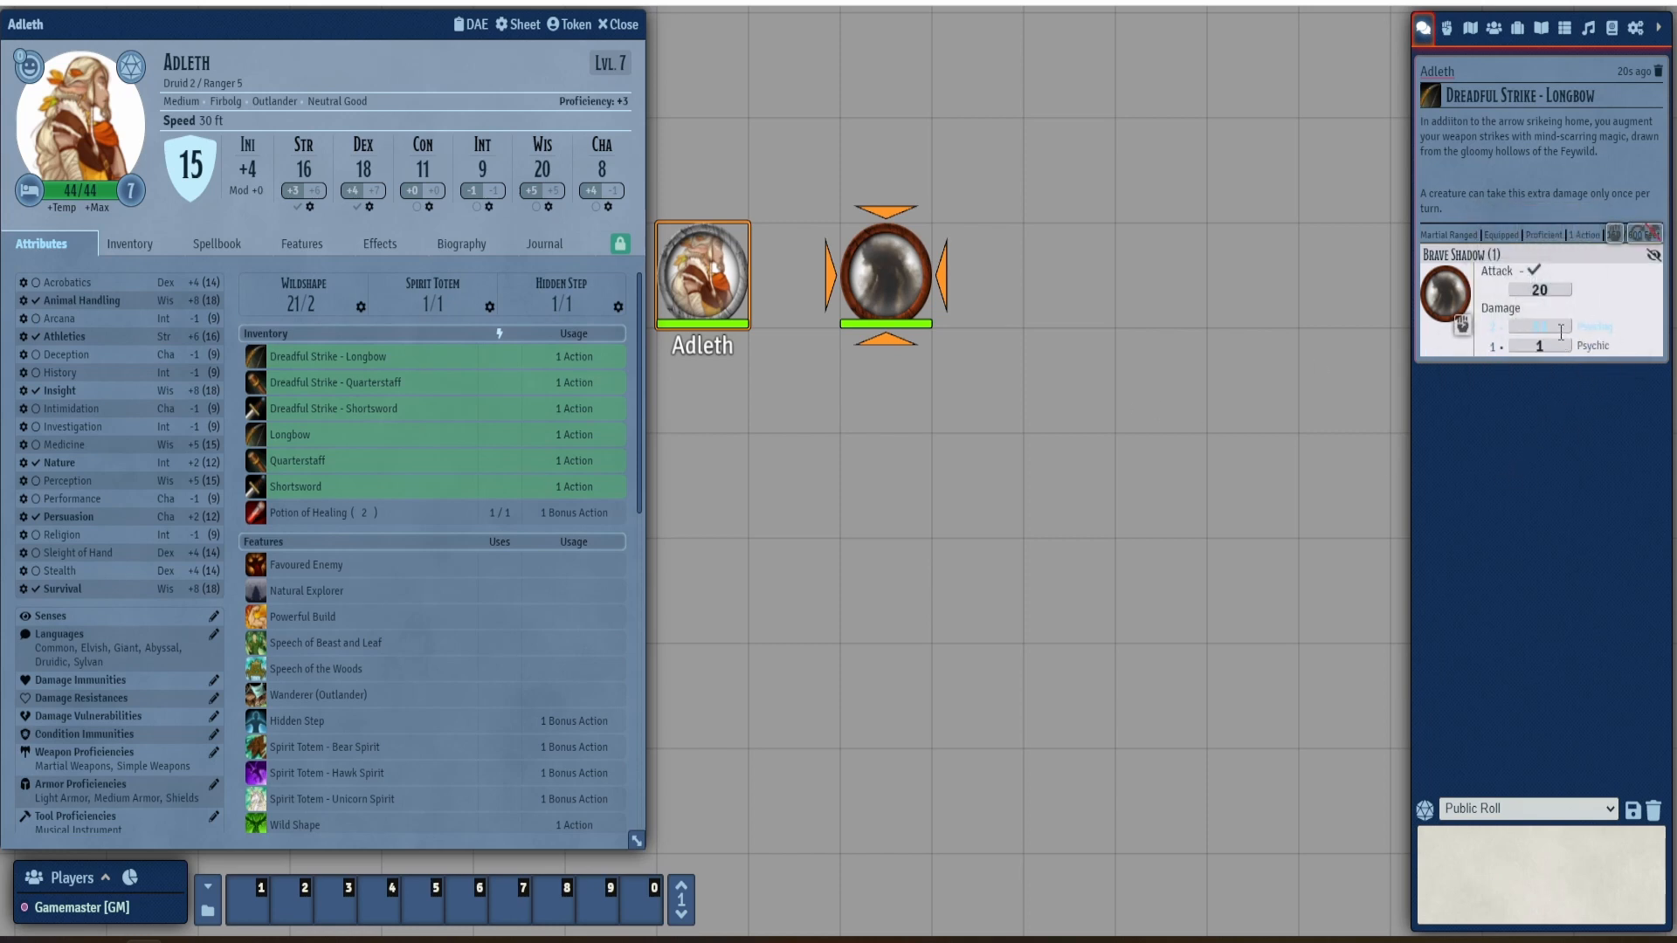
- Apply the card's damage to Brave Shadow with the piercing multiplier at 2, and add another attack on the same target
click(1616, 239)
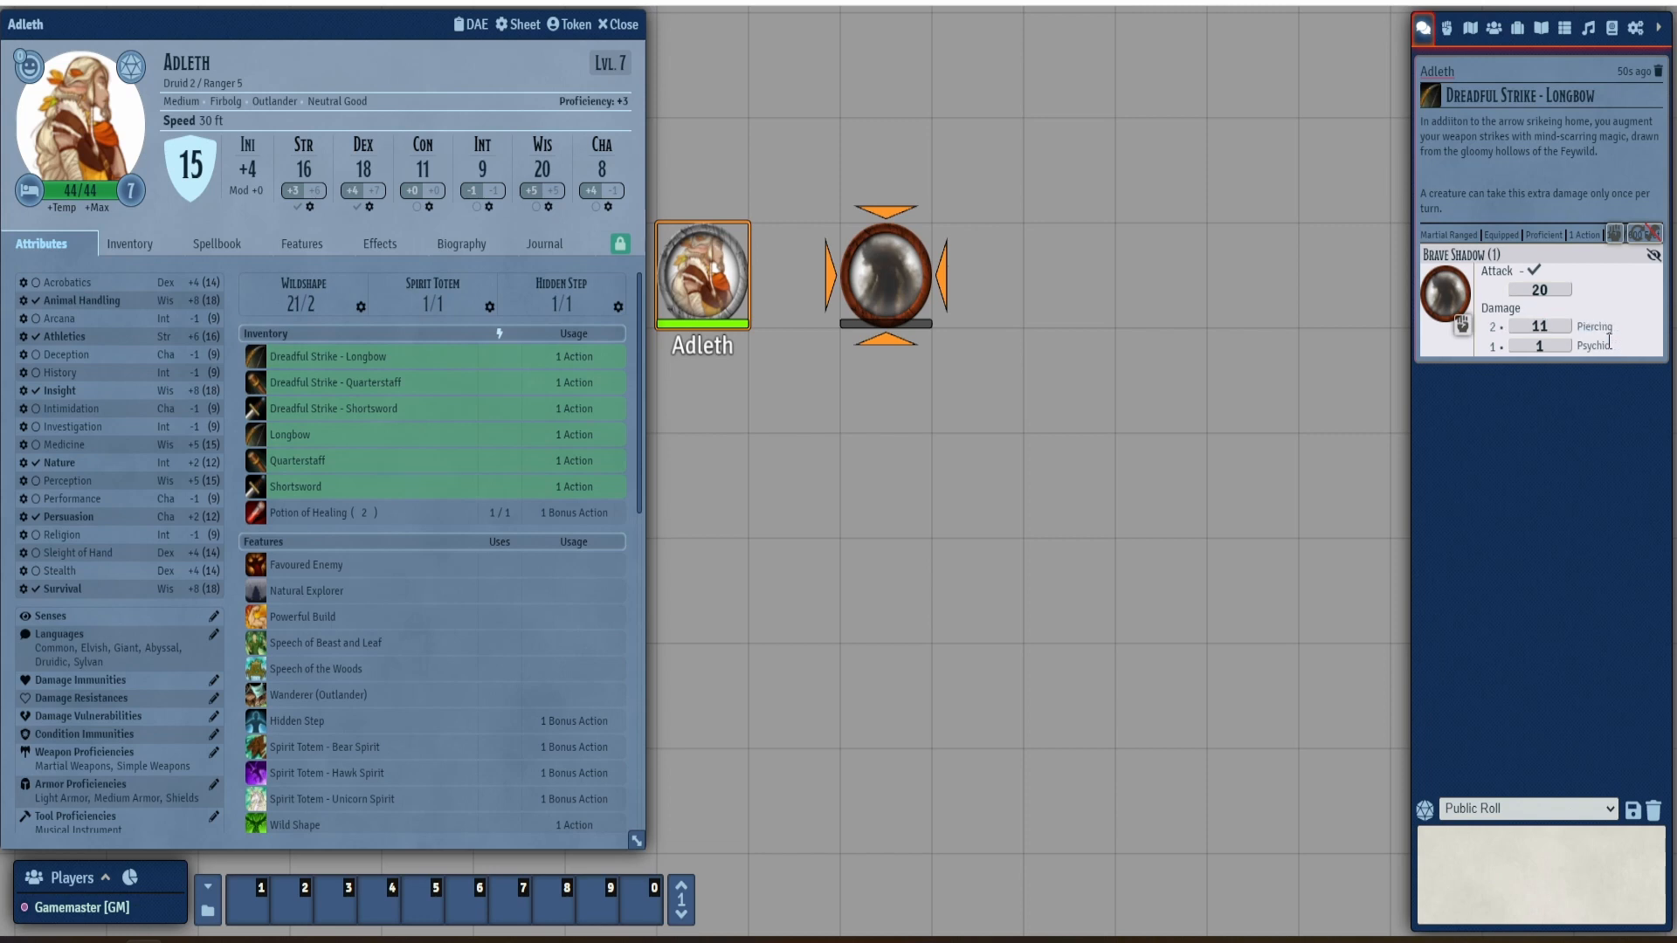
click(1653, 238)
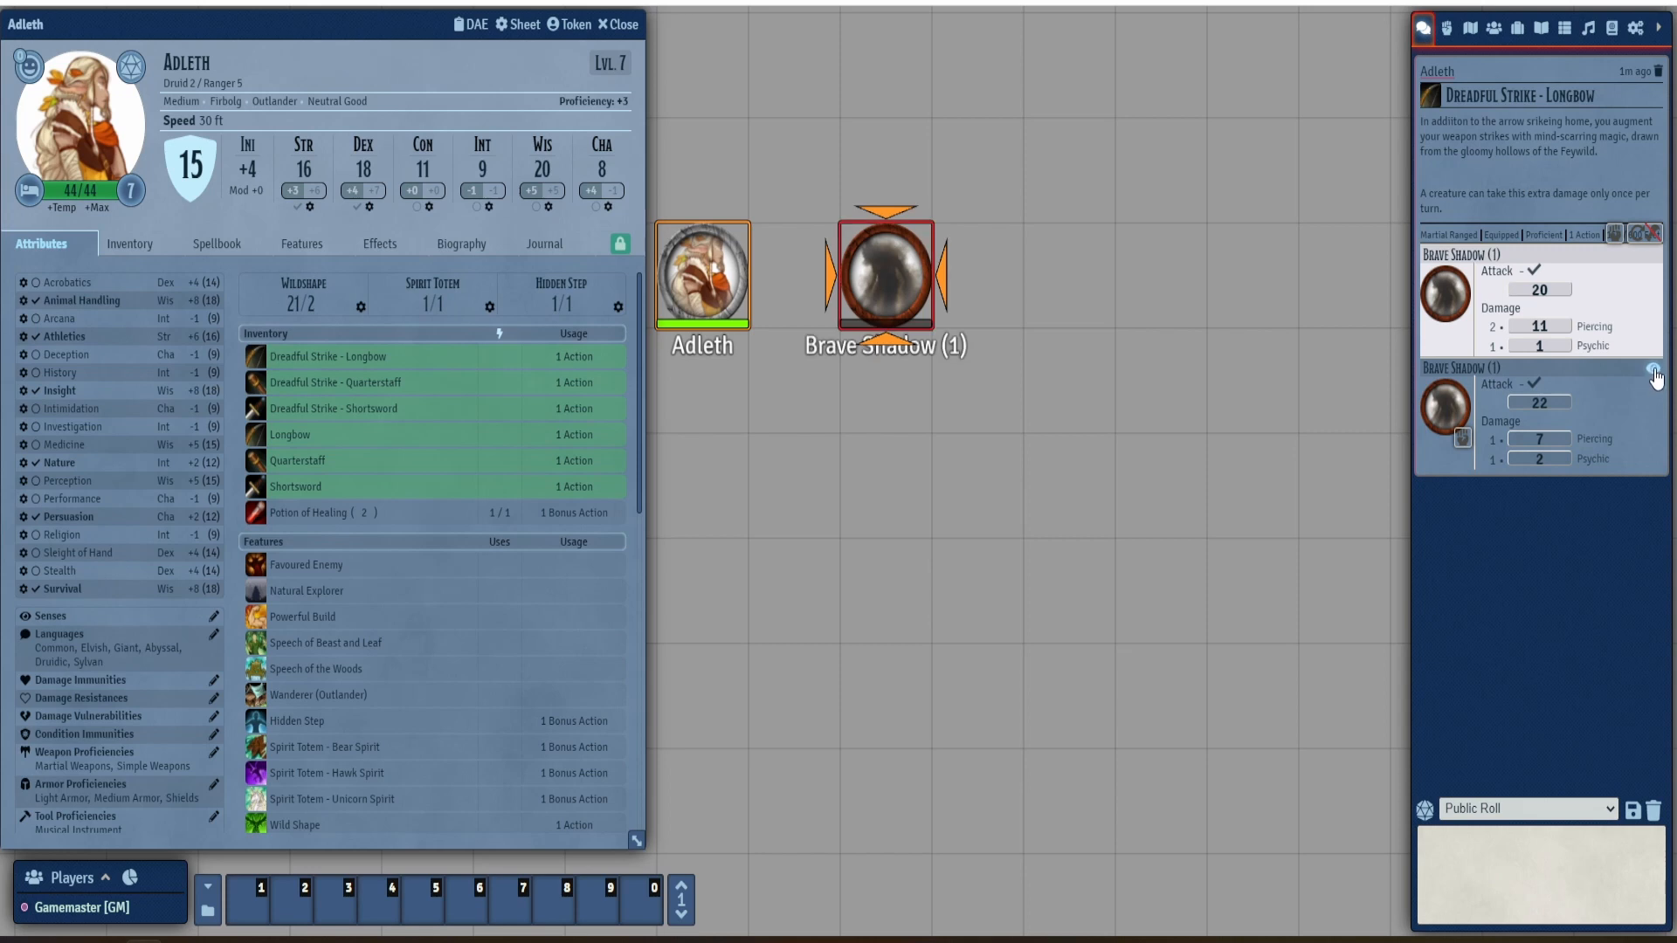
- Add a third attack against Brave Shadow to the Dreadful Strike - Longbow card
click(1640, 242)
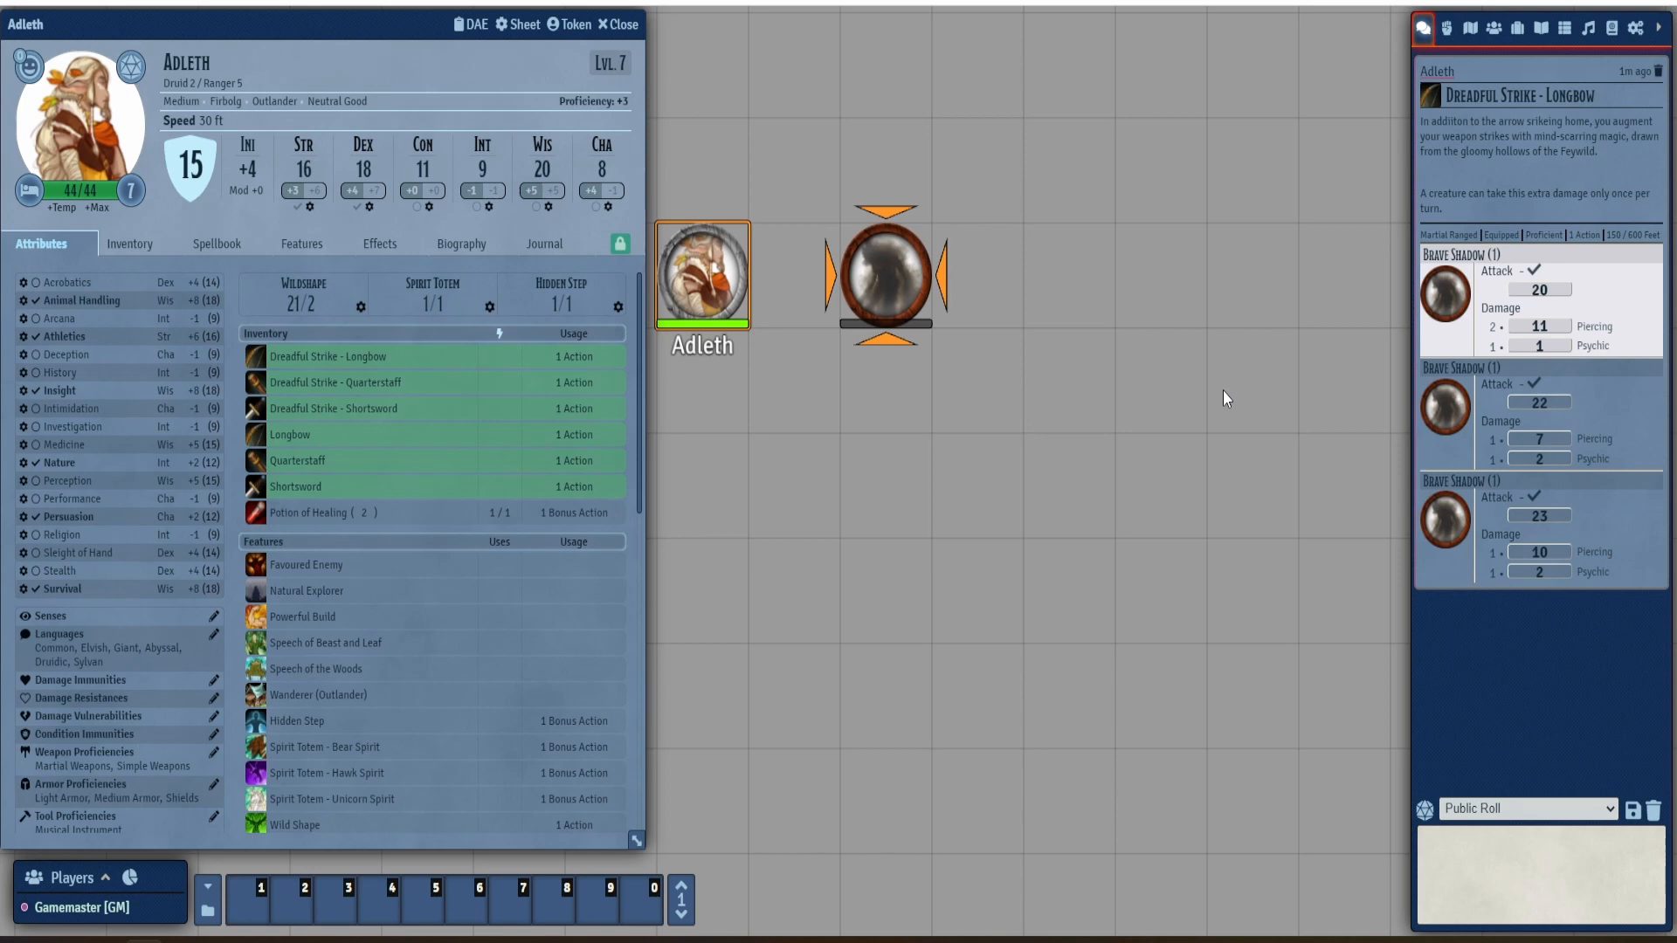
- Cast Adleth's Entangle at 1st level without consuming a slot, place its 20 ft square template over Brave Shadow, and roll the Strength save
click(195, 241)
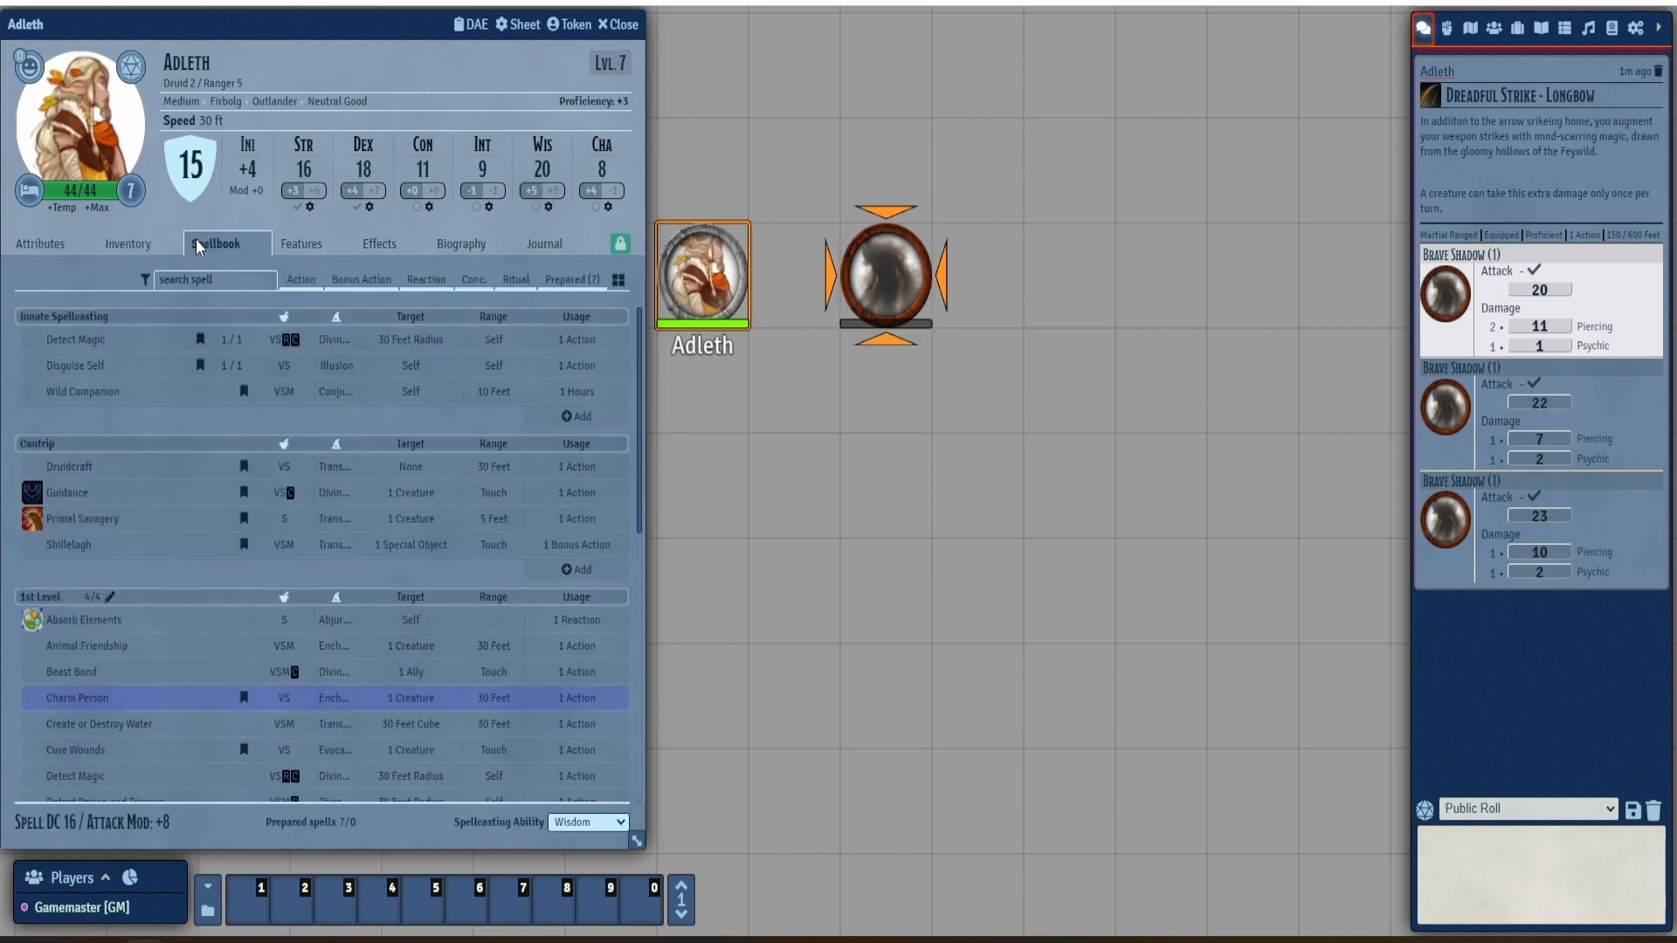
scroll(166, 545, down, 5)
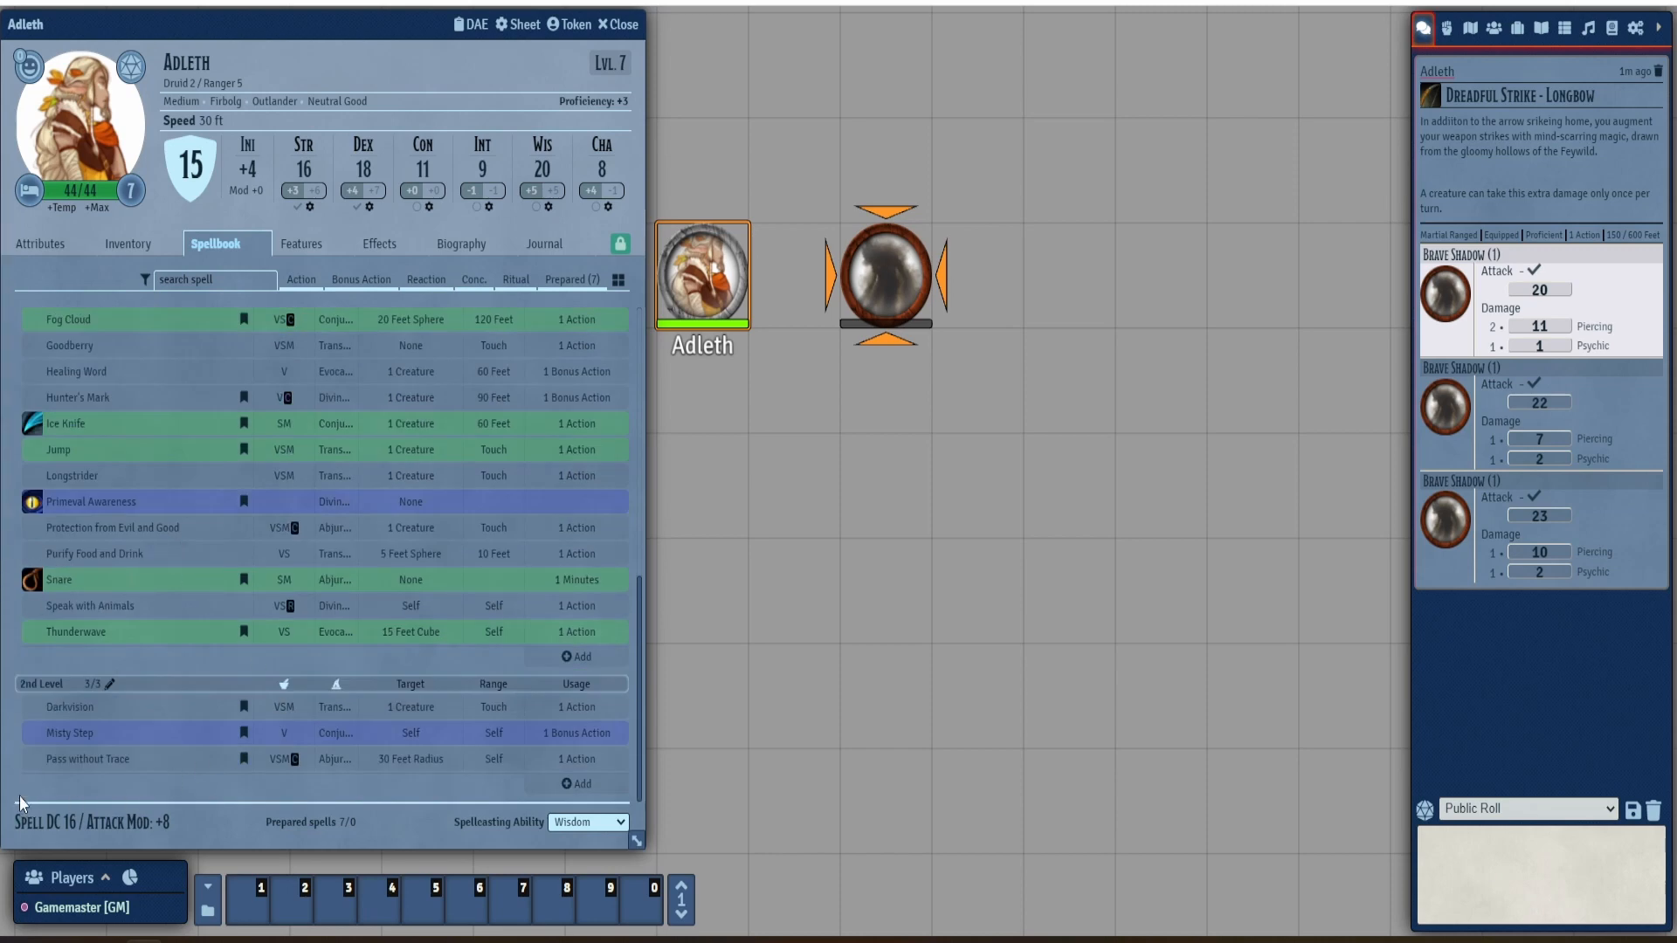
scroll(27, 743, up, 5)
click(34, 671)
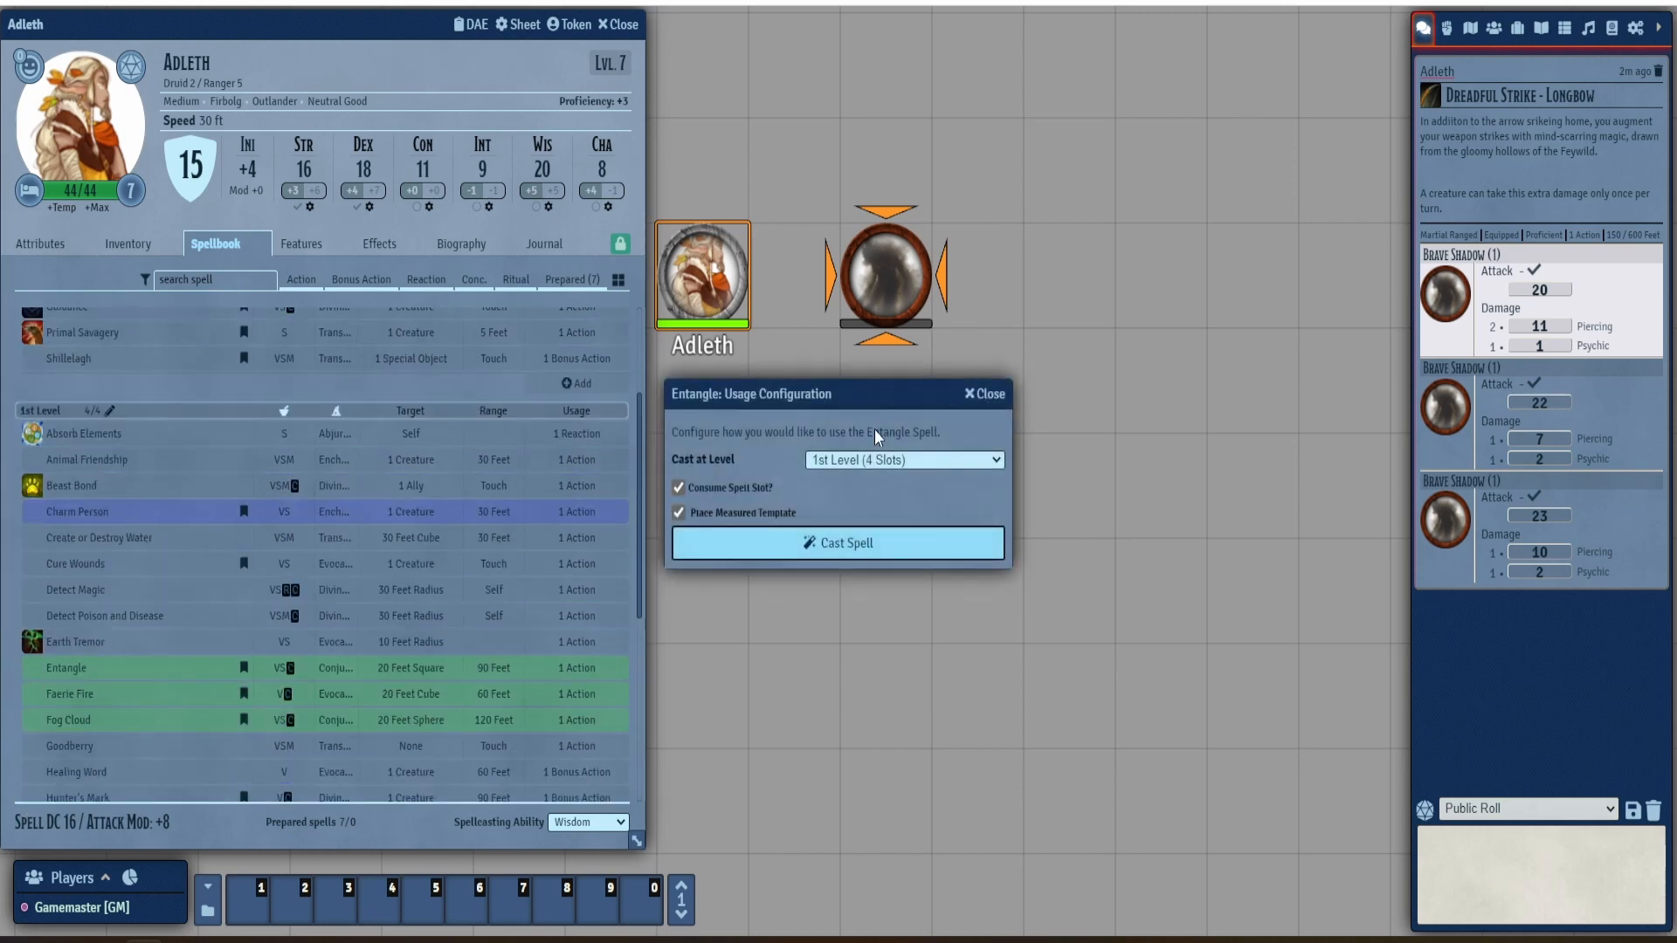
click(774, 496)
click(816, 537)
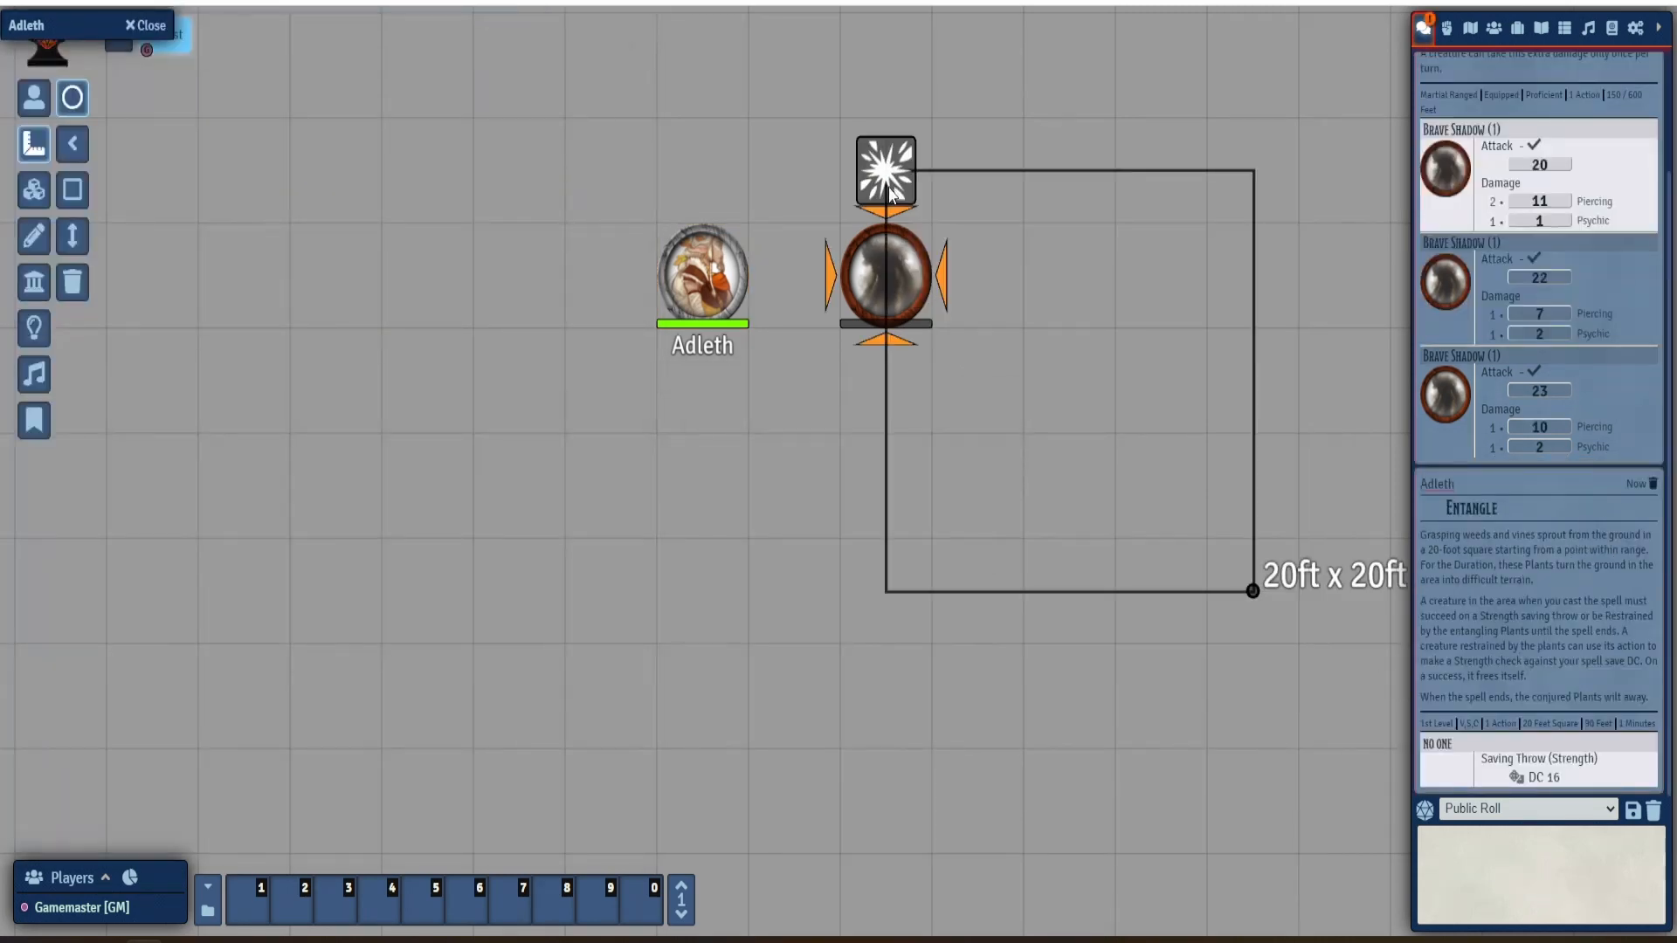
click(842, 187)
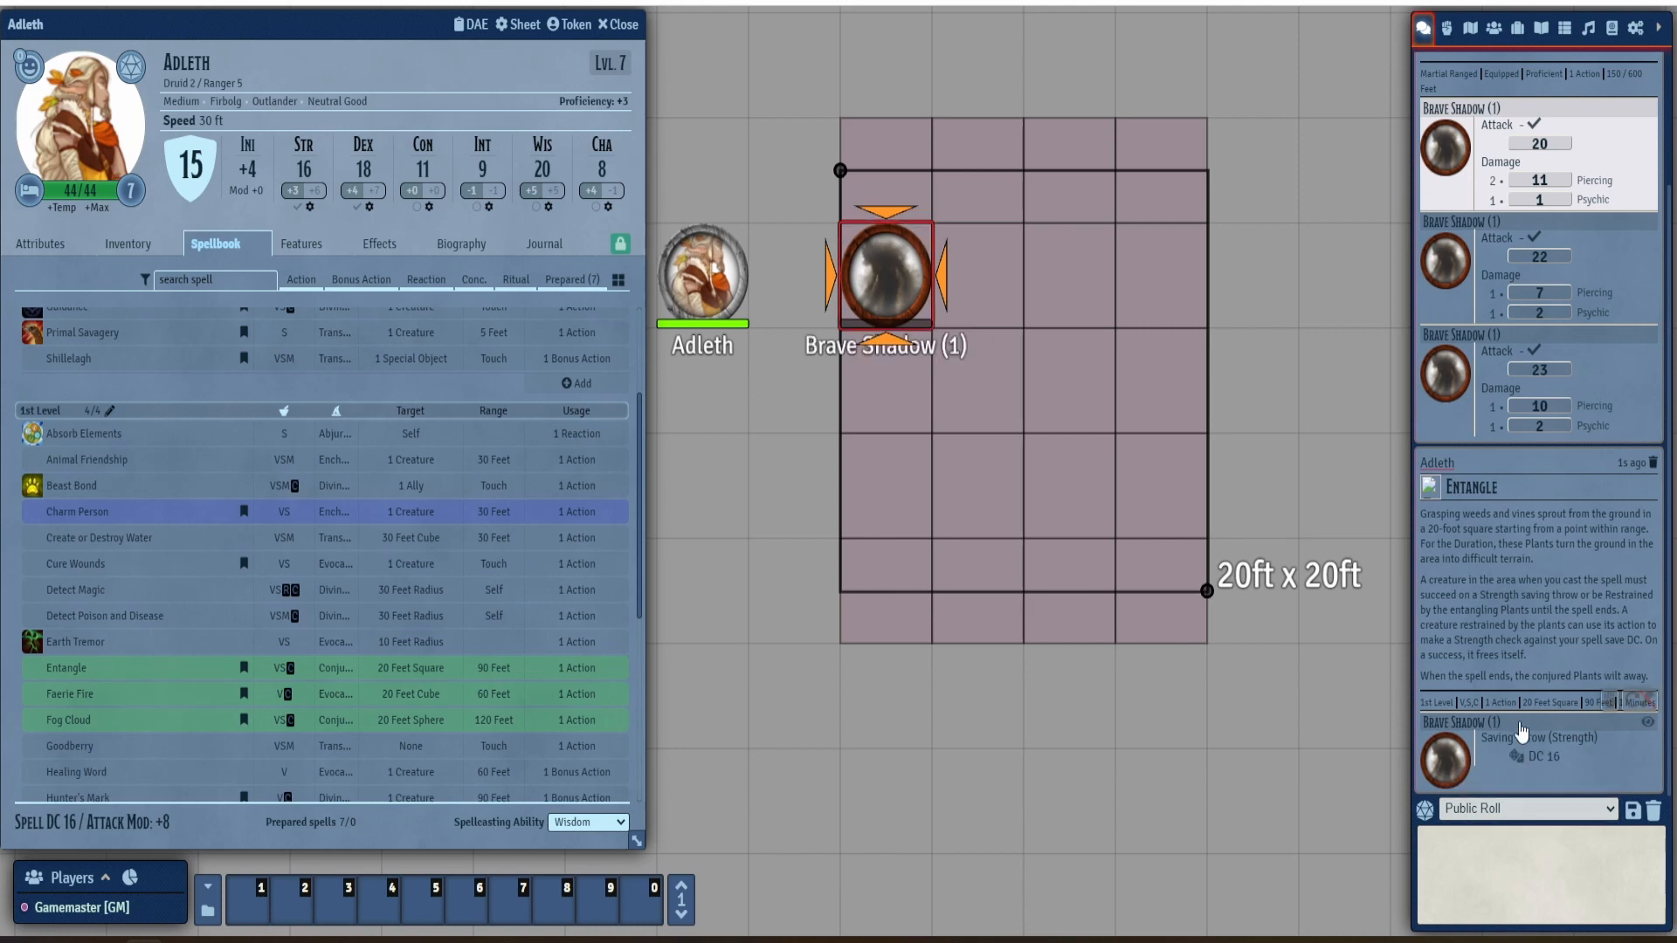
click(1542, 758)
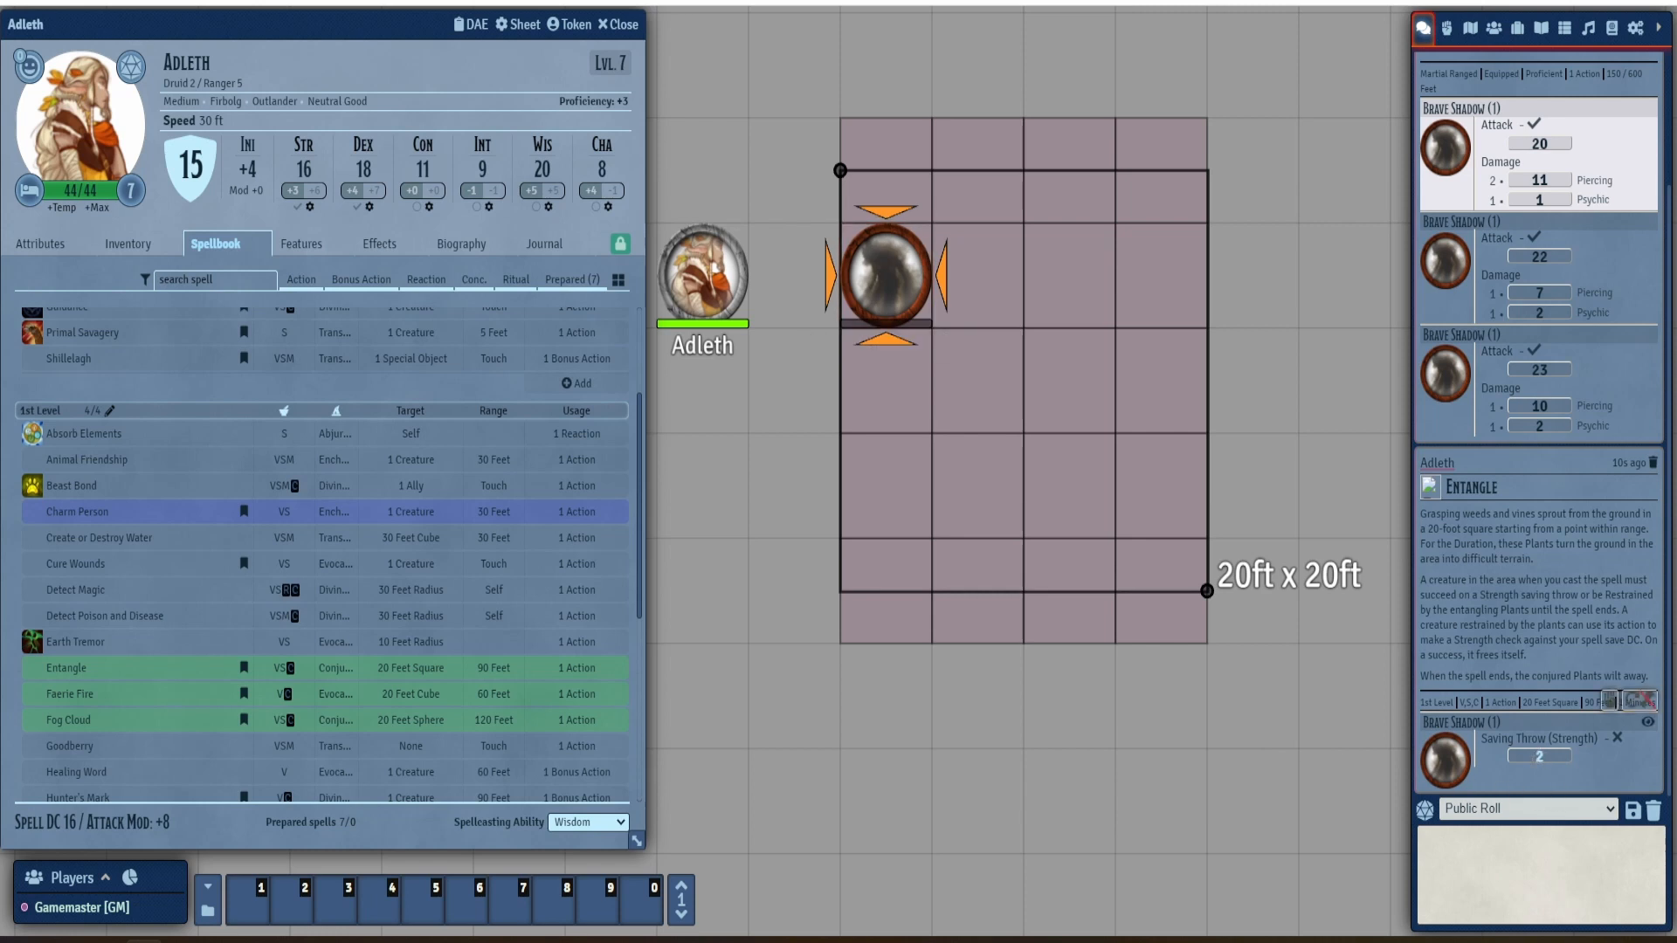
mouse_move(1539, 756)
- Add one more attack on Brave Shadow to the Dreadful Strike - Longbow card and close Adleth's character sheet
scroll(1623, 621, up, 2)
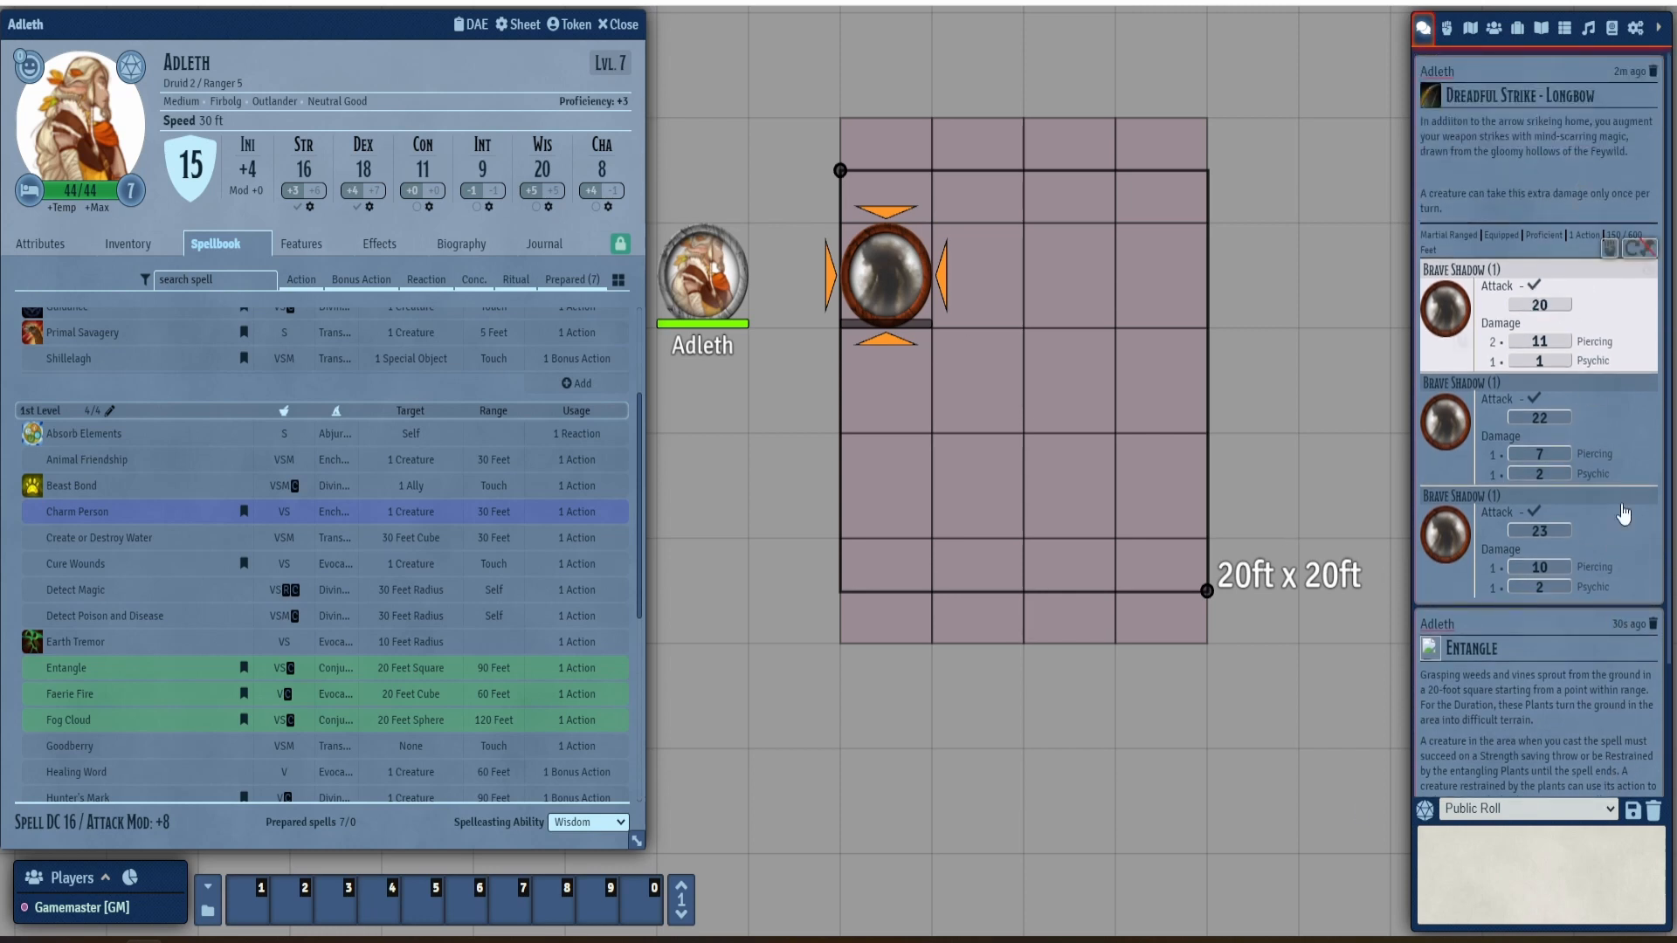
click(1639, 253)
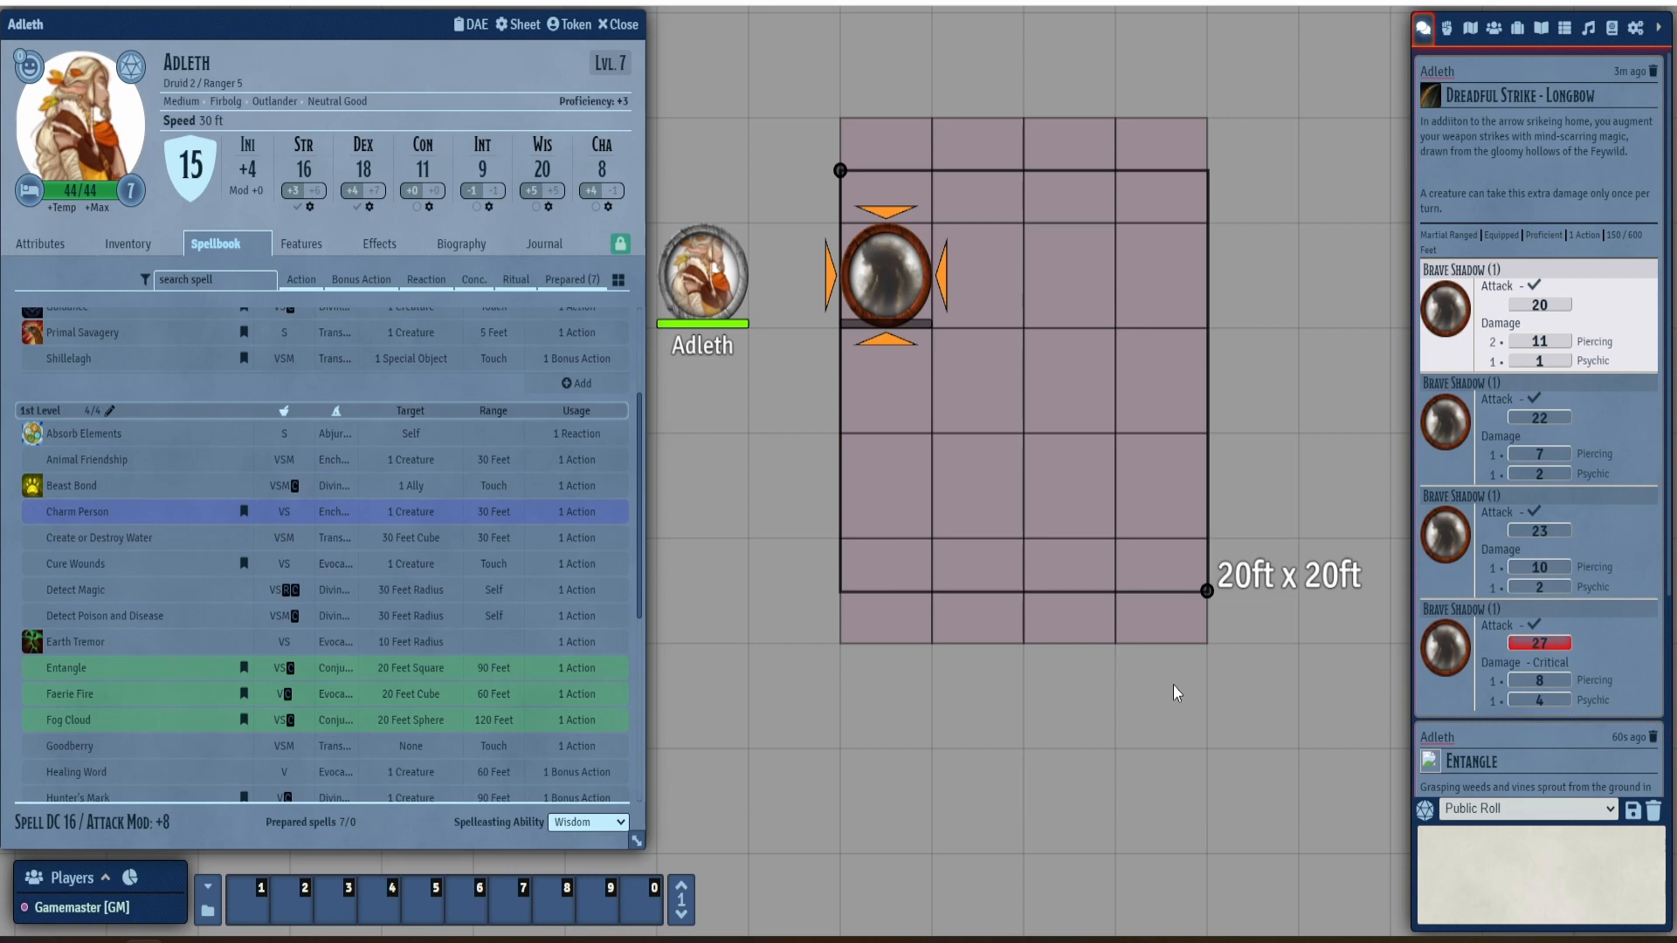
click(618, 24)
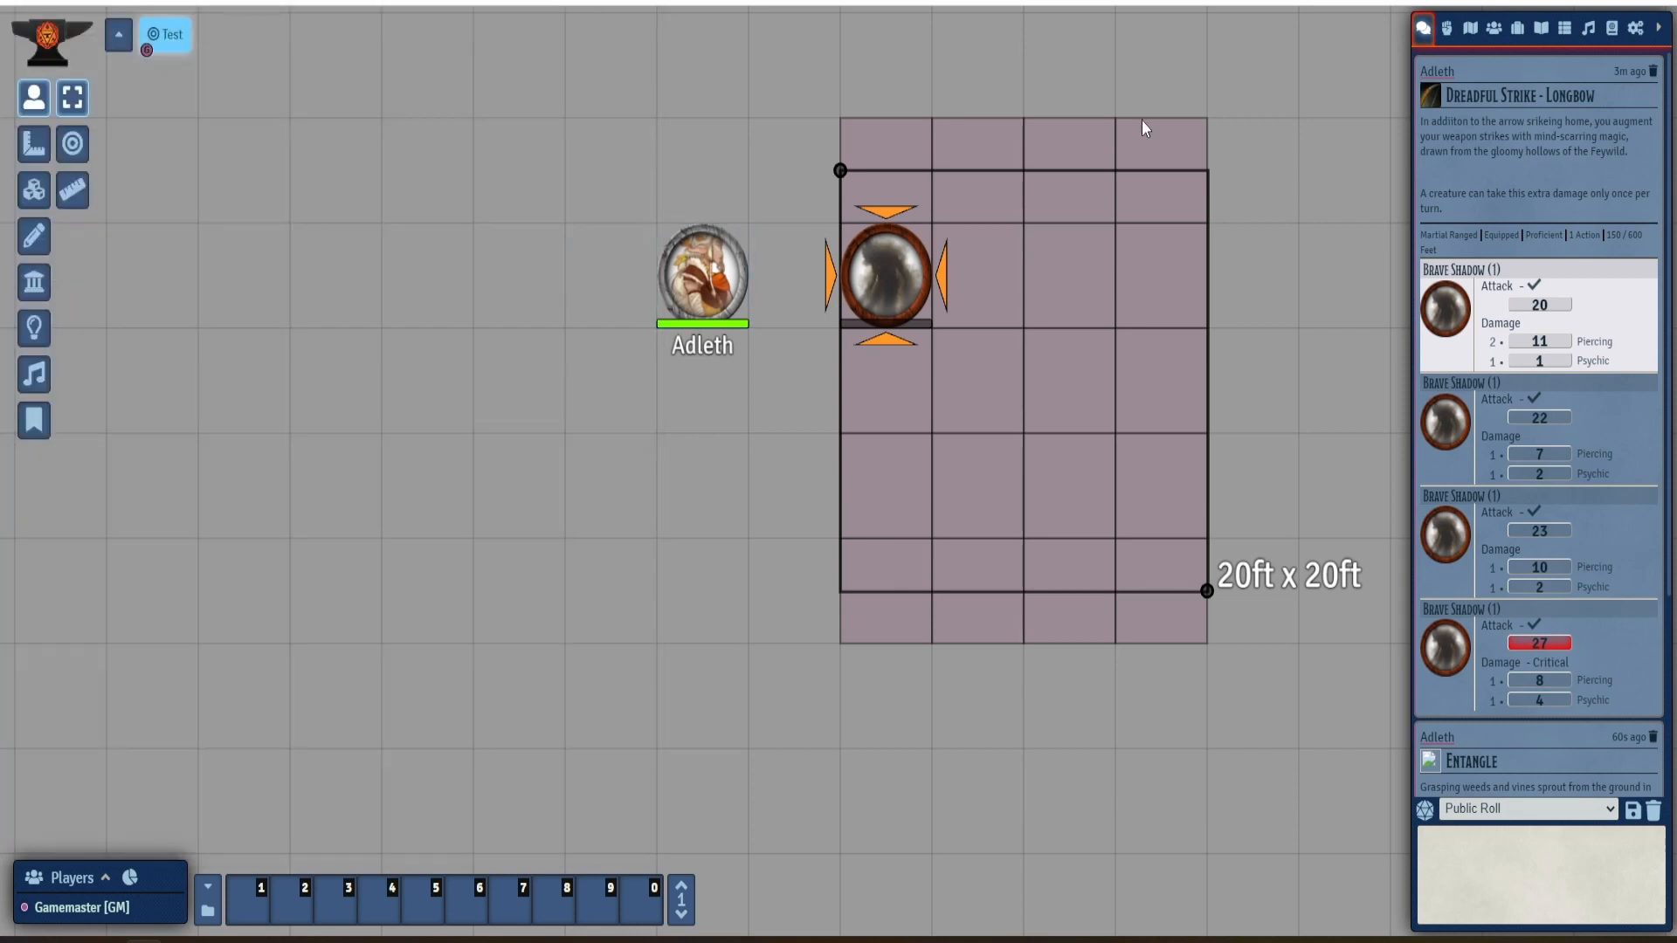
scroll(1585, 376, down, 3)
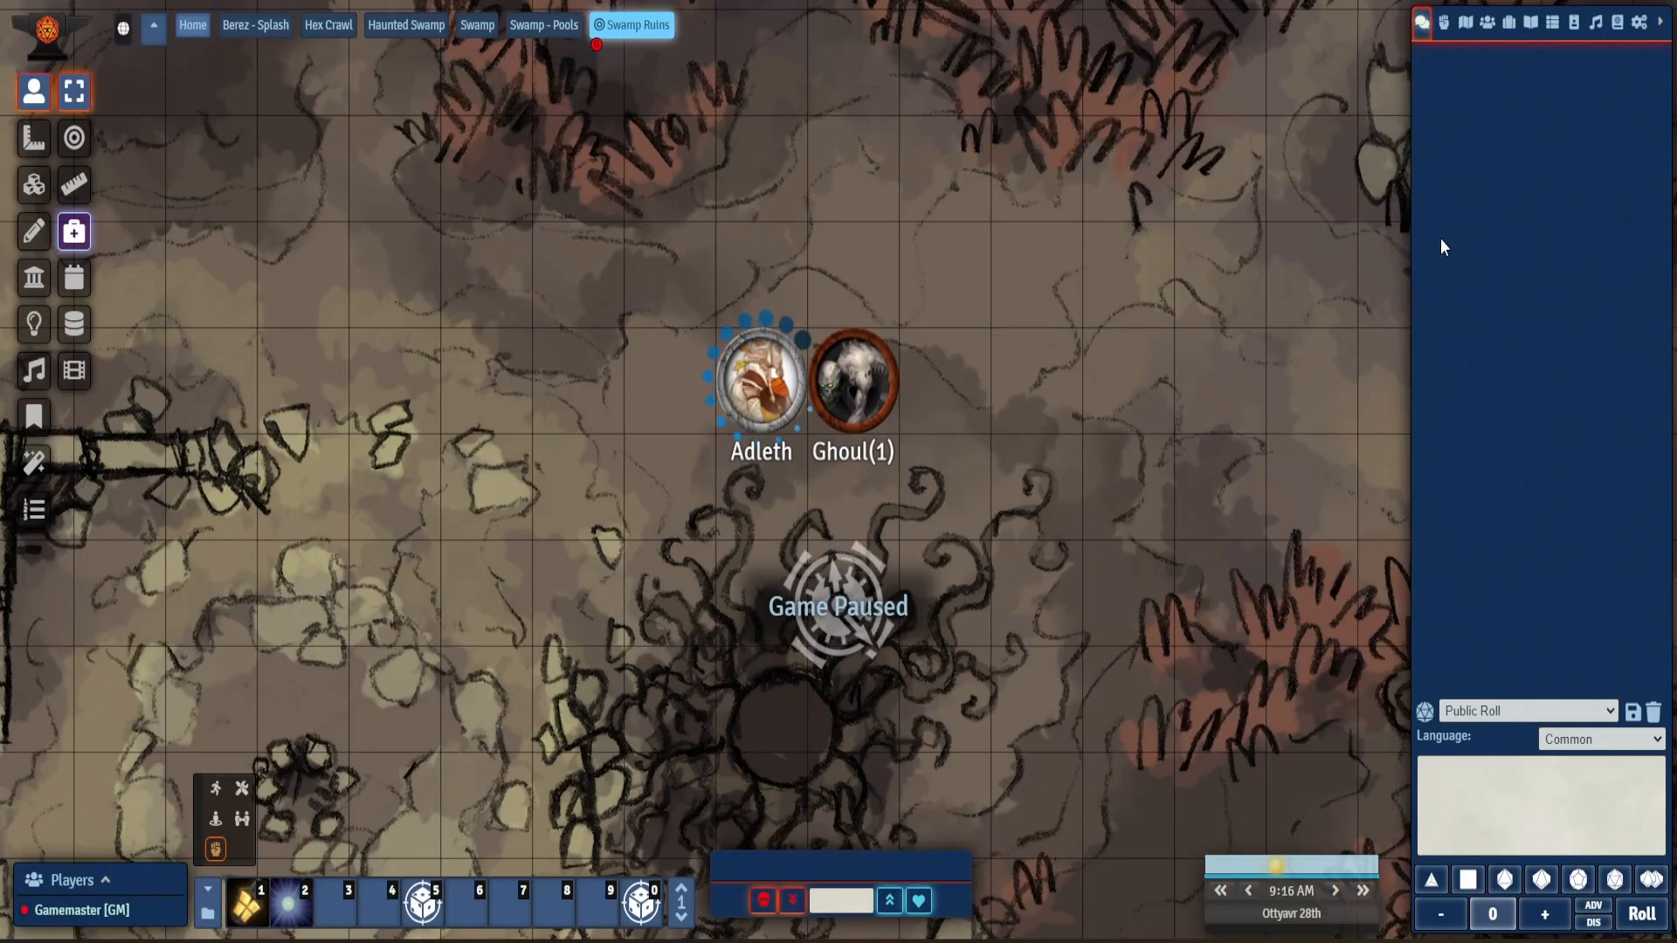
- In the world with the Swamp Ruins scene, open the module settings for Minimal Rolling Enhancements for D&D5e
click(1636, 25)
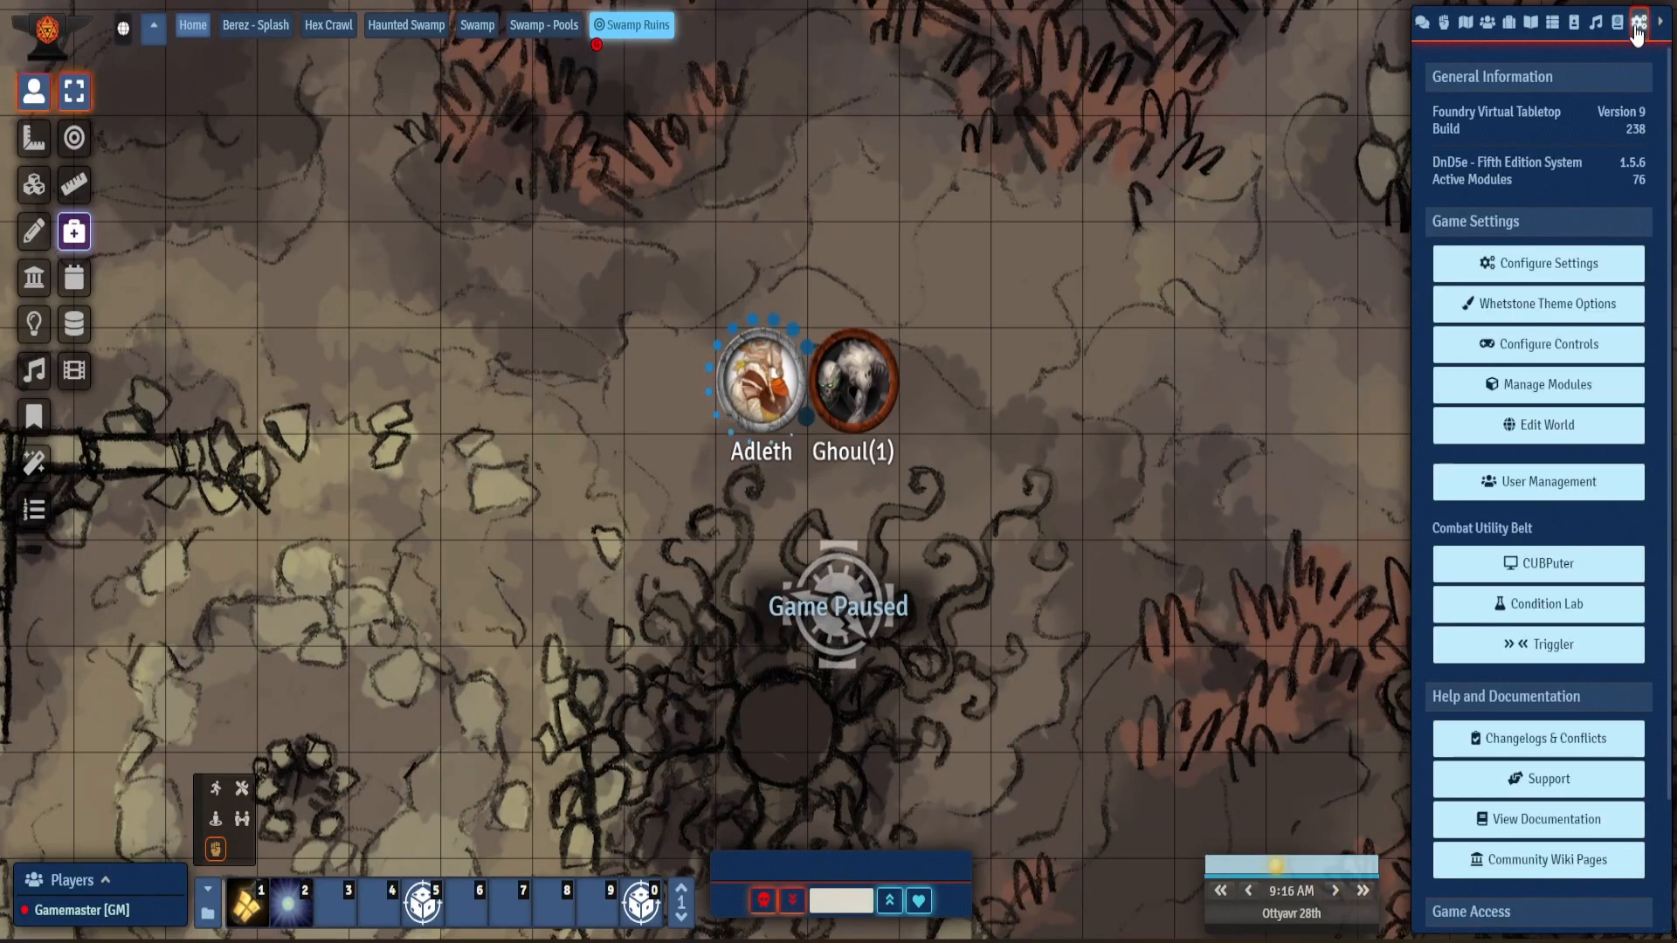
click(1498, 276)
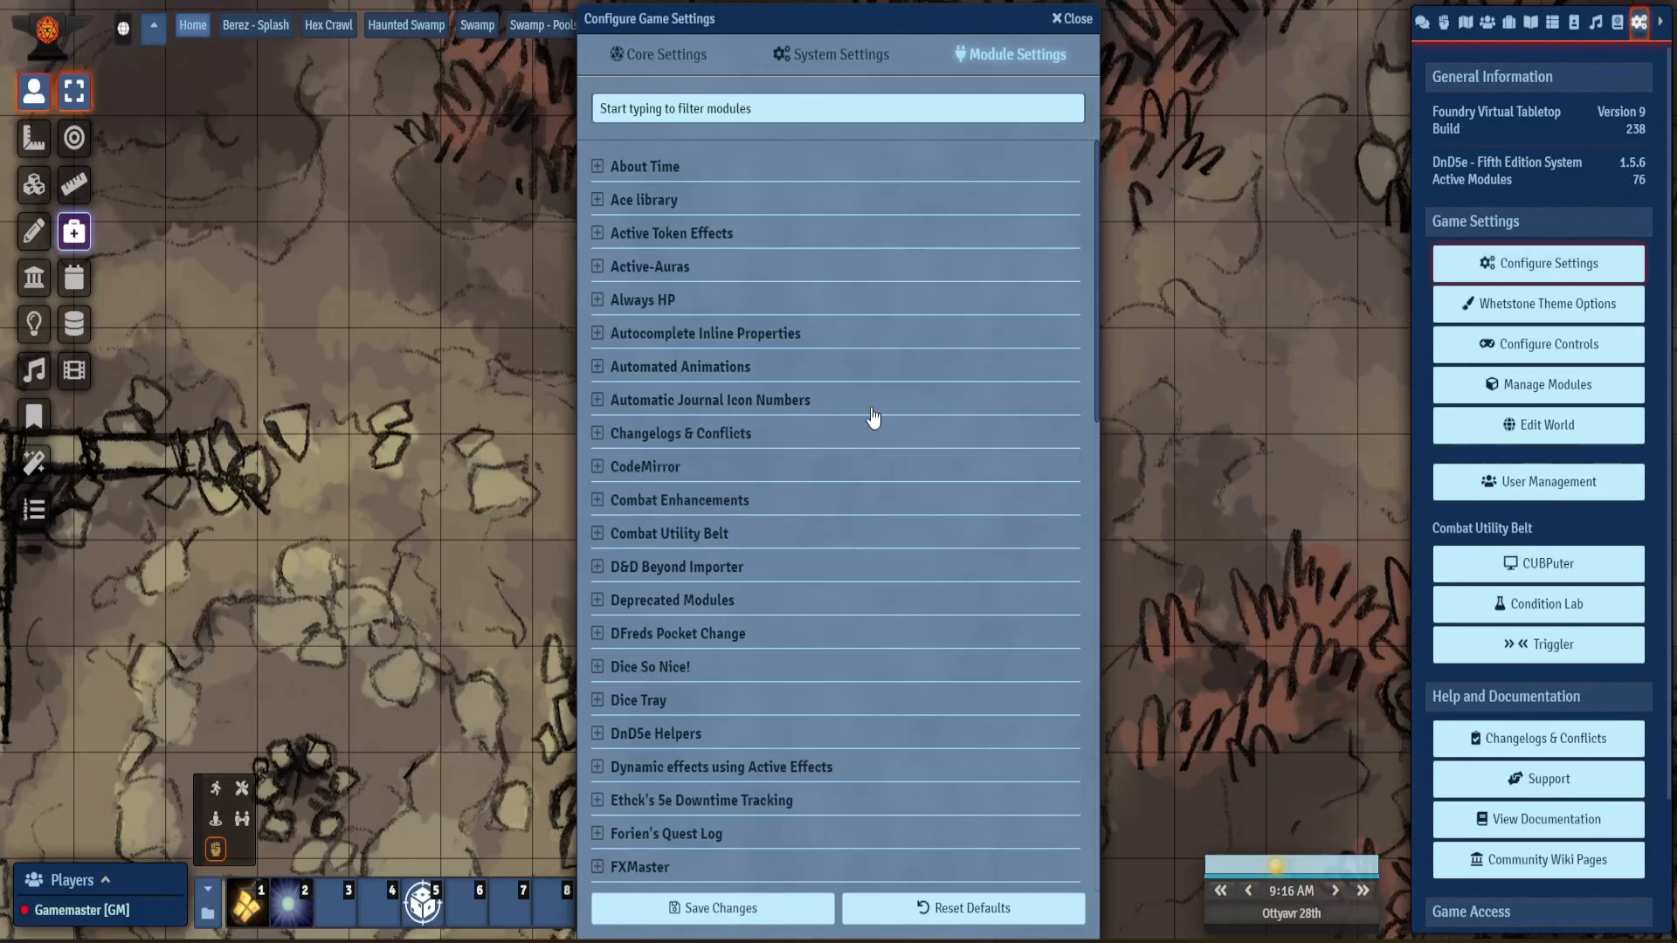
scroll(855, 437, down, 15)
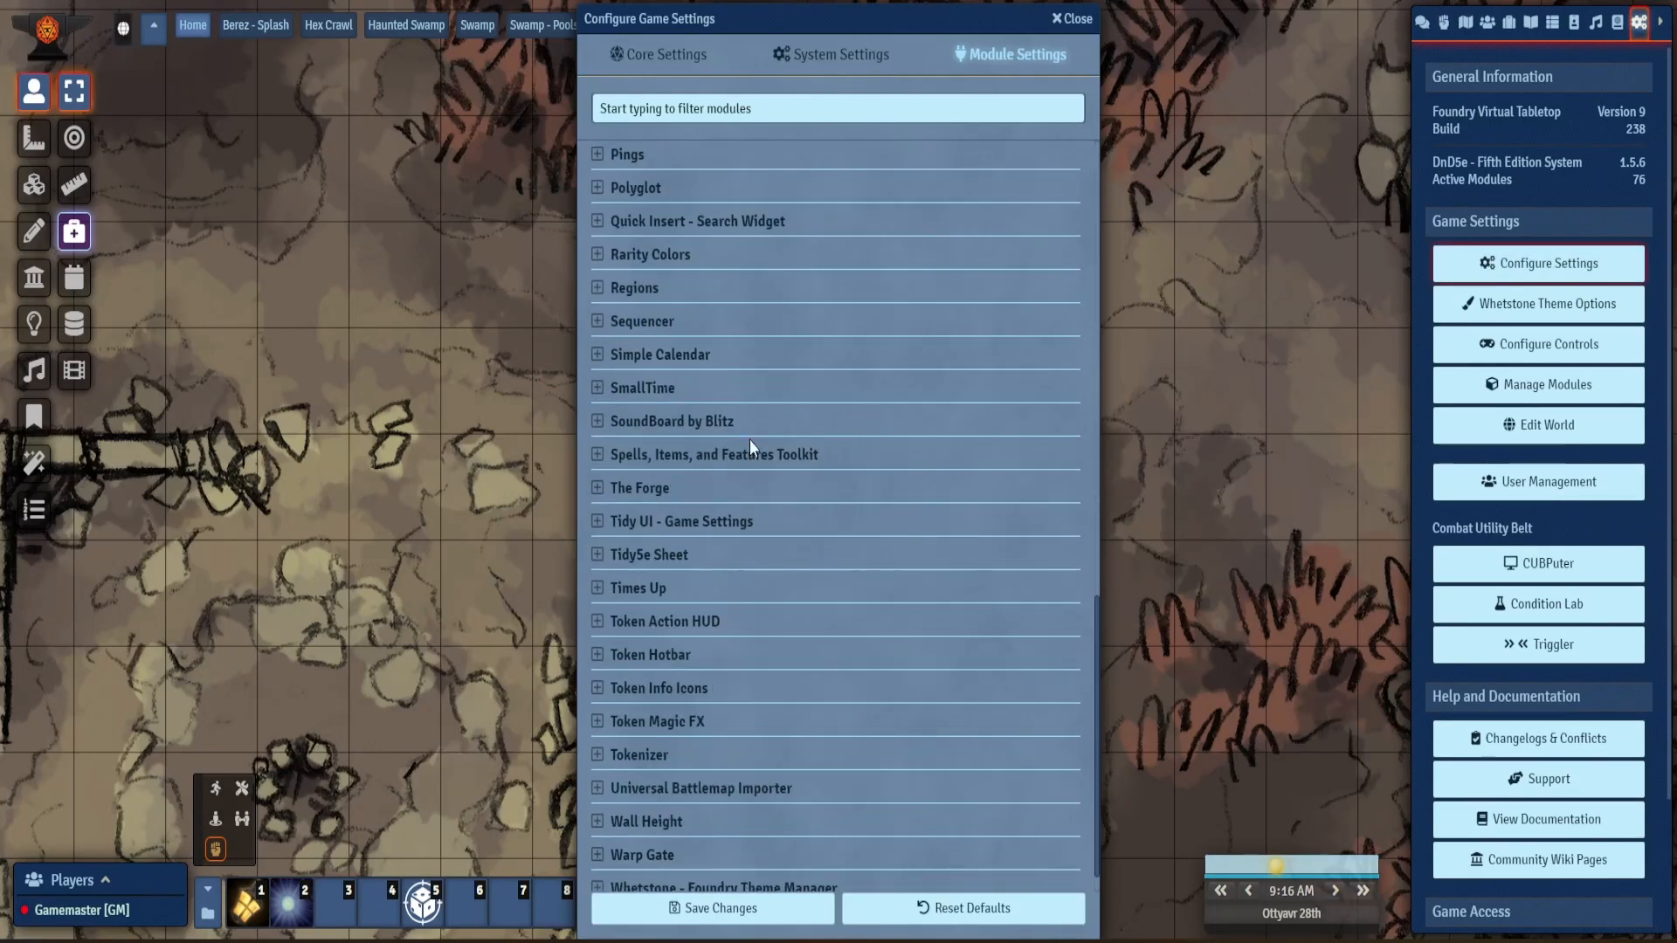
scroll(749, 439, up, 4)
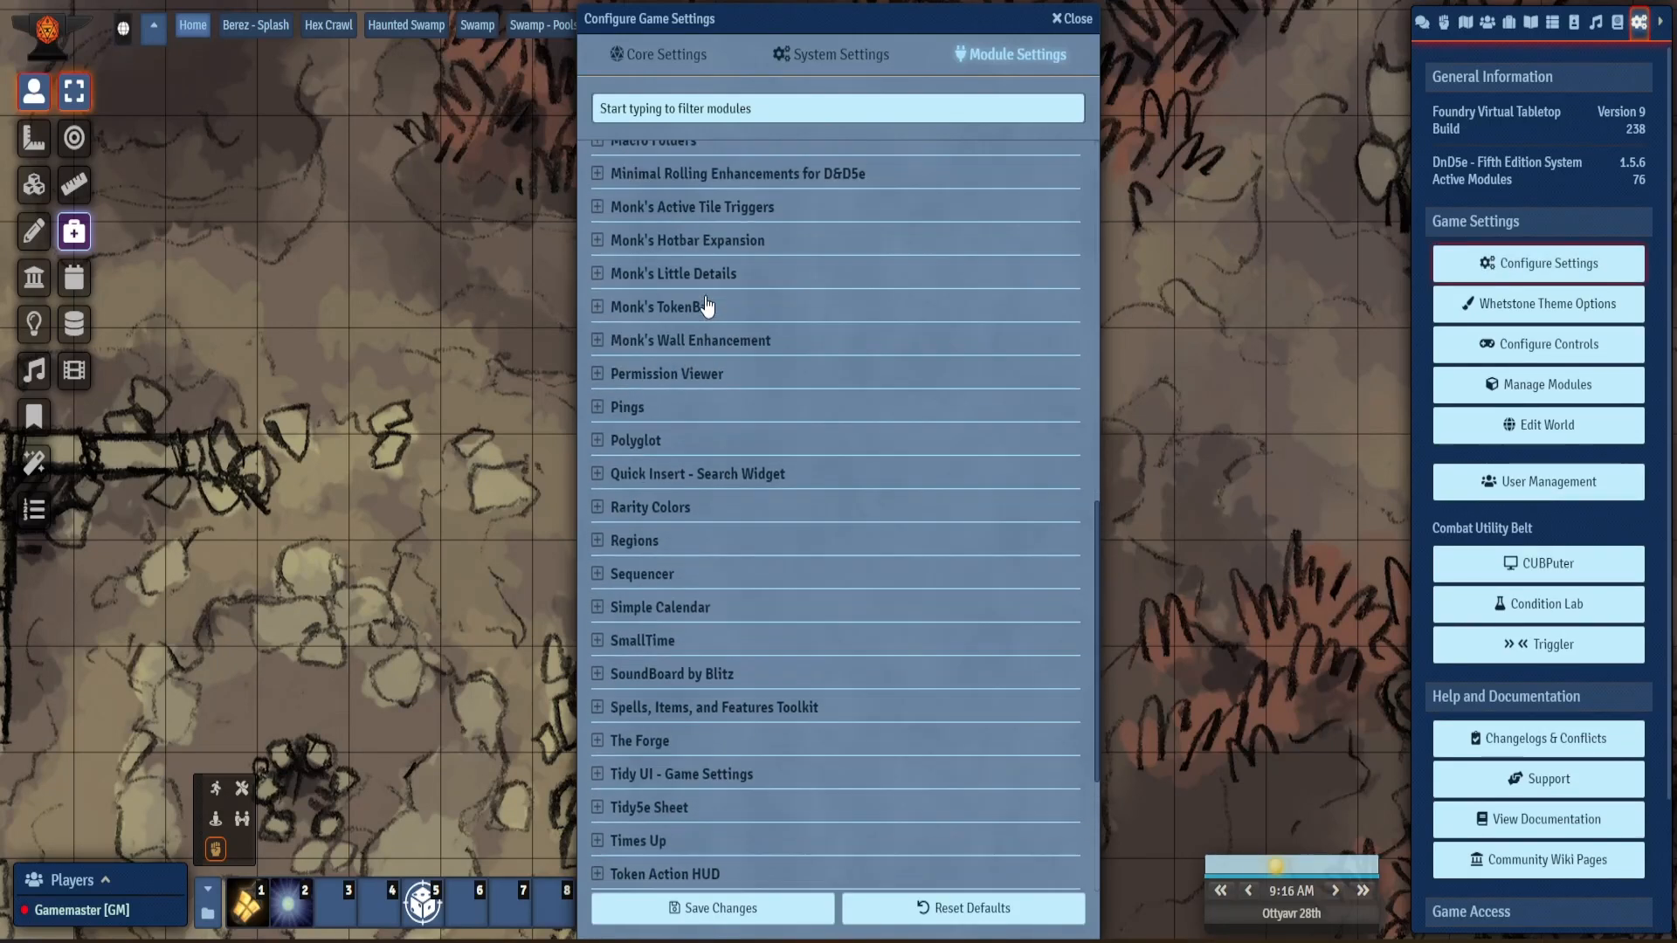
scroll(707, 305, up, 1)
click(707, 225)
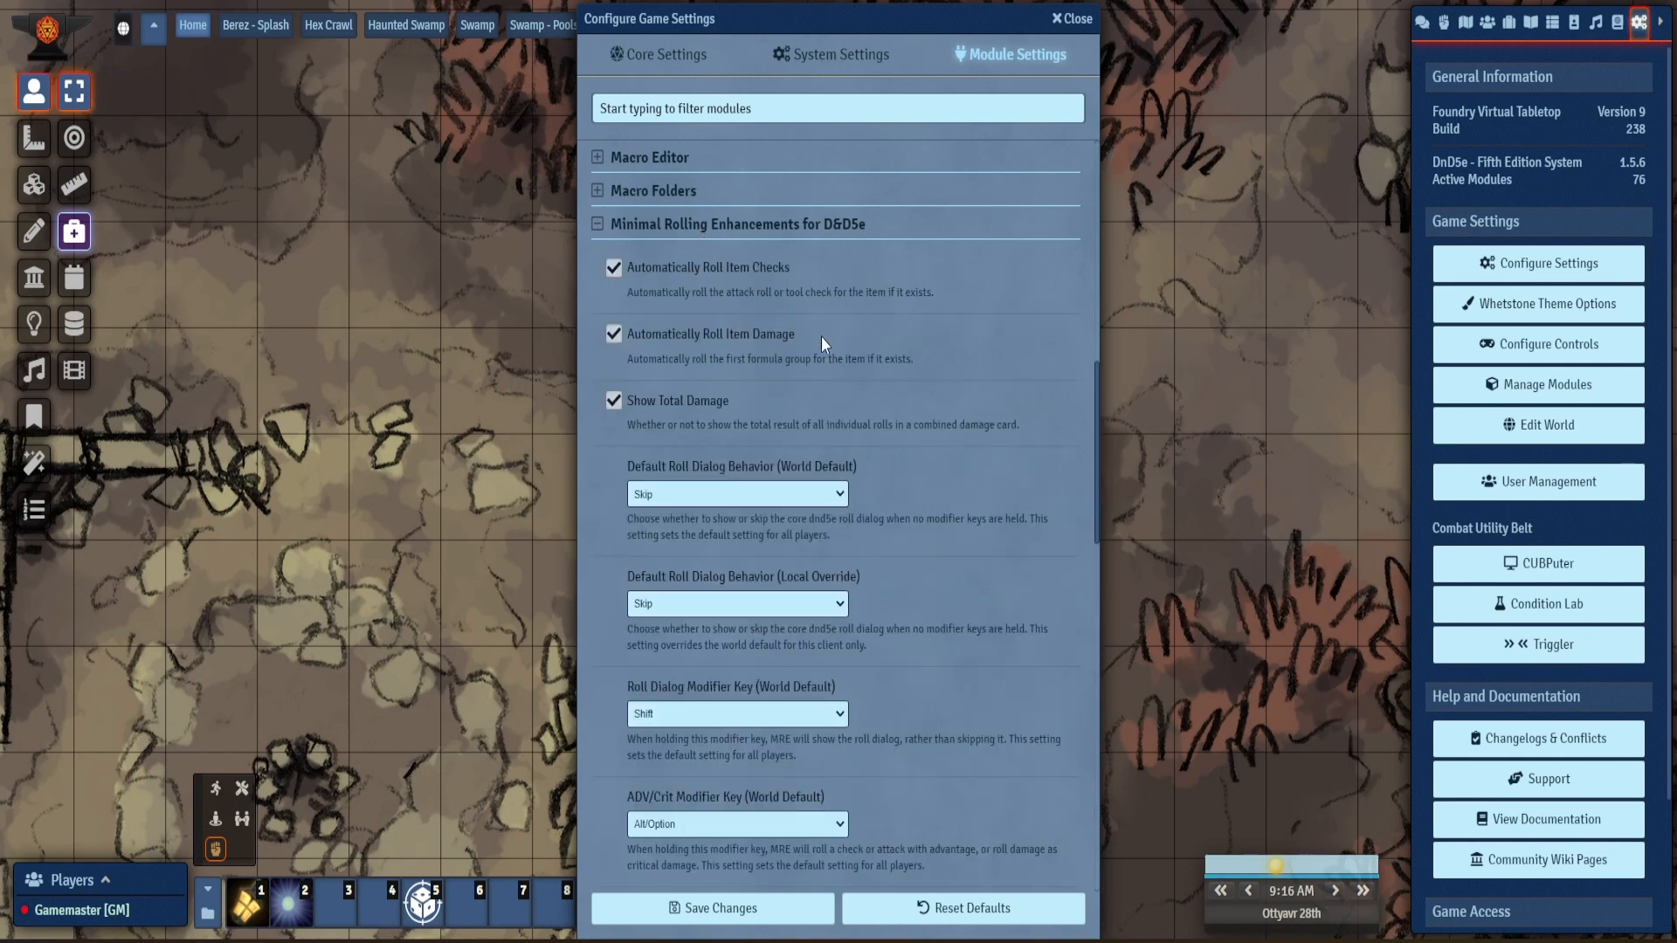
- Examine the Minimal Rolling Enhancements options for automatic rolls, roll dialog behavior and modifier keys, and close the settings without saving
scroll(843, 349, down, 2)
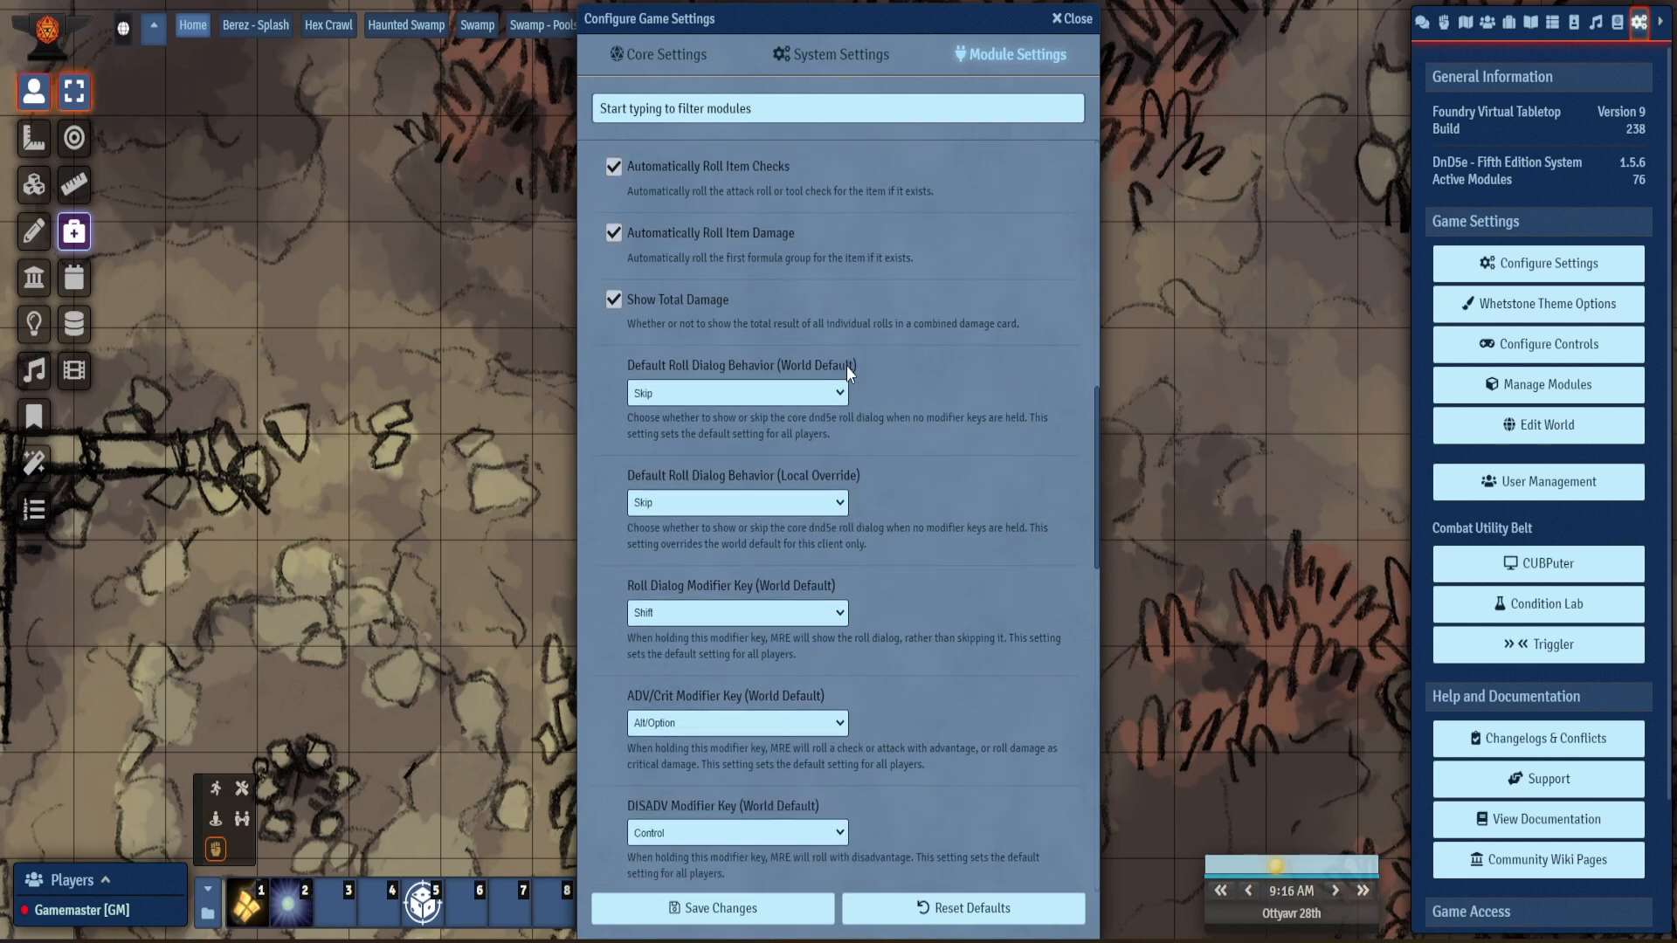
scroll(856, 358, down, 2)
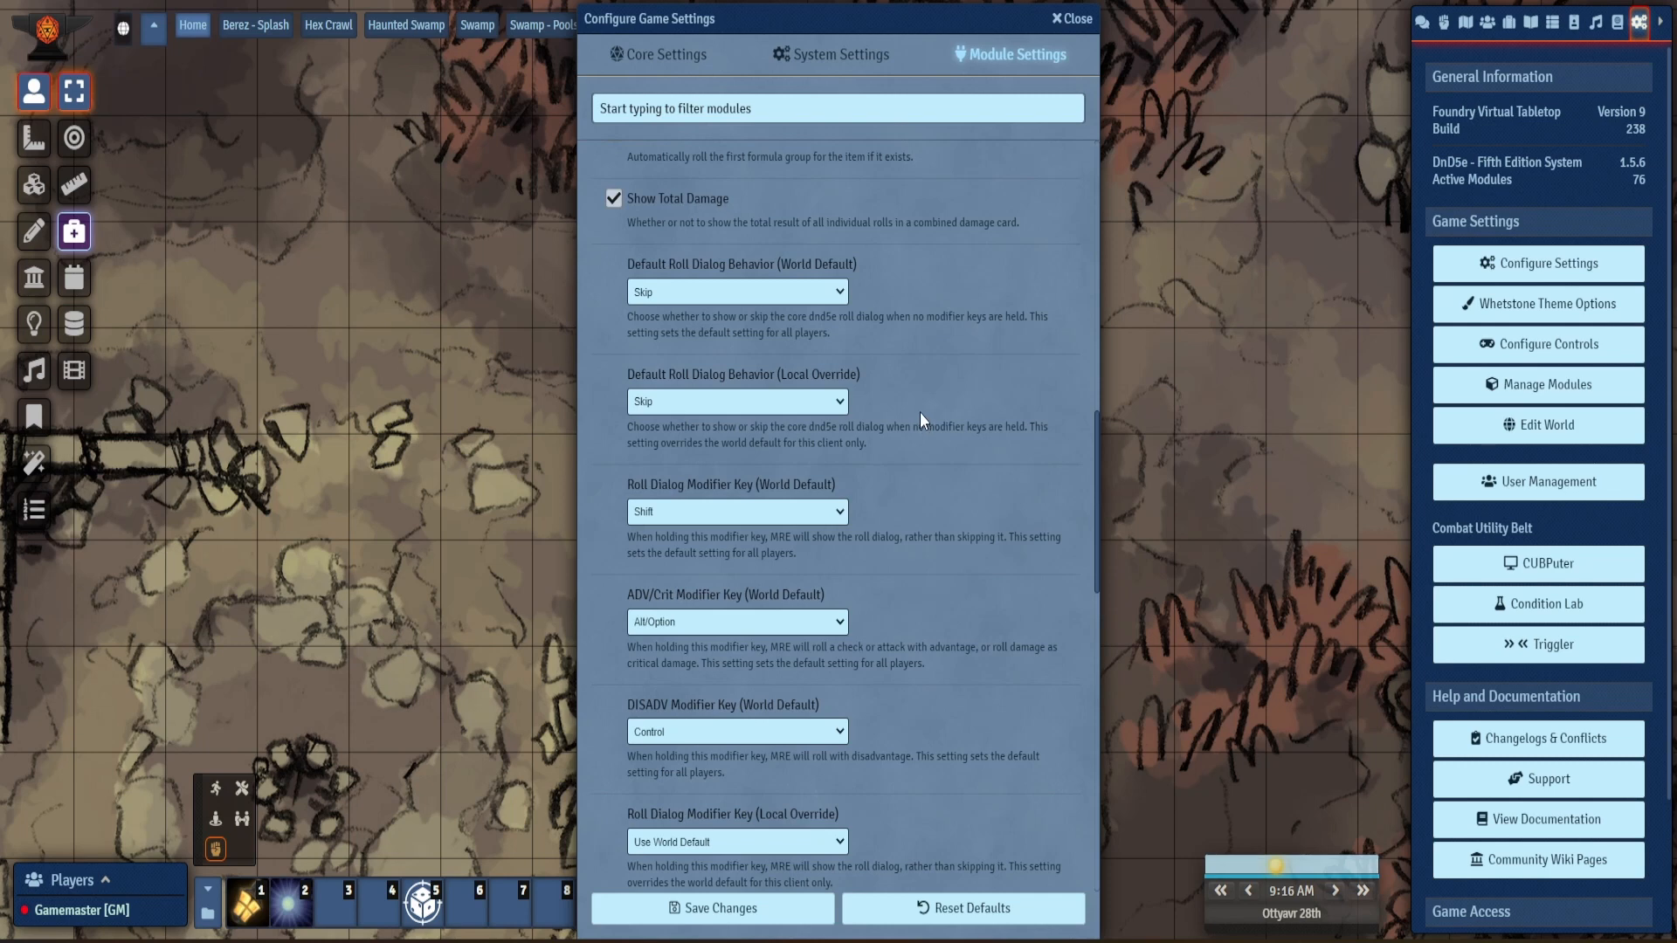
scroll(884, 408, down, 1)
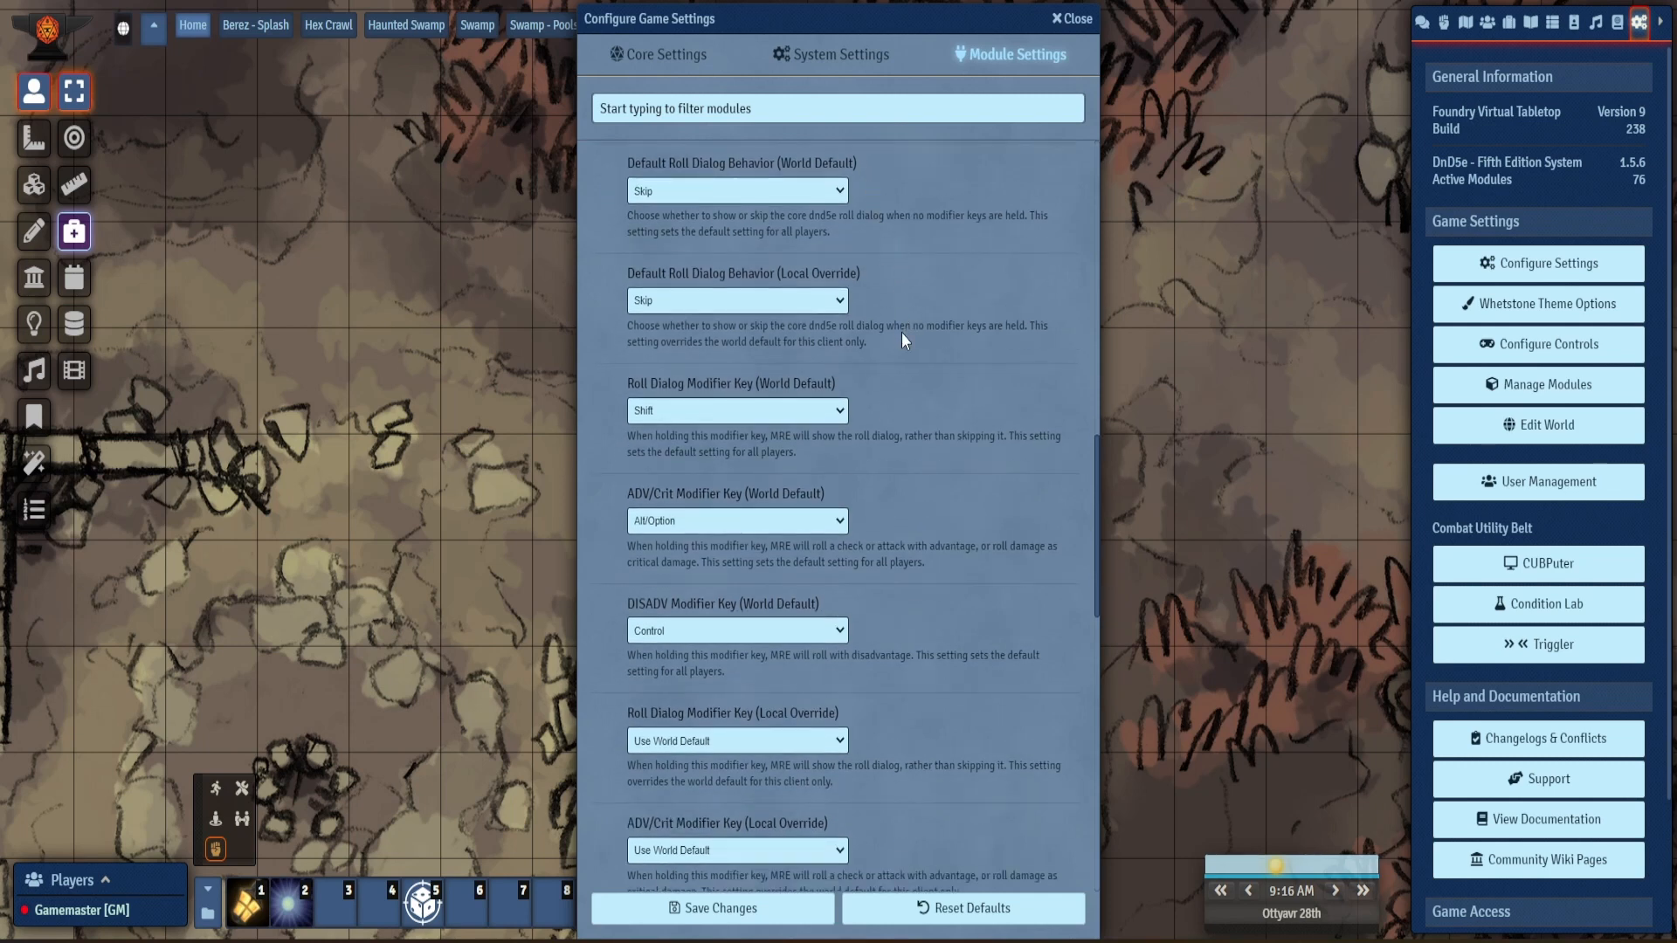
scroll(938, 355, down, 1)
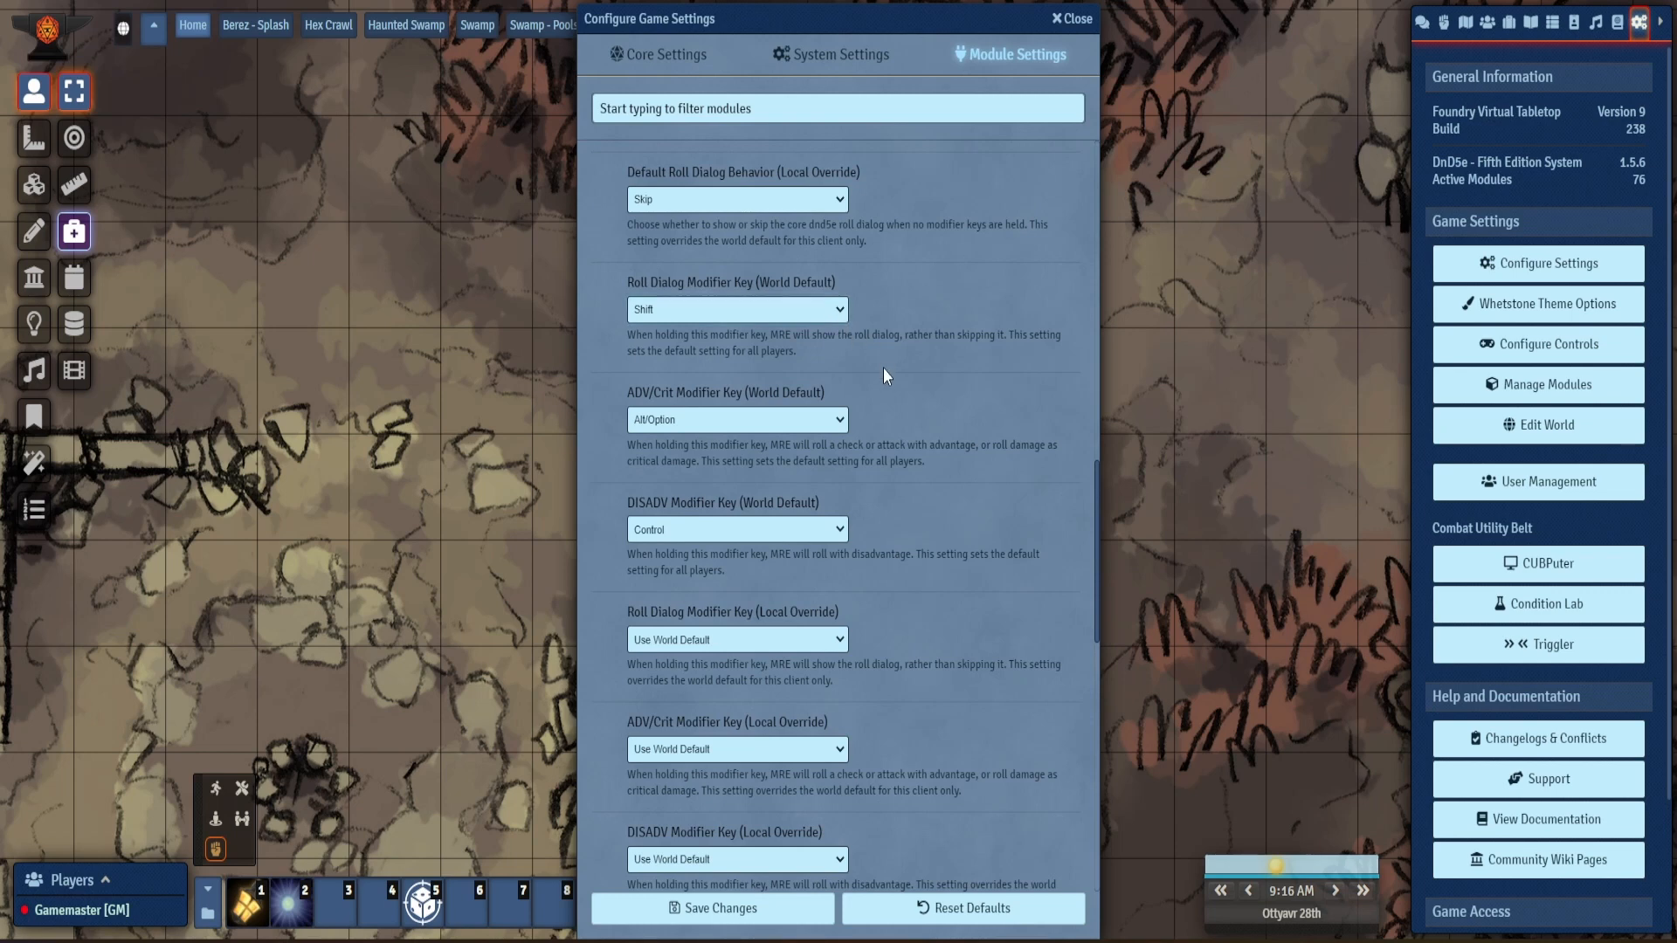
scroll(898, 375, down, 2)
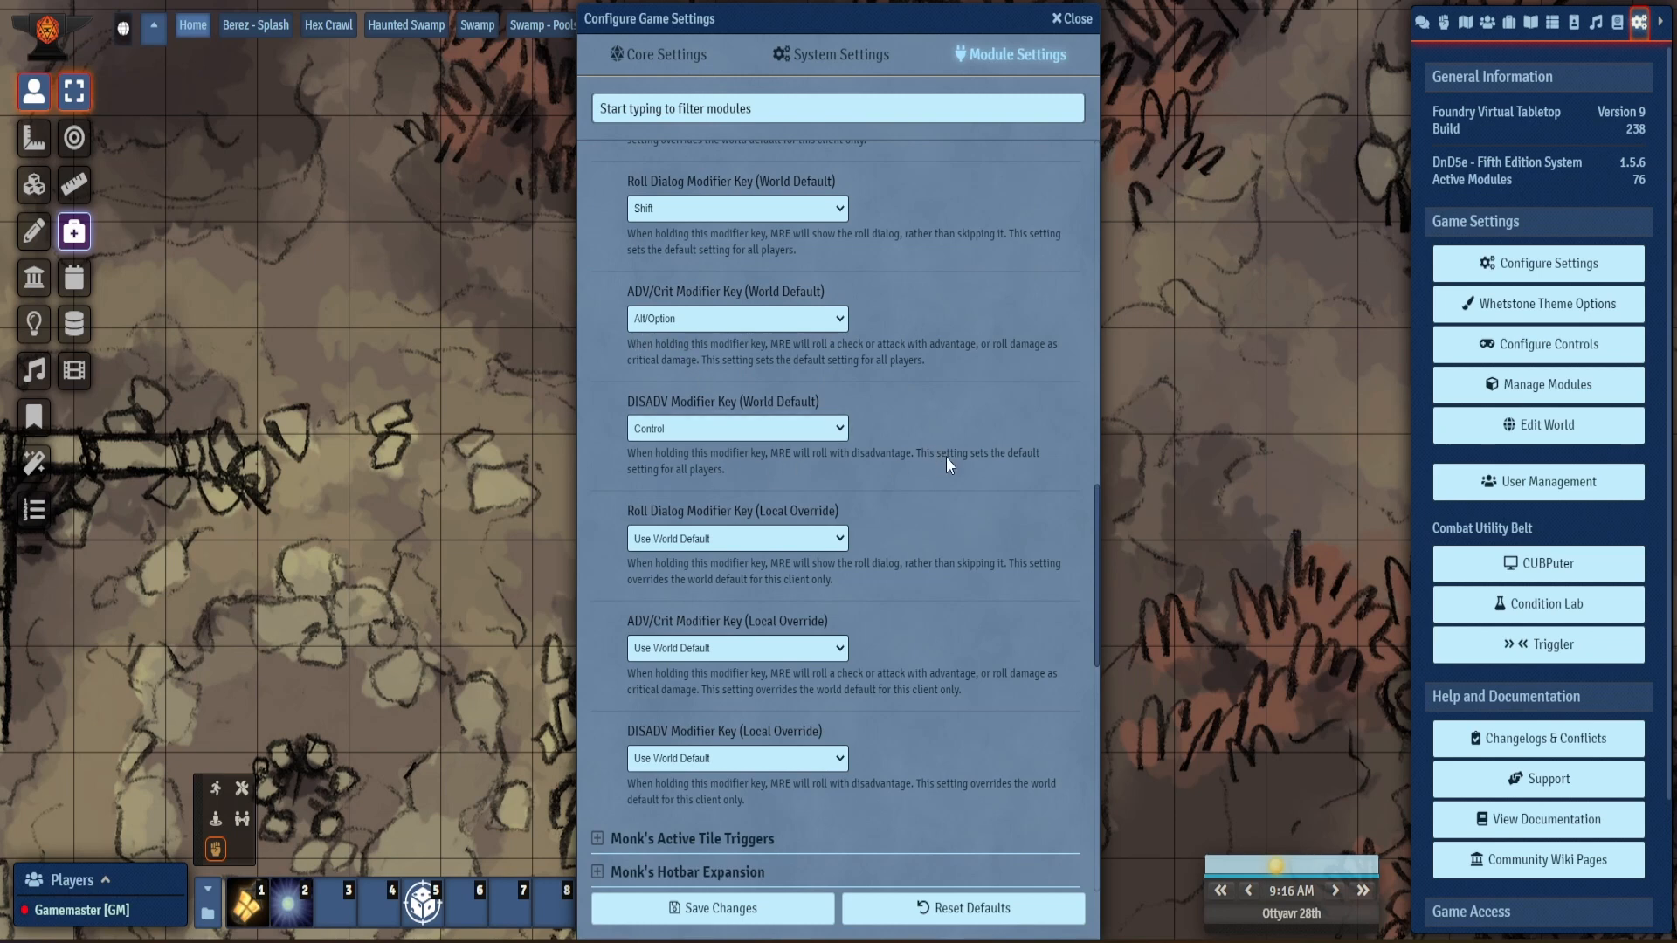
scroll(947, 457, down, 2)
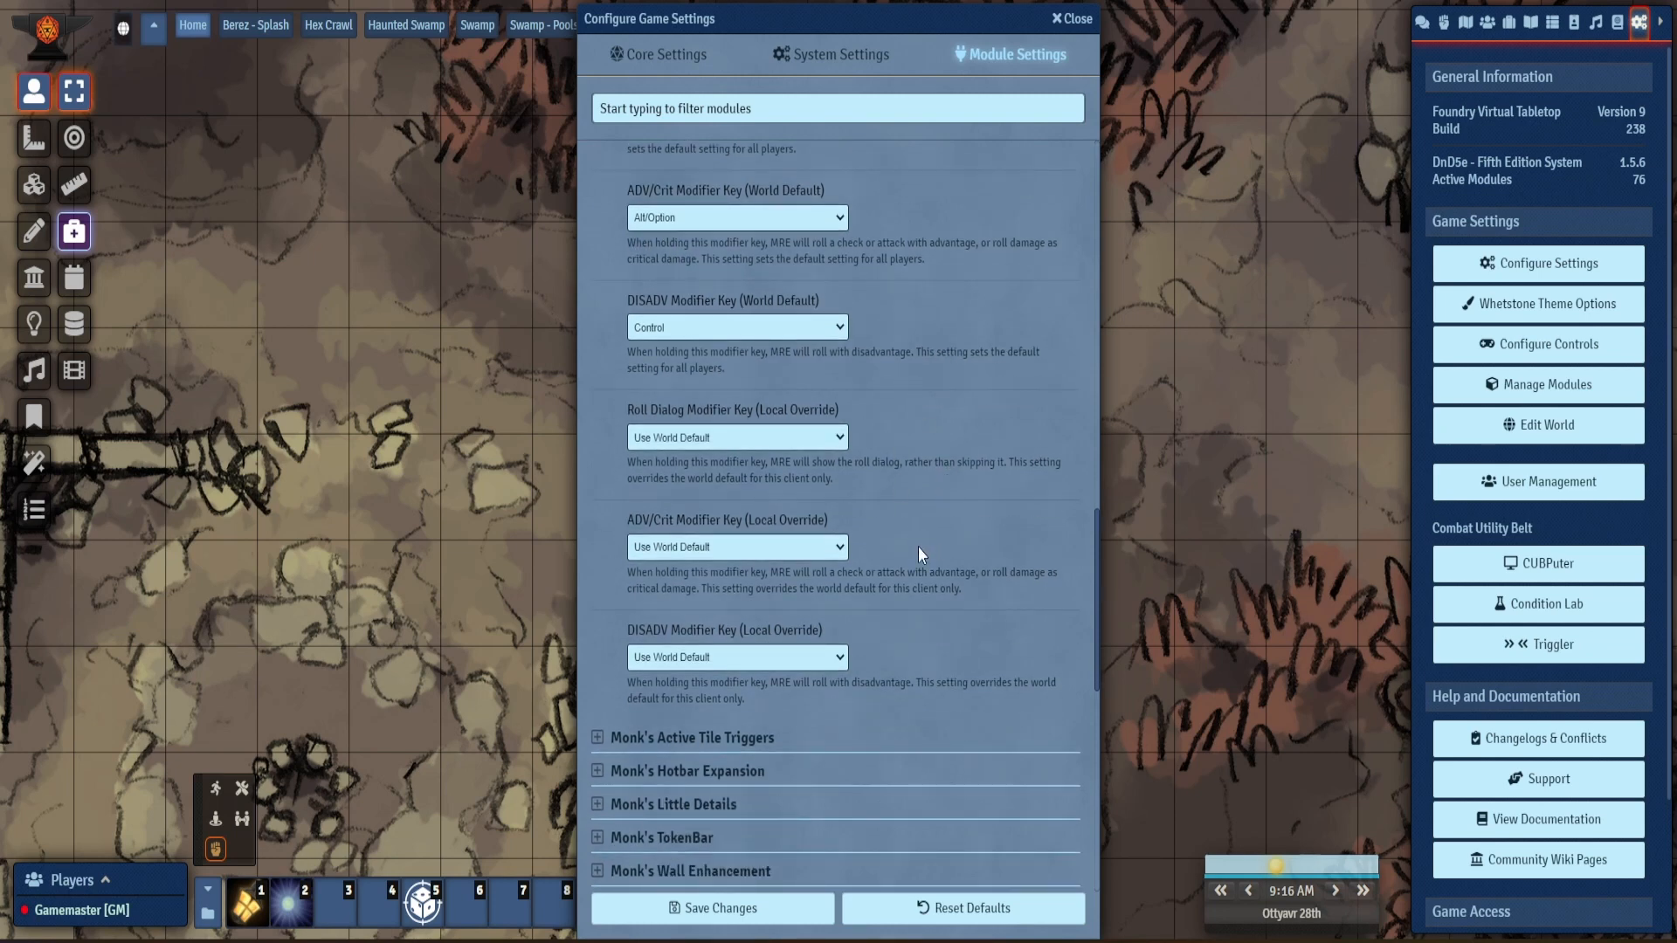
click(1071, 19)
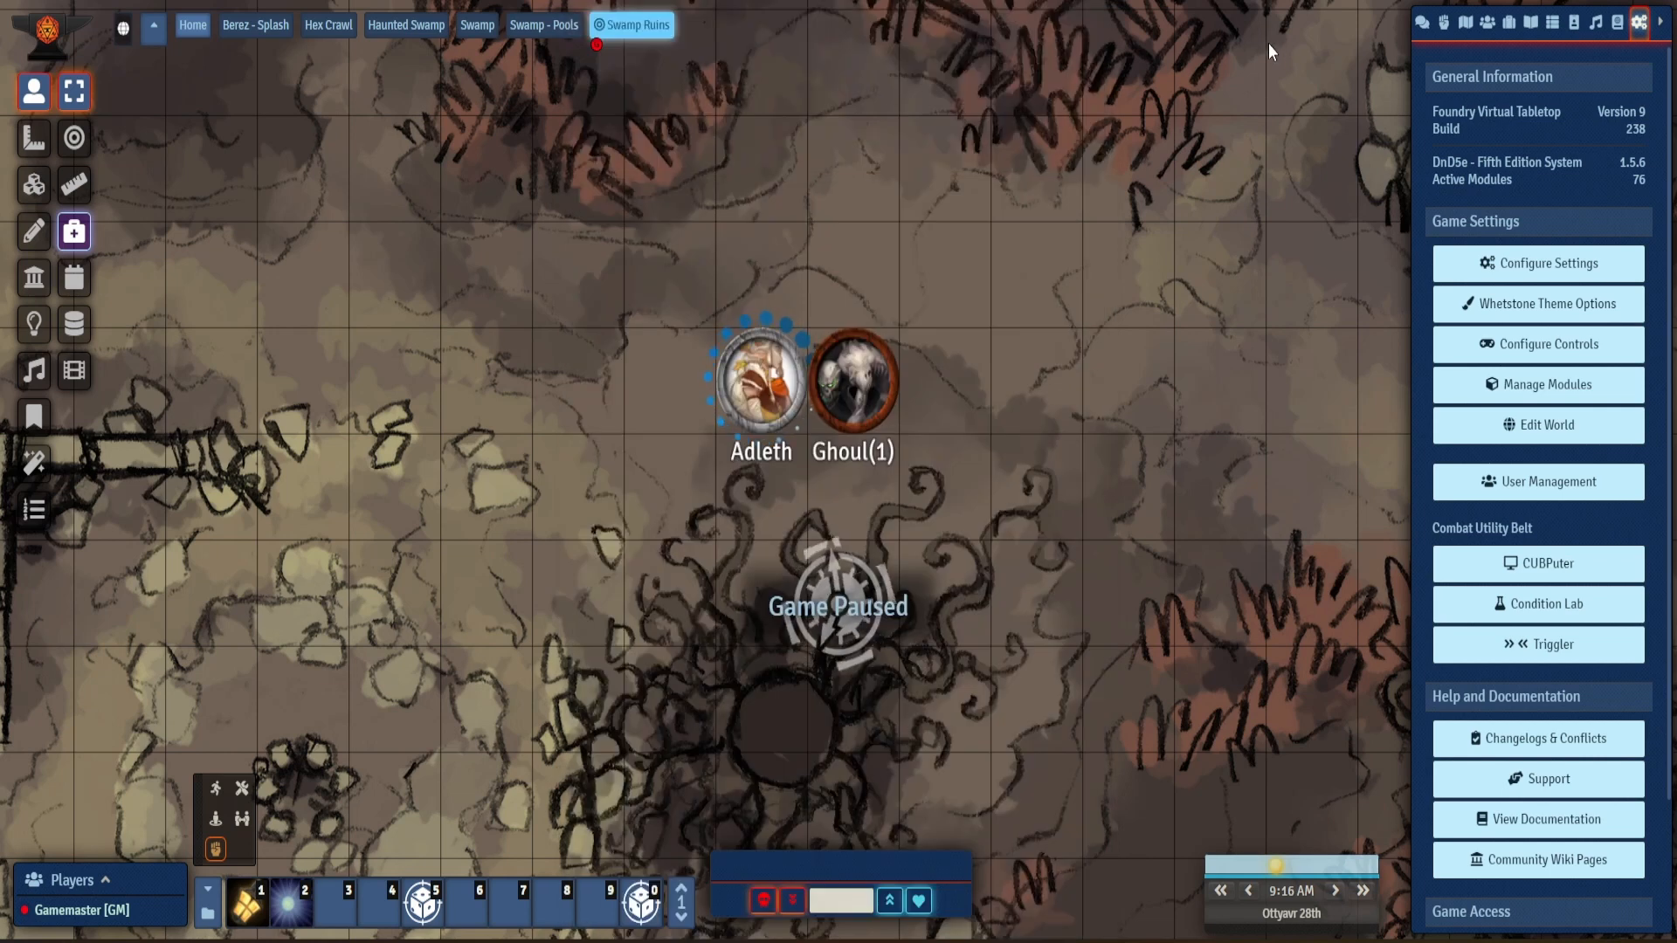
- Show the chat log, open Adleth's sheet clear of the tokens, and roll attack and damage for Dreadful Strike - Longbow
click(1421, 22)
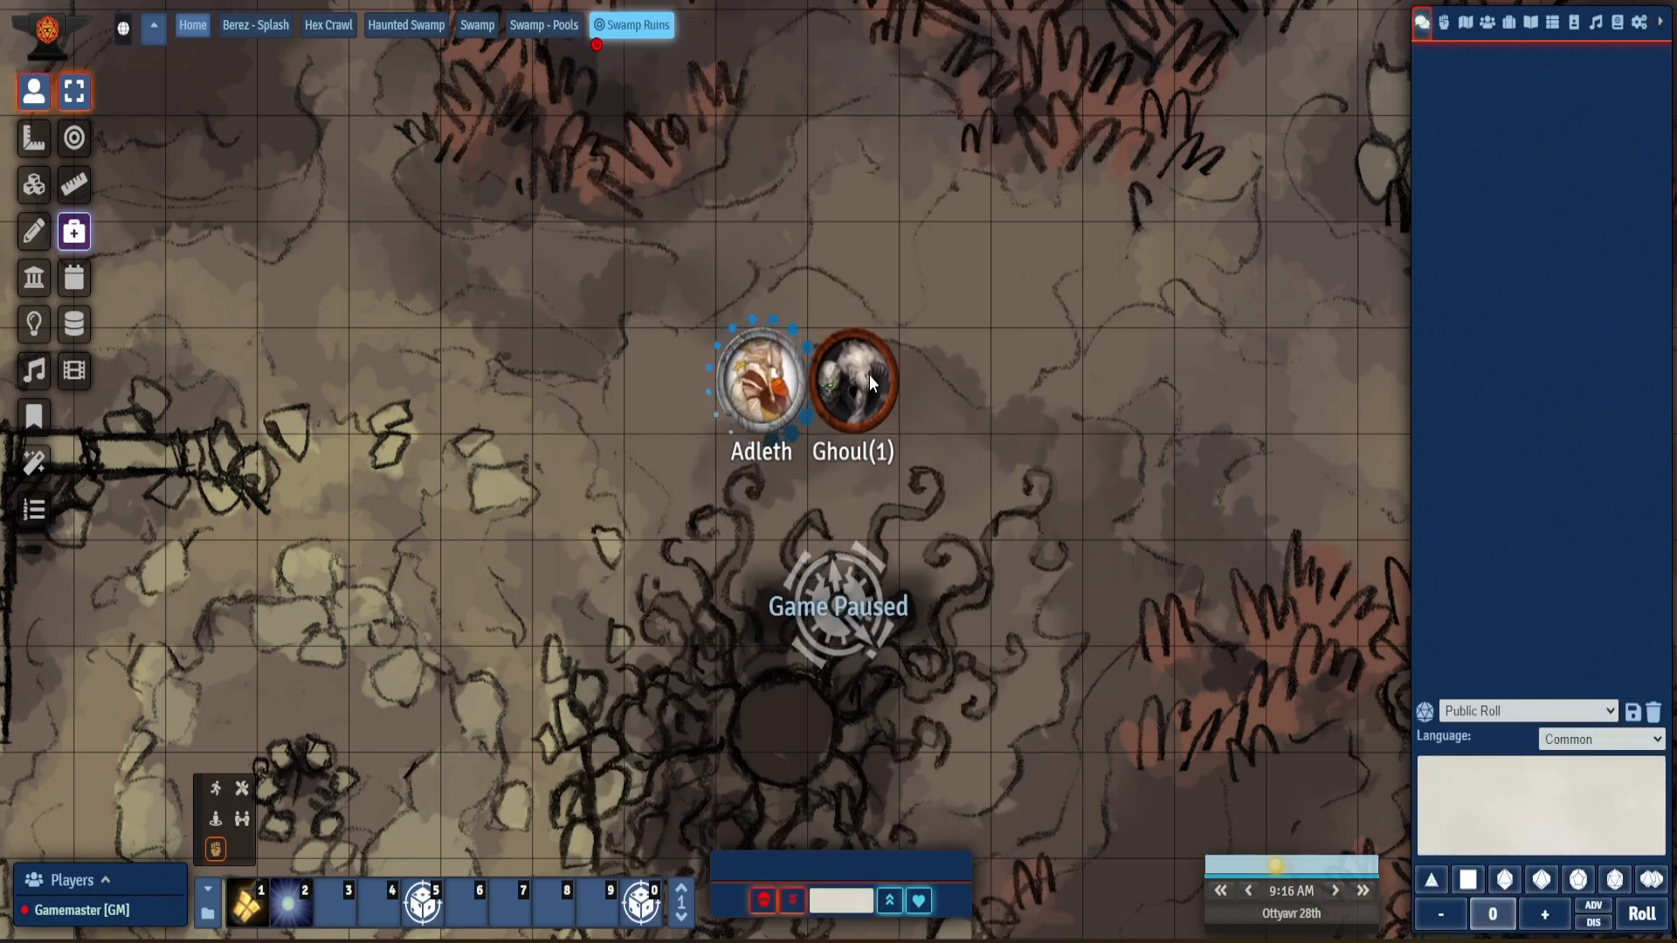
double_click(746, 380)
drag(786, 64, 262, 38)
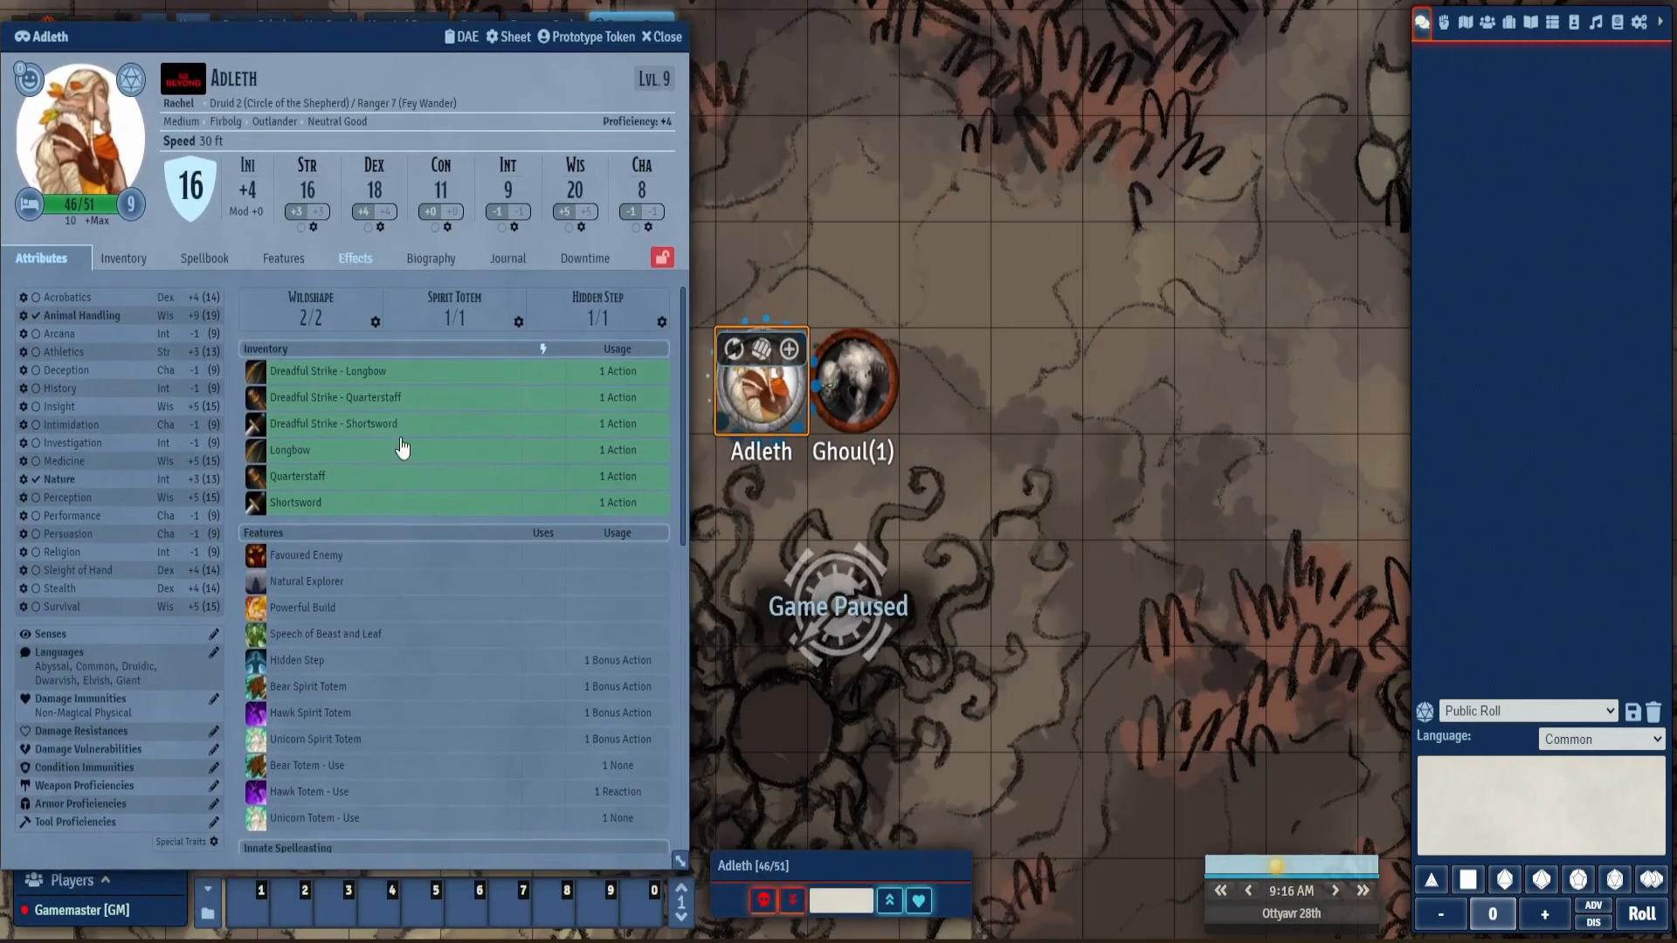
click(255, 371)
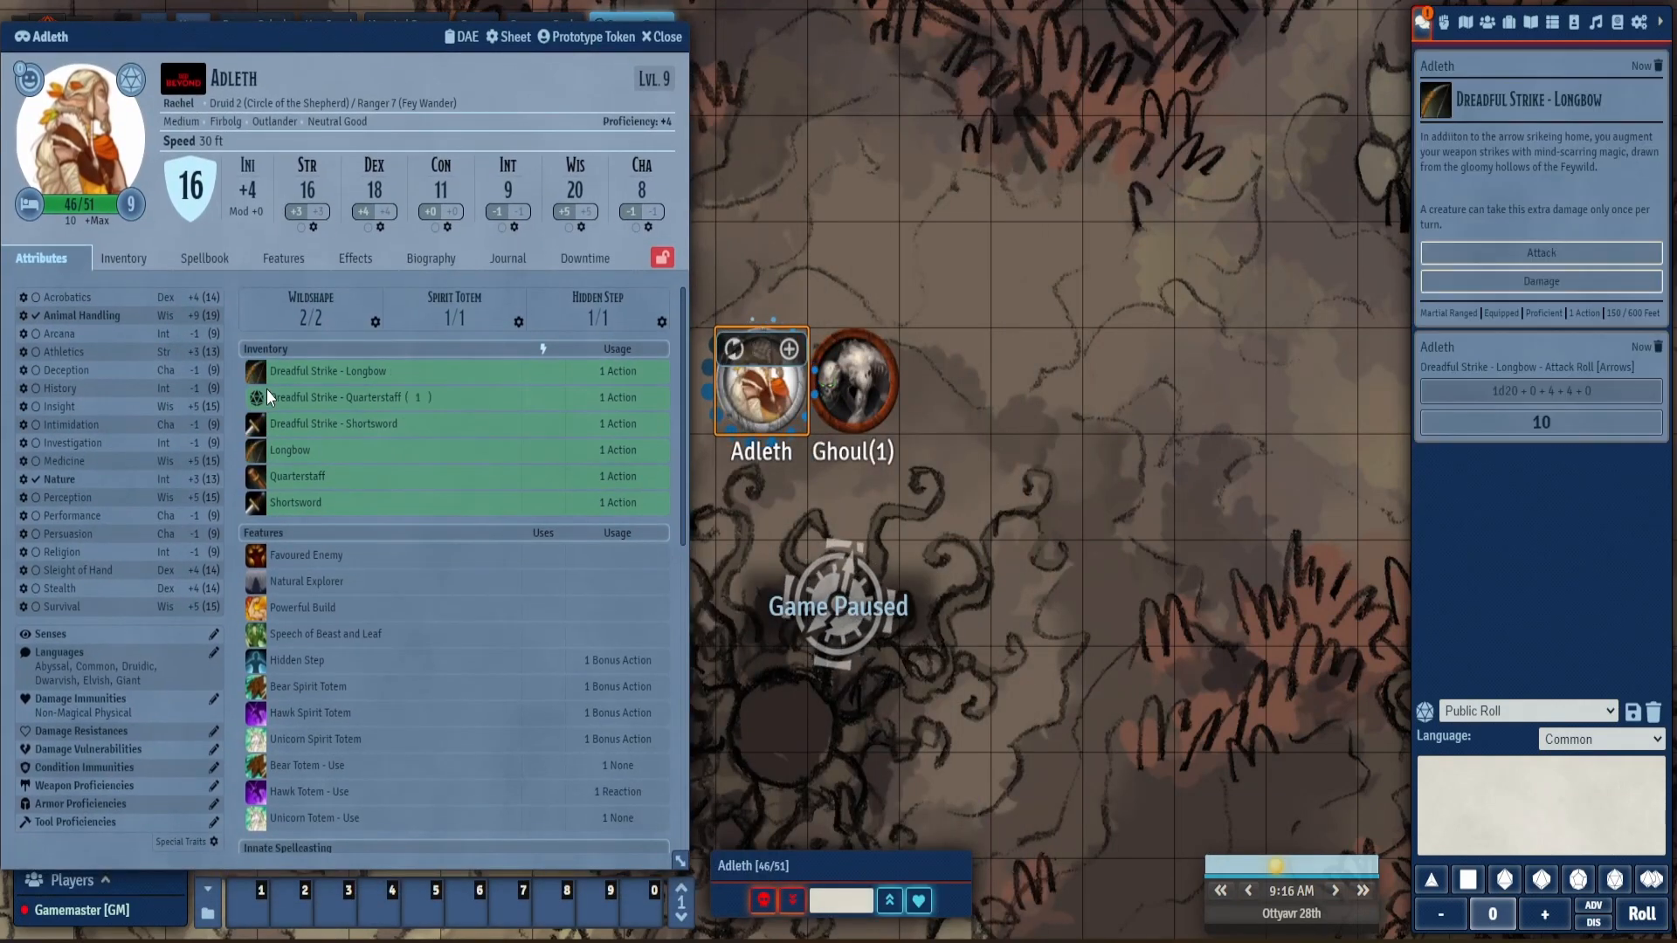
click(1541, 281)
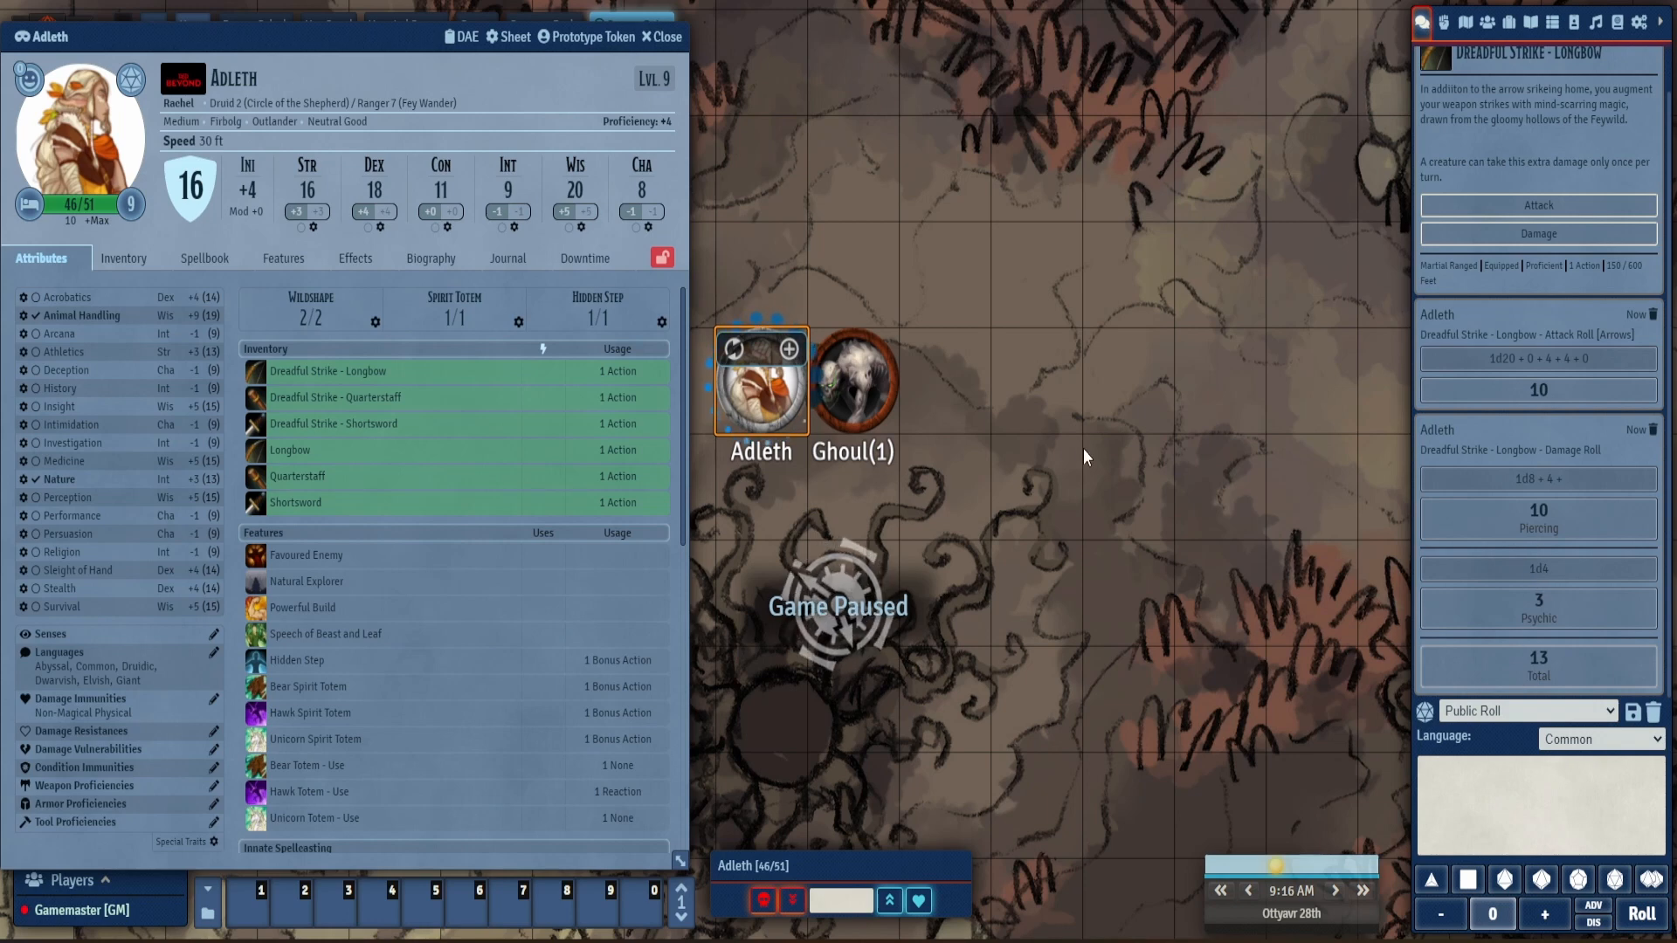
- Inspect the damage application options on the piercing and total results with Ghoul(1) selected, and on the total with no token selected
click(860, 384)
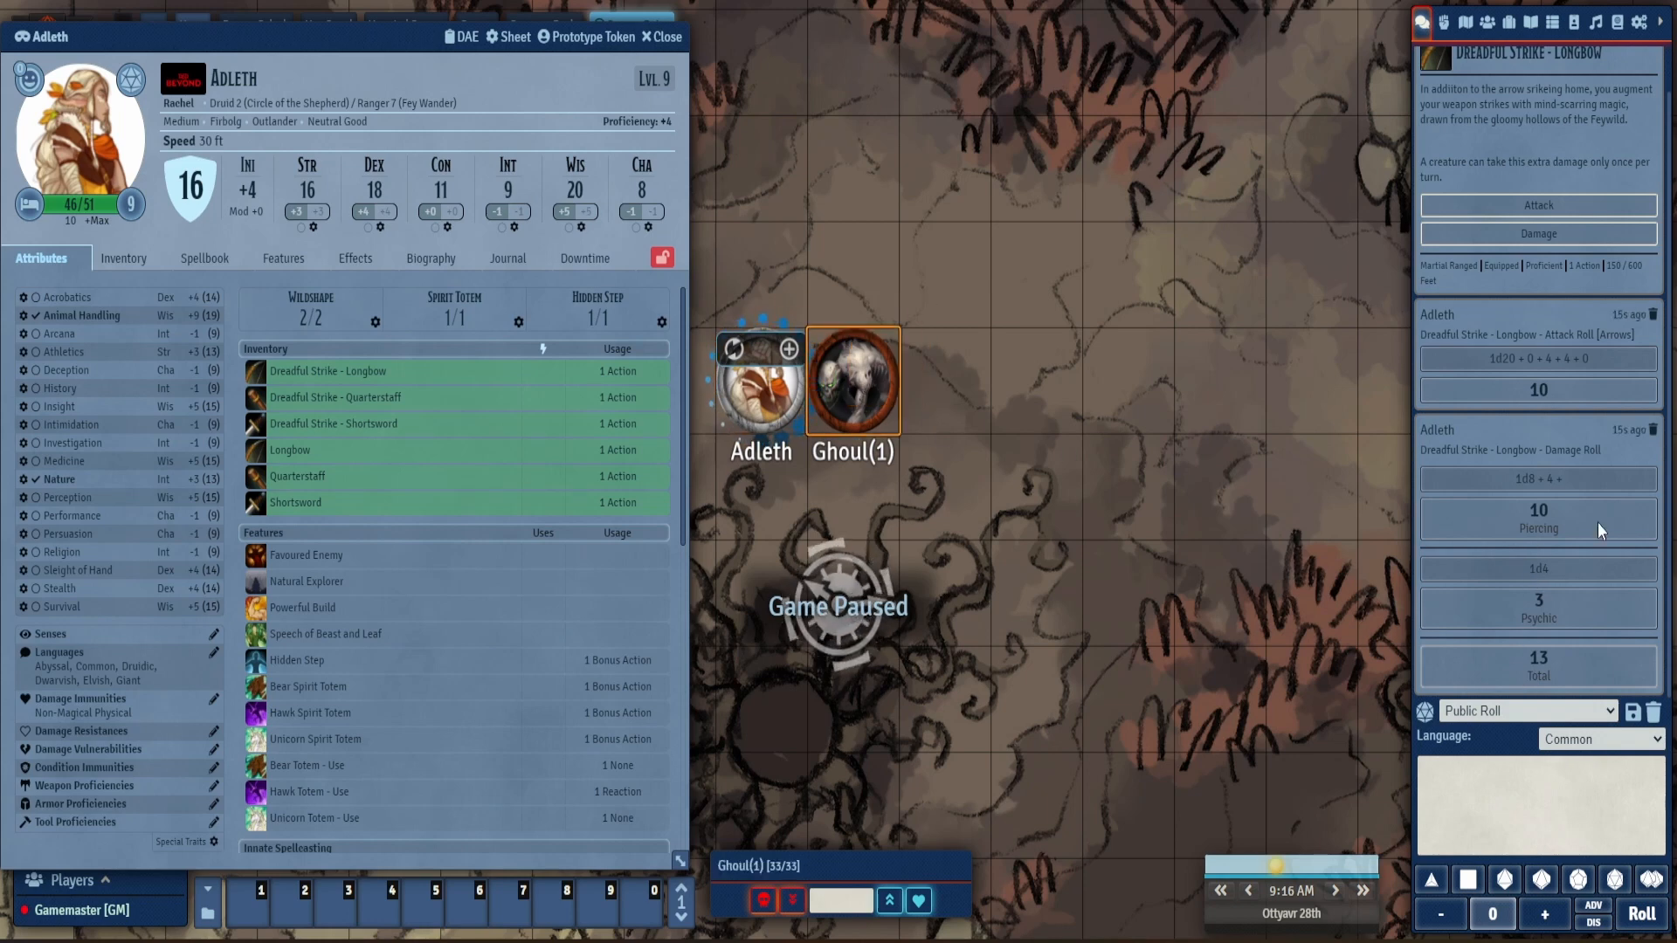
right_click(1546, 519)
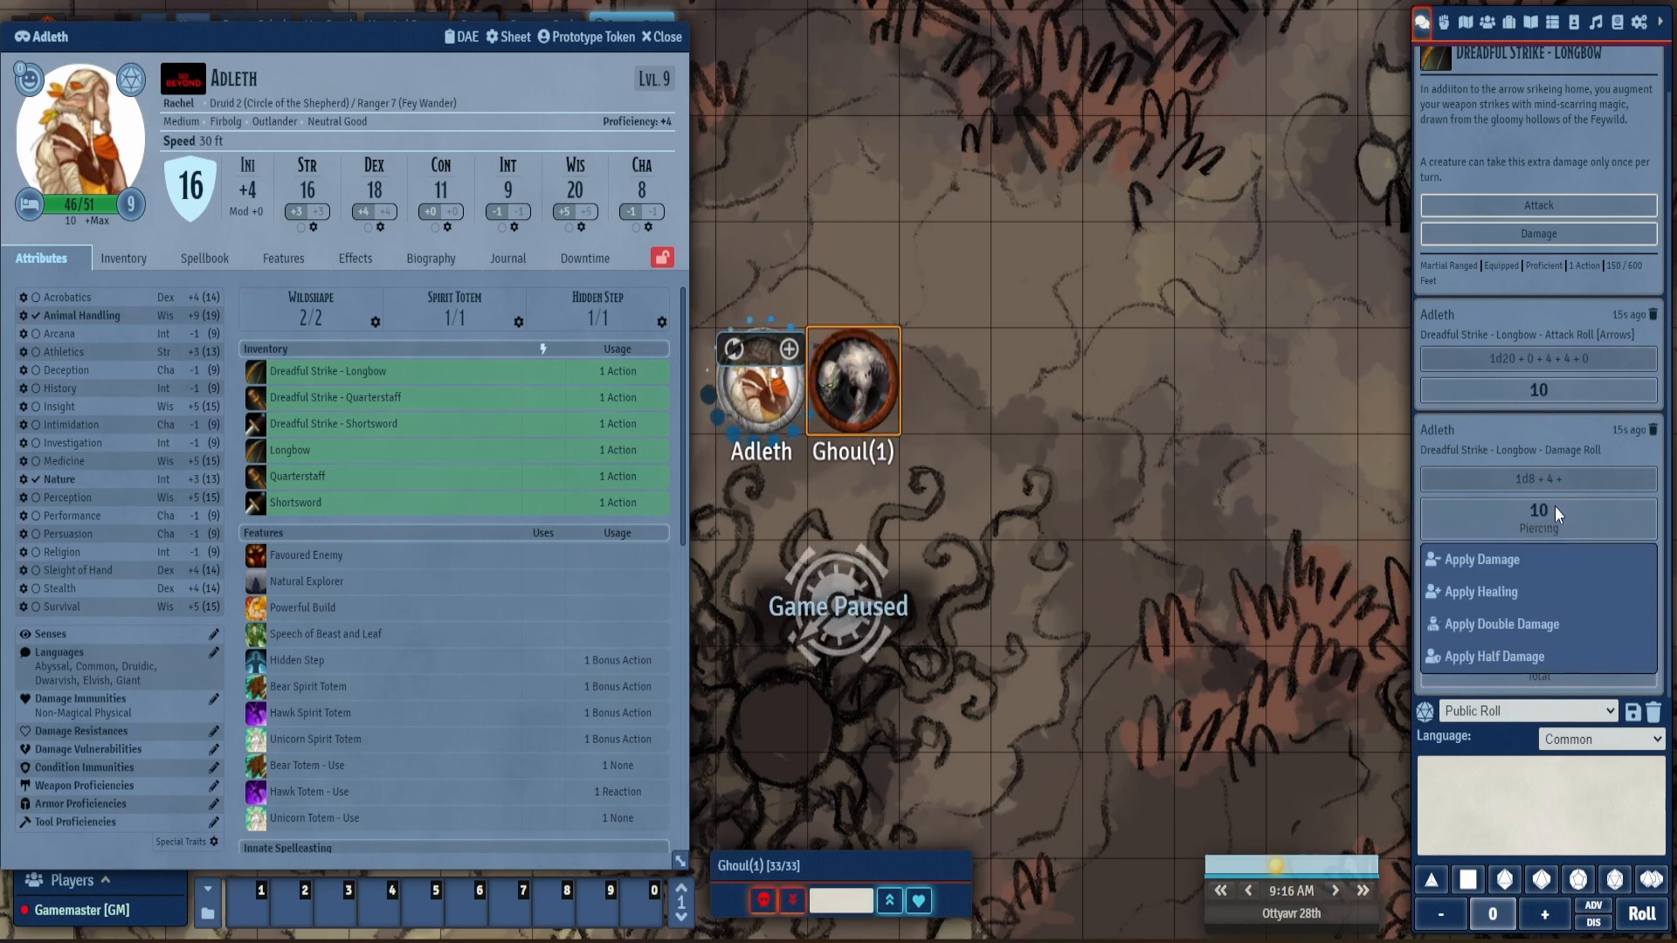
click(1503, 690)
right_click(1521, 670)
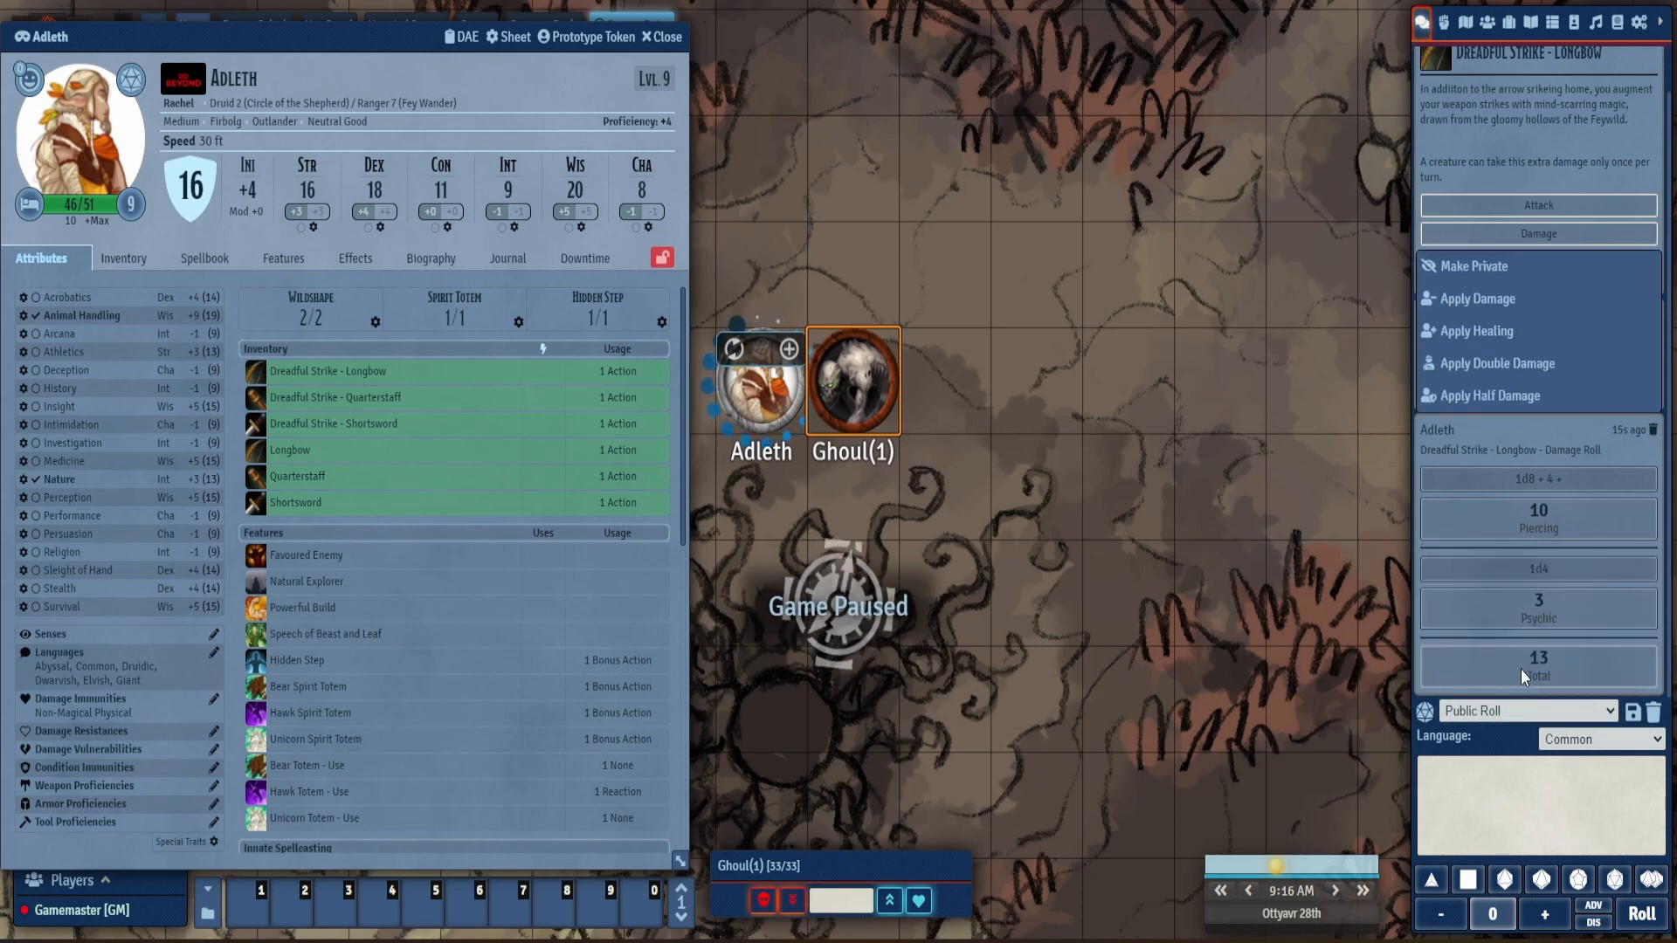
click(1339, 572)
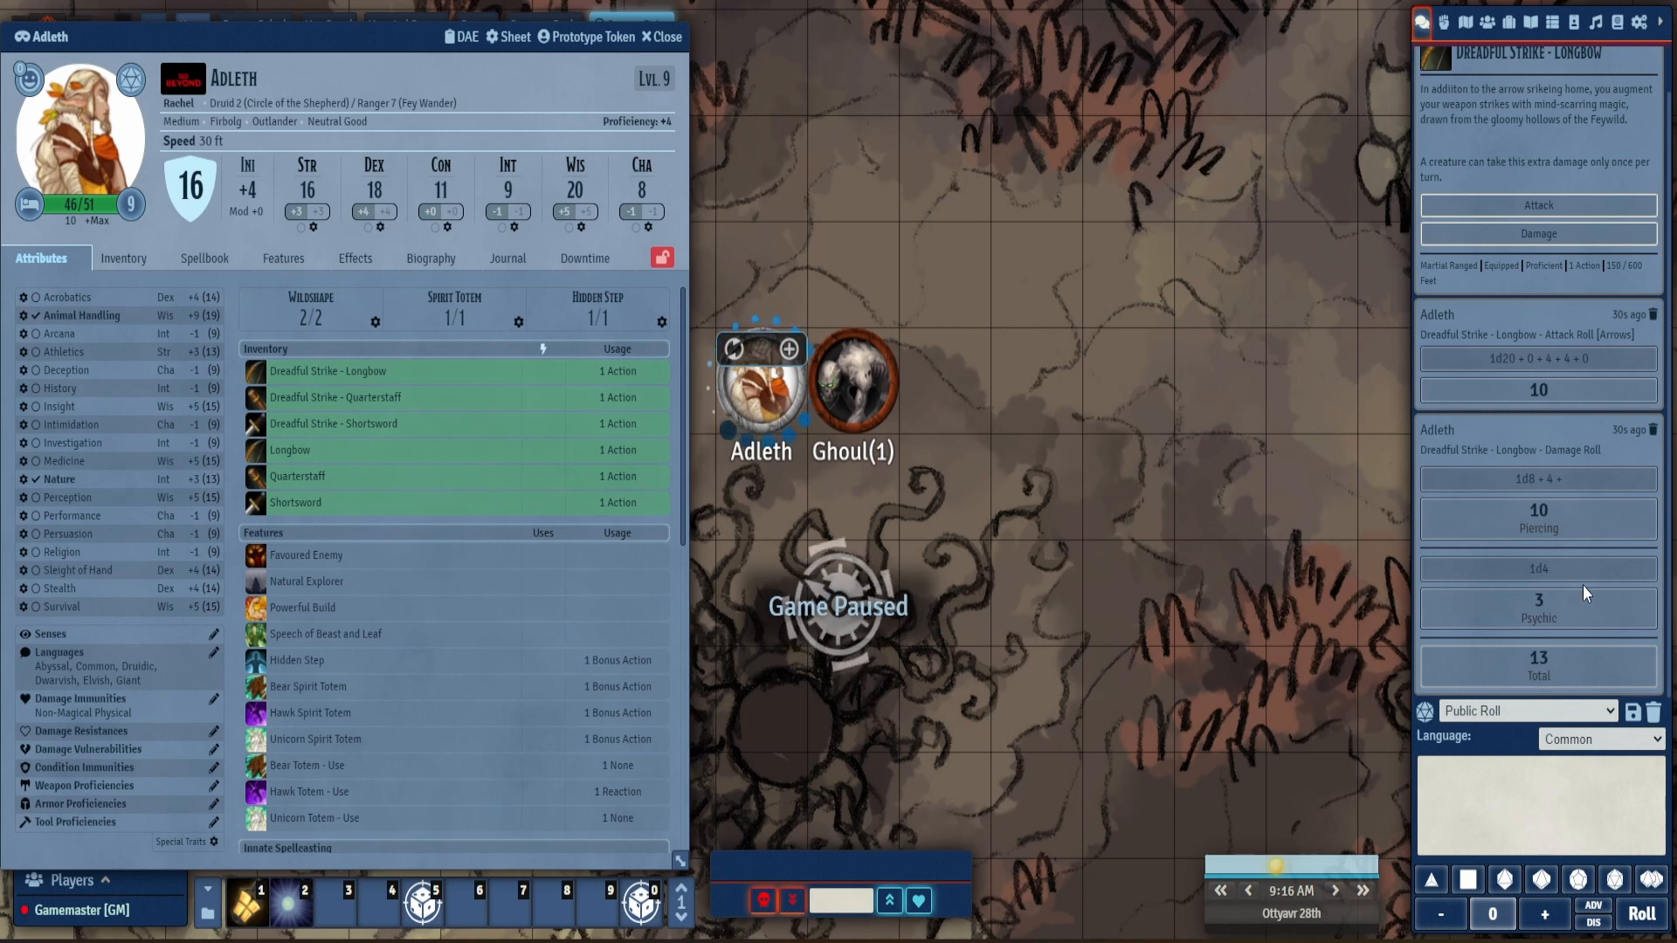
right_click(1537, 672)
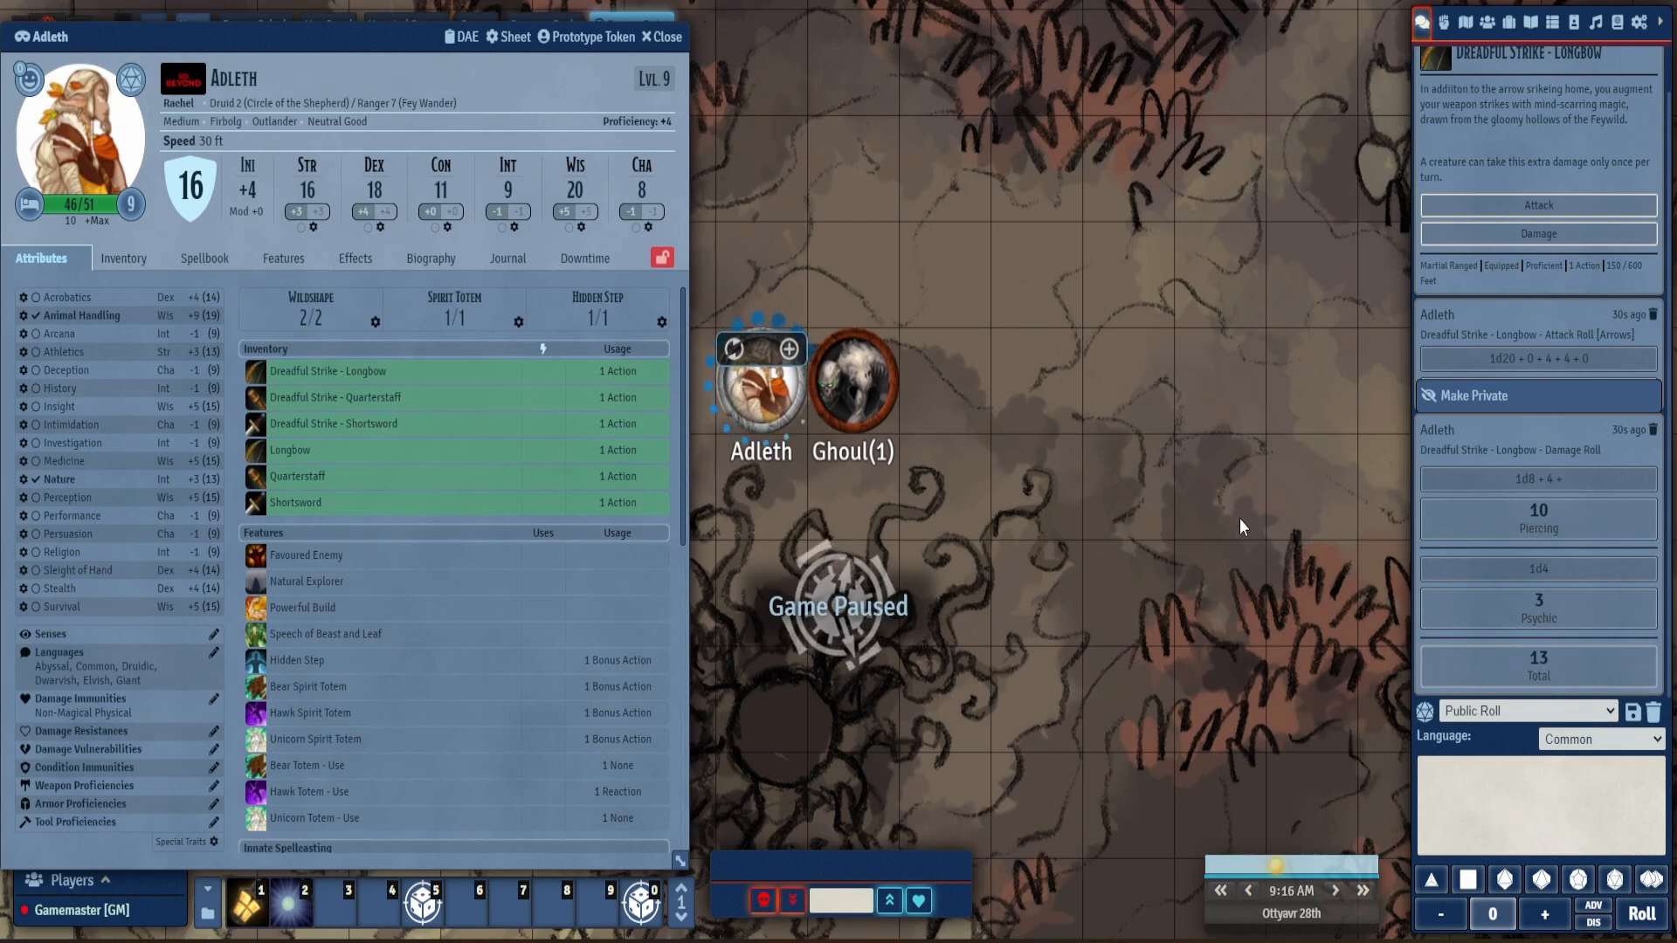
- Roll Dreadful Strike - Longbow normally with a situational bonus of -5, and roll it again with disadvantage and with advantage
click(260, 376)
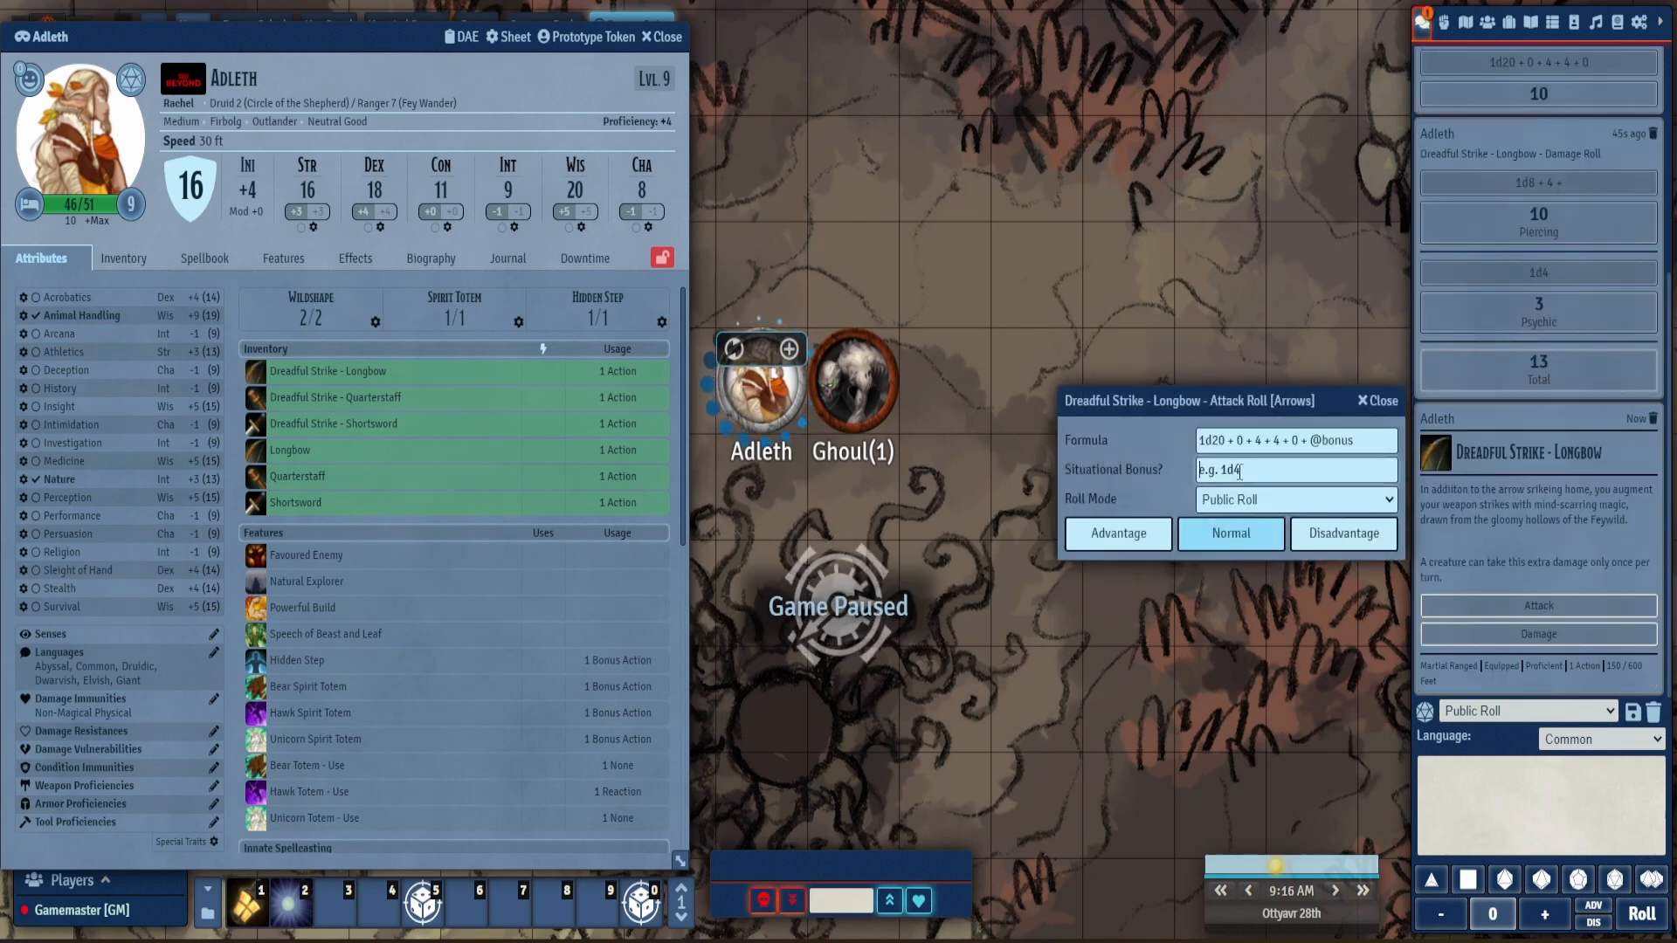
click(1239, 472)
text(-)
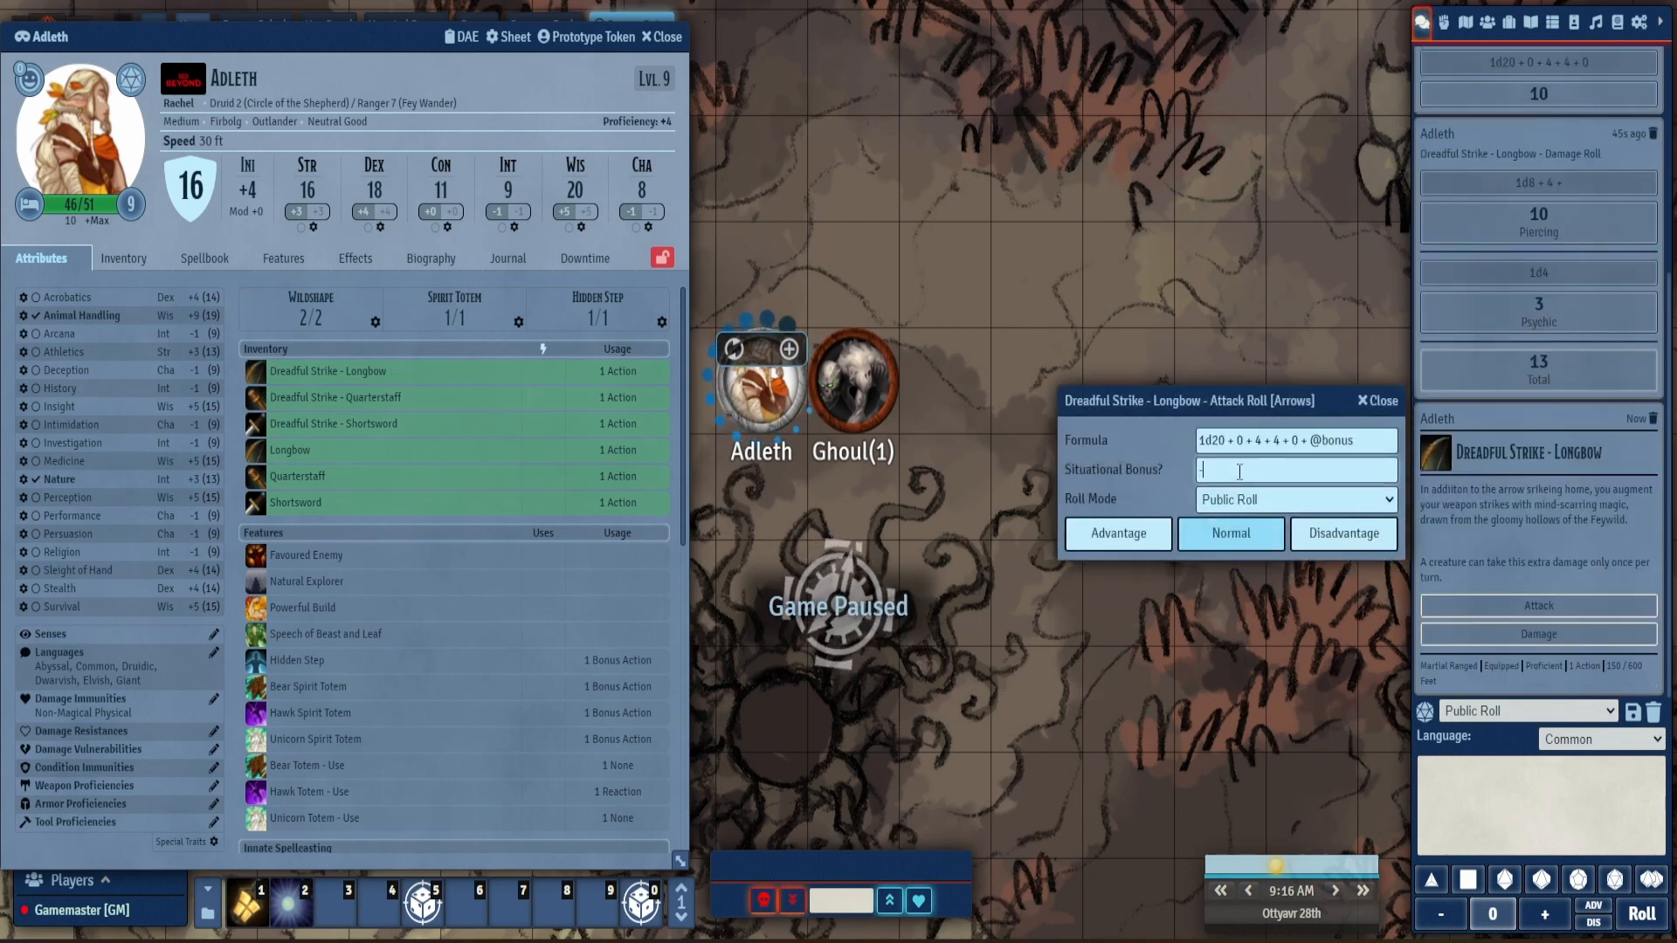
text(5)
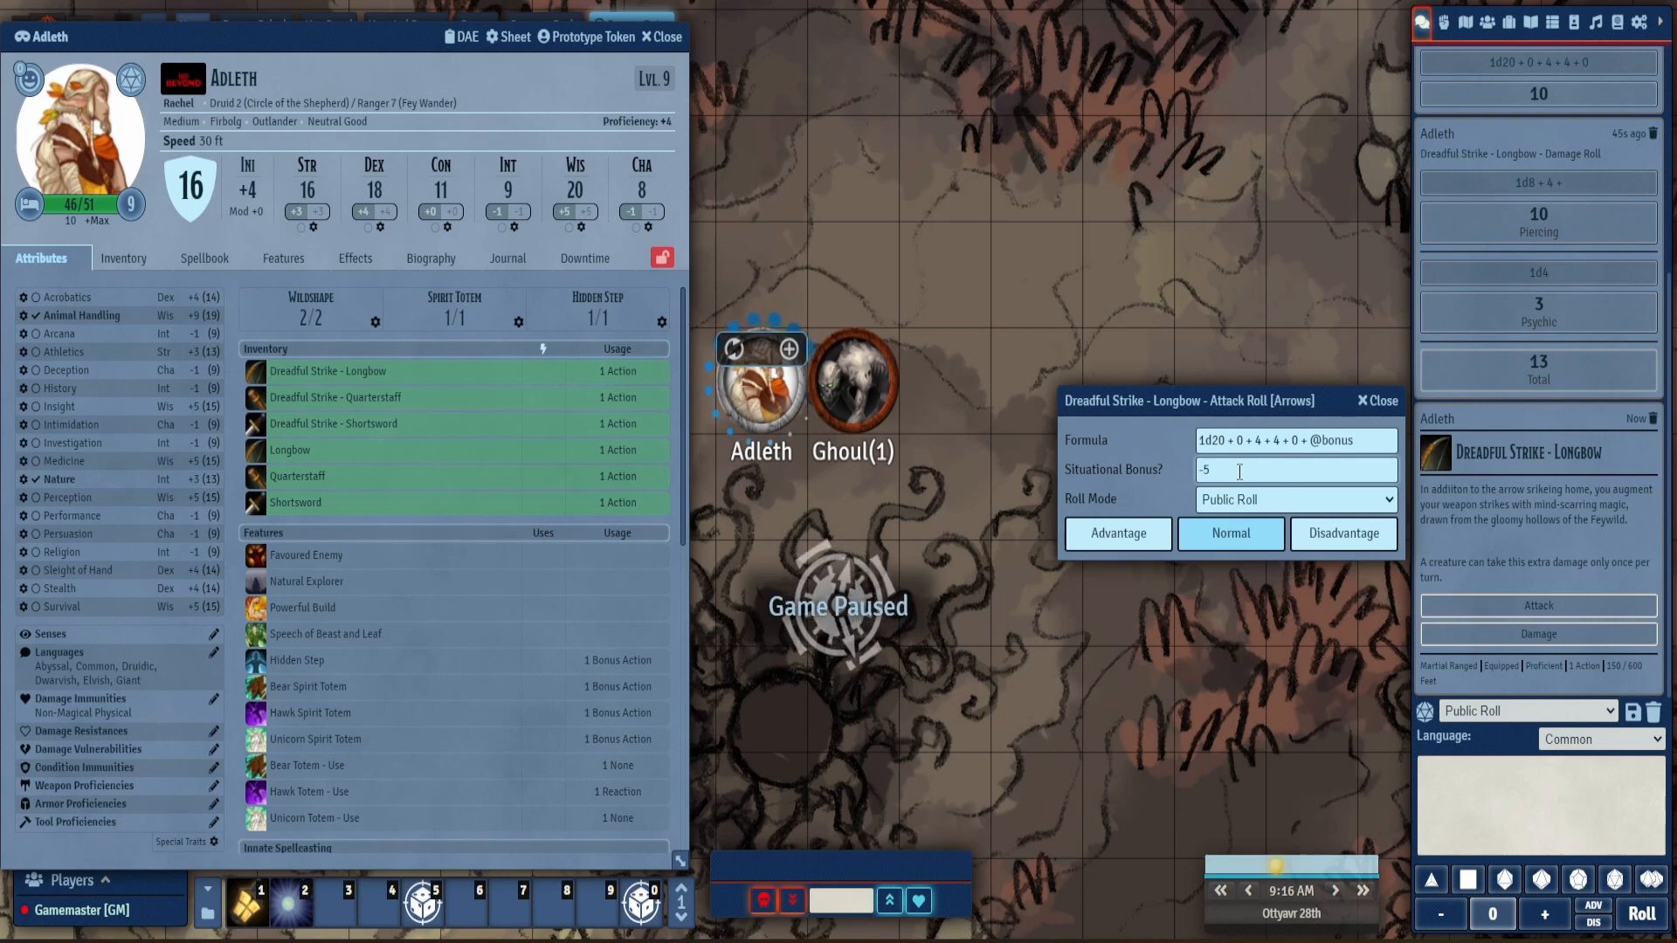
click(1218, 541)
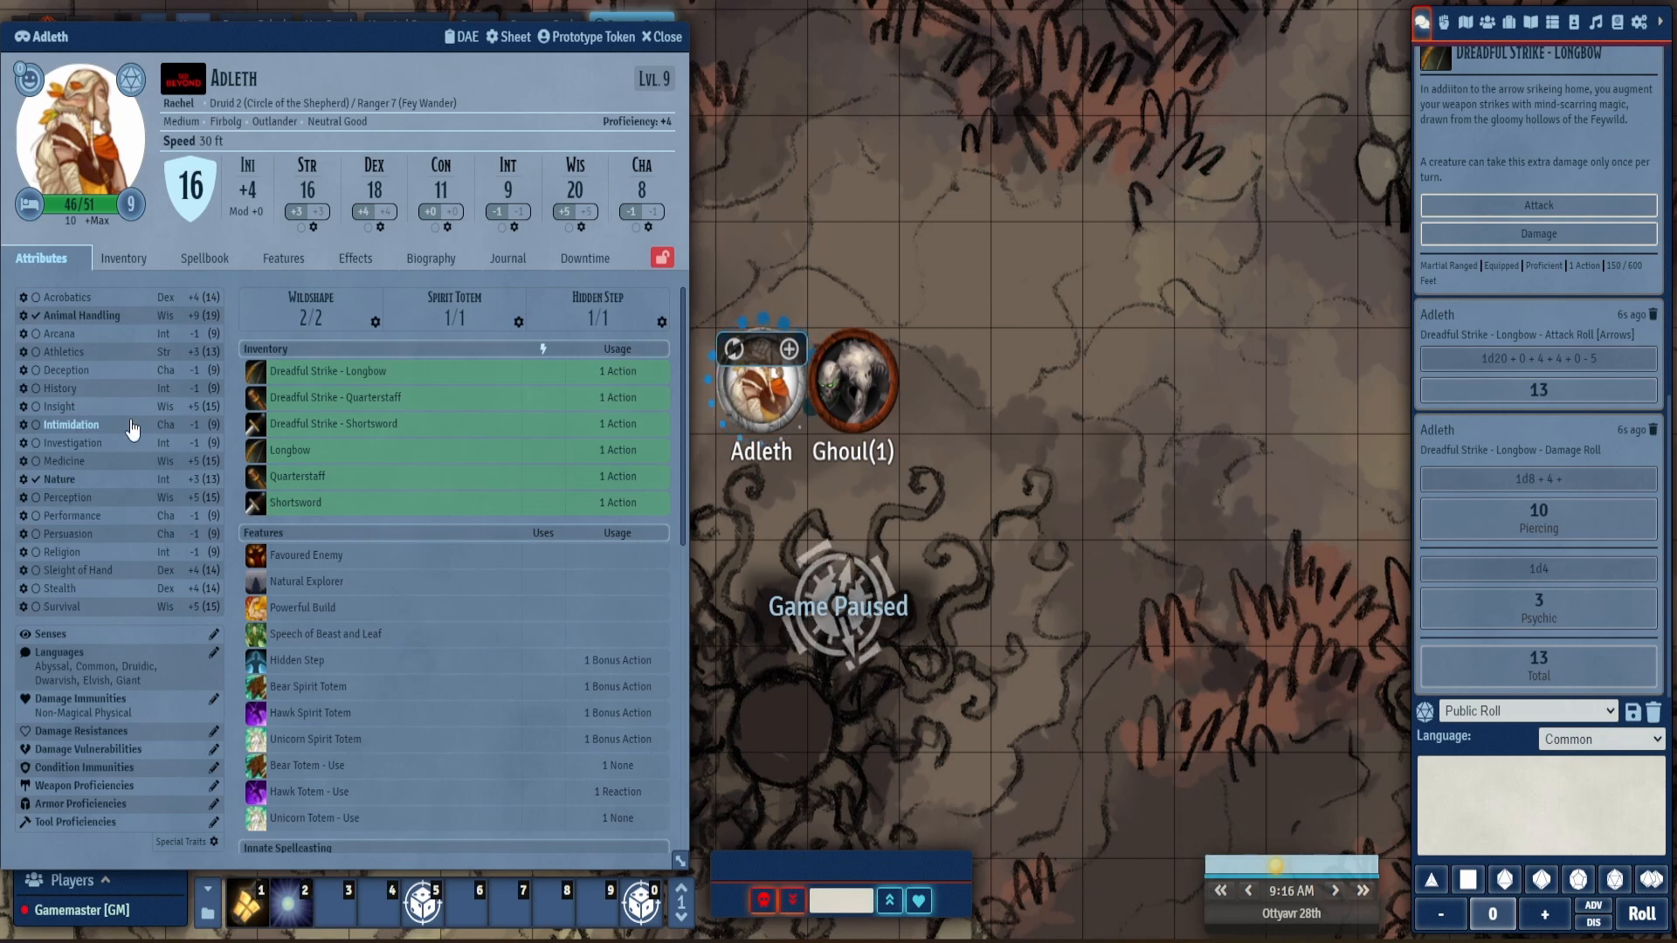
click(256, 377)
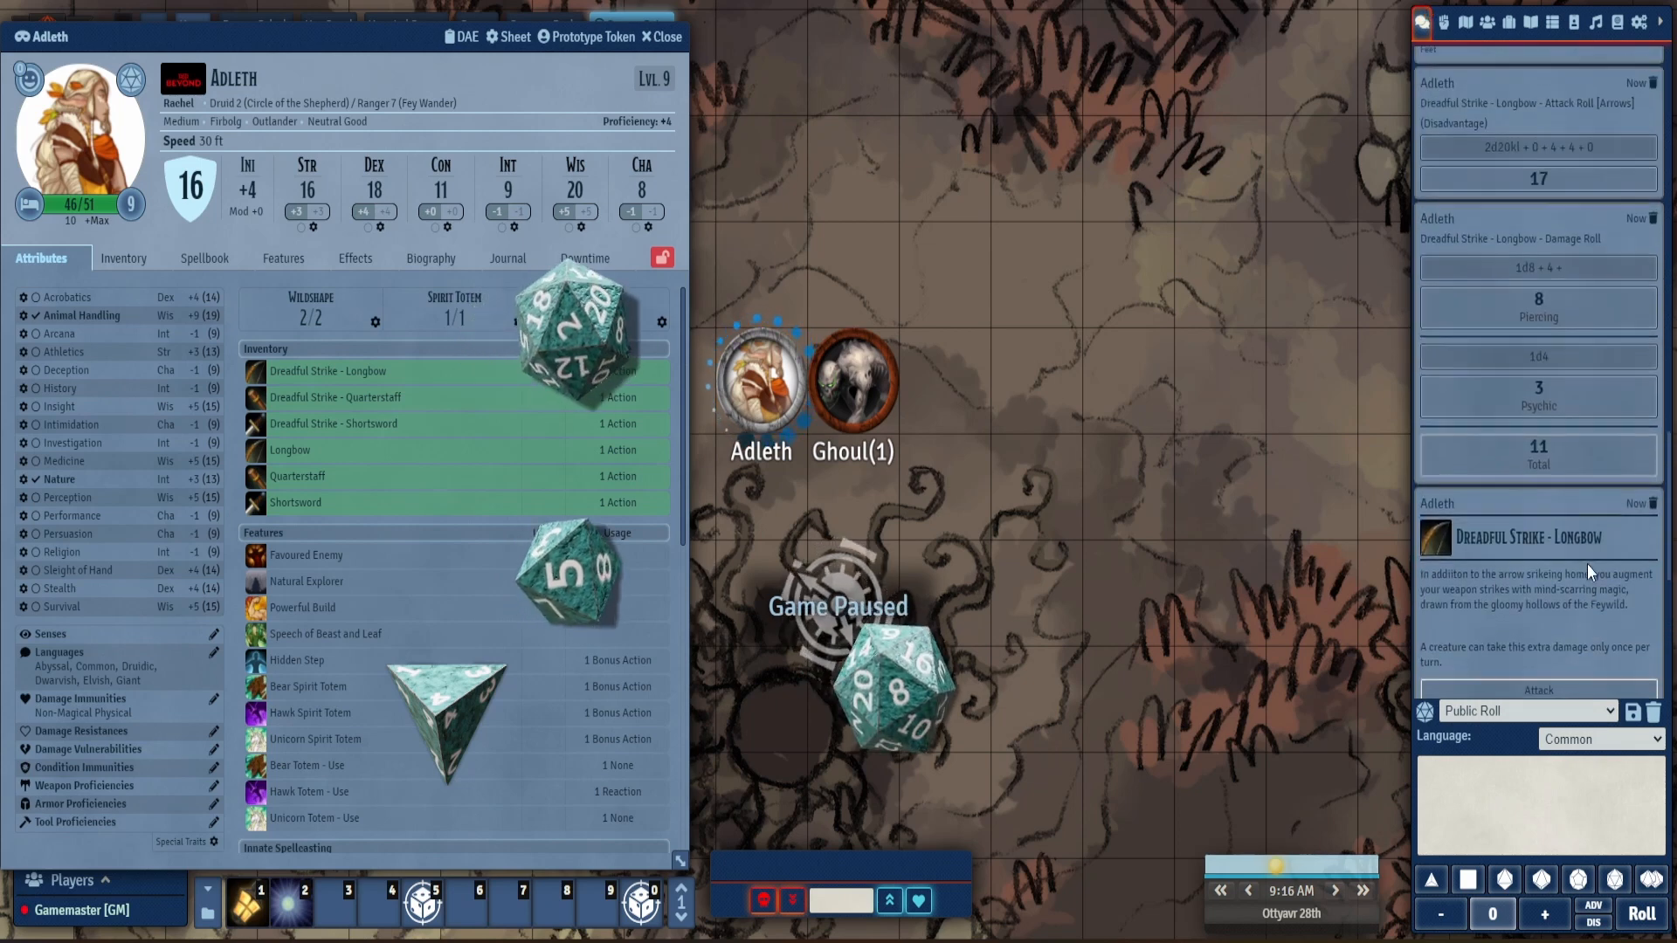
- Cast Hold Person at 2nd Level from Adleth's spellbook and roll the Wisdom saving throw for Ghoul(1)
click(206, 258)
scroll(160, 515, down, 10)
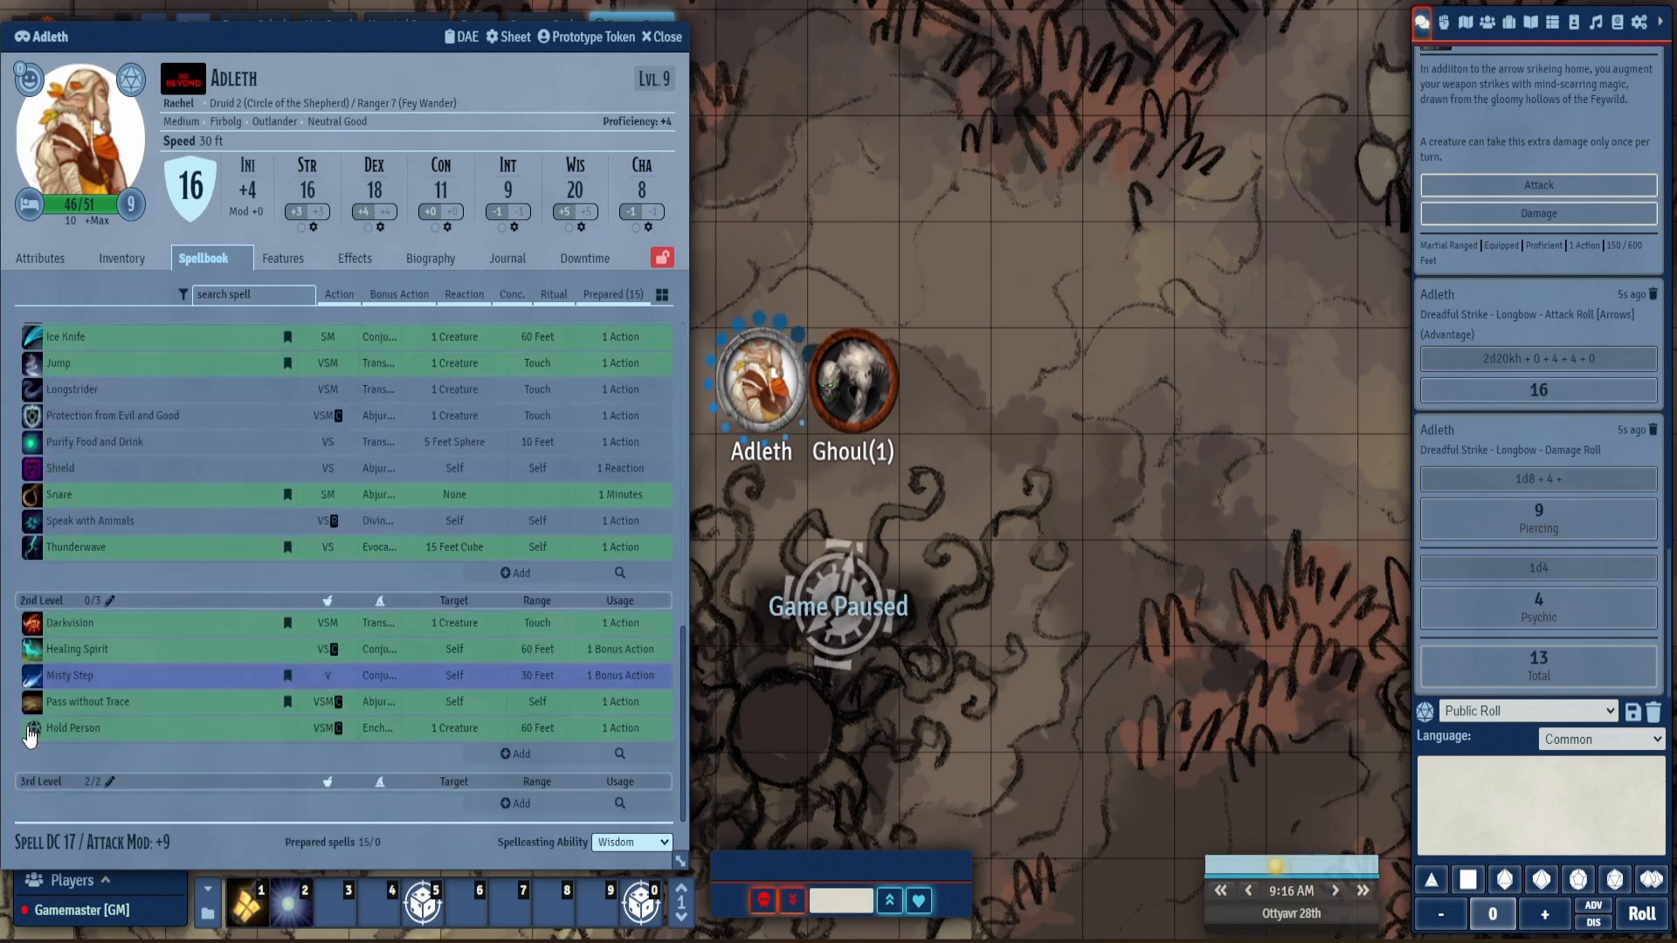
click(30, 732)
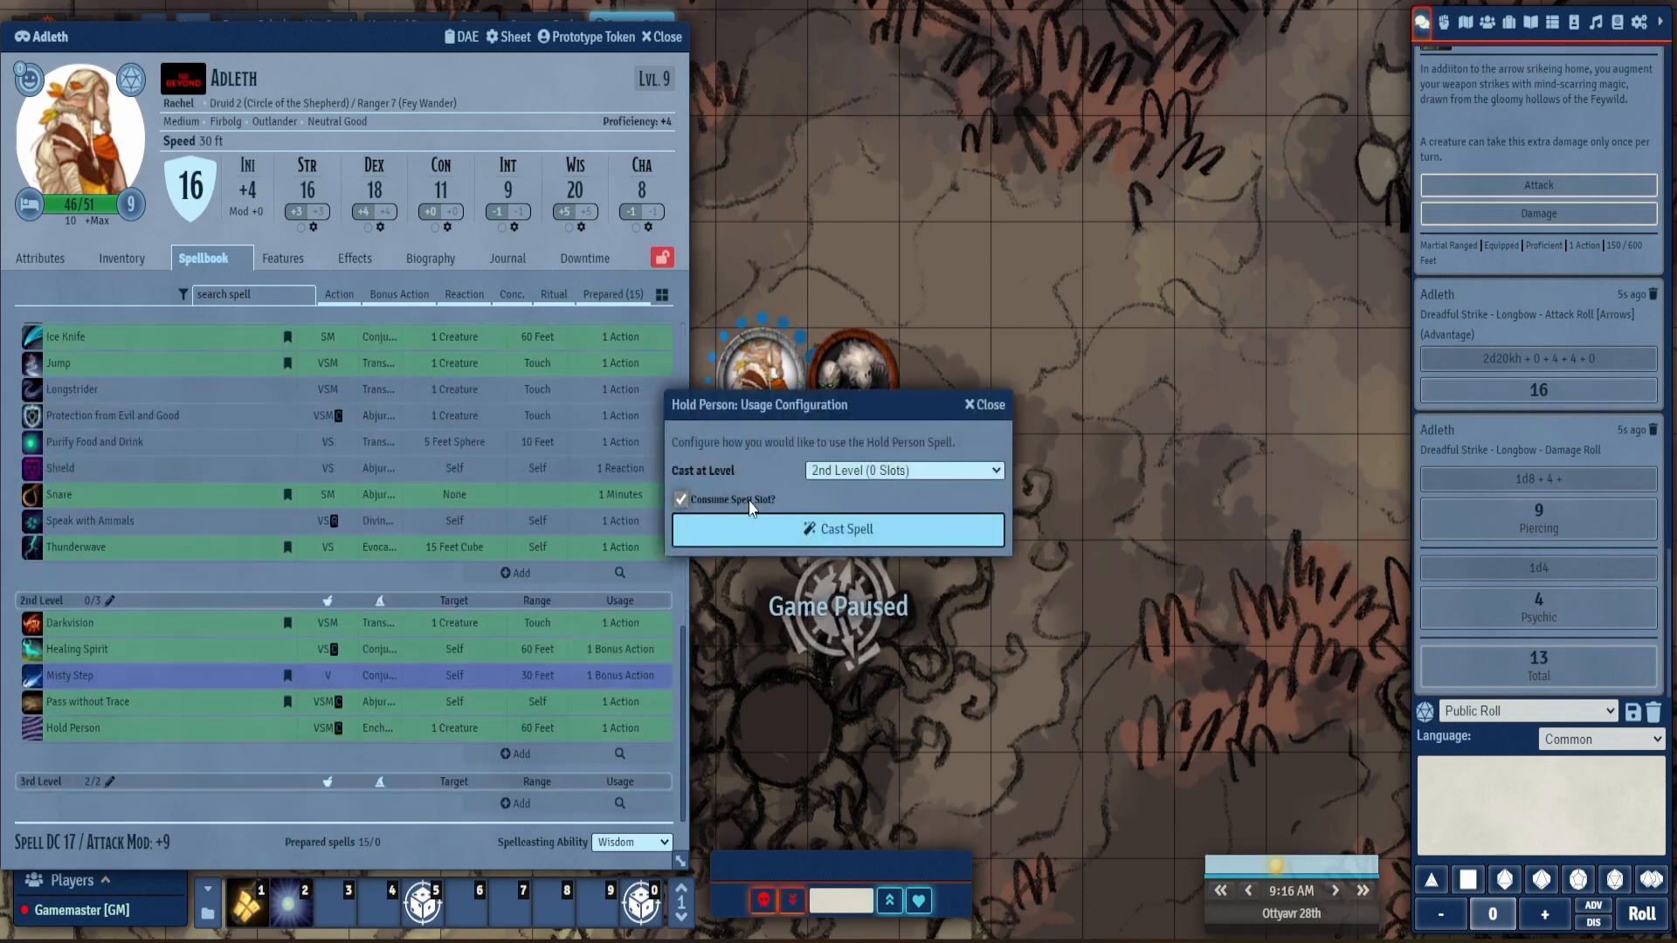
click(791, 531)
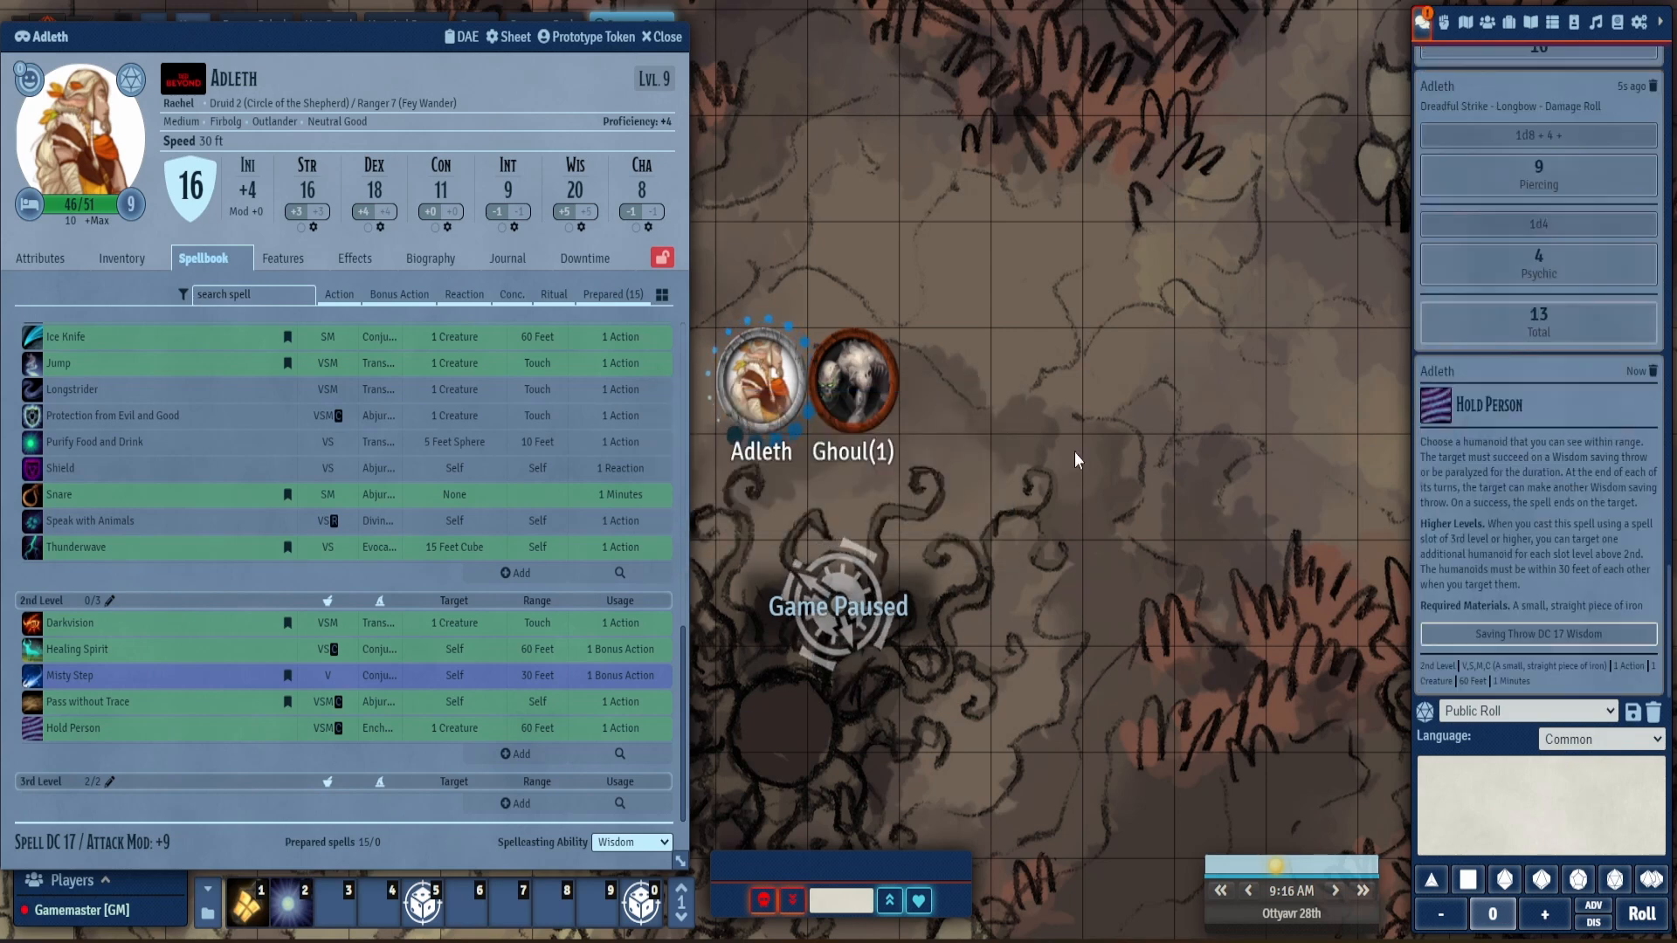
click(869, 384)
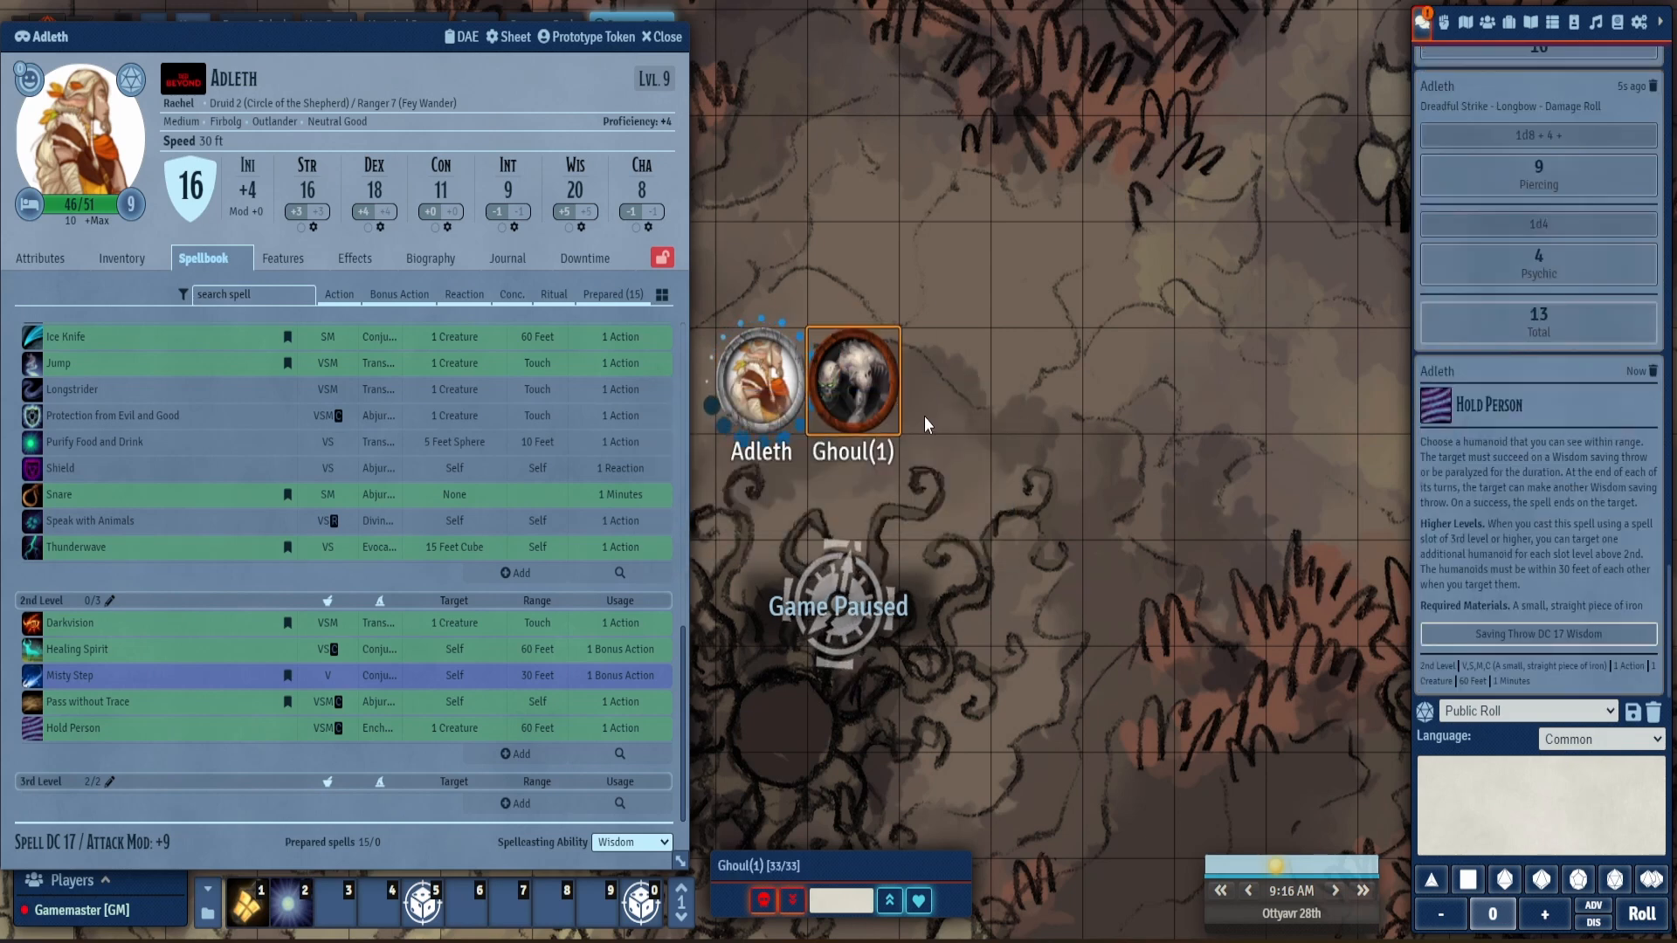
click(1549, 634)
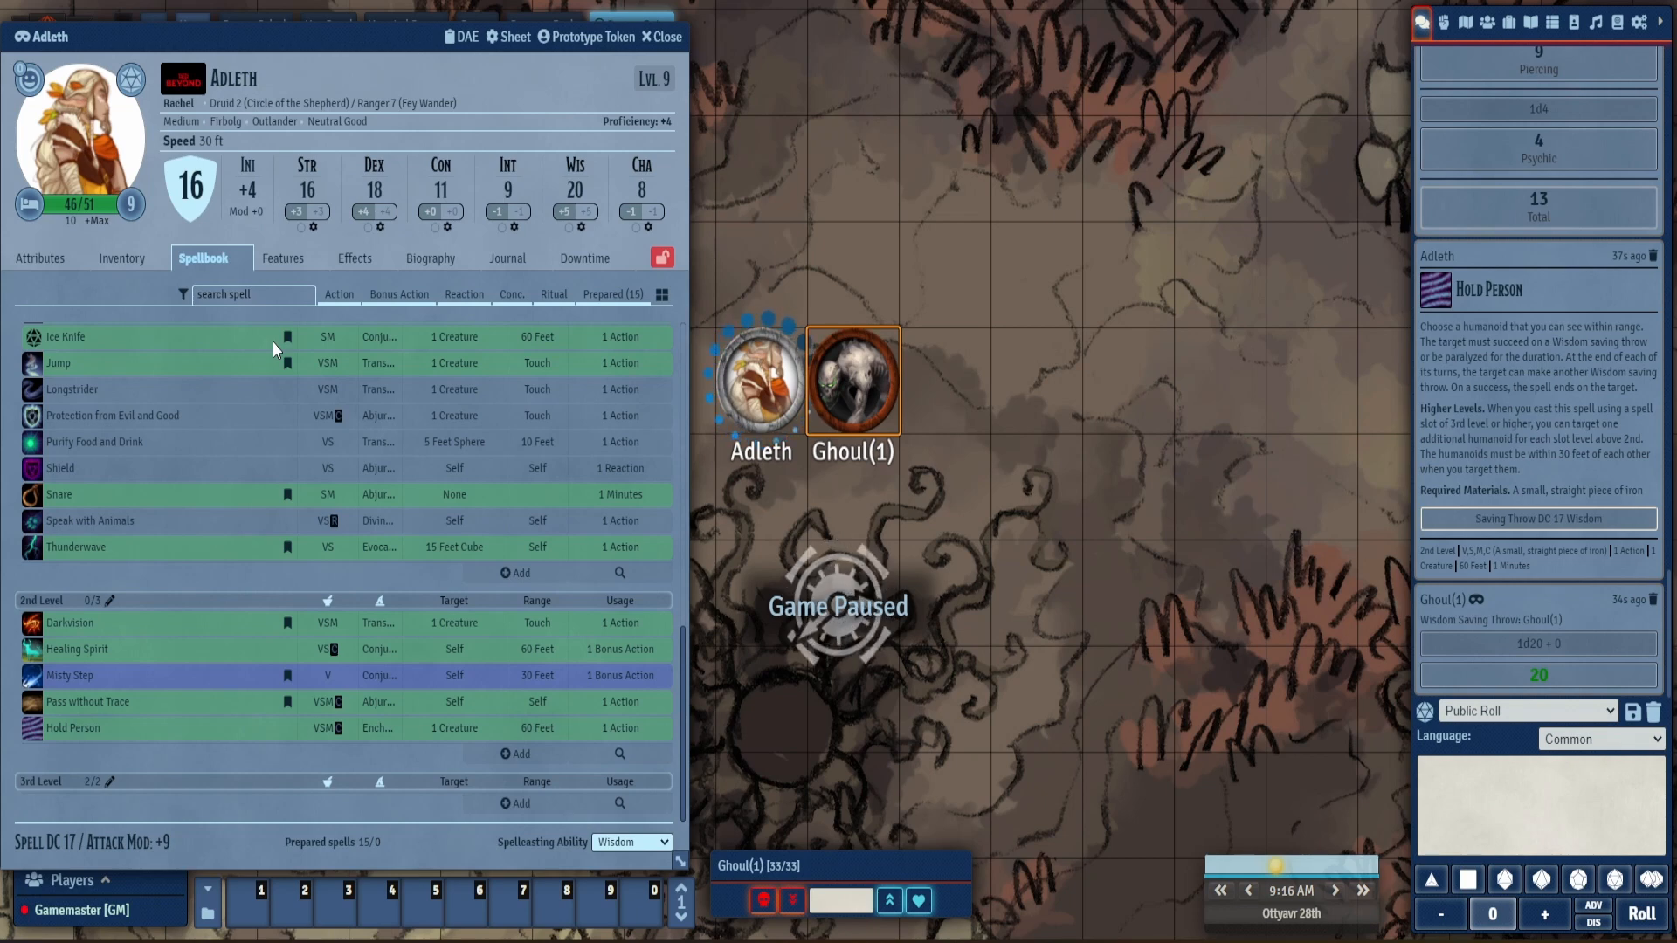
- Go back to Adleth's attributes, review the earlier Dreadful Strike - Longbow rolls in the chat log, and close the sheet
click(41, 257)
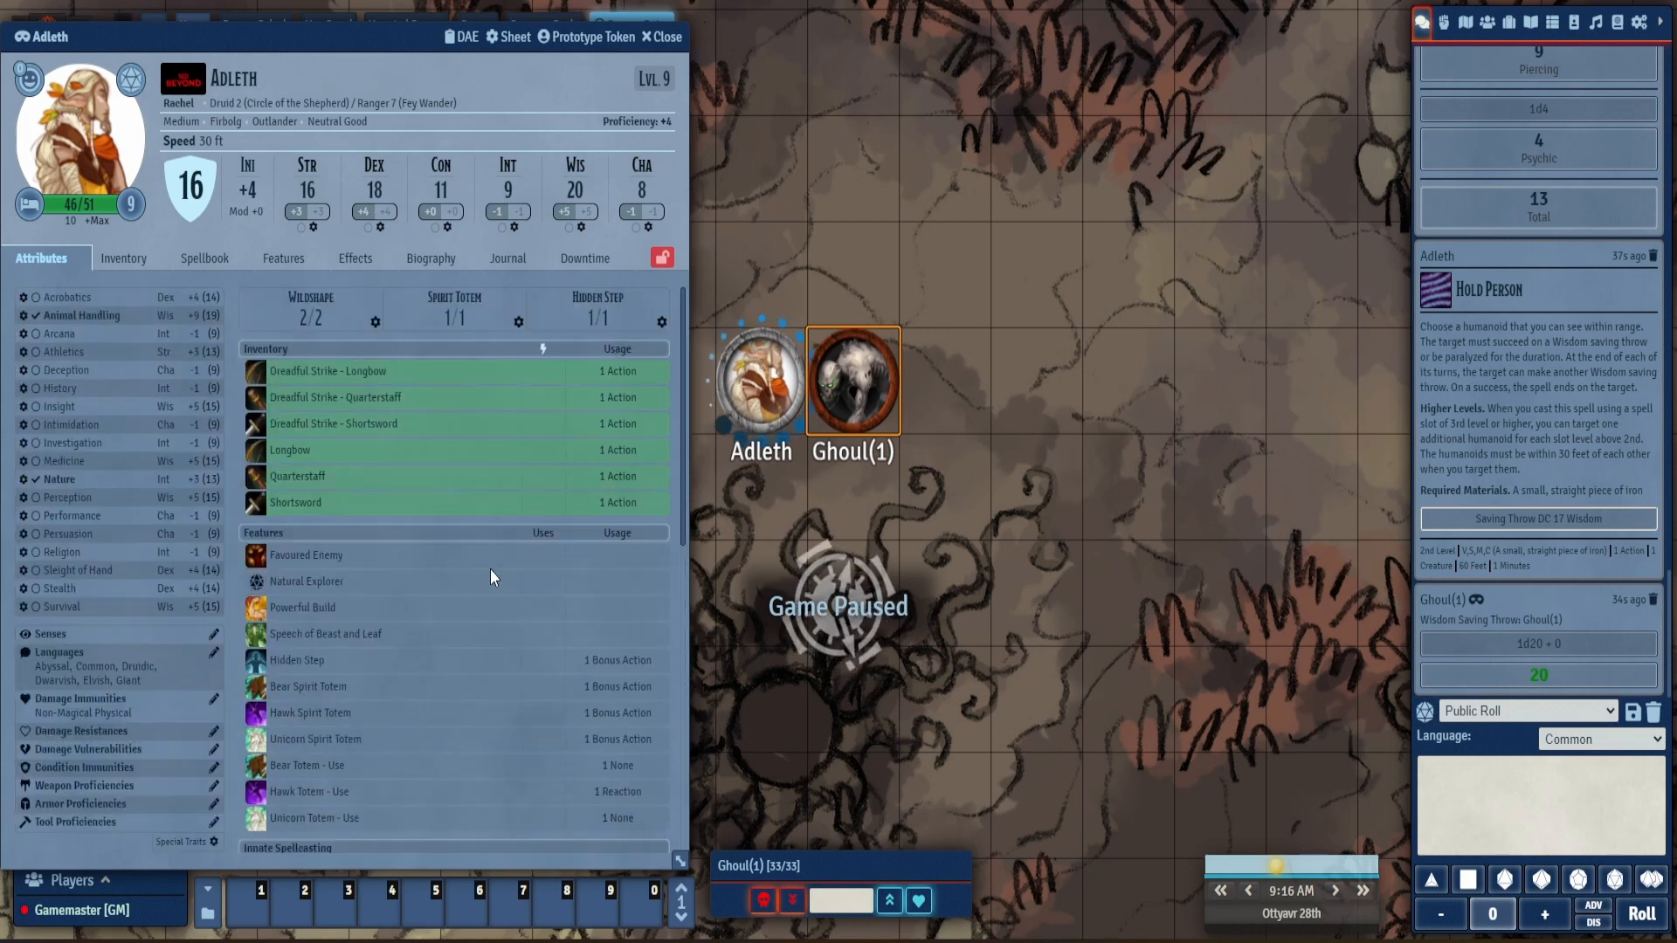
scroll(1642, 508, up, 10)
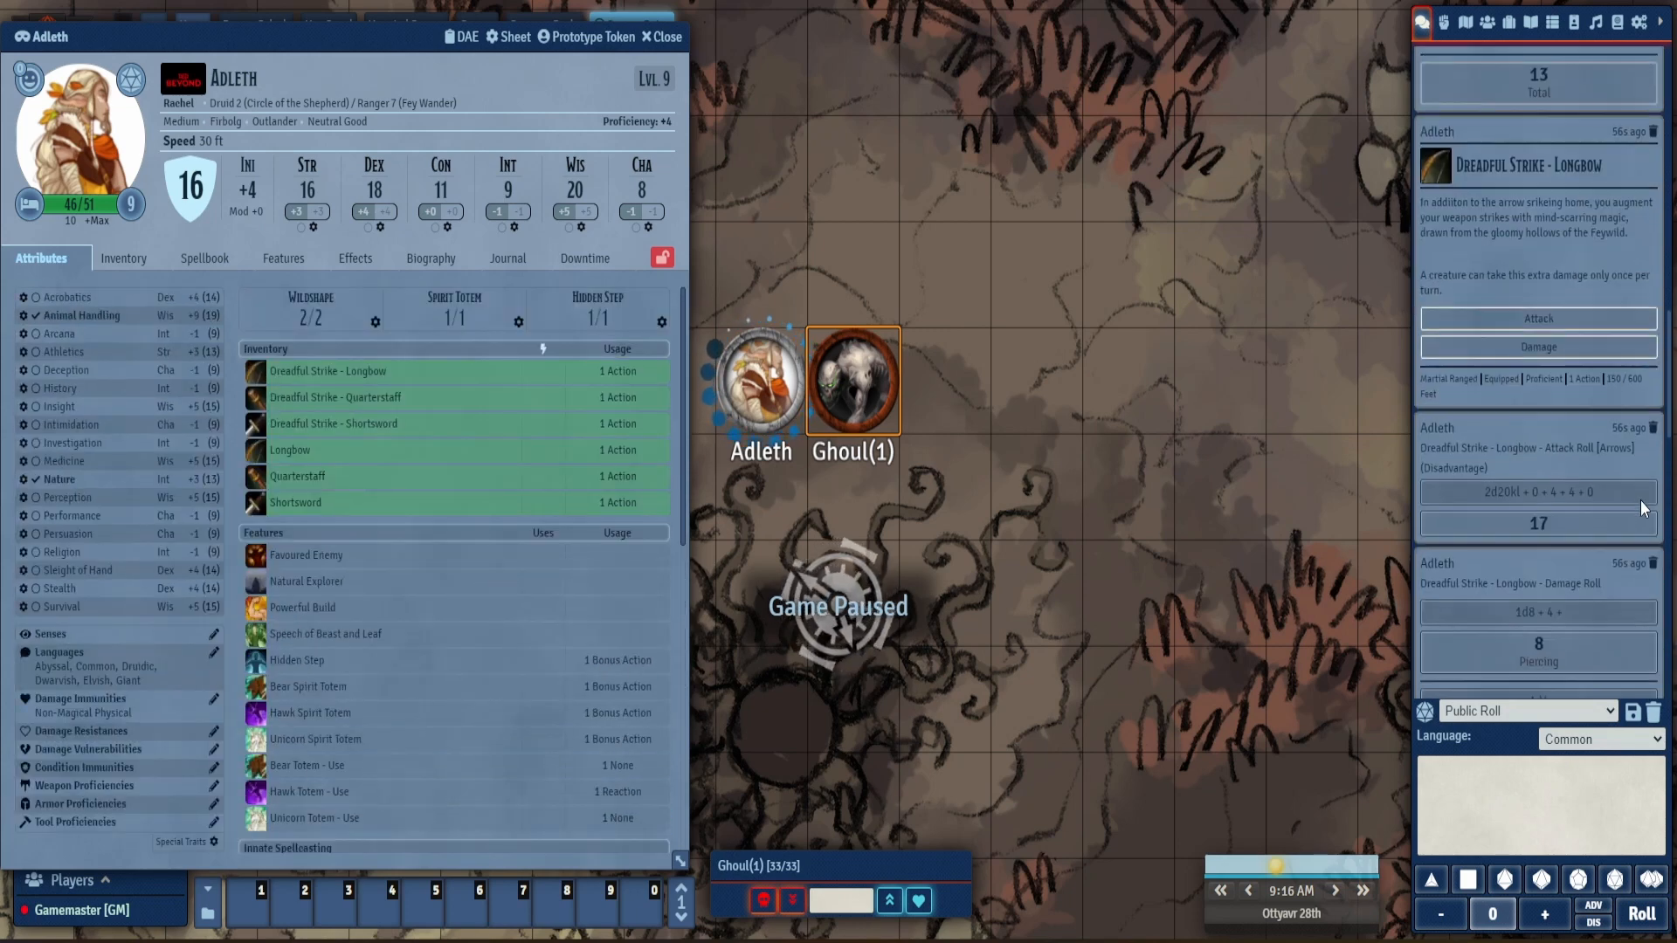
scroll(1641, 508, up, 3)
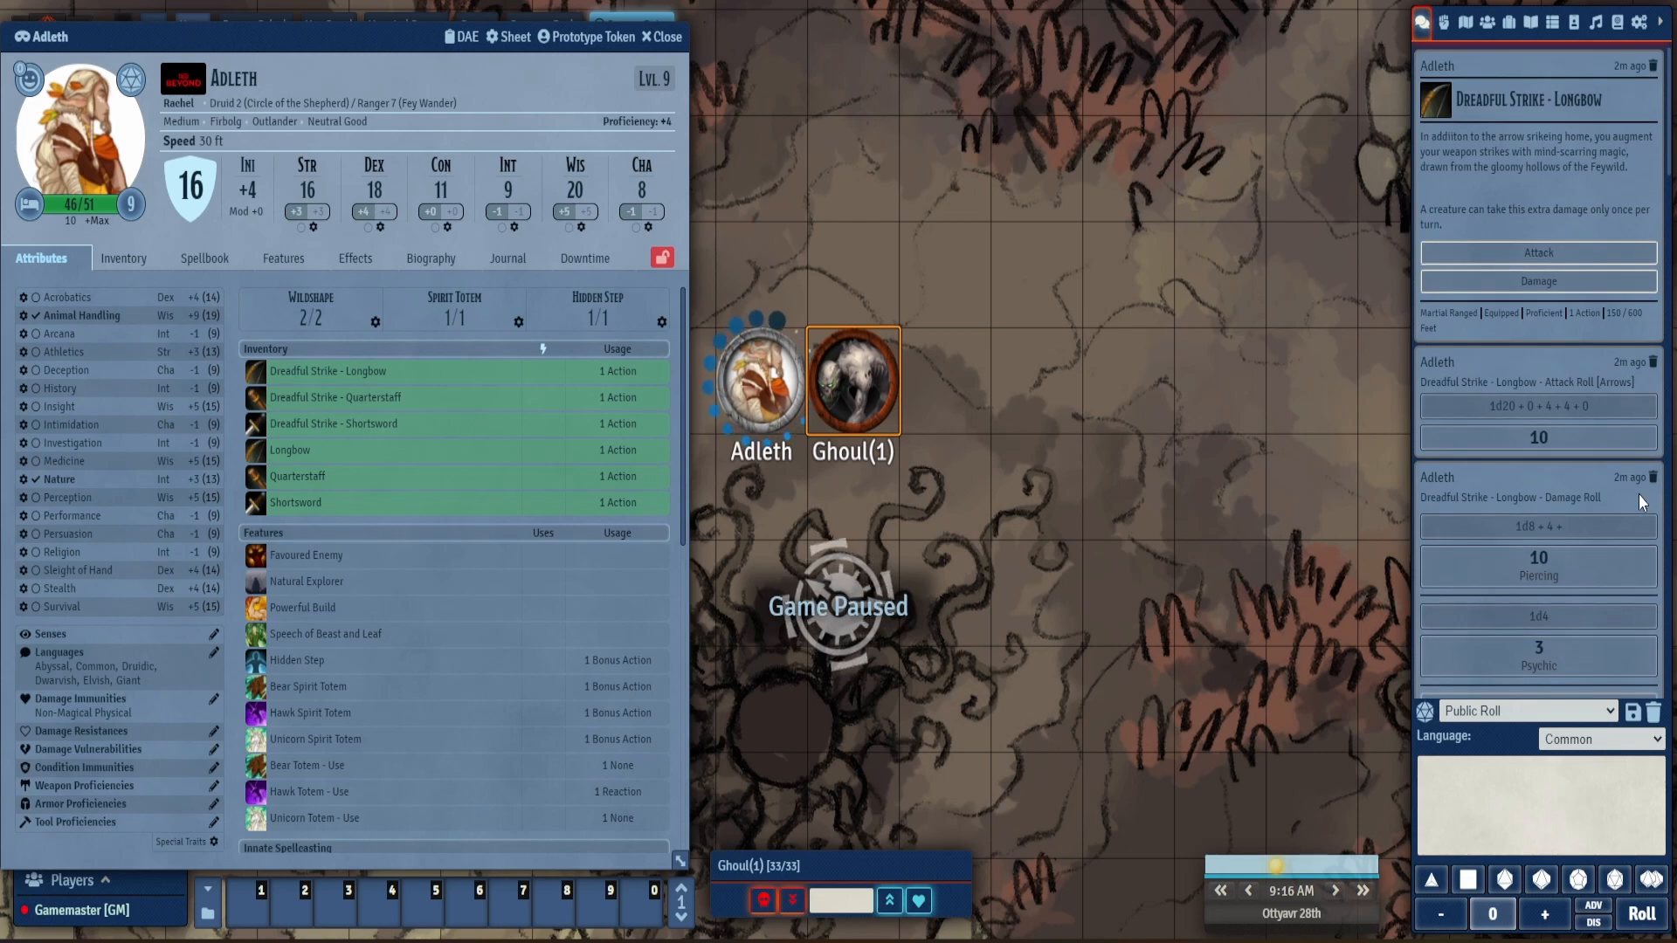
click(662, 37)
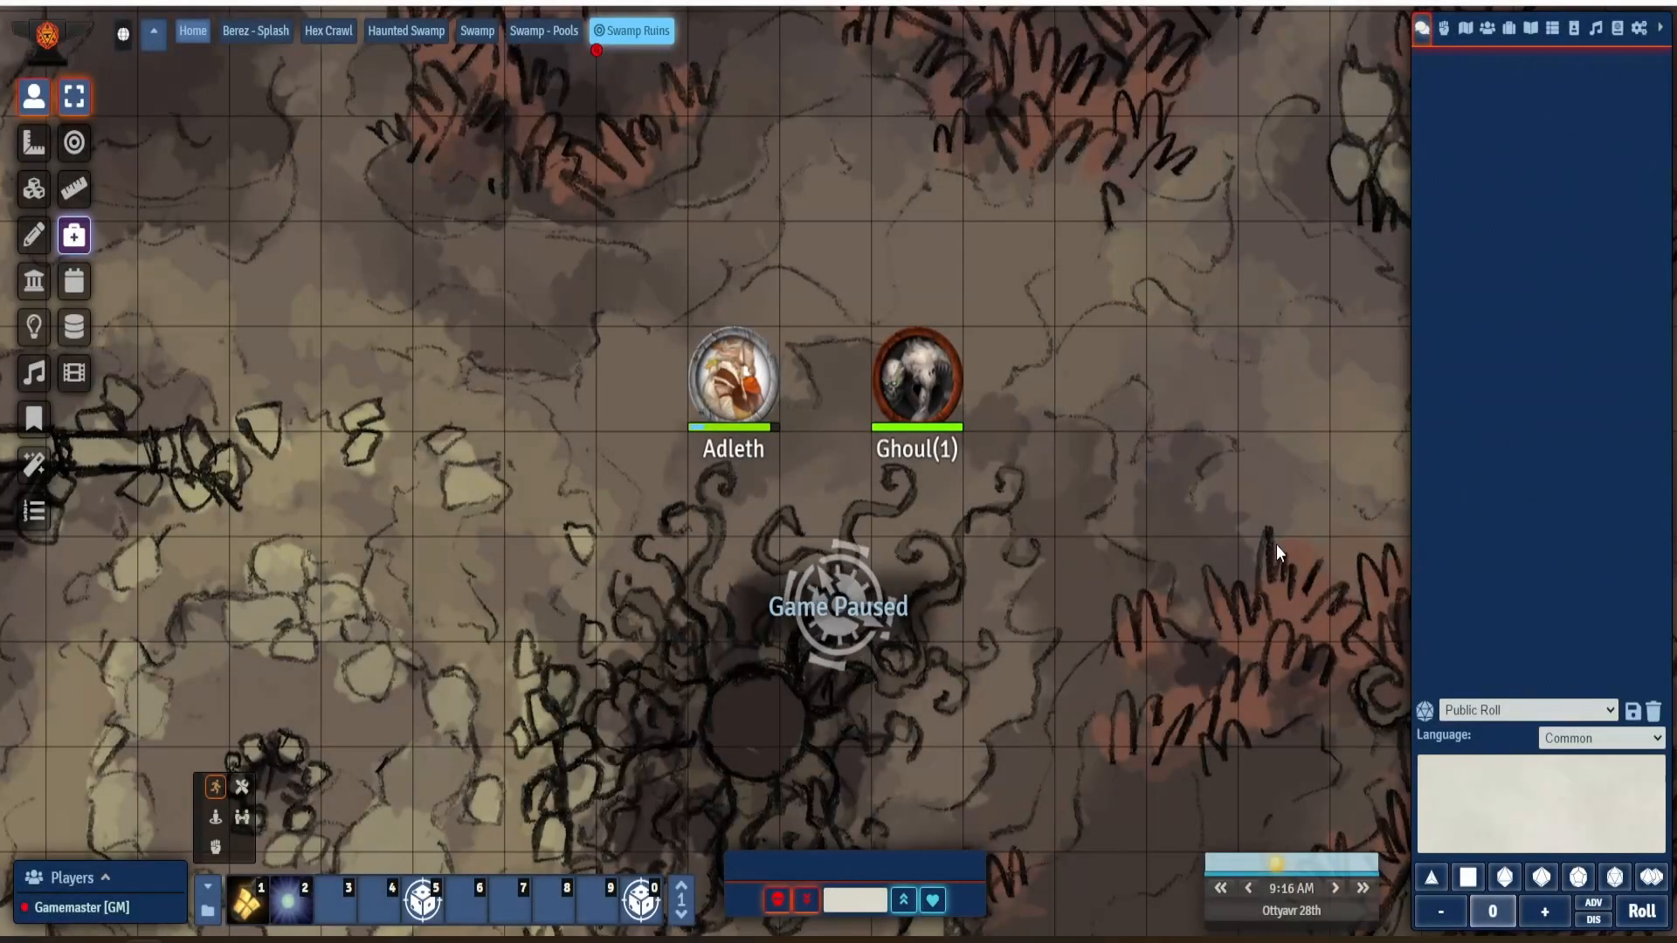
- Find Midi QOL in the module settings by searching for "mid" and expand its options
click(1640, 29)
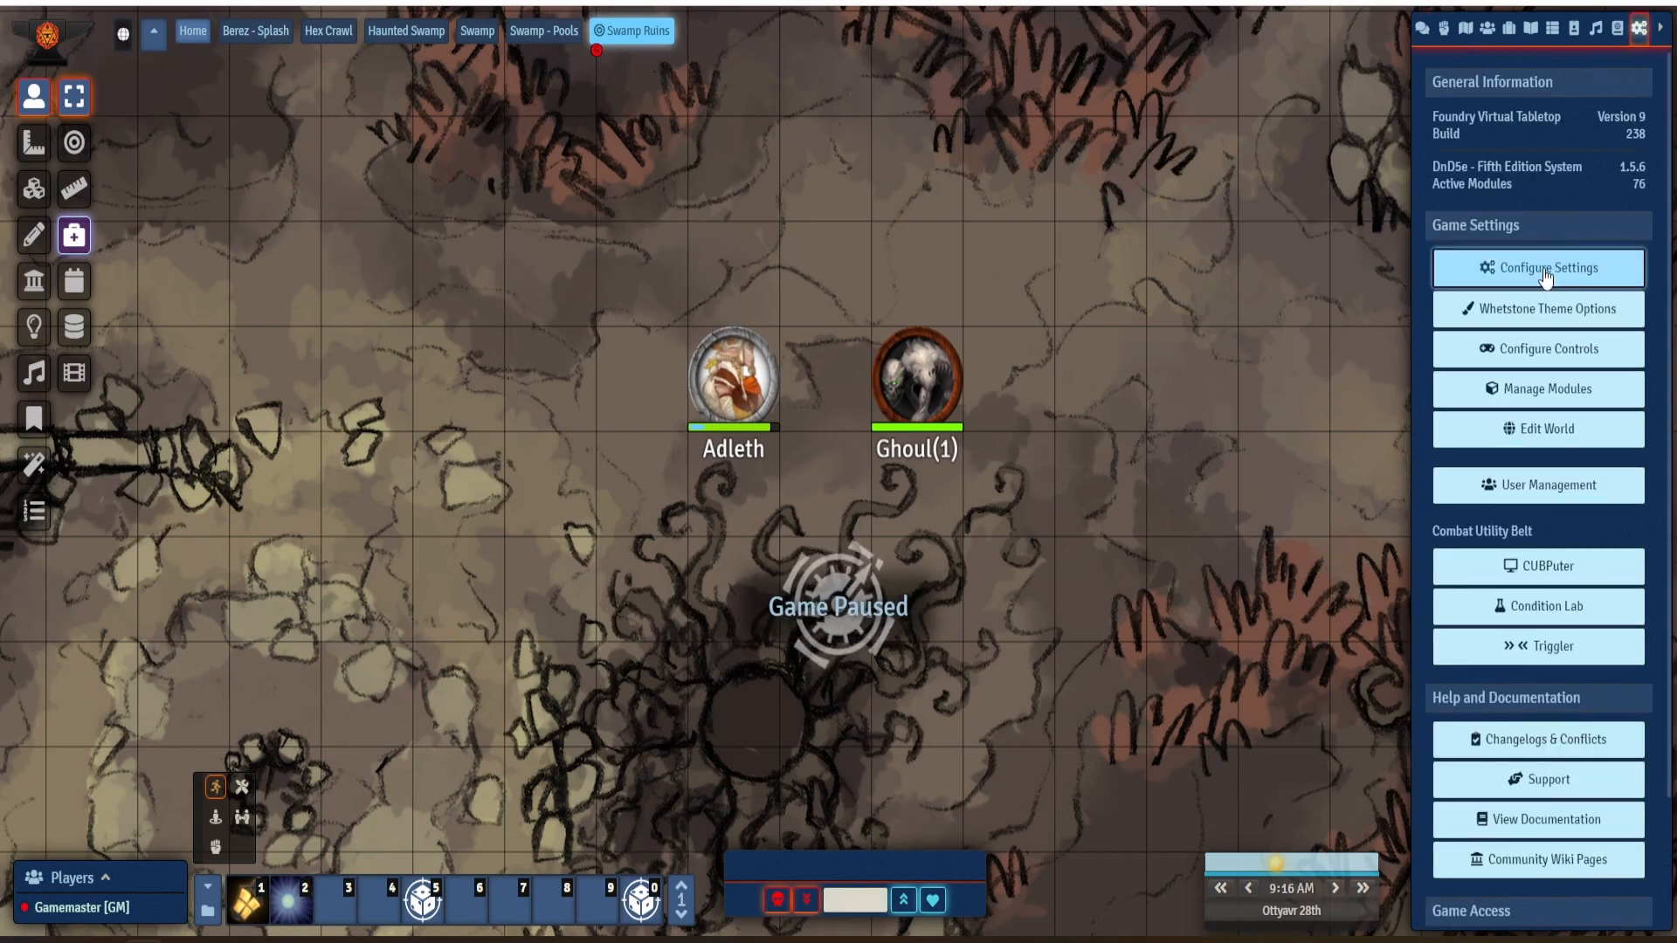
click(1545, 268)
click(639, 116)
text(mid)
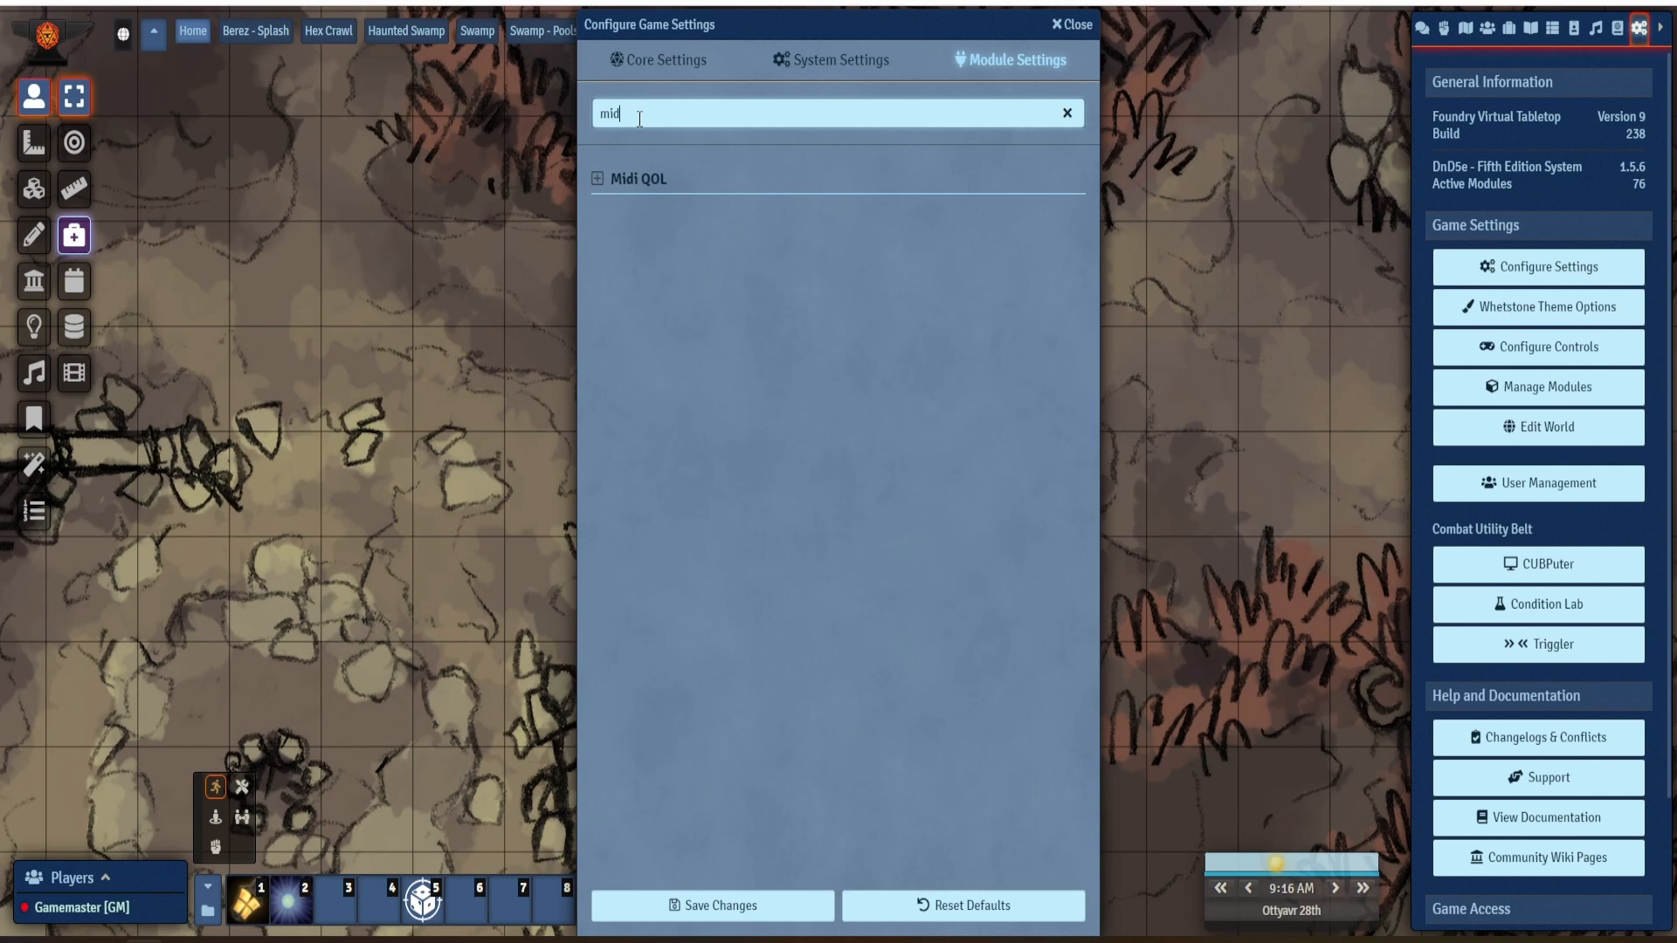
click(636, 179)
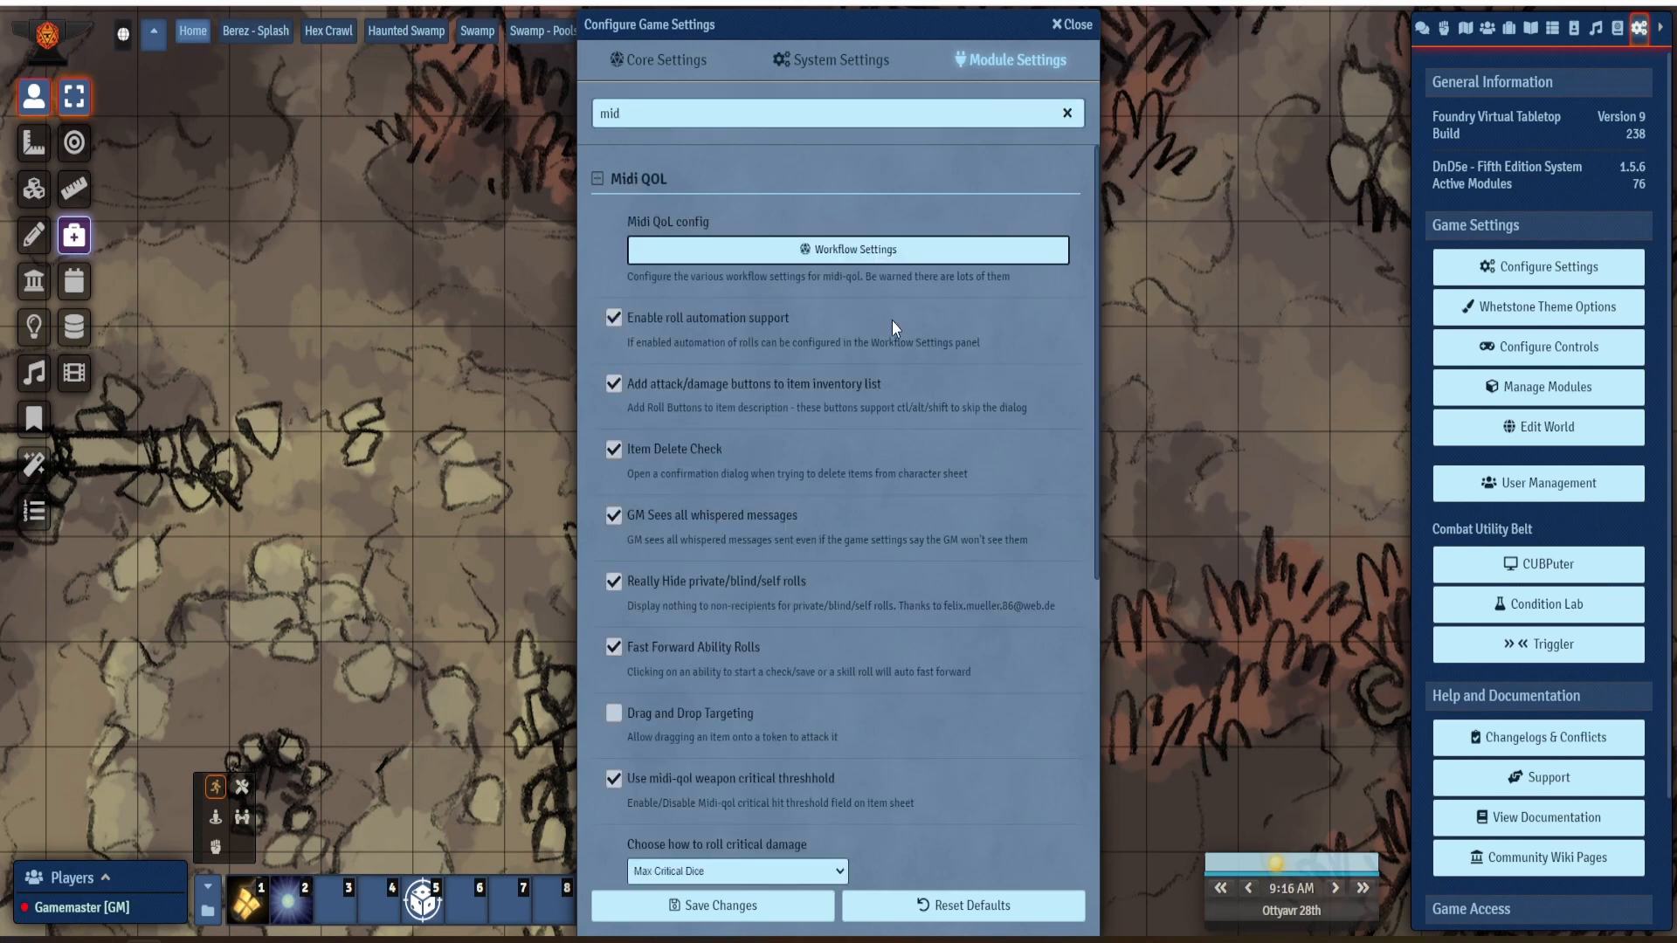
- Examine the general Midi QOL options for roll automation, whispered and hidden rolls, critical damage, chat damage buttons and untargeting
scroll(889, 318, down, 1)
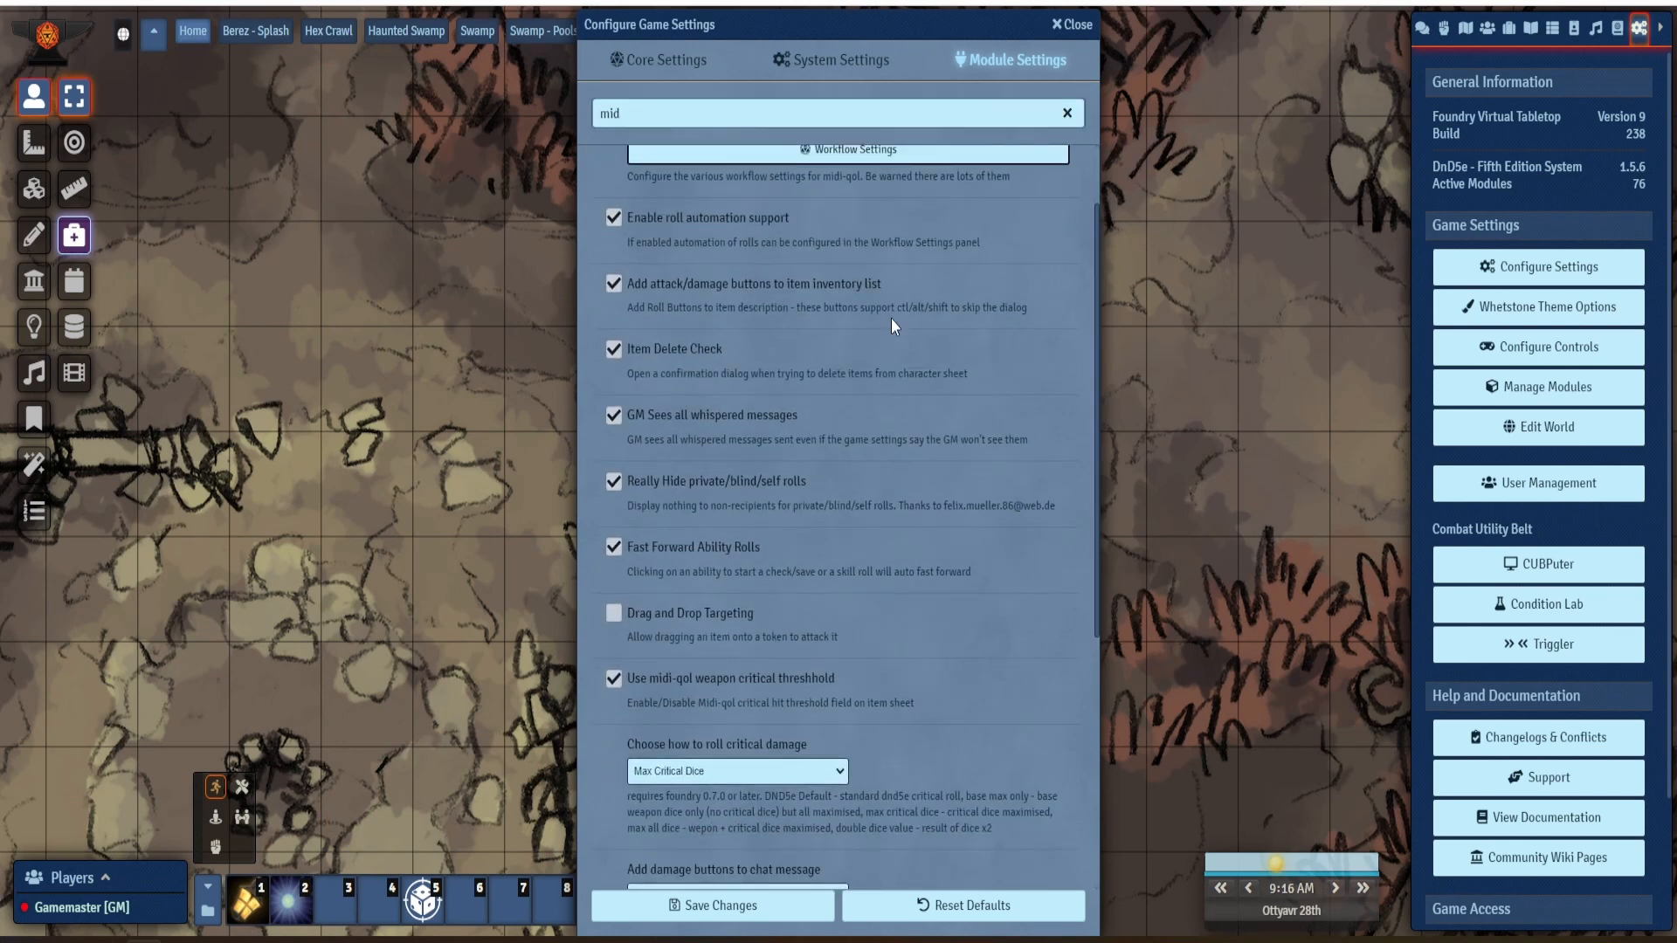
scroll(892, 316, up, 1)
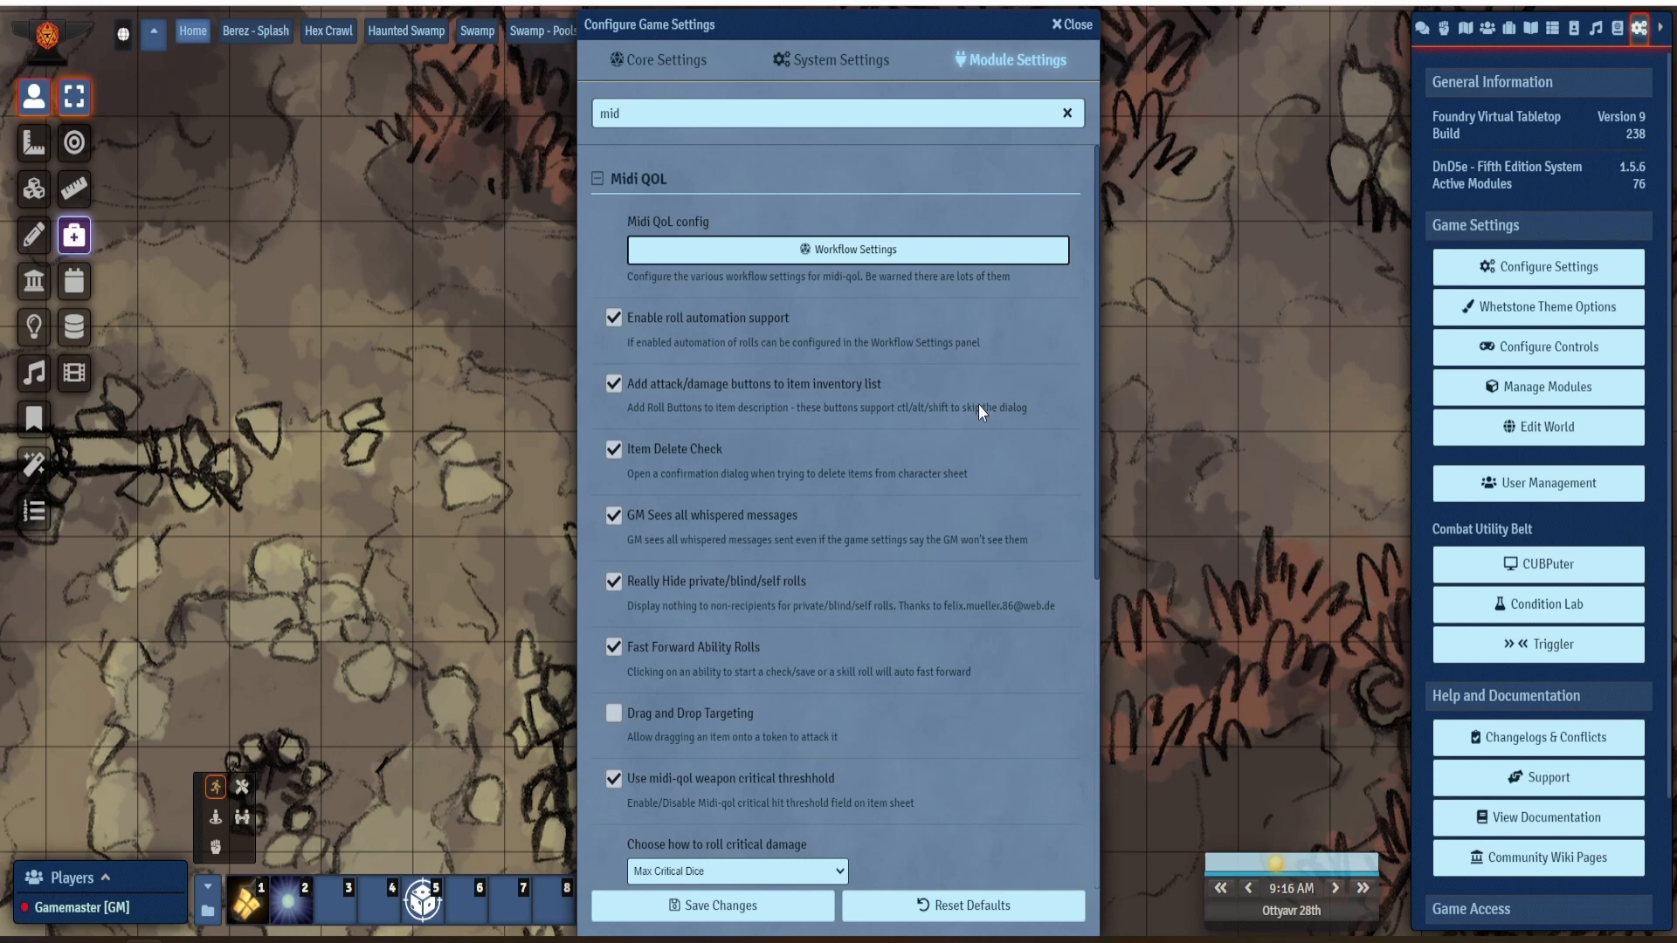
scroll(974, 406, down, 1)
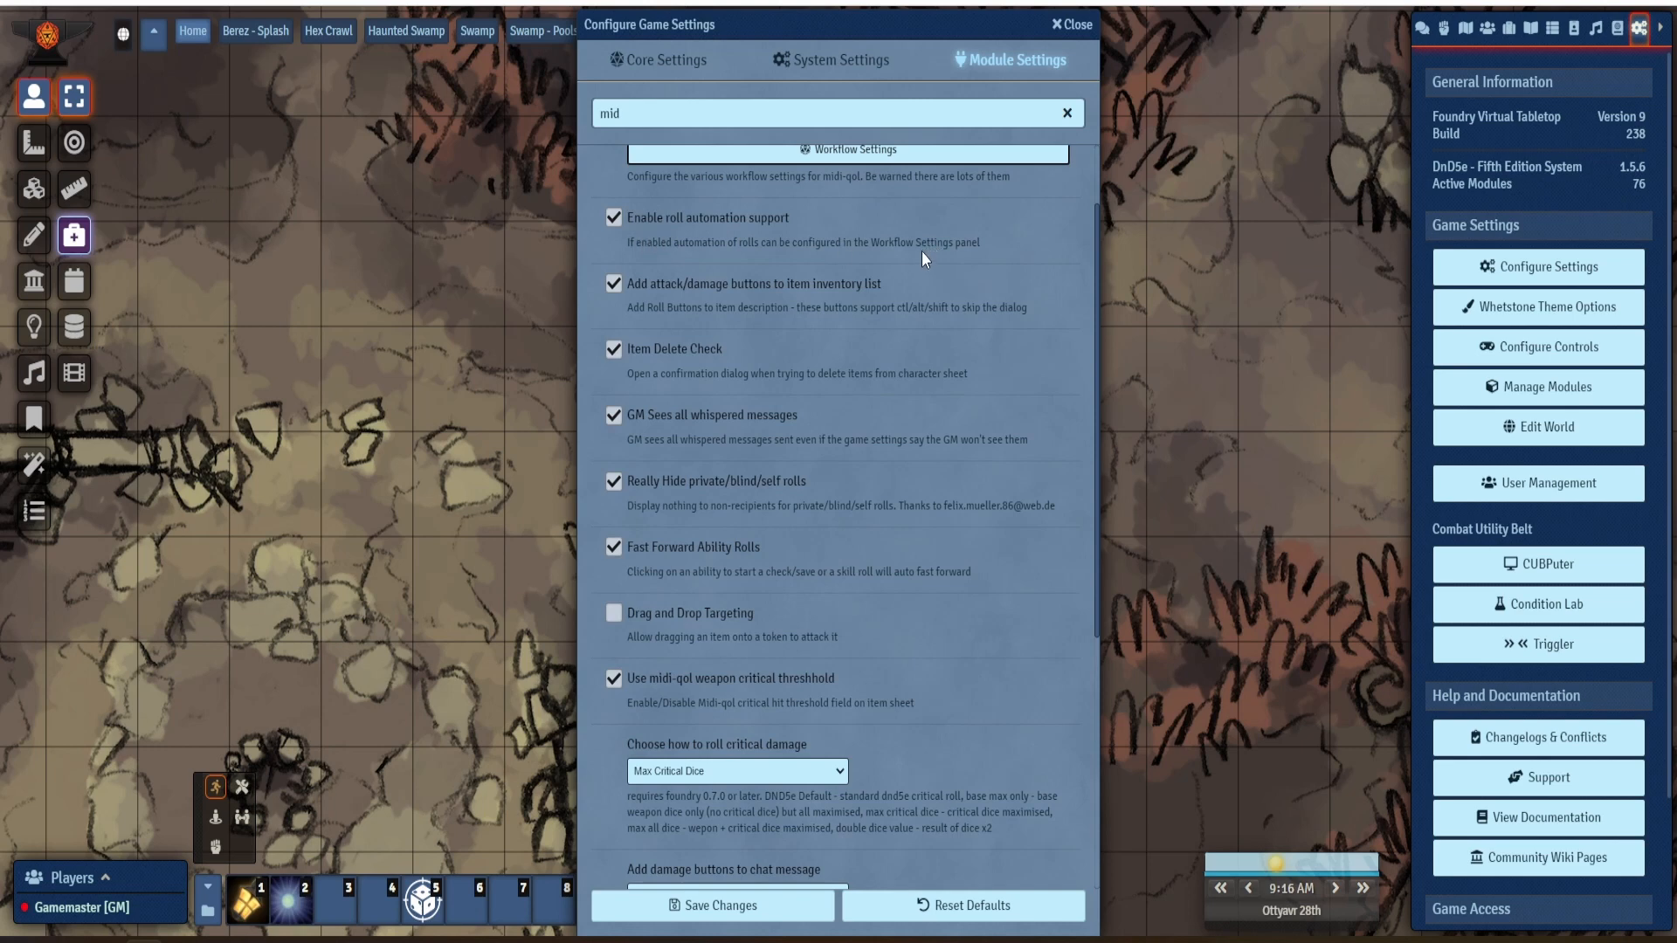
scroll(921, 248, down, 1)
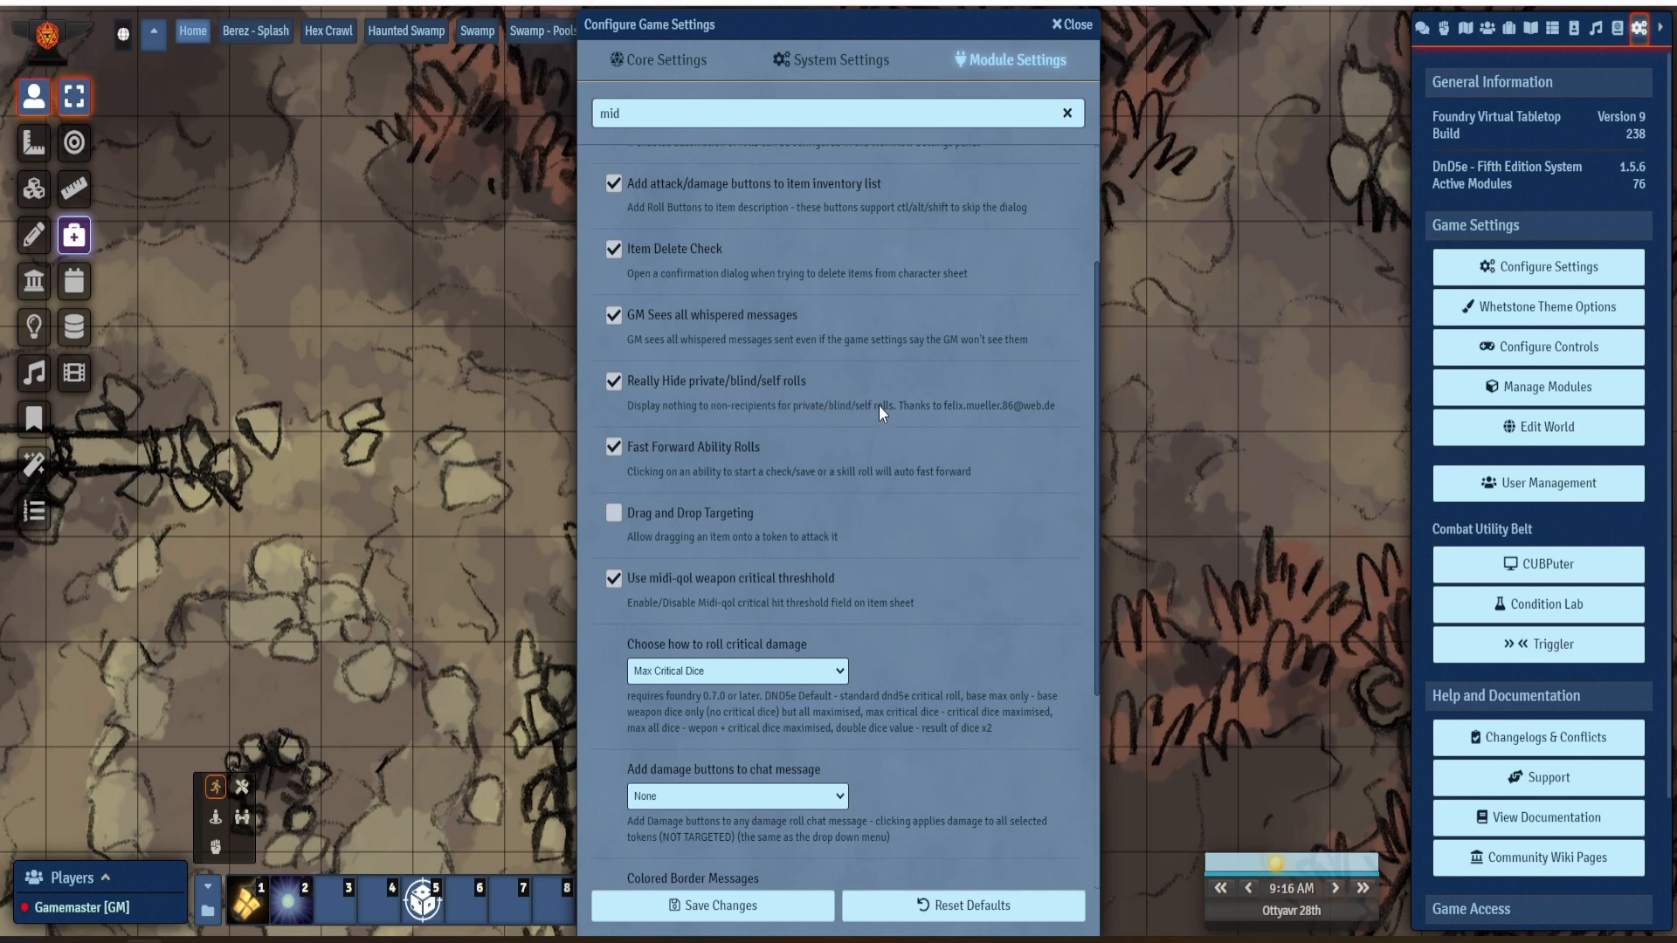
scroll(879, 406, down, 1)
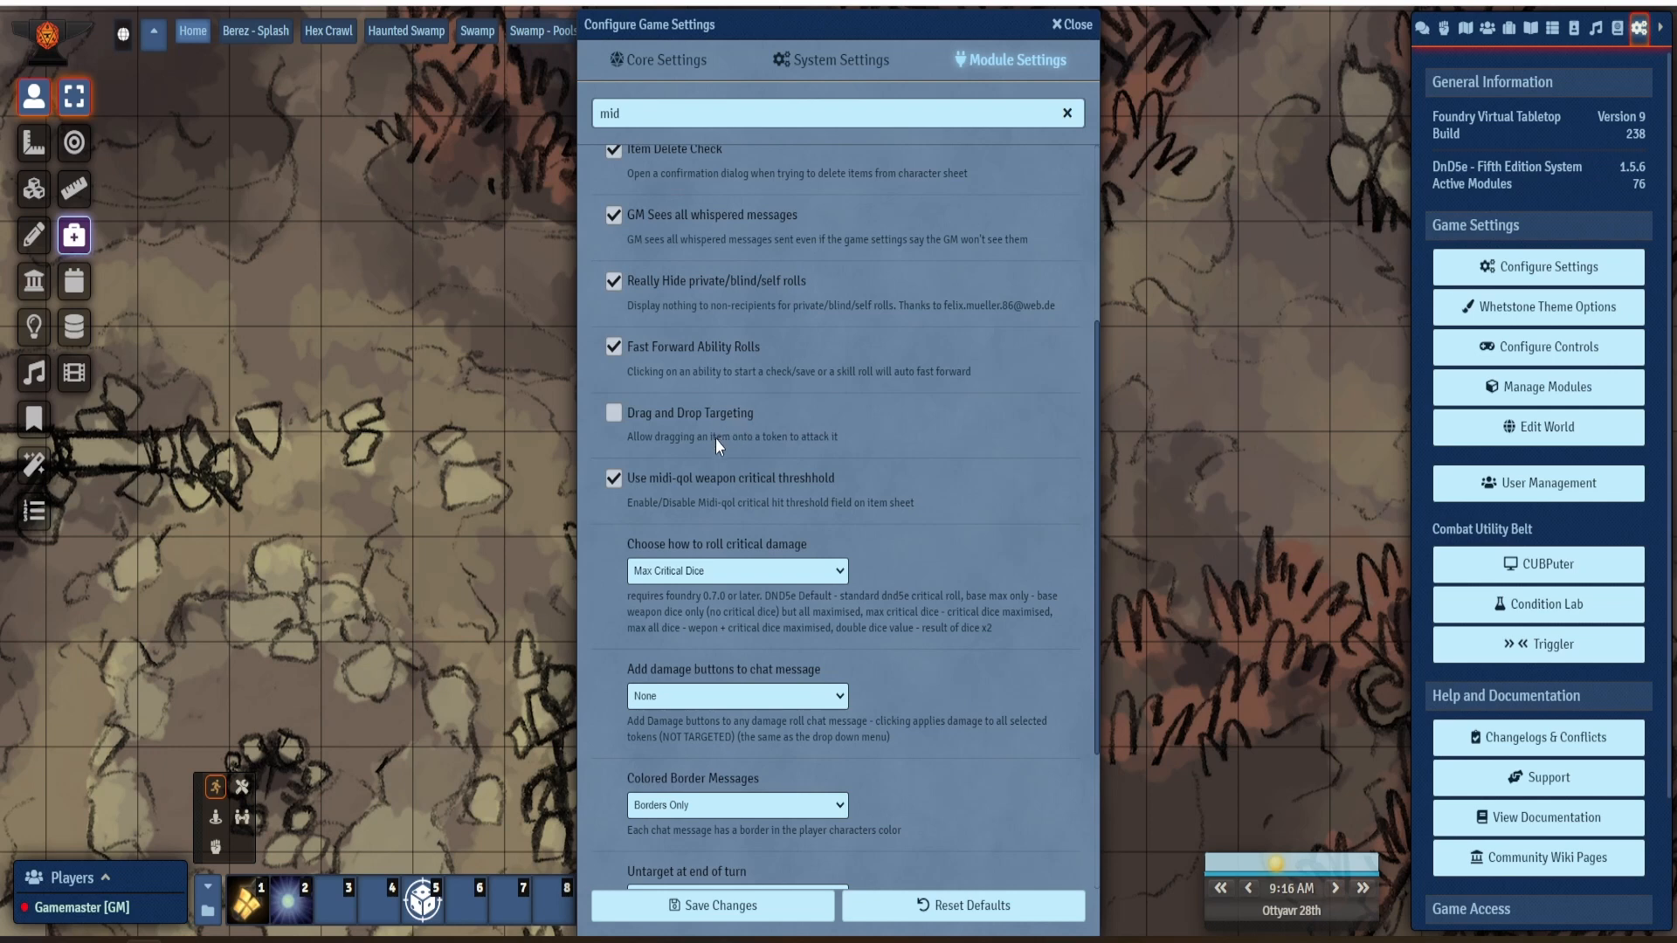
scroll(962, 476, down, 1)
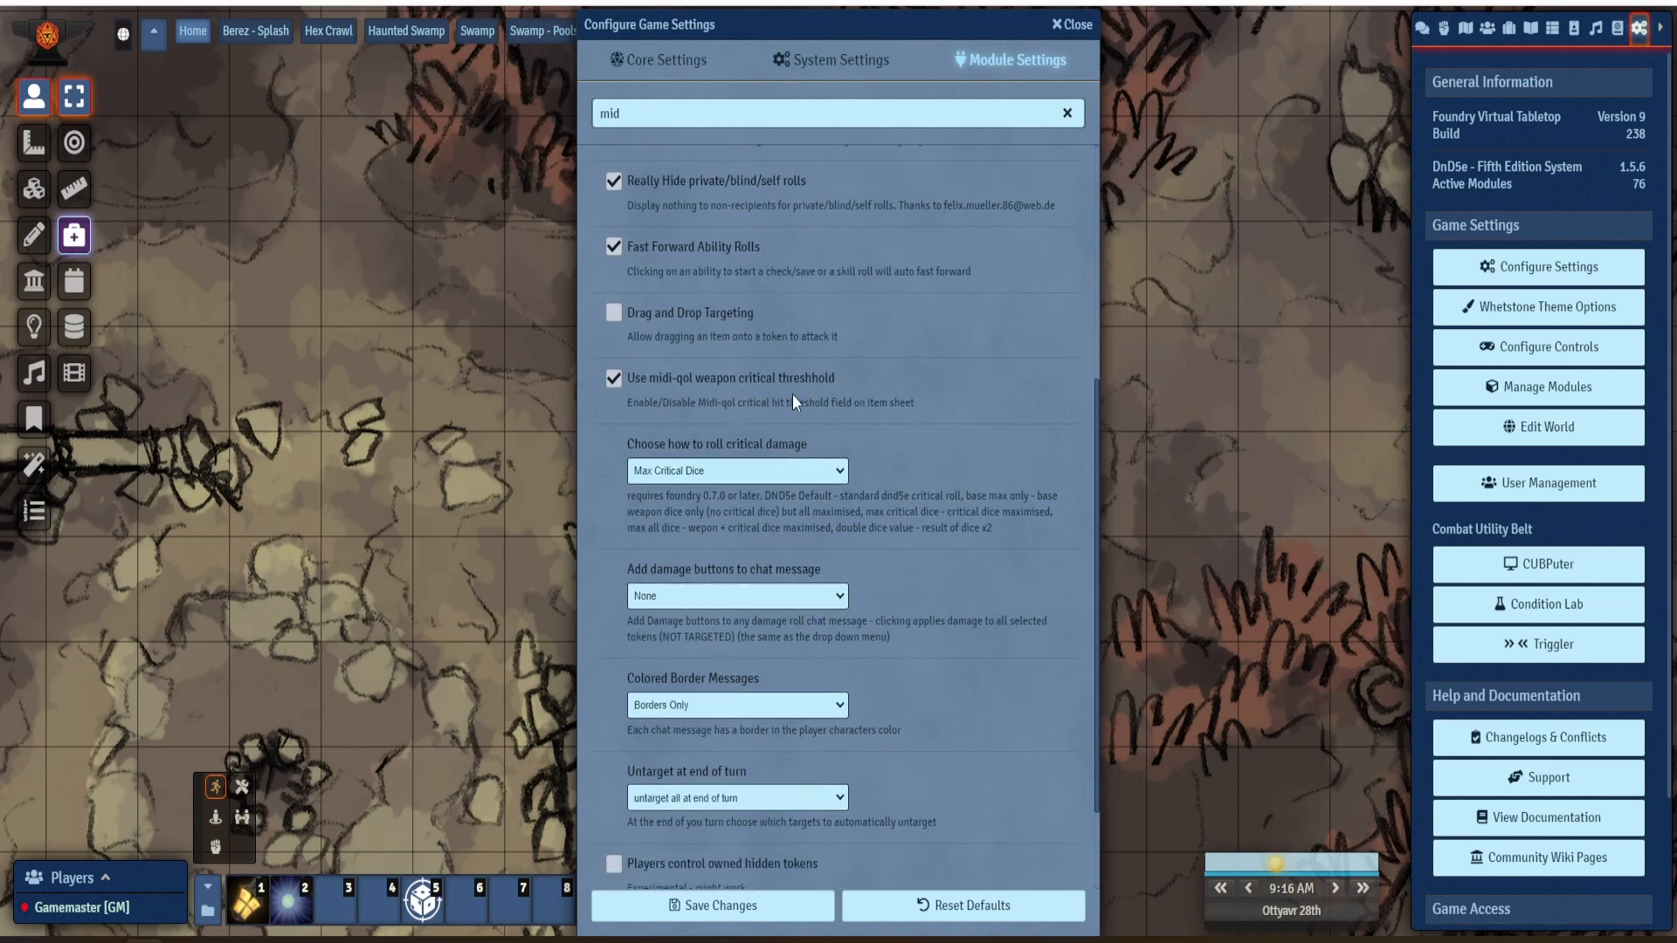
scroll(840, 583, down, 2)
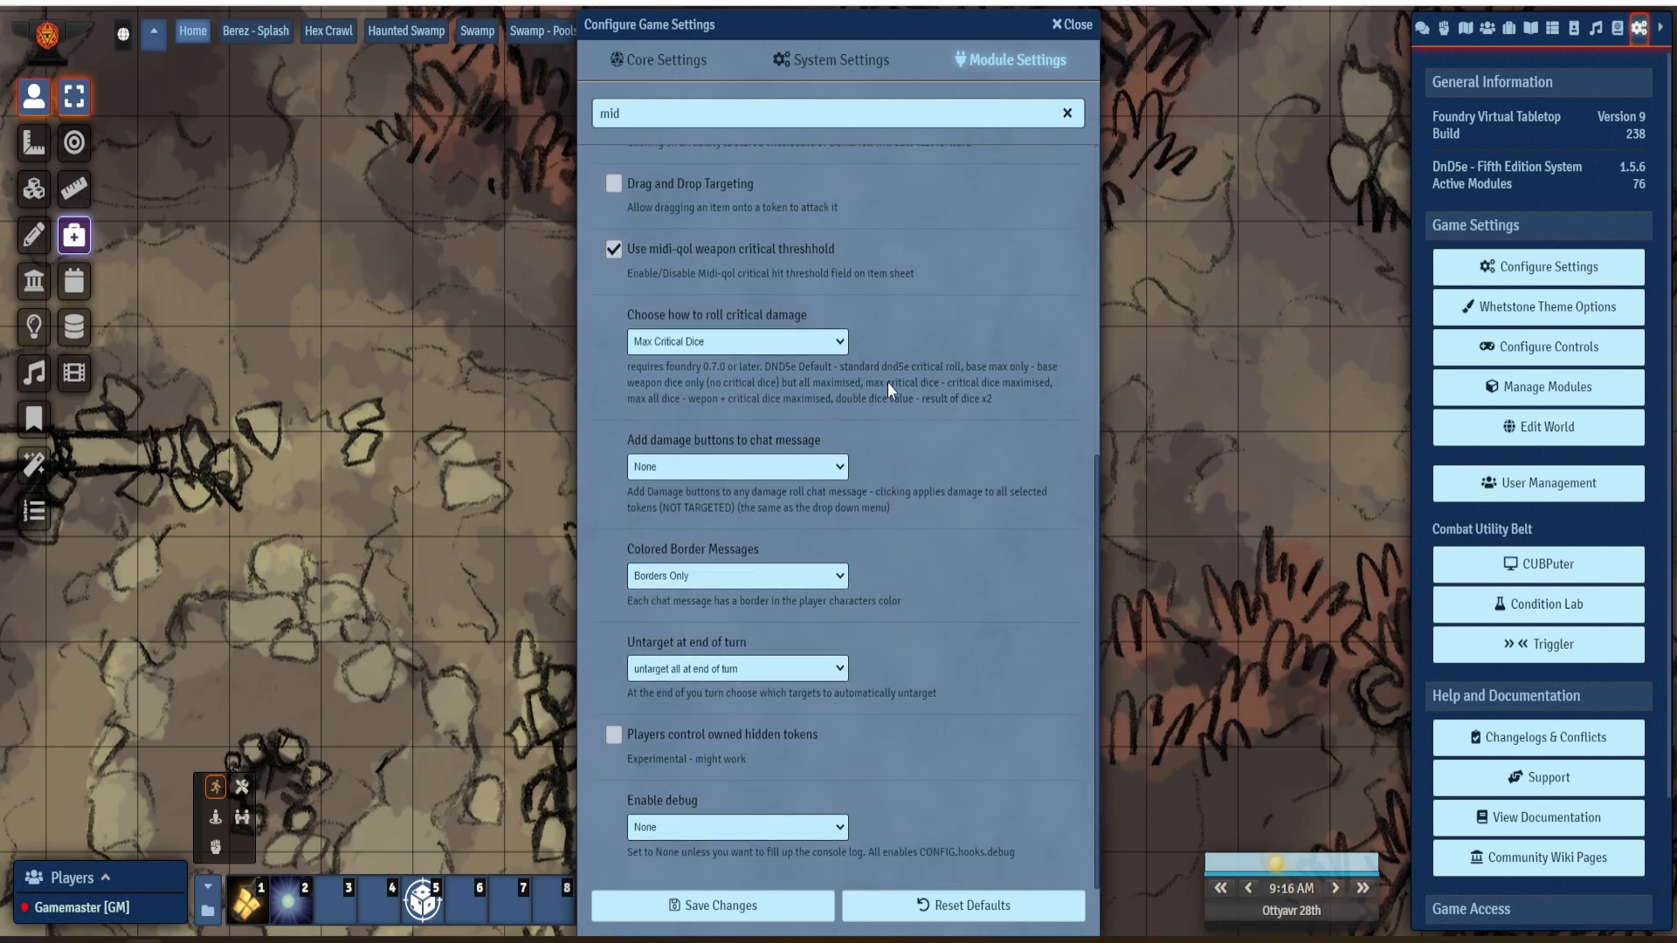
scroll(888, 442, up, 4)
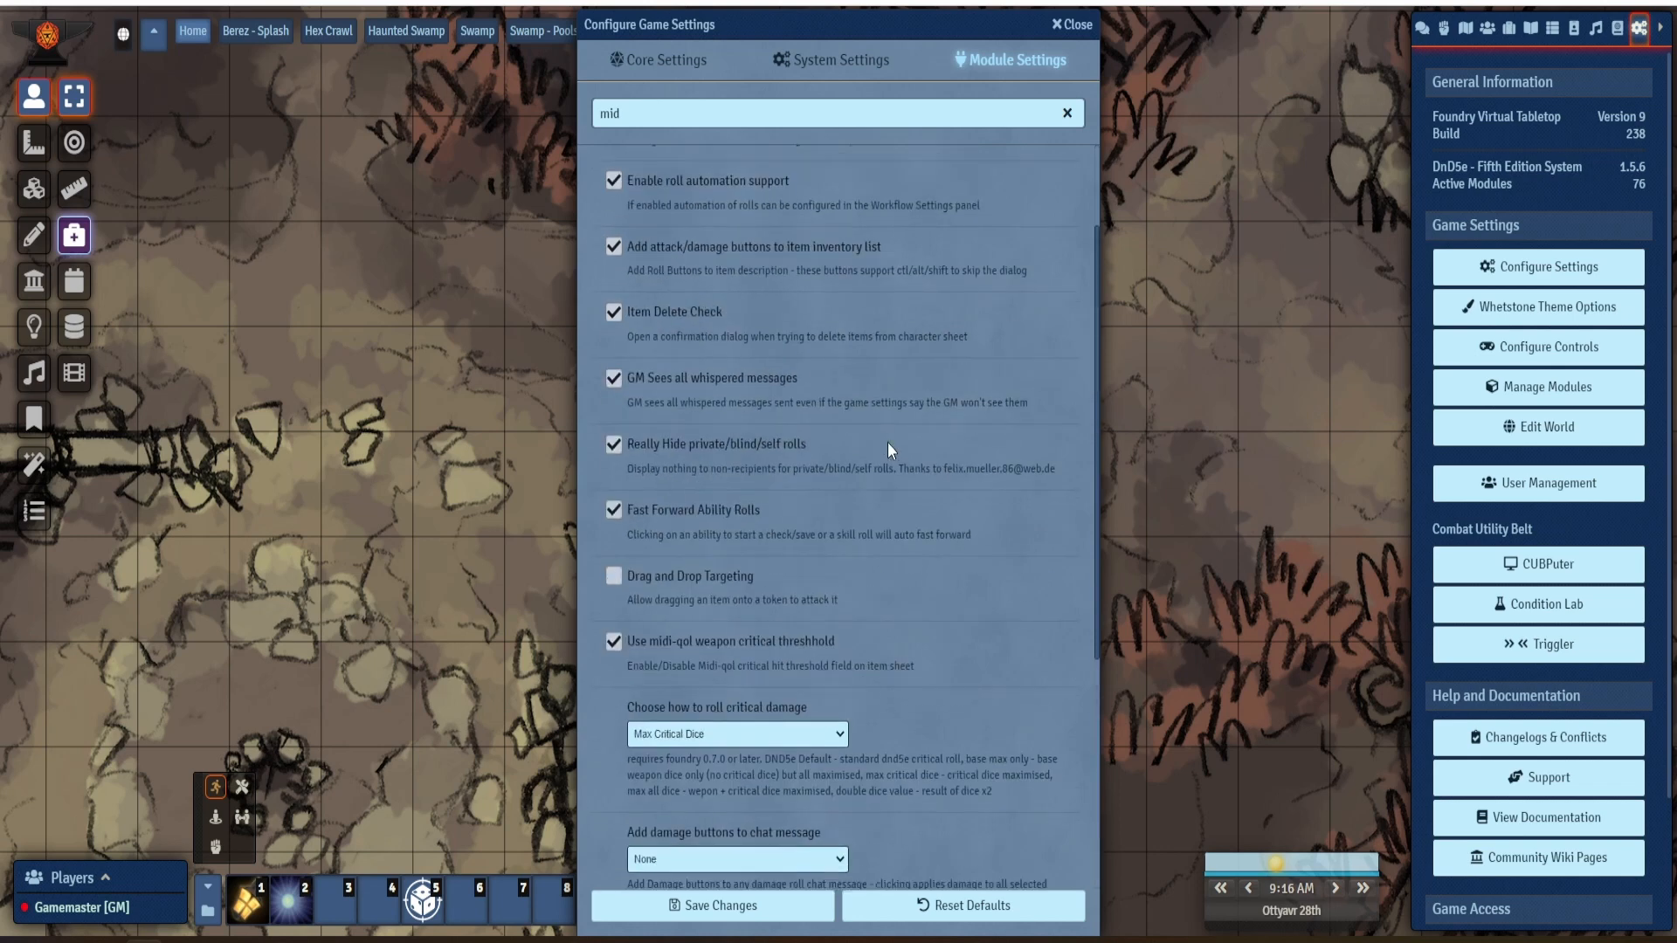
scroll(887, 442, up, 2)
- Open the Midi QOL workflow configuration and inspect the GM roll options, the auto roll damage choices, and the player roll options
click(844, 253)
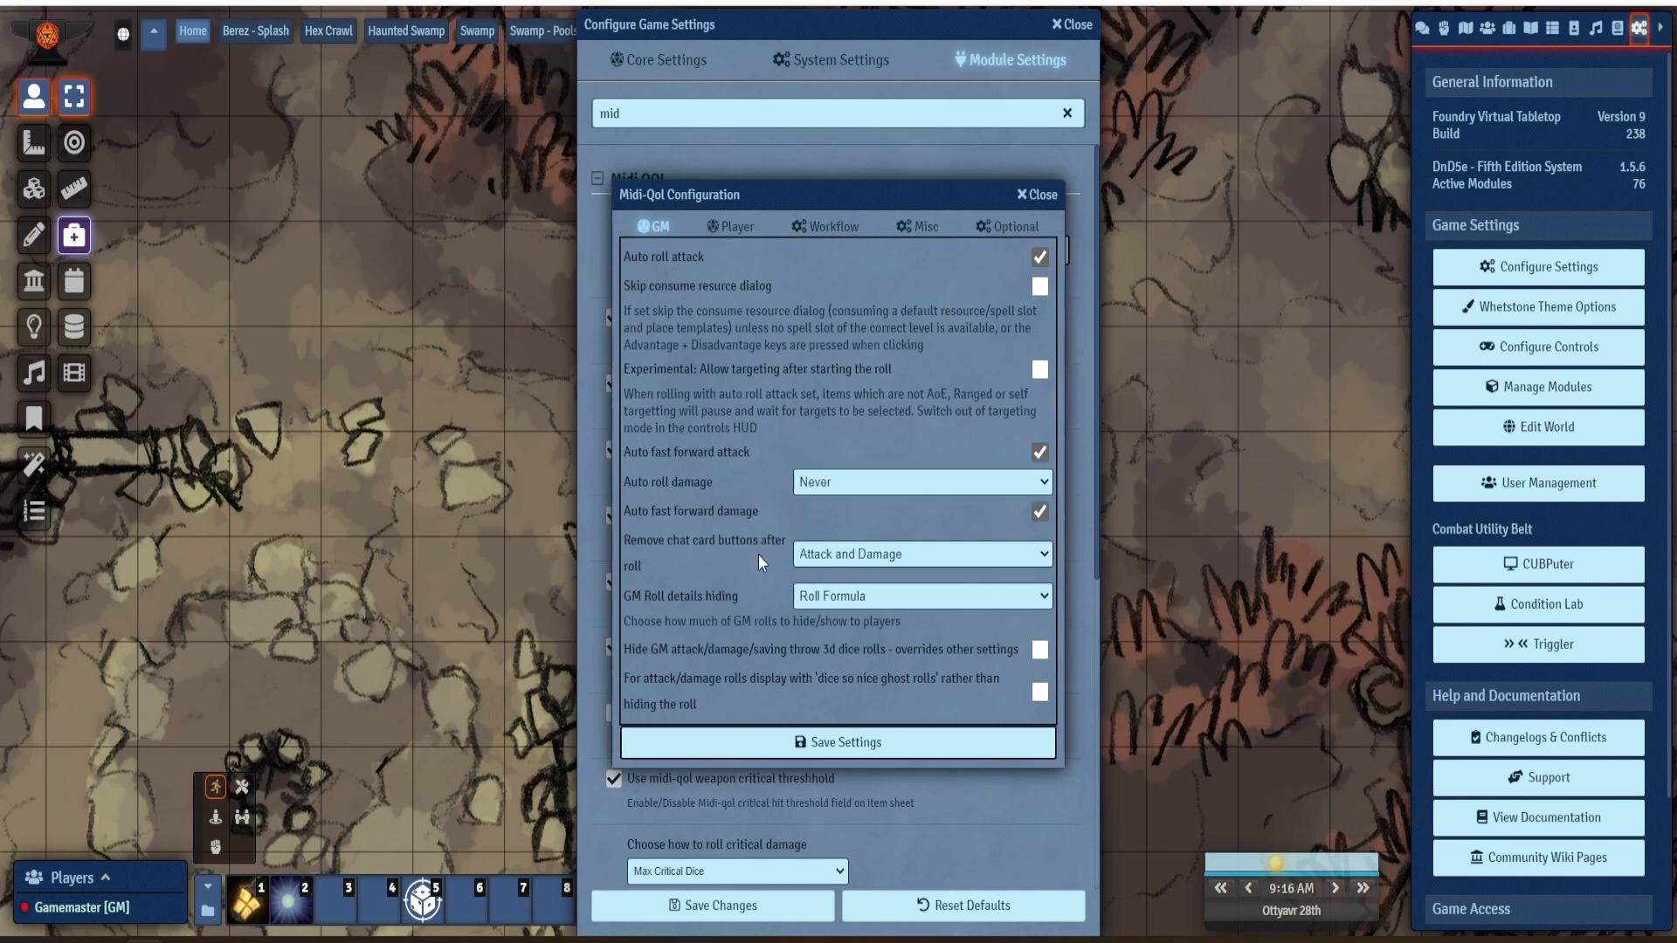
click(815, 487)
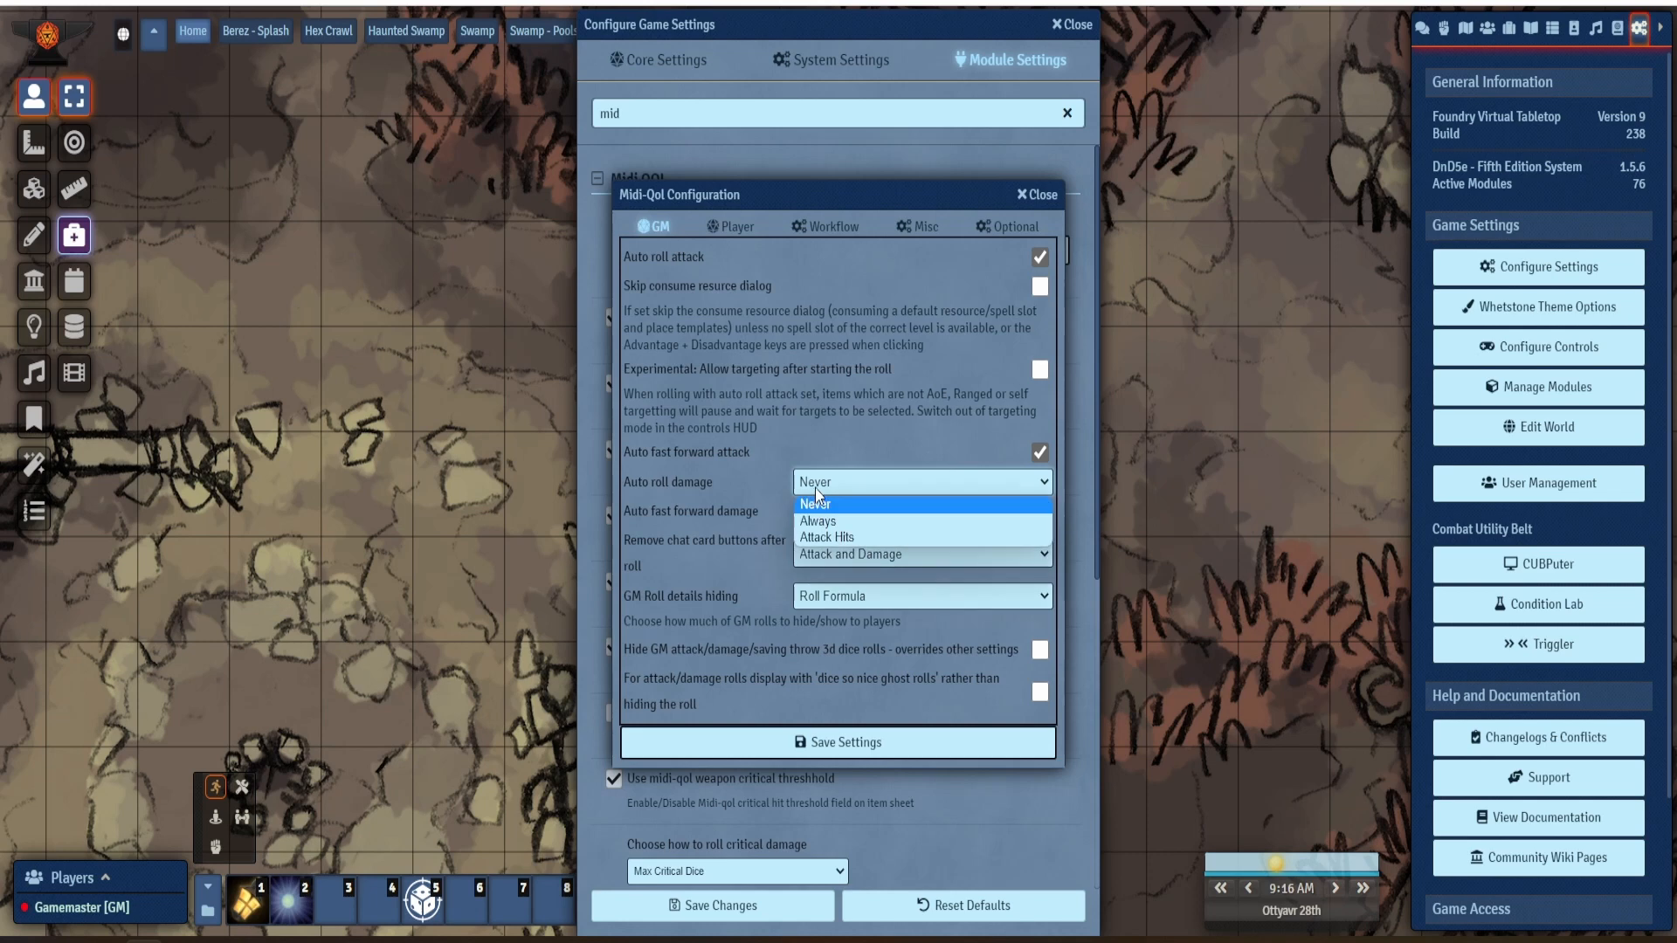
click(804, 490)
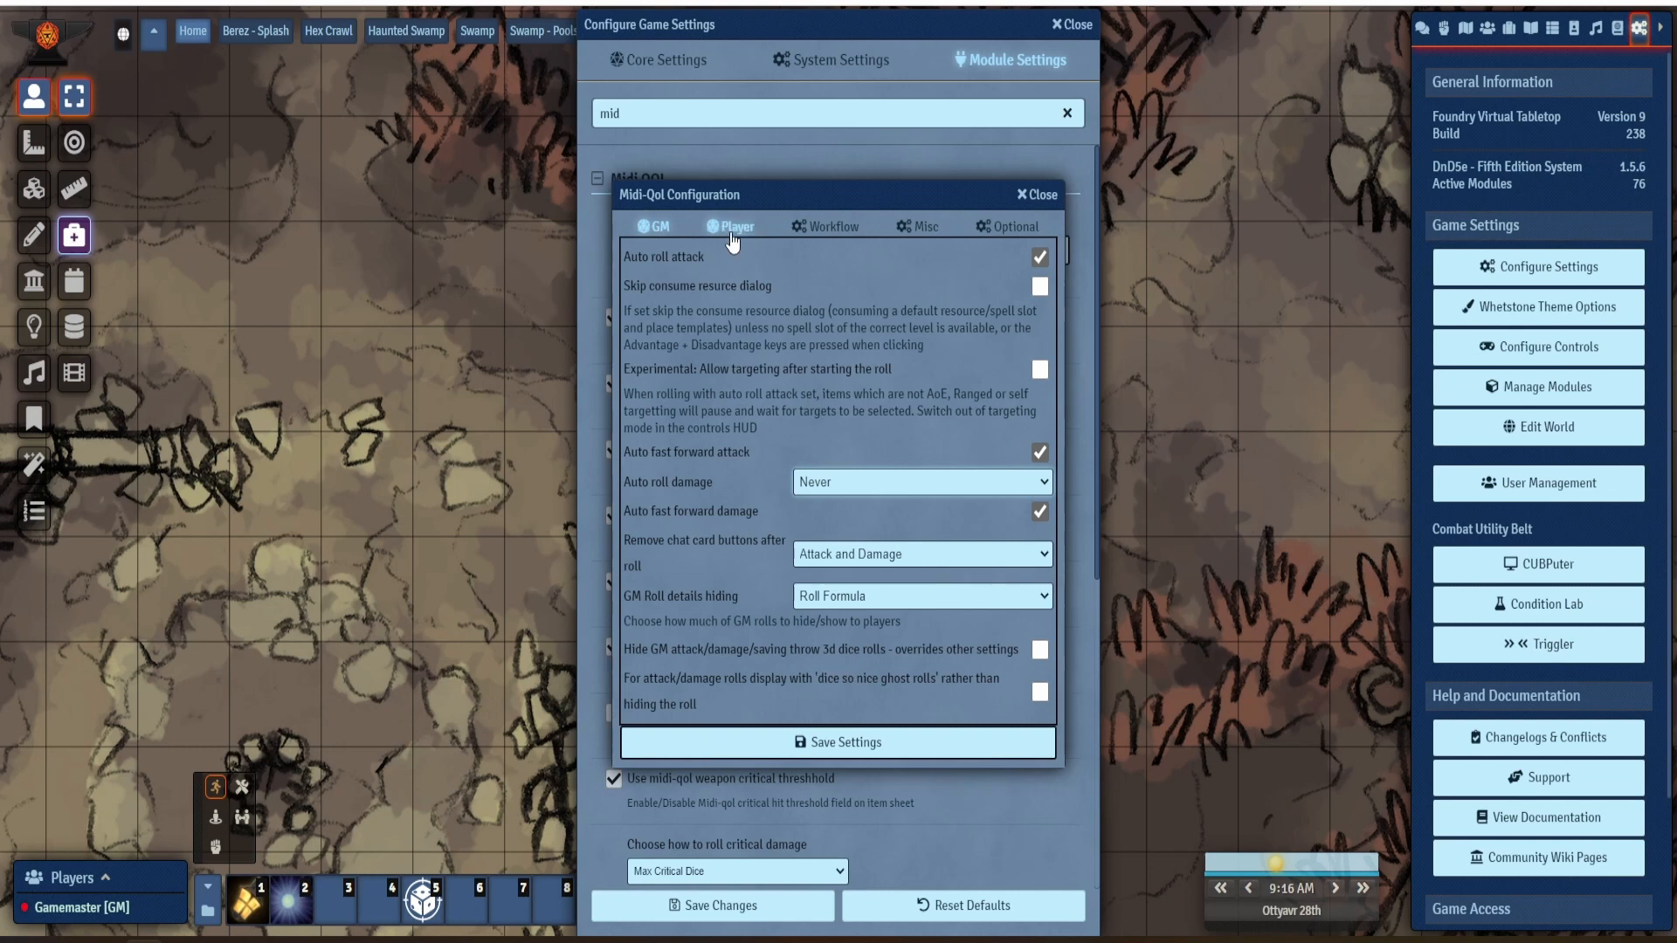
click(731, 234)
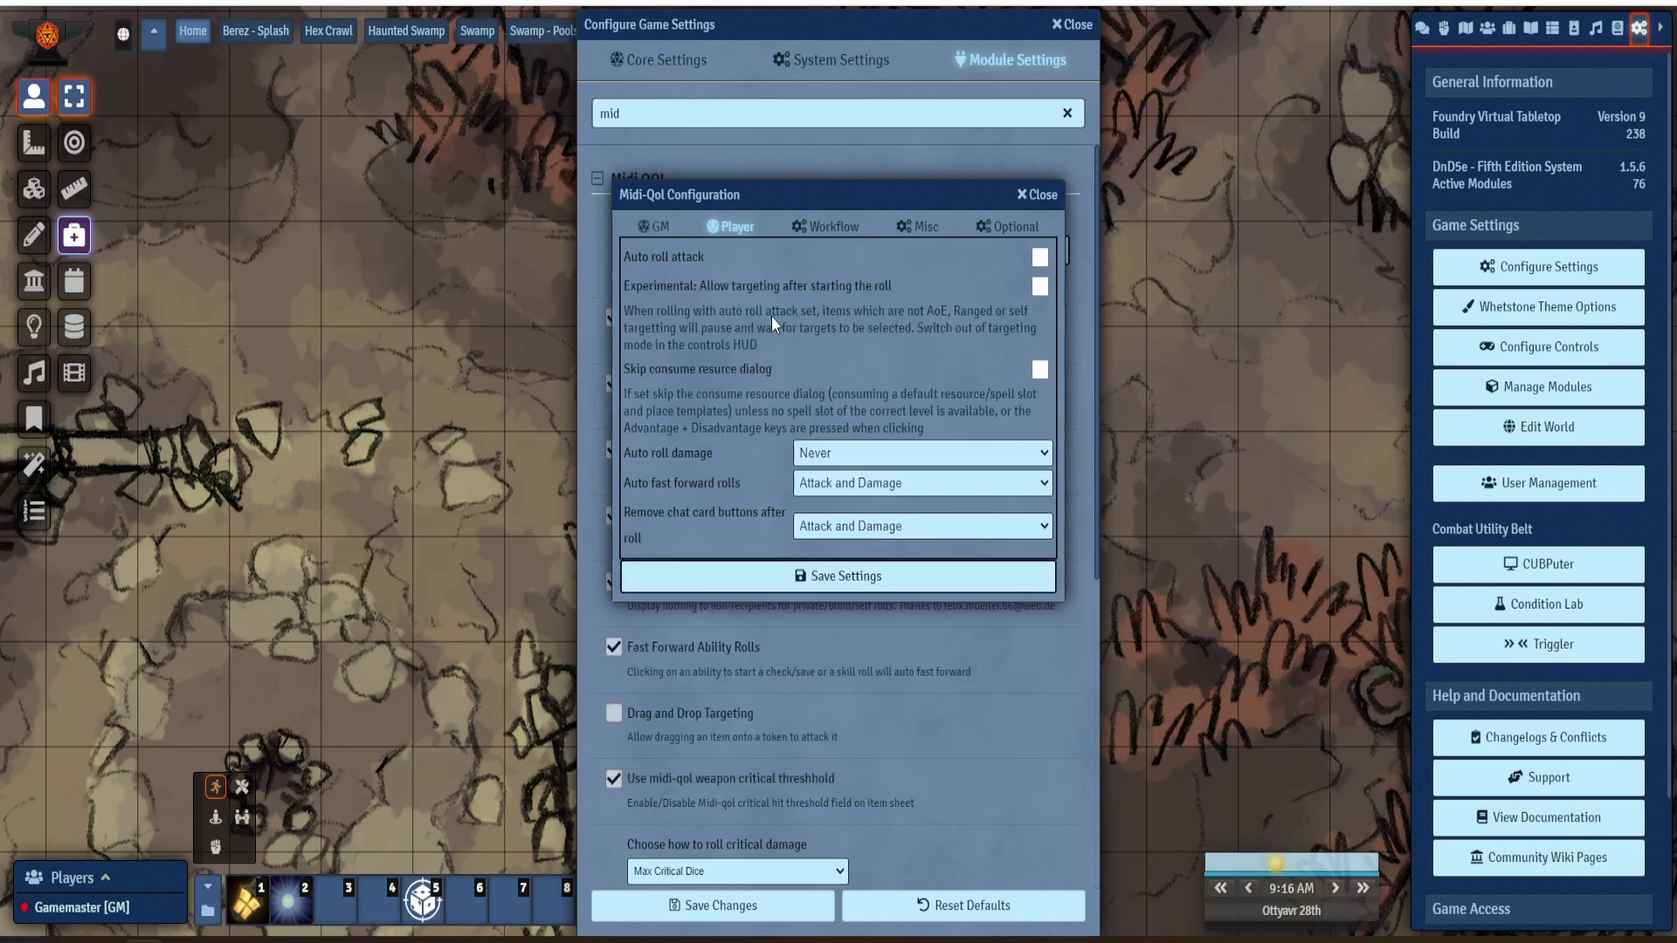
- Inspect the workflow options for targeting, specials, hits, reactions and saves, including the choices for template auto-targeting and attack hit checks
click(817, 227)
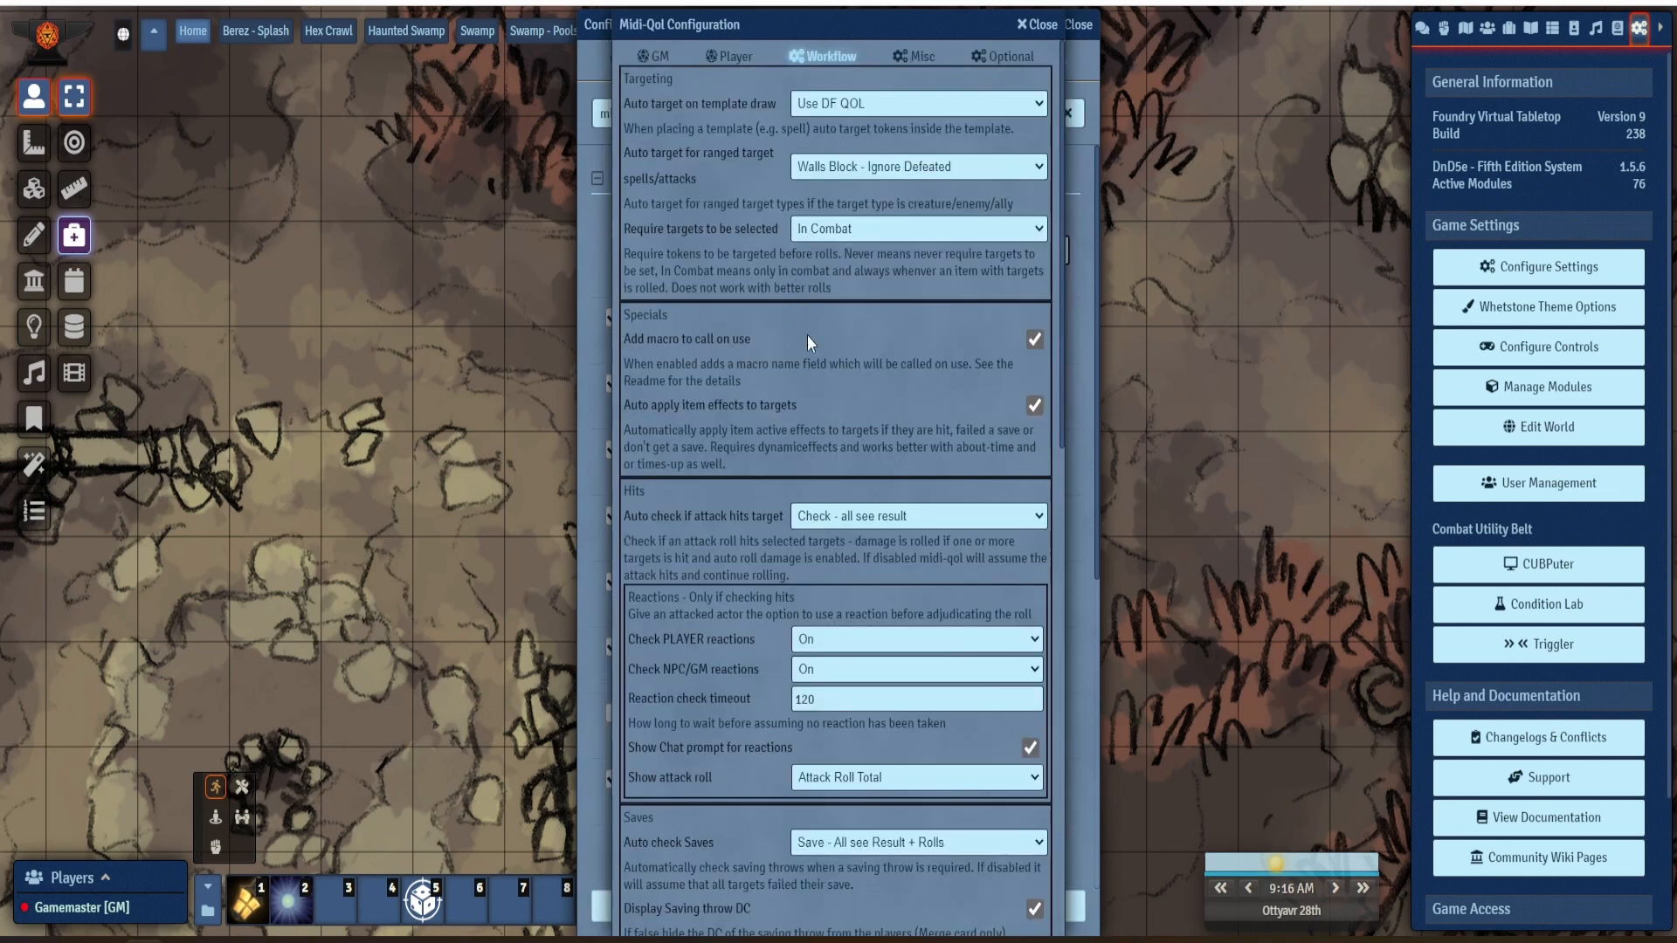
click(853, 106)
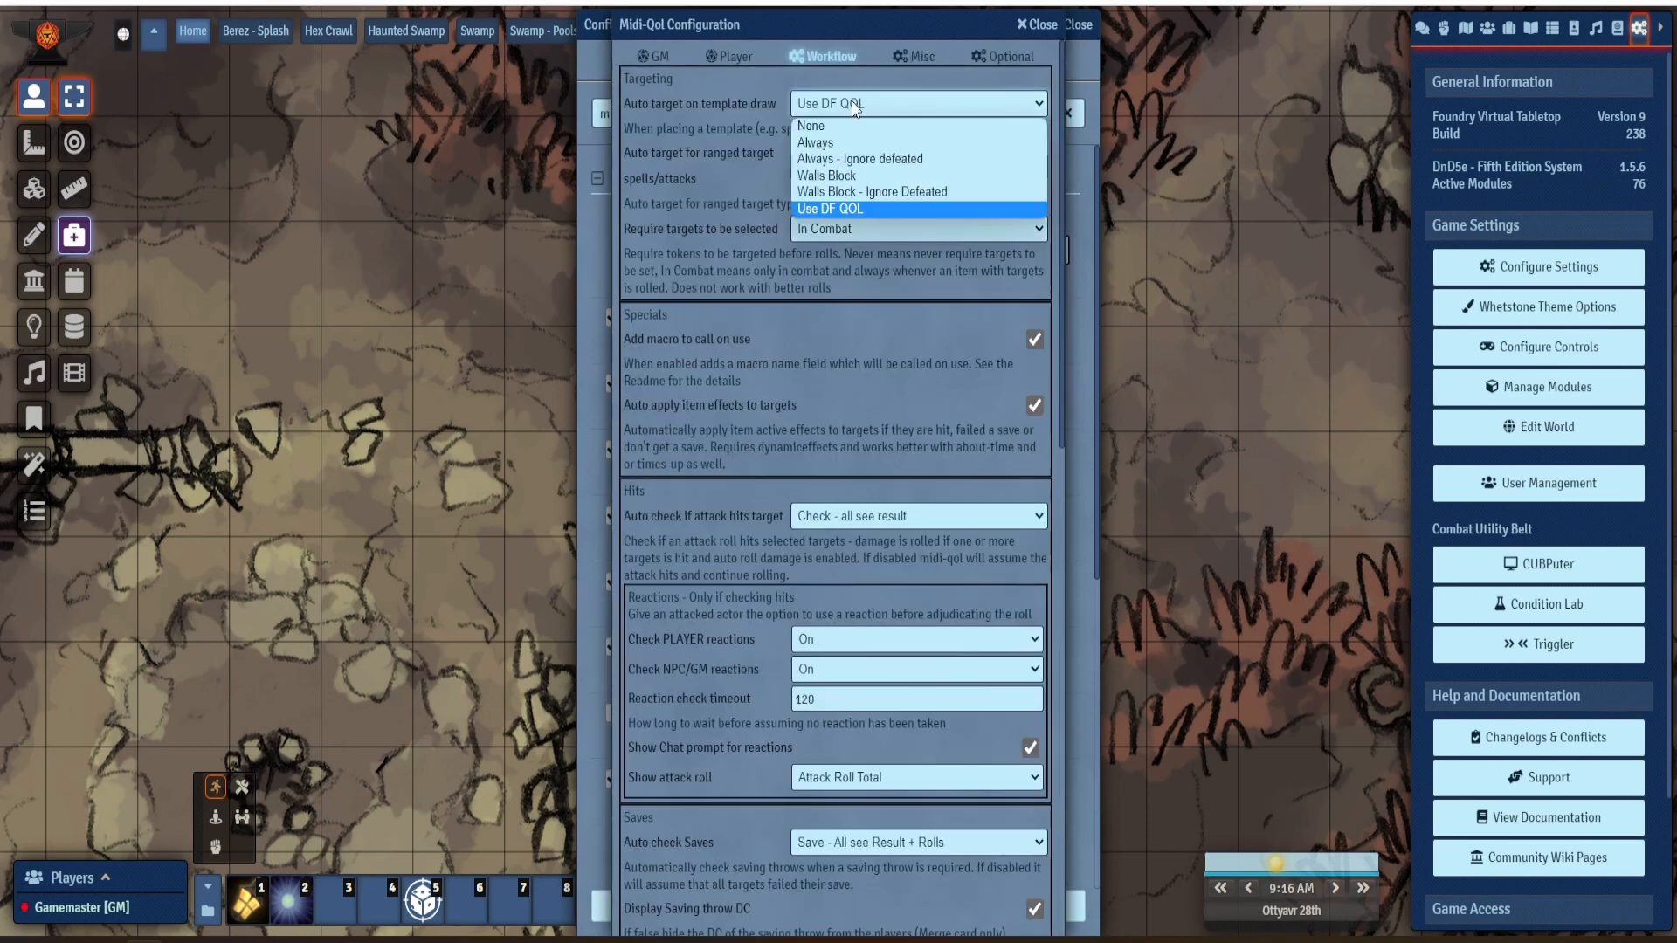
click(863, 106)
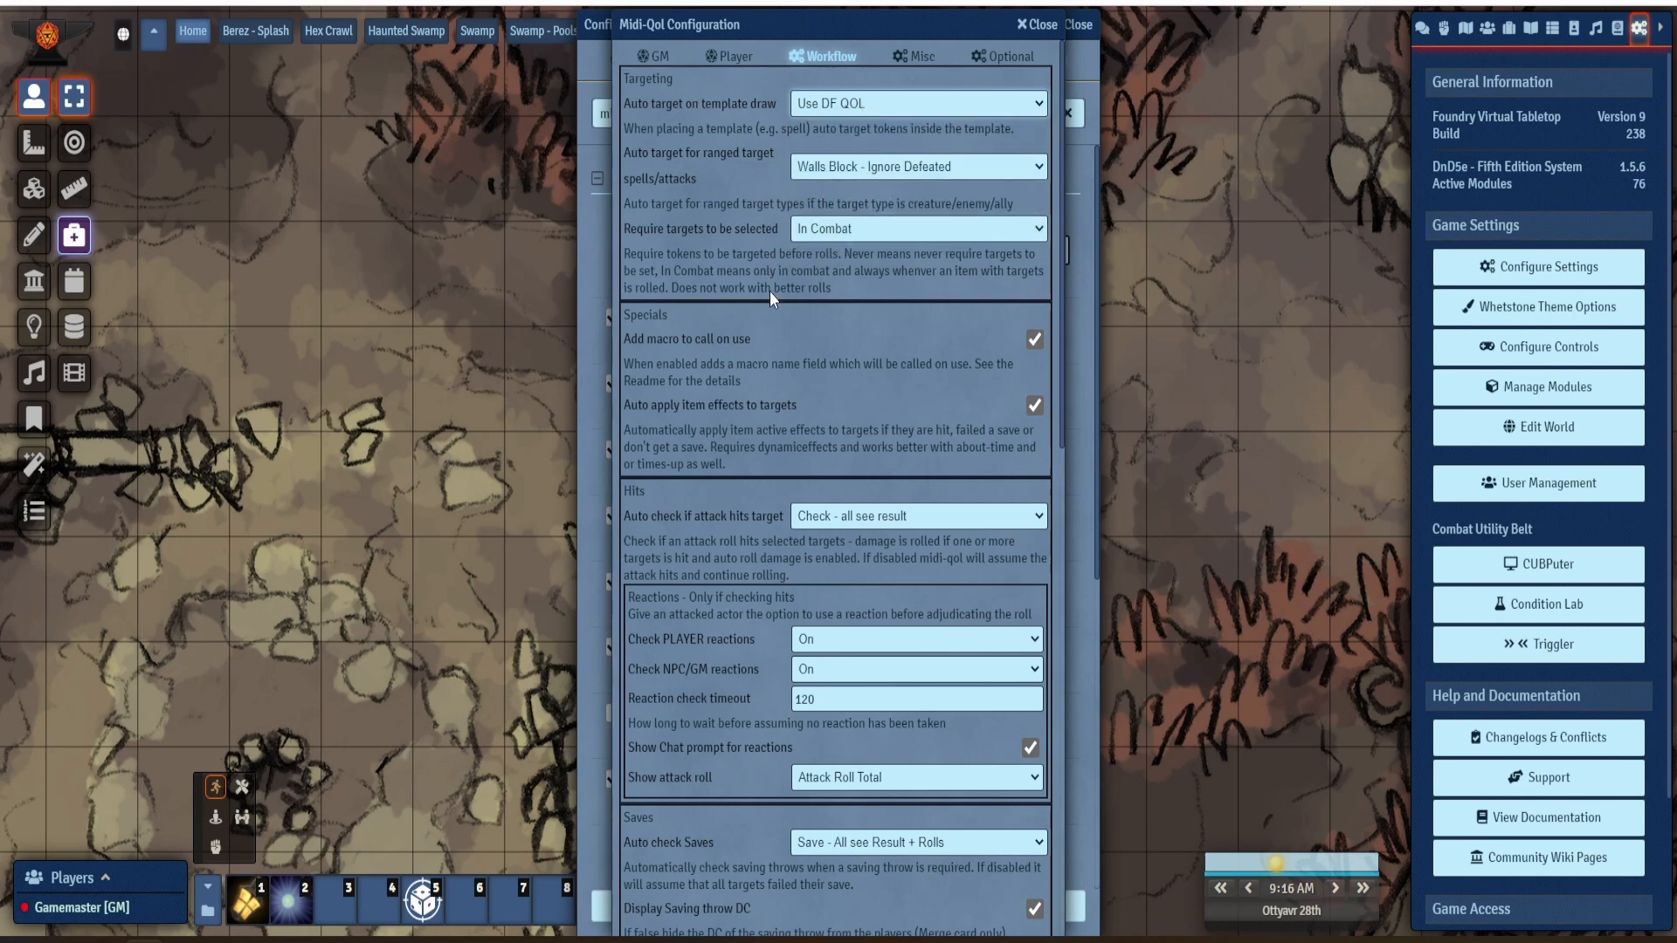
scroll(752, 360, down, 3)
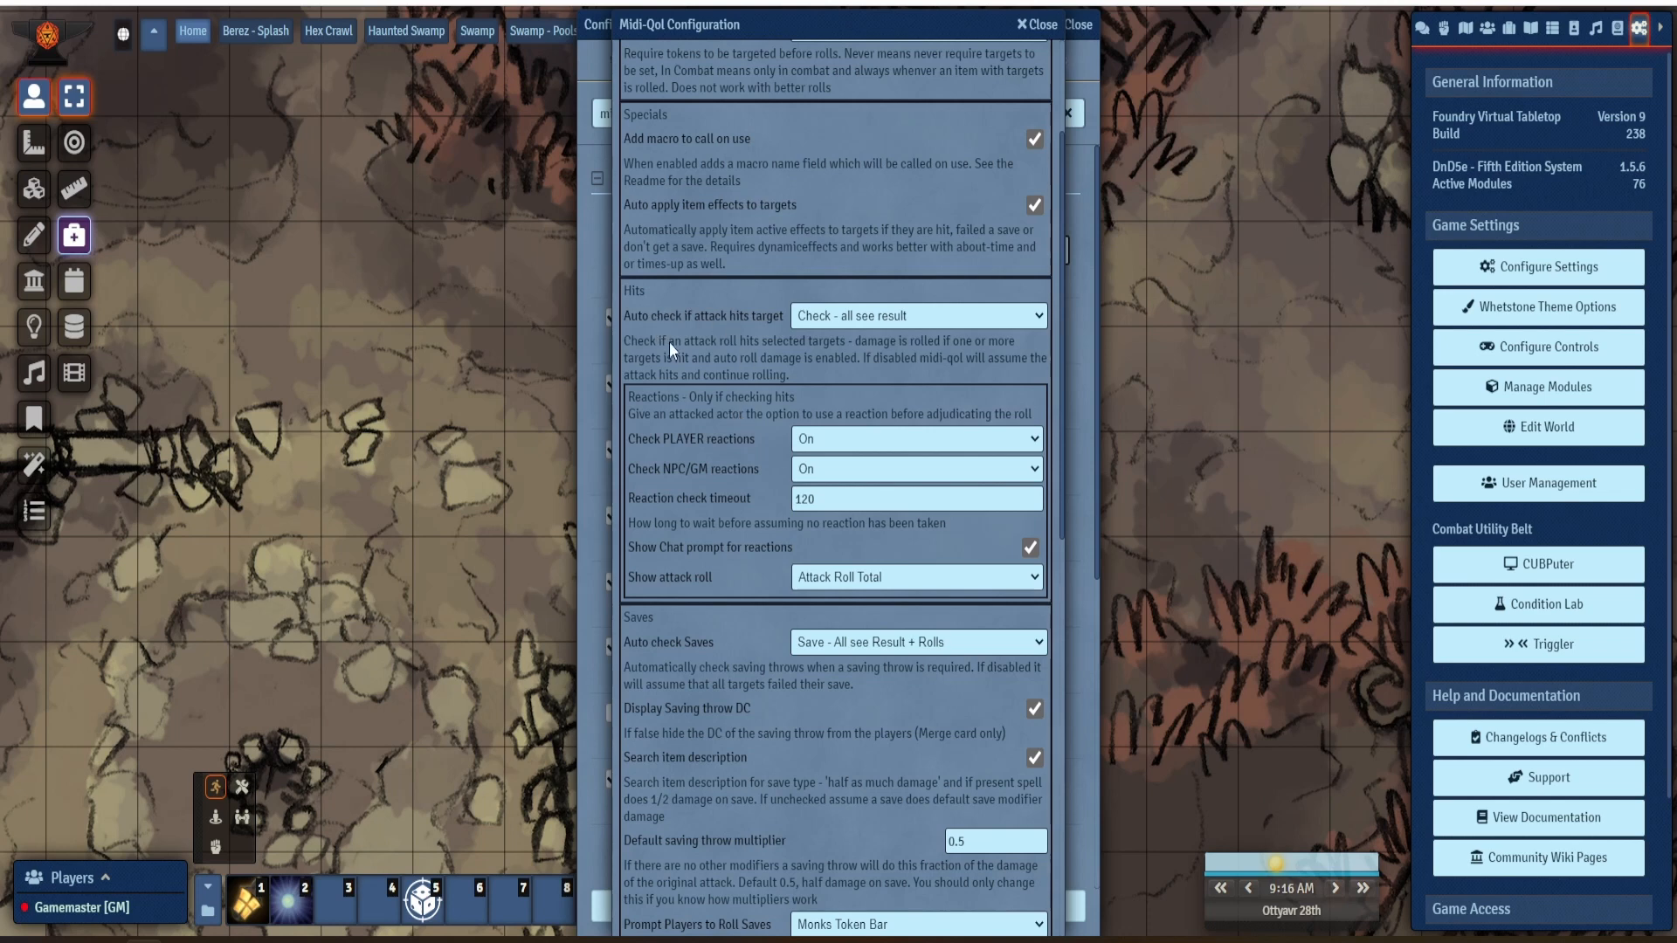
click(858, 318)
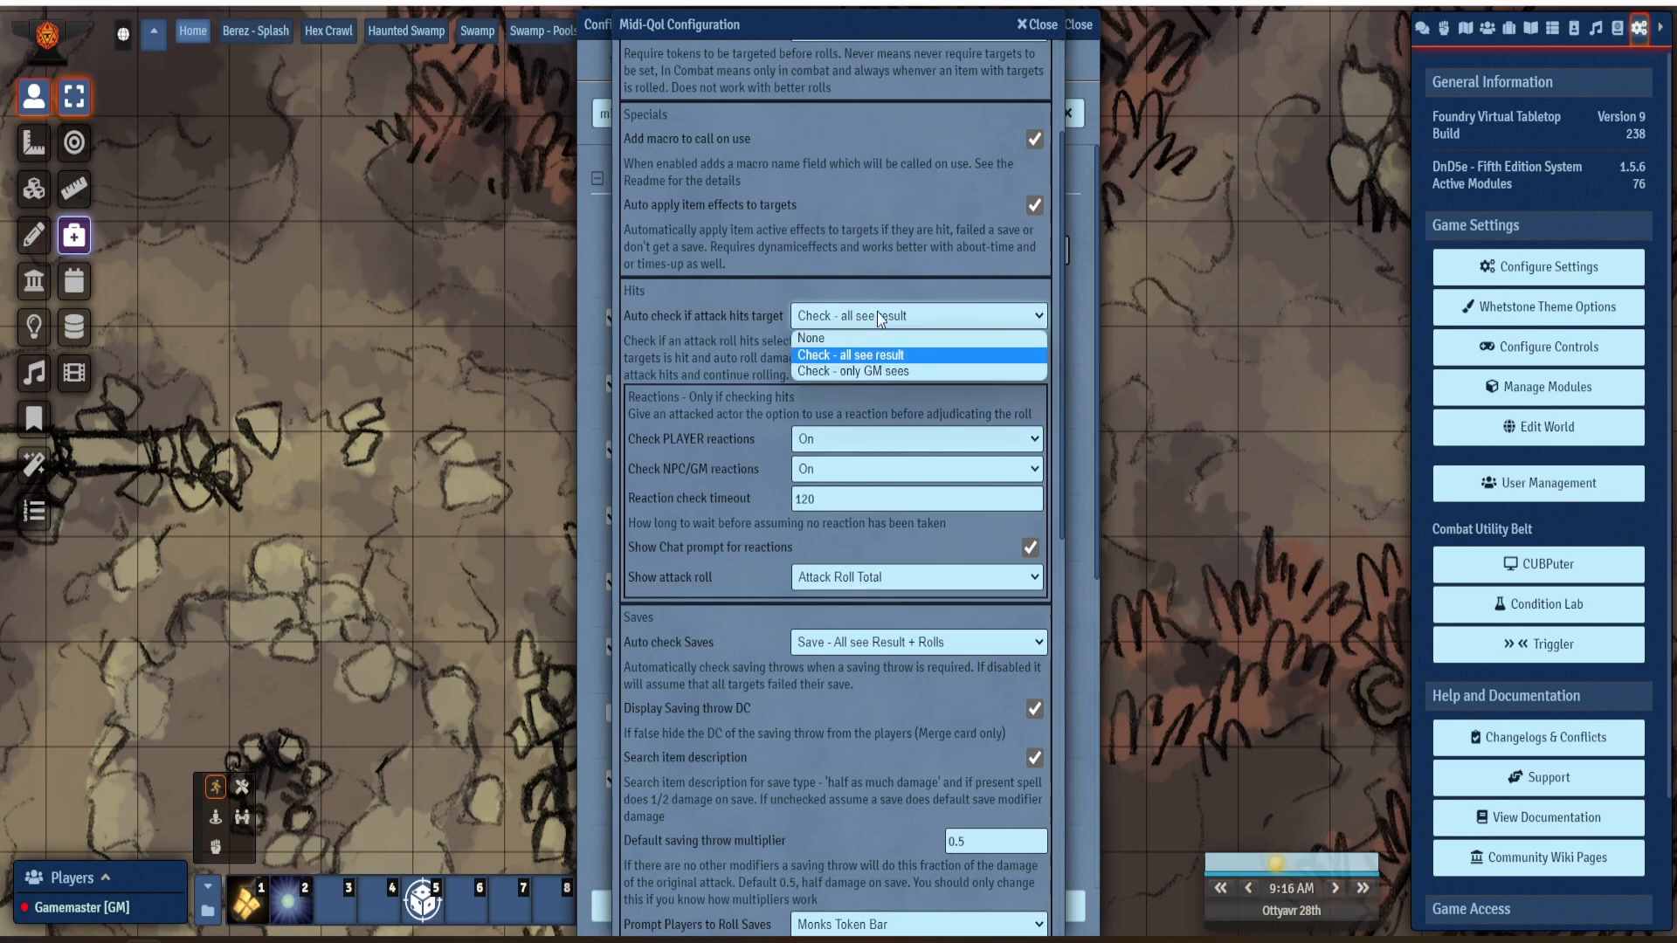
click(880, 317)
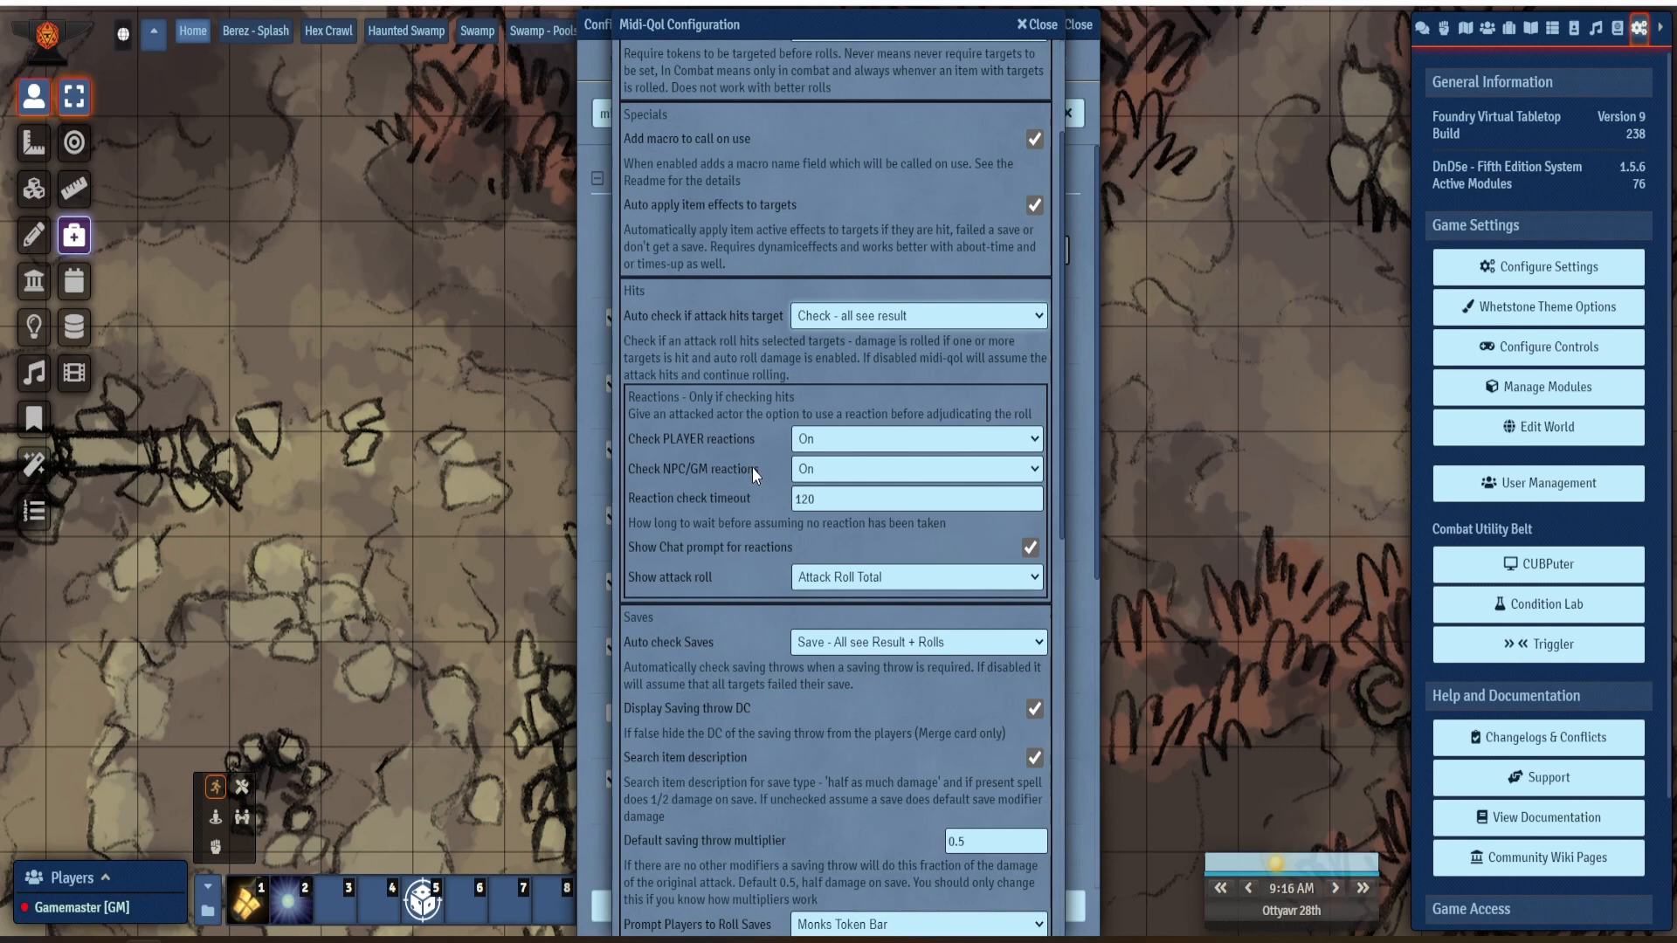
- Set the prompts for GM saving throws to Monks Token Bar for both unlinked and linked tokens in the workflow options
scroll(752, 468, down, 3)
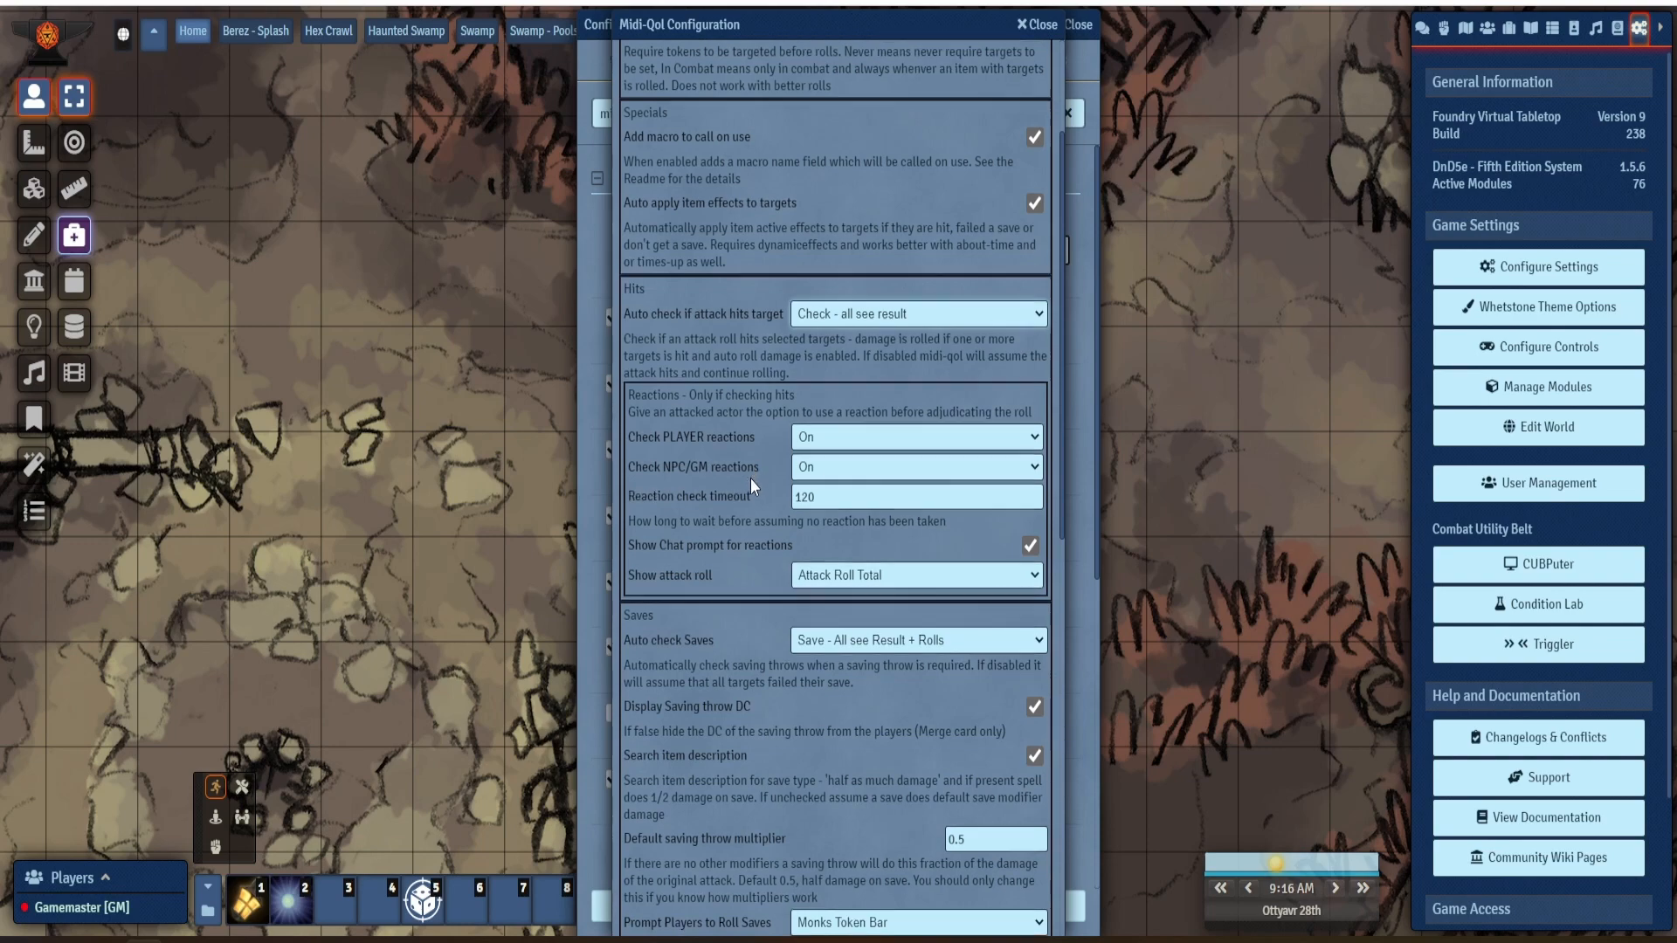
scroll(783, 361, down, 1)
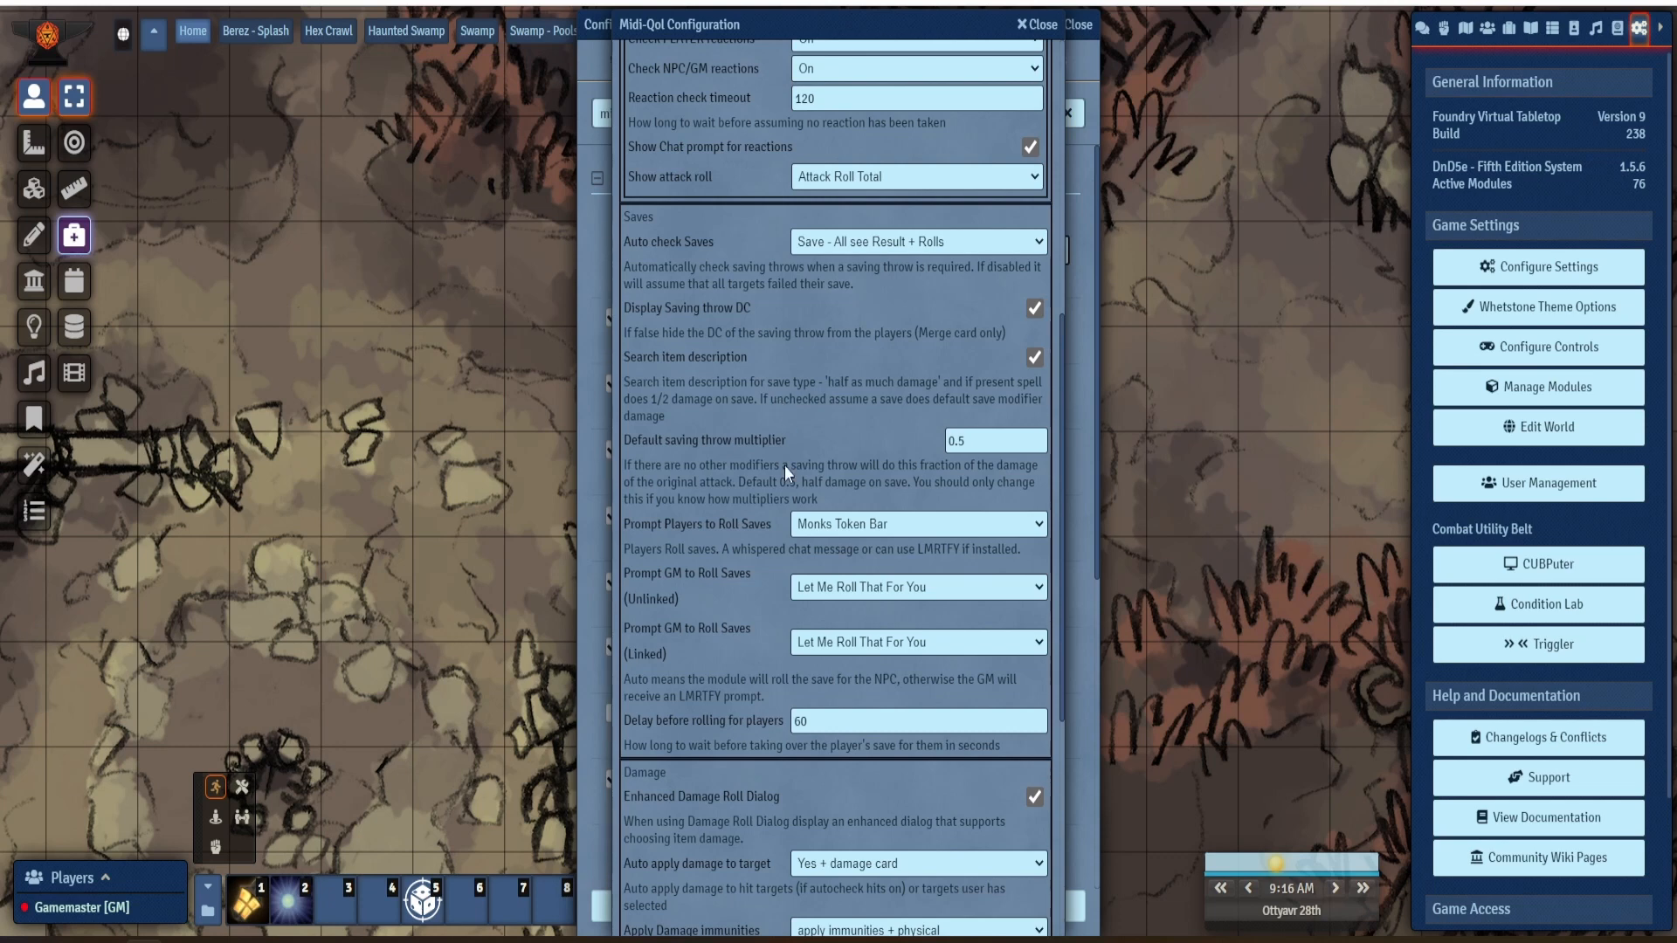
click(874, 587)
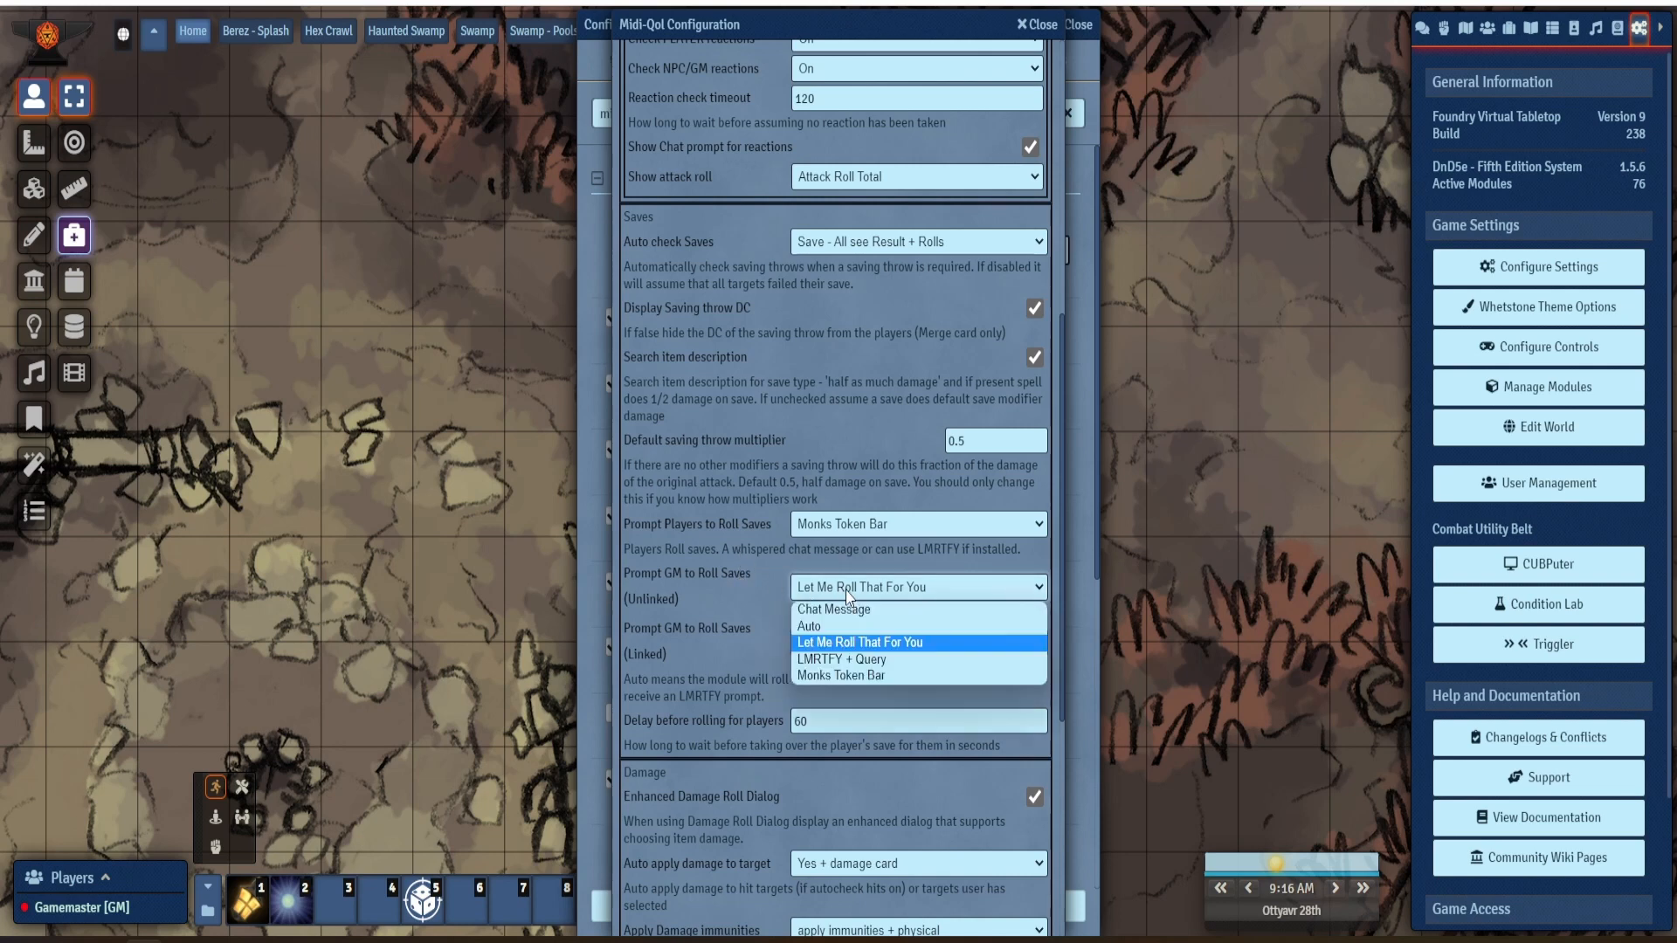
click(882, 675)
click(867, 648)
click(883, 730)
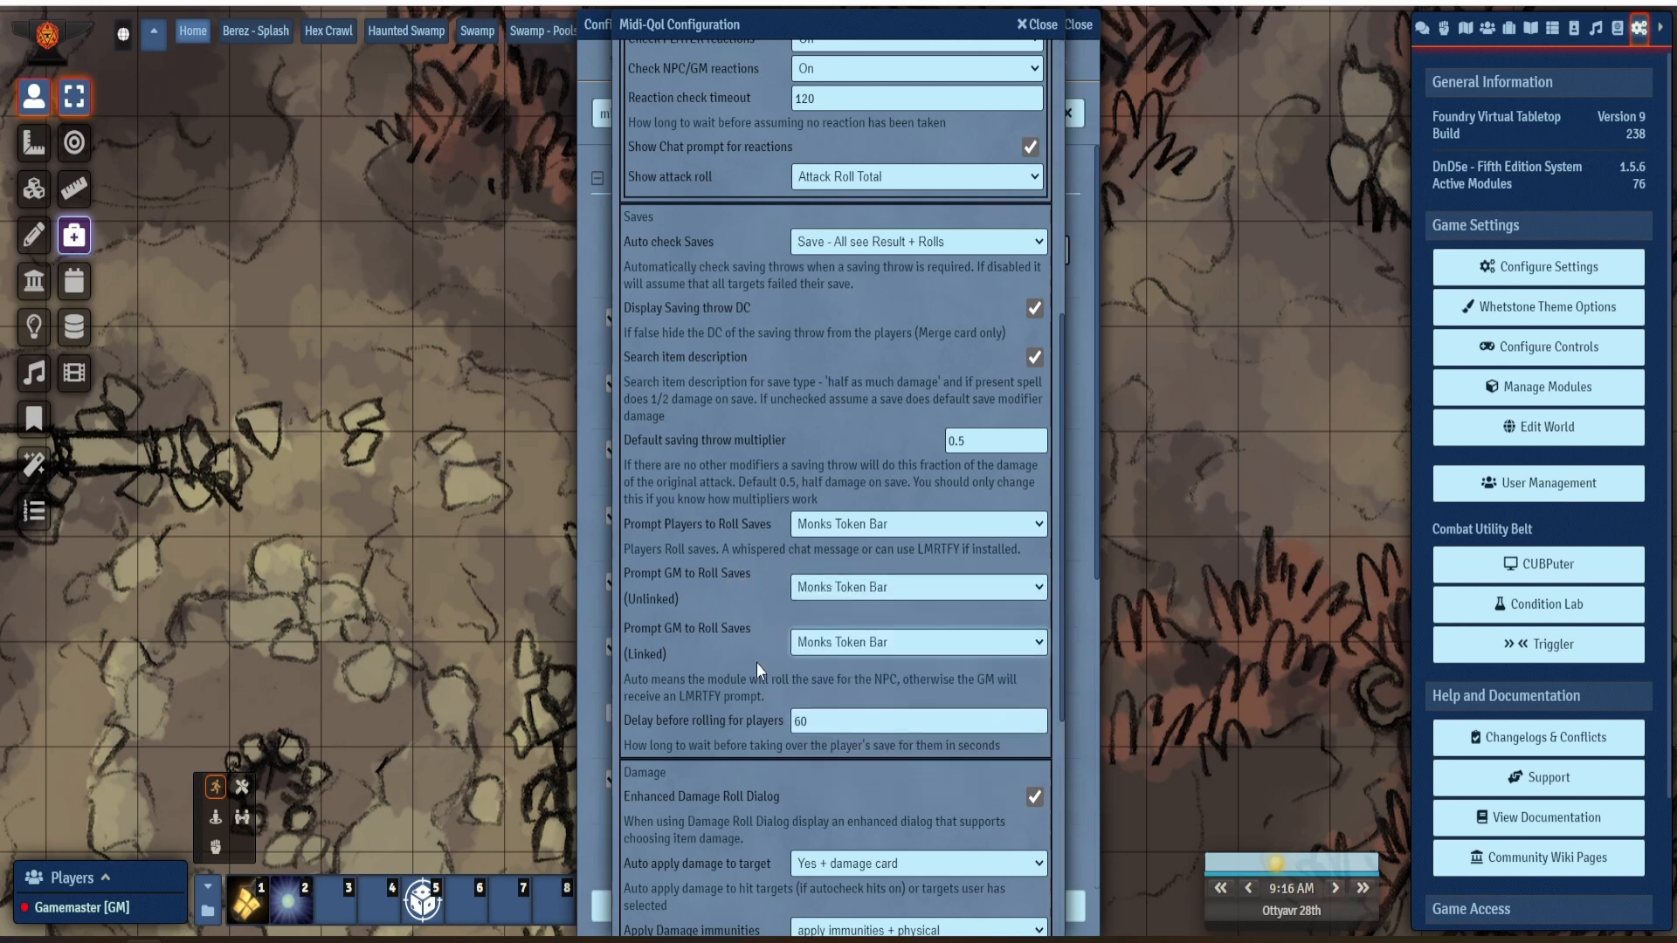
click(869, 587)
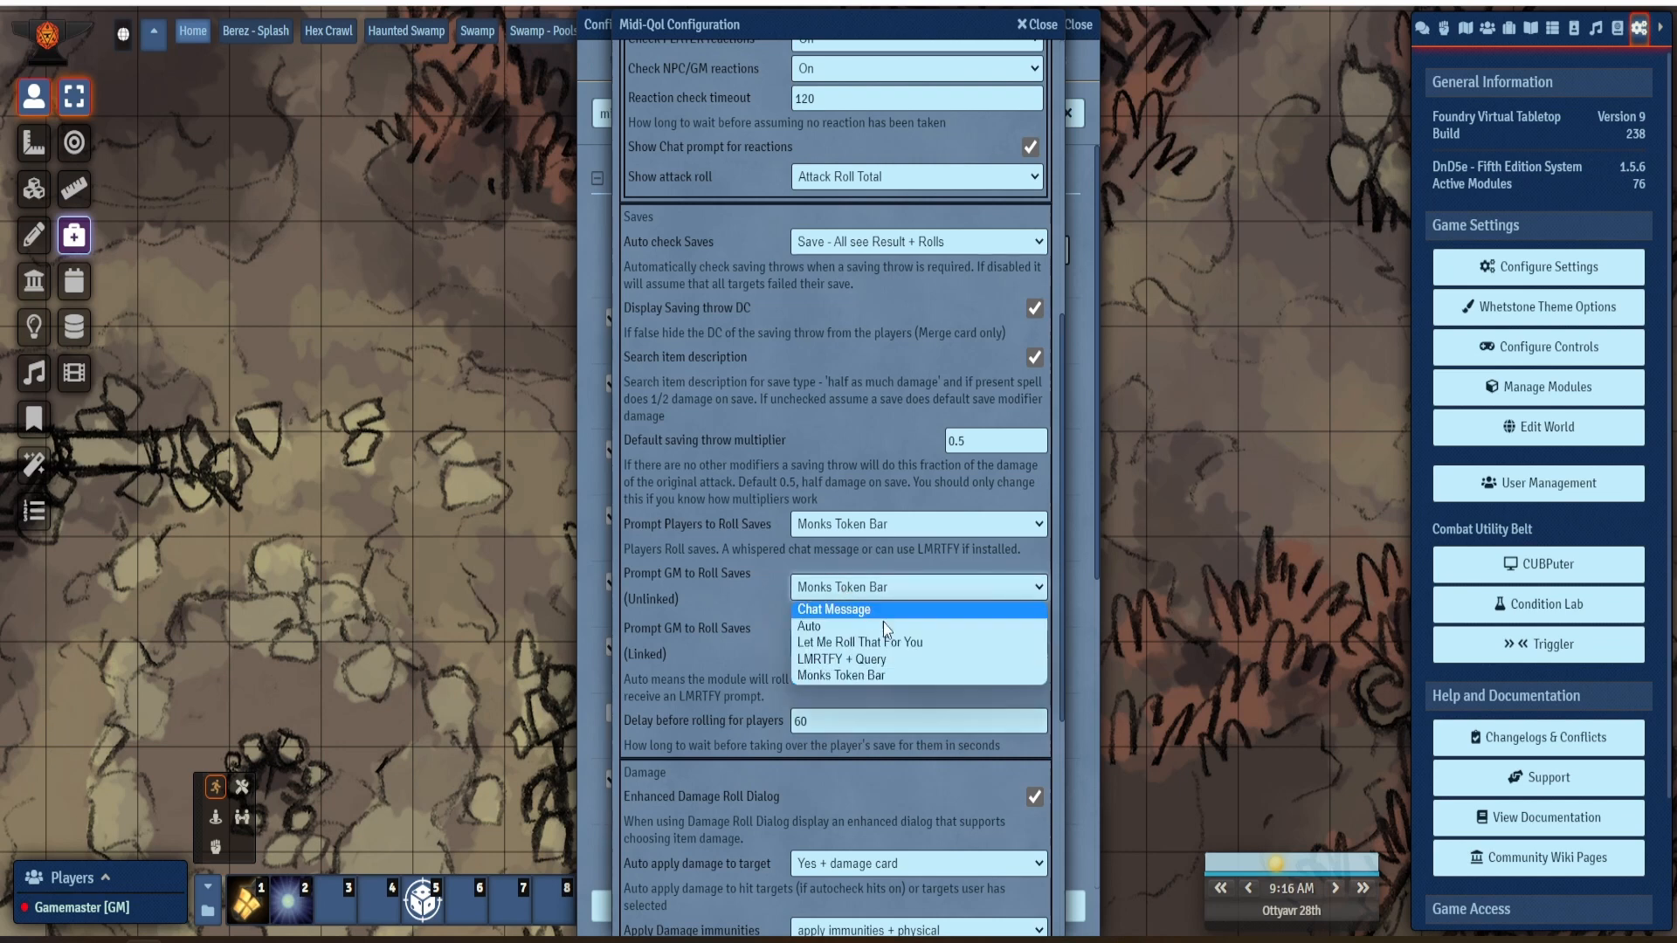
click(838, 584)
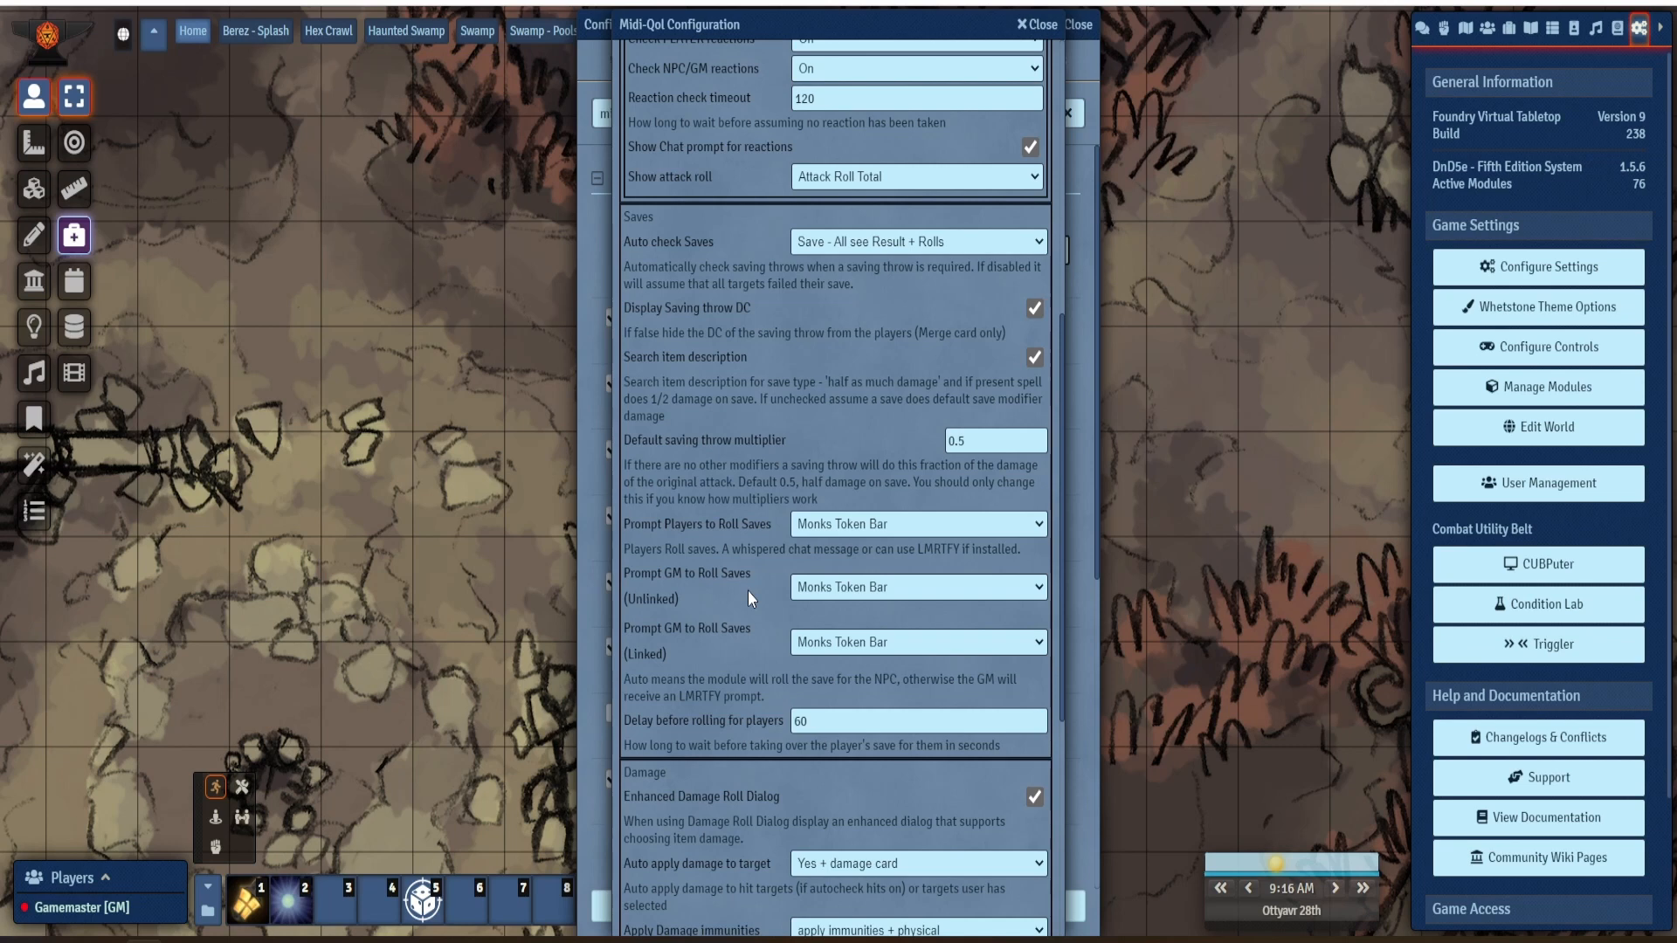
- Examine the workflow options for damage and concentration automation, and the miscellaneous options for chat cards, roll statistics and speed item rolls
scroll(747, 590, down, 5)
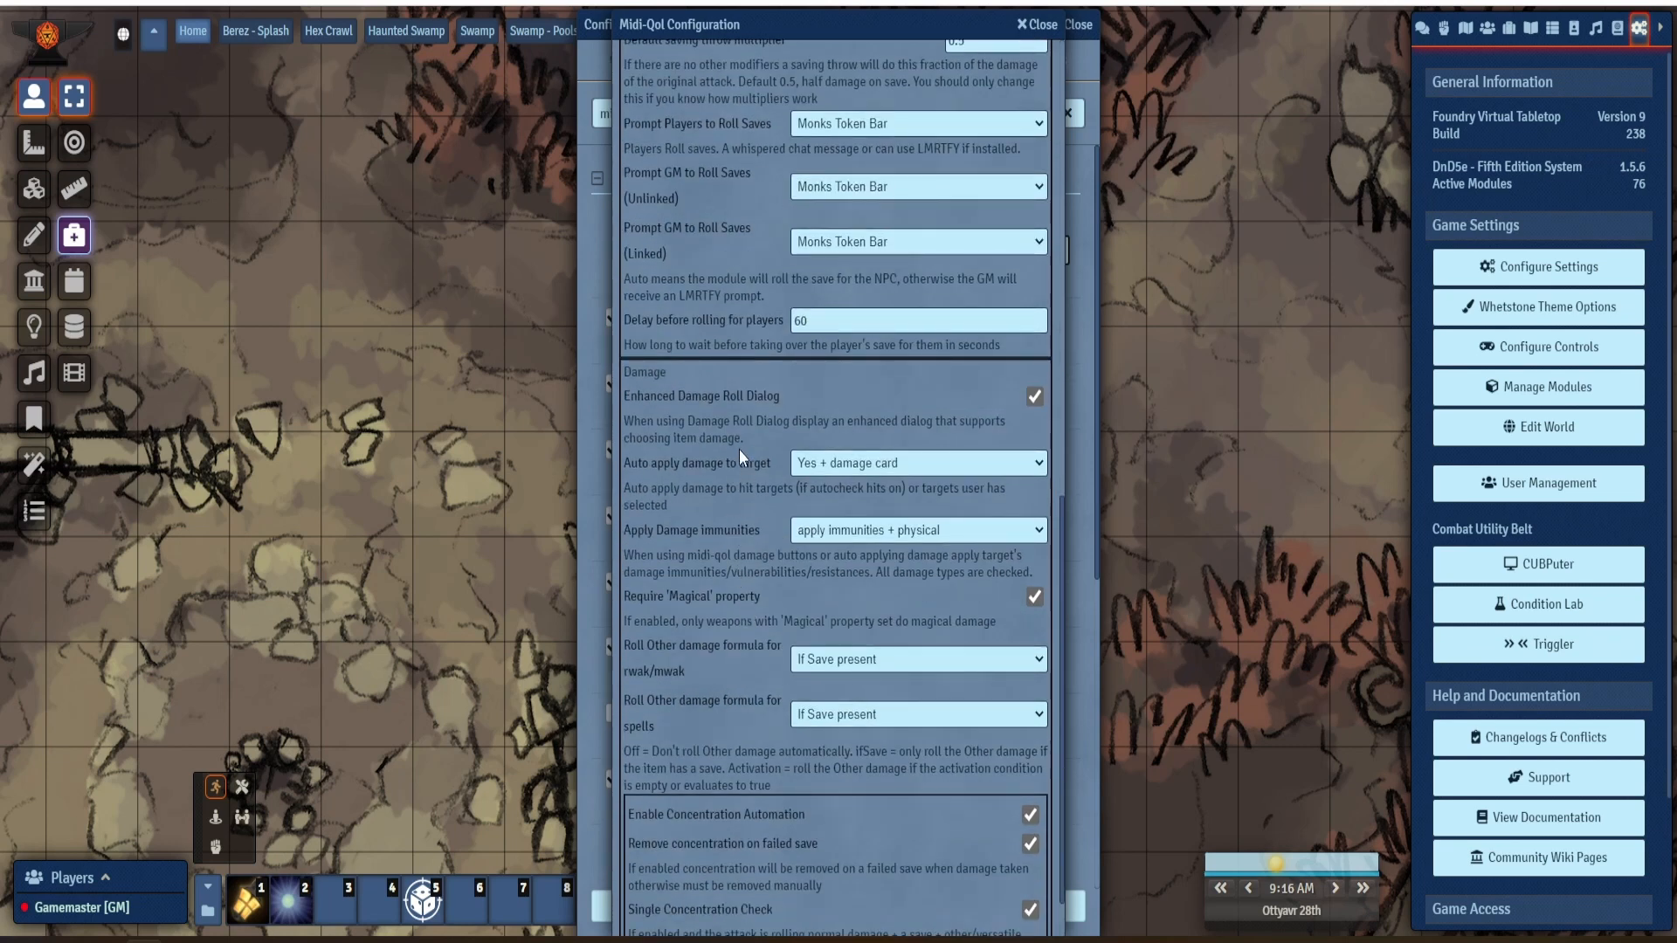
scroll(740, 452, down, 1)
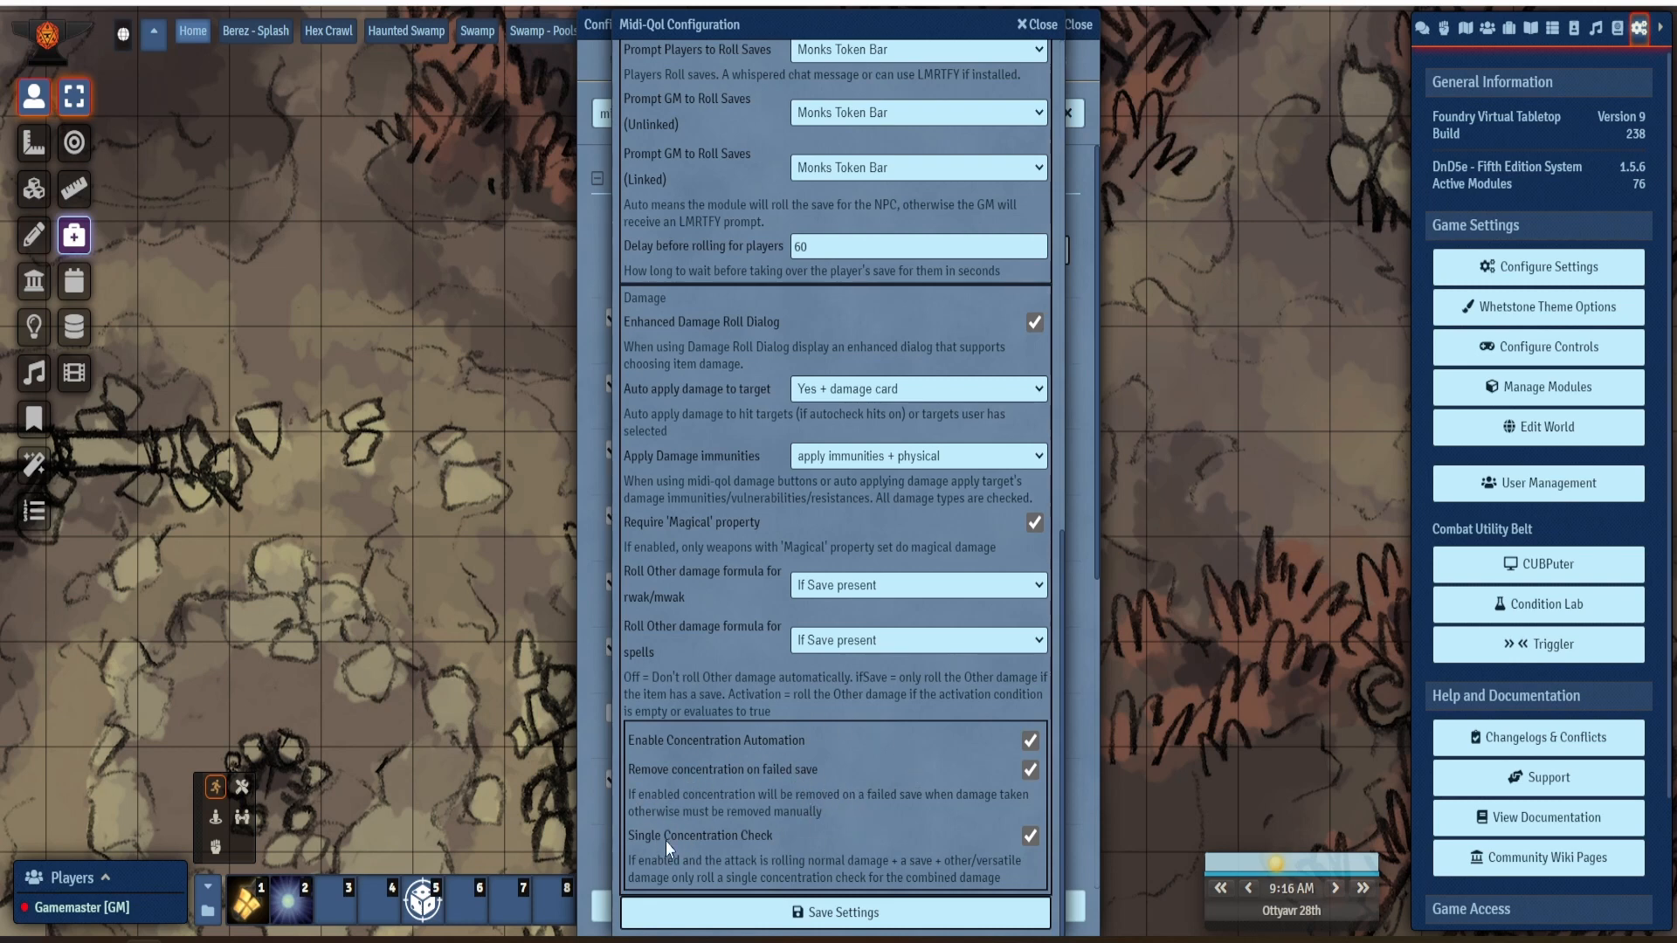
scroll(721, 372, up, 10)
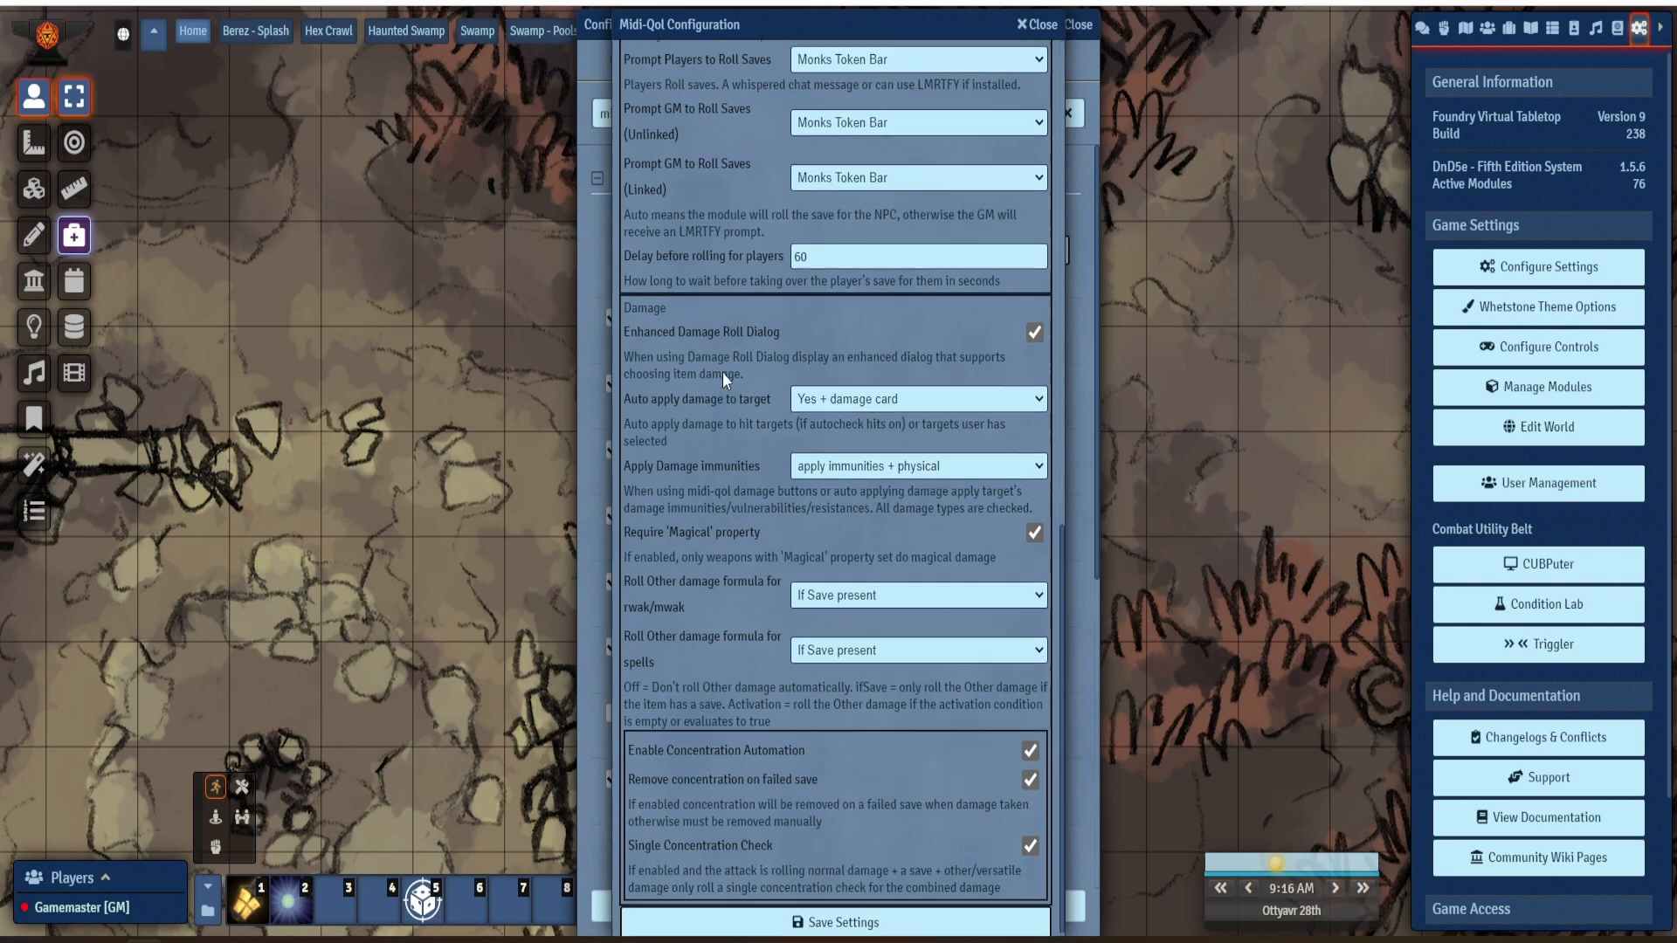
click(901, 59)
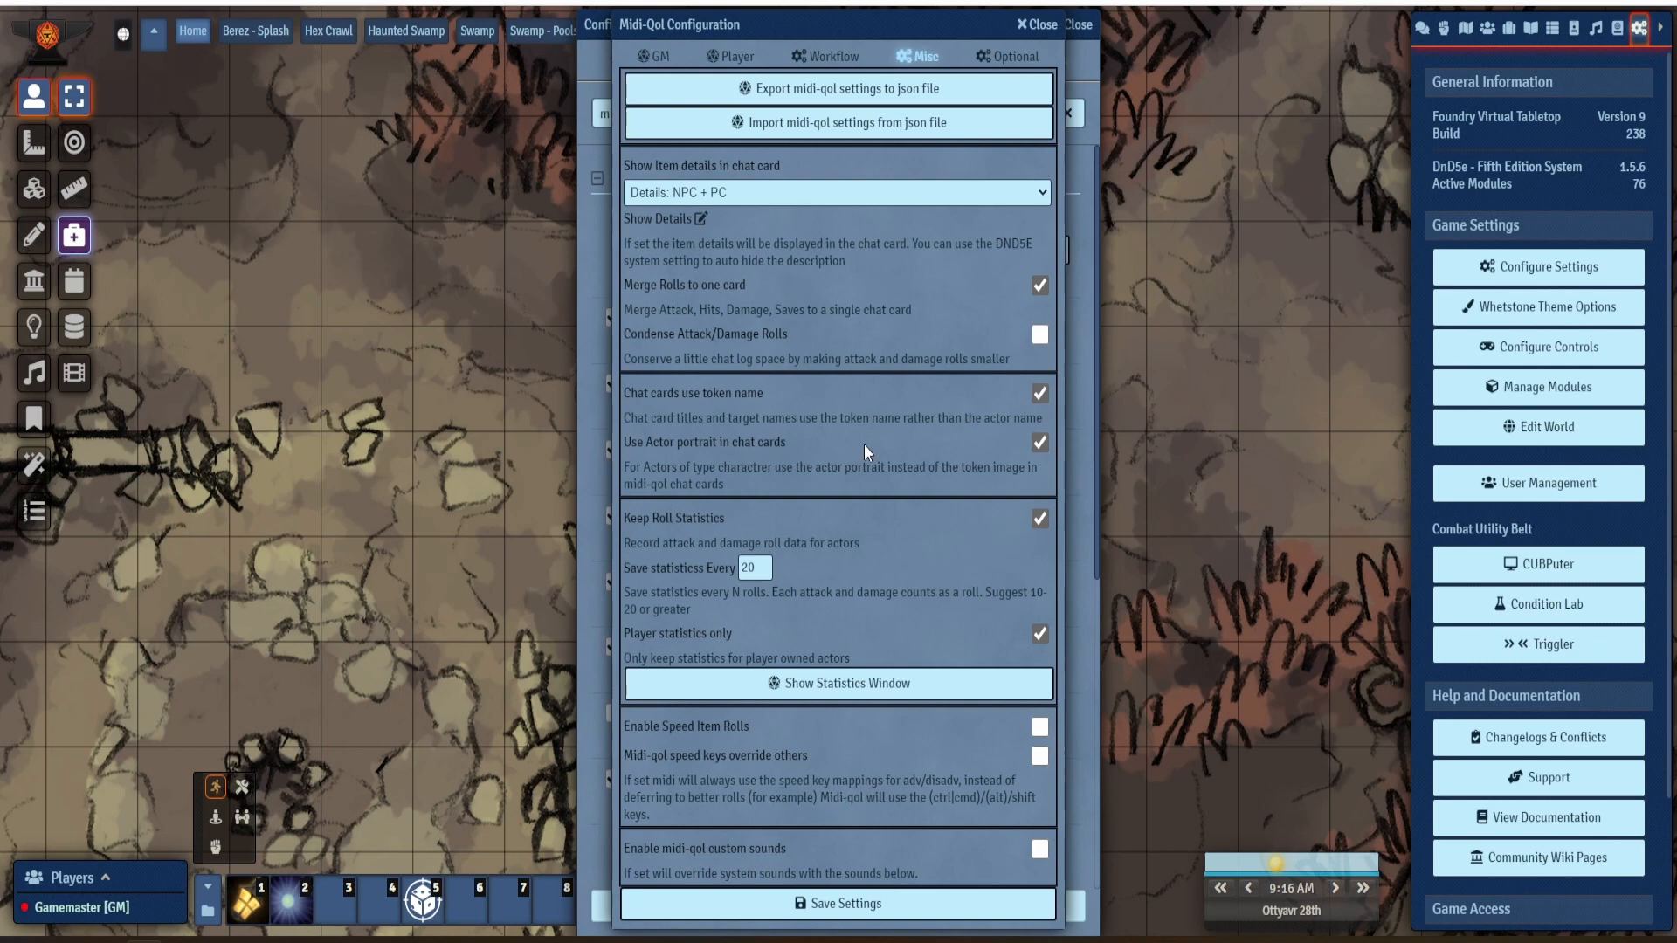
- Set walls blocking ranged attacks to dnd5e helpers in the optional rules, and save the Midi QOL configuration and module settings
click(1006, 56)
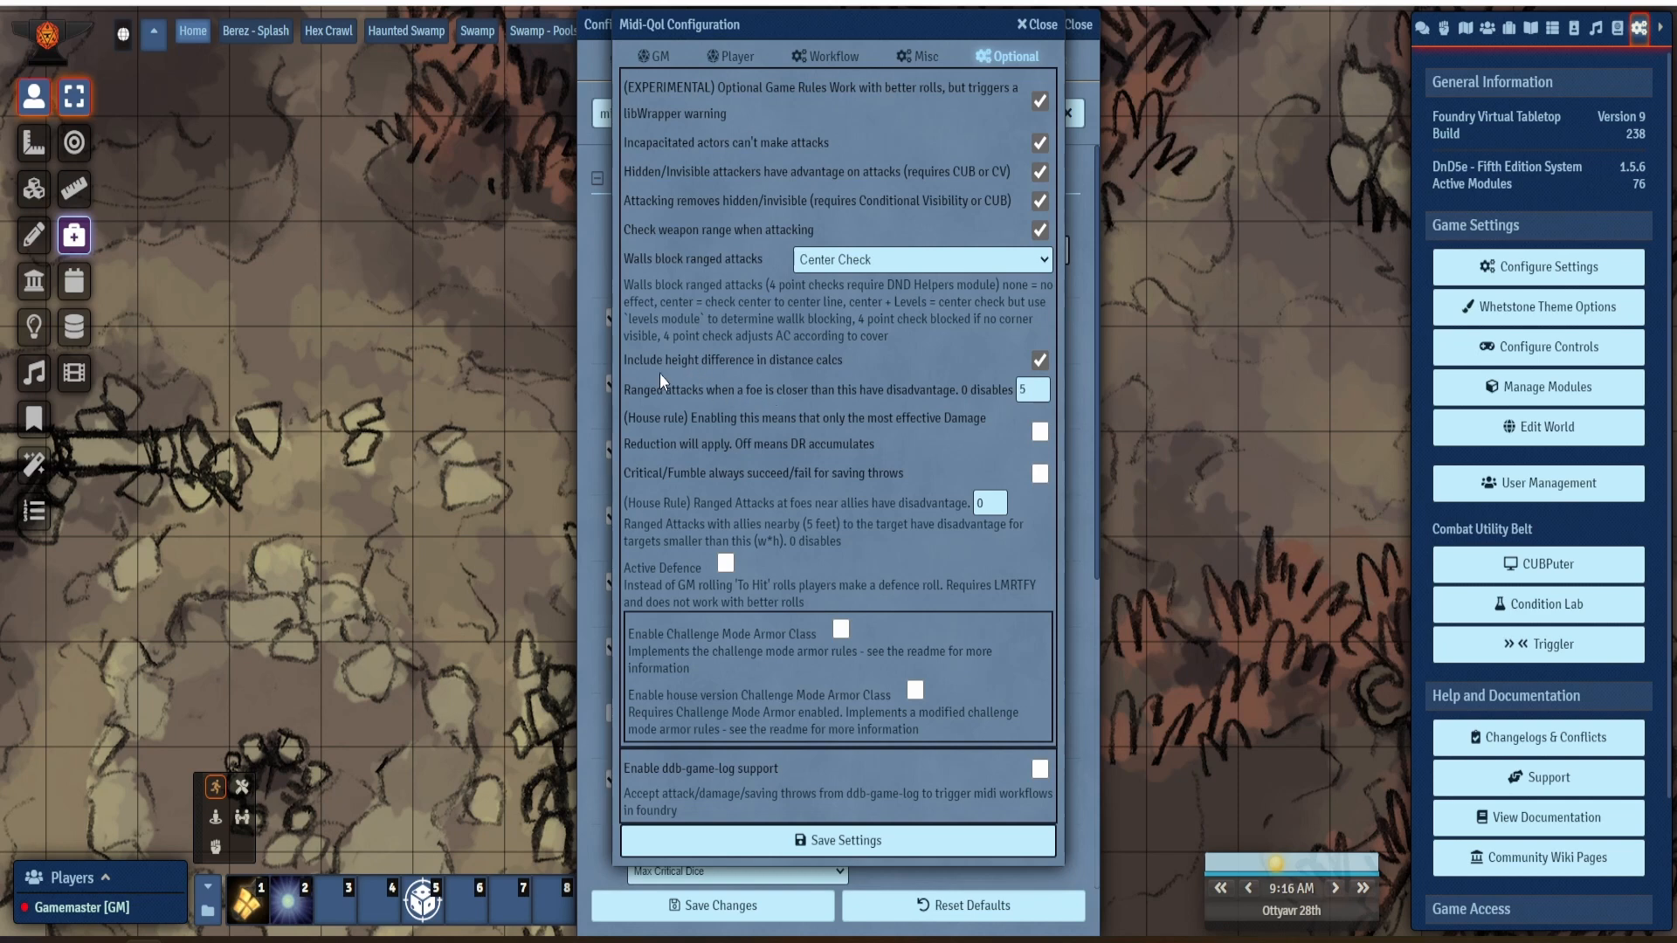
click(867, 262)
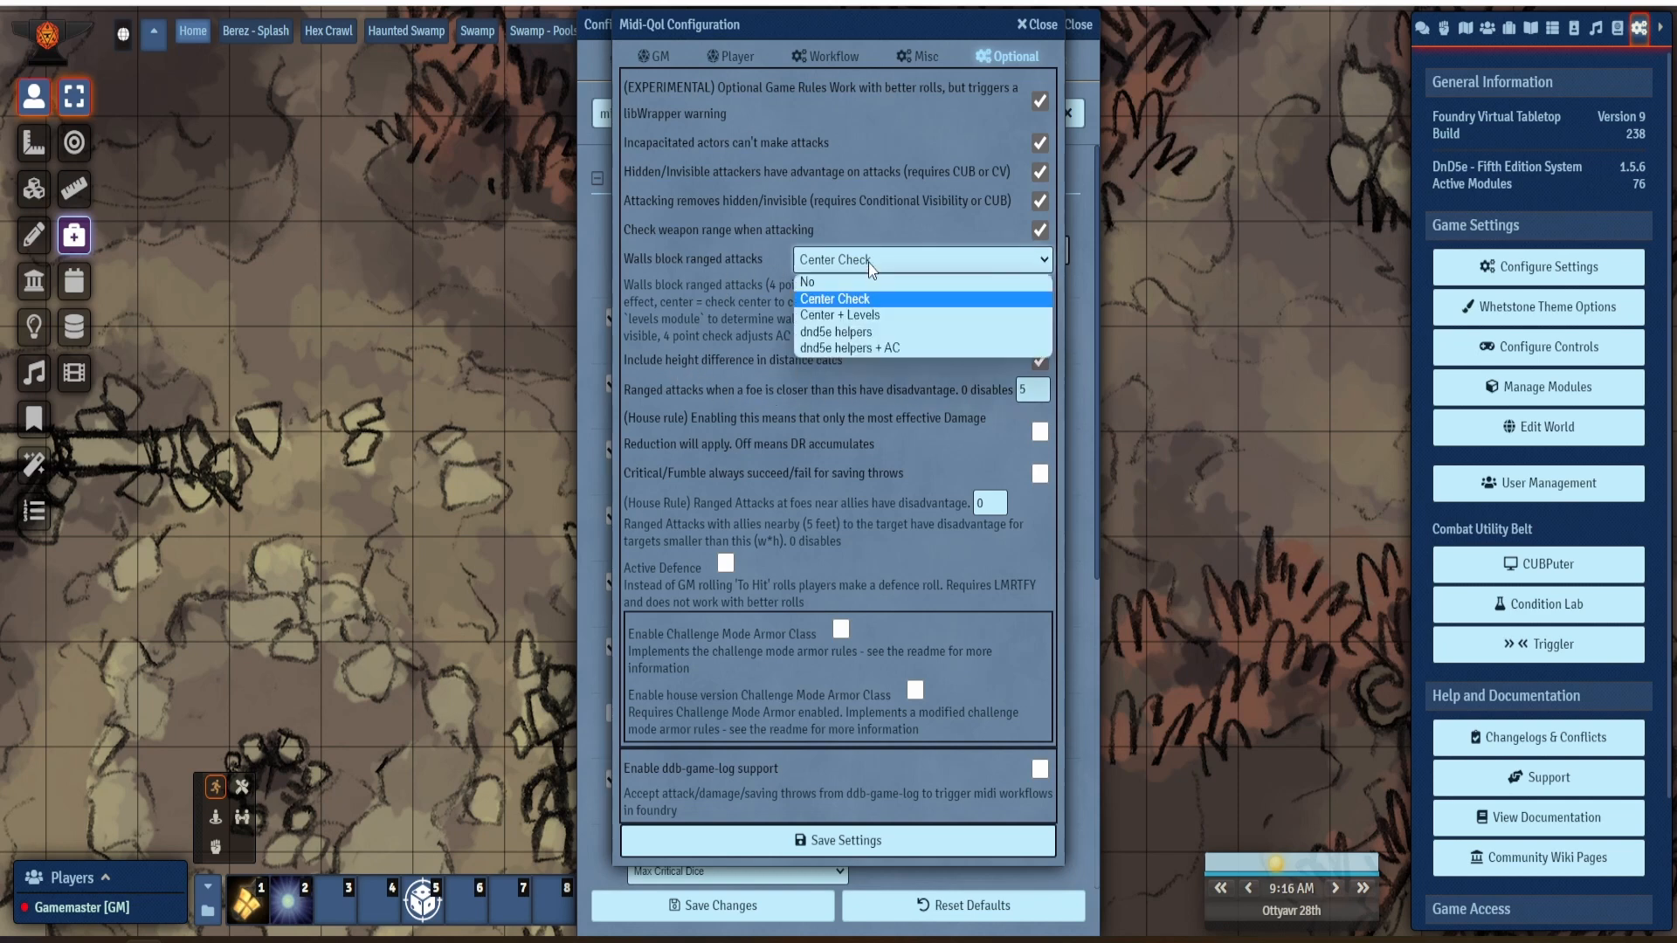
click(914, 332)
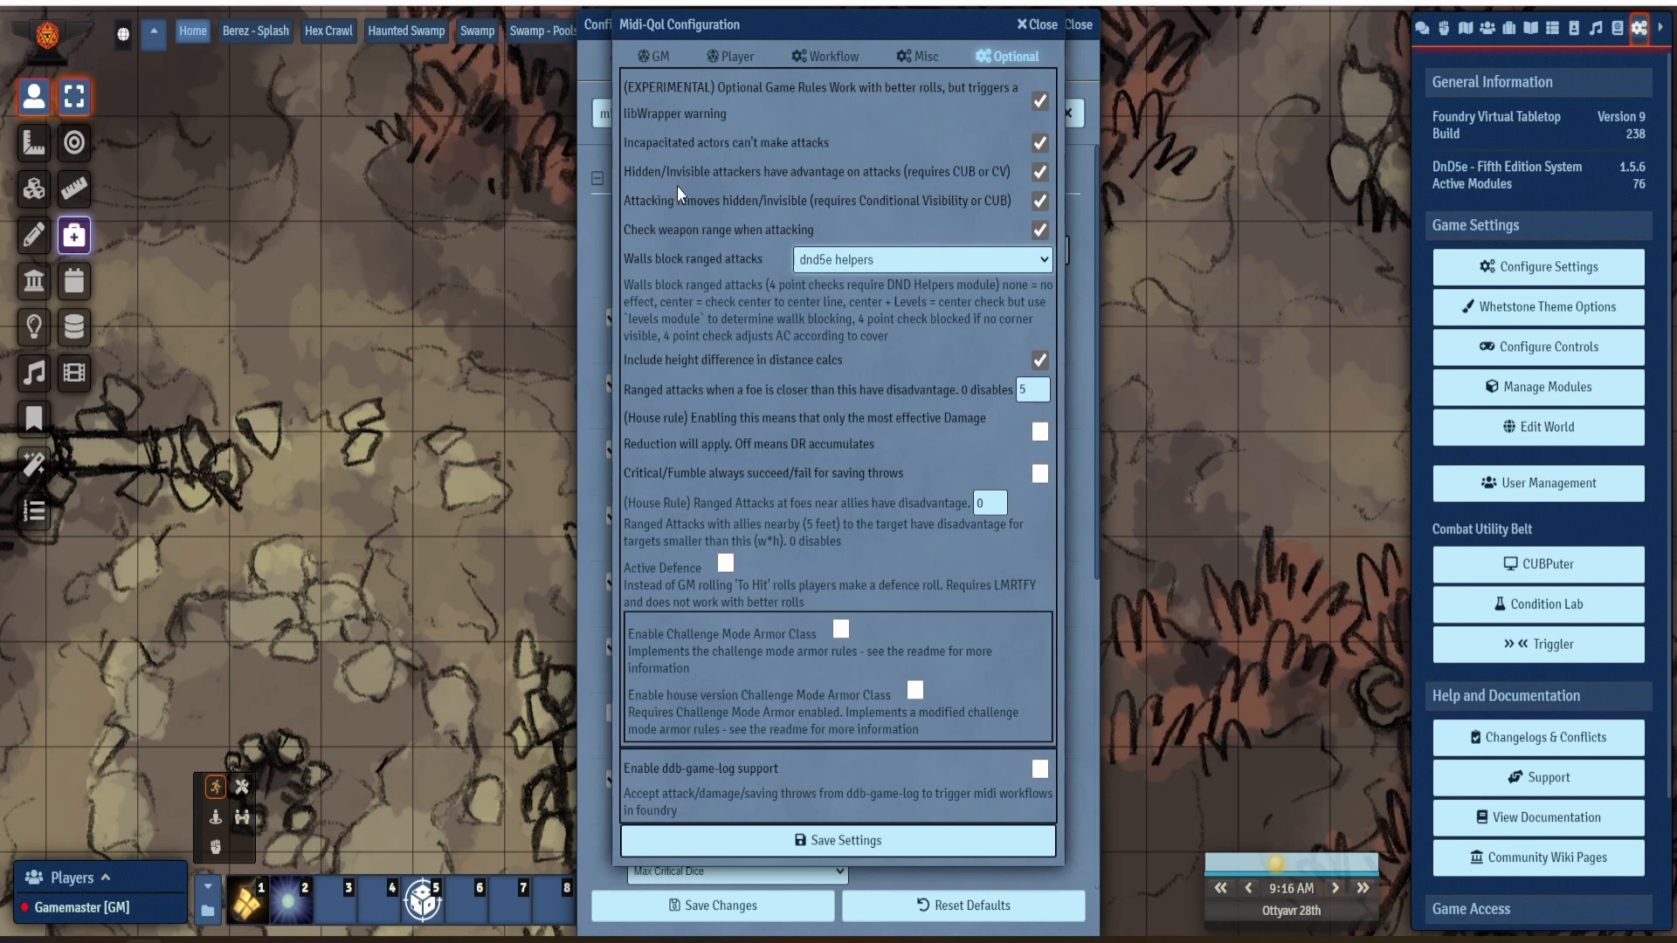
click(801, 844)
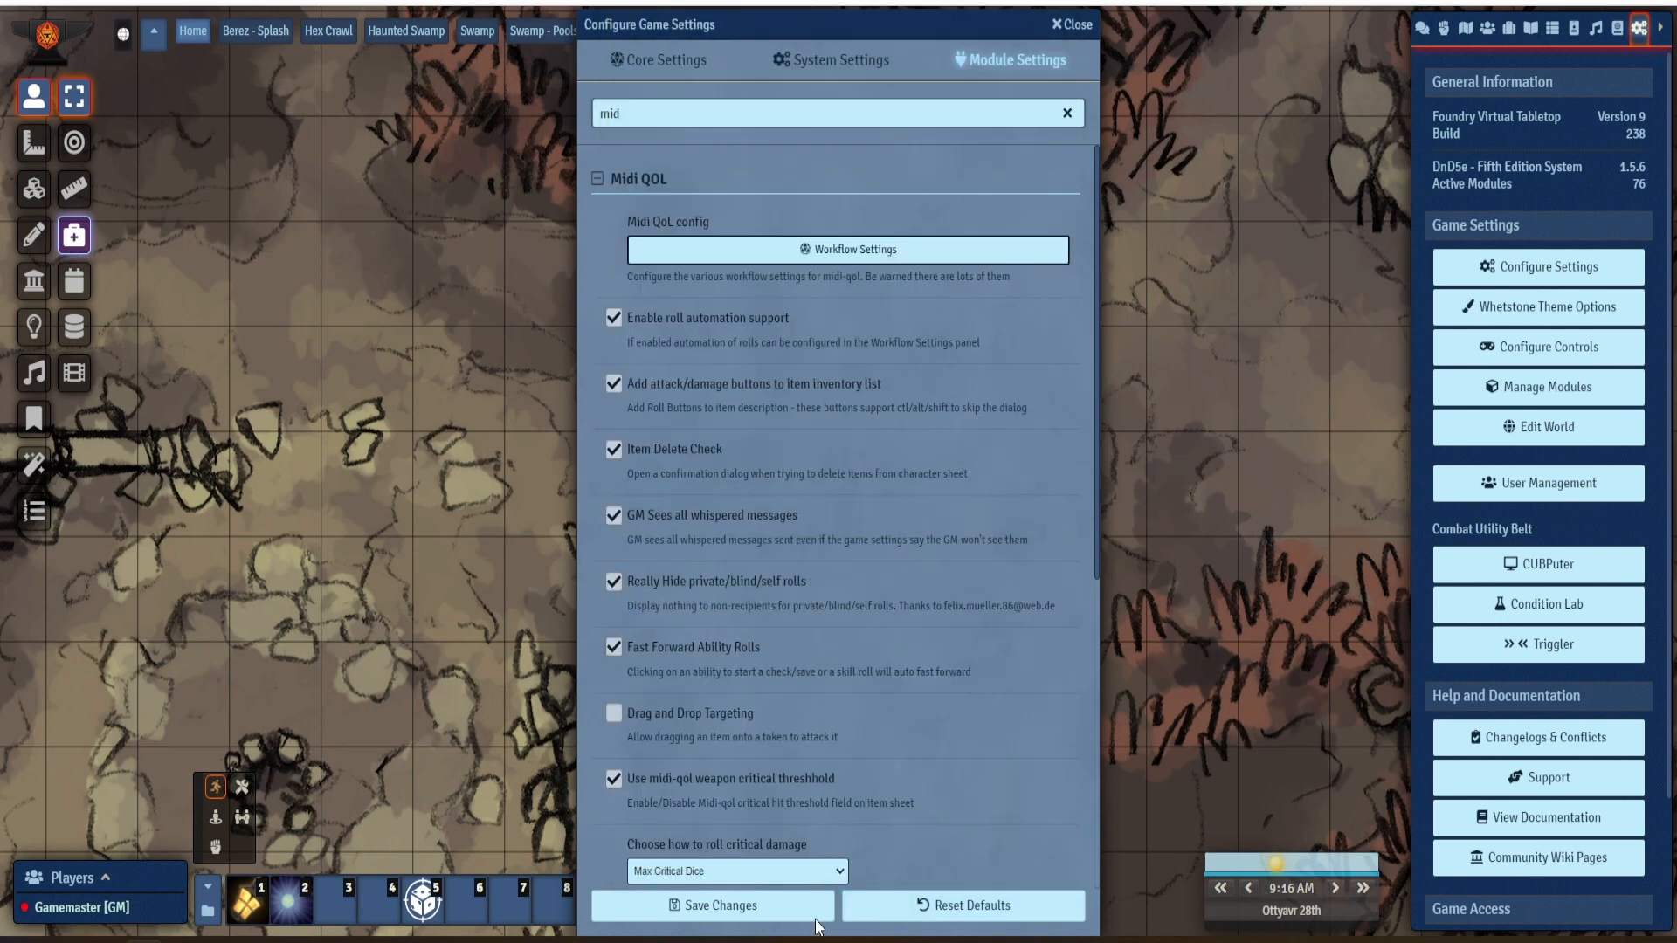
click(772, 908)
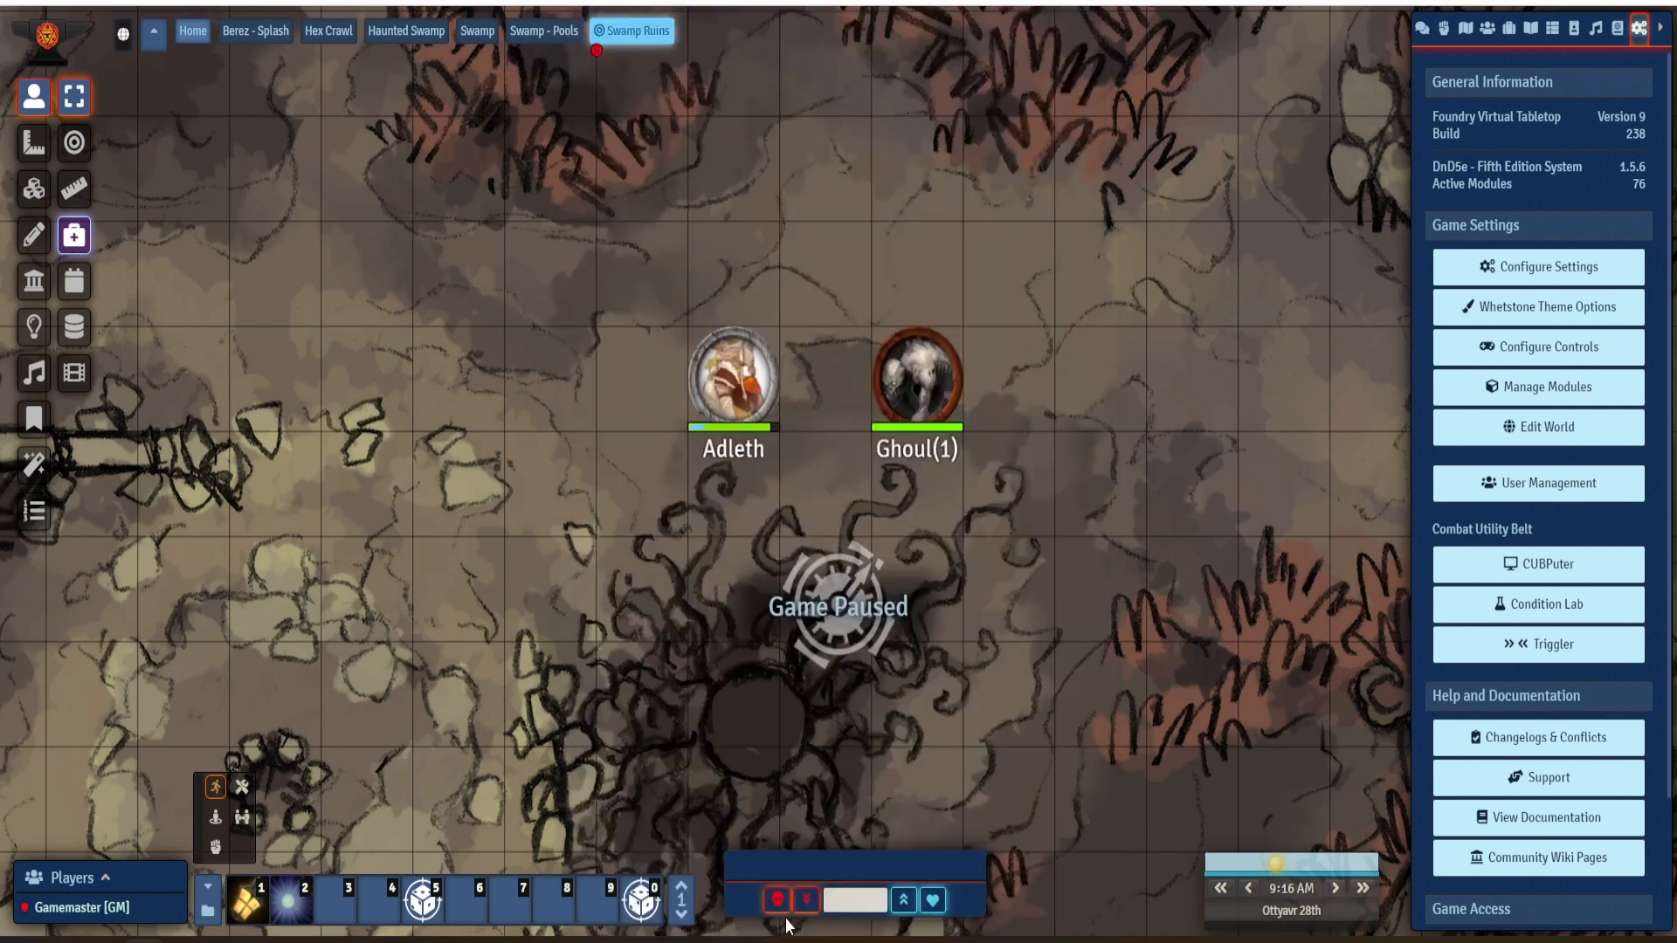
- Target Ghoul(1) and roll the Dreadful Strike - Longbow attack and its damage from Adleth's character sheet, with the chat log showing
click(1422, 31)
right_click(935, 378)
click(840, 380)
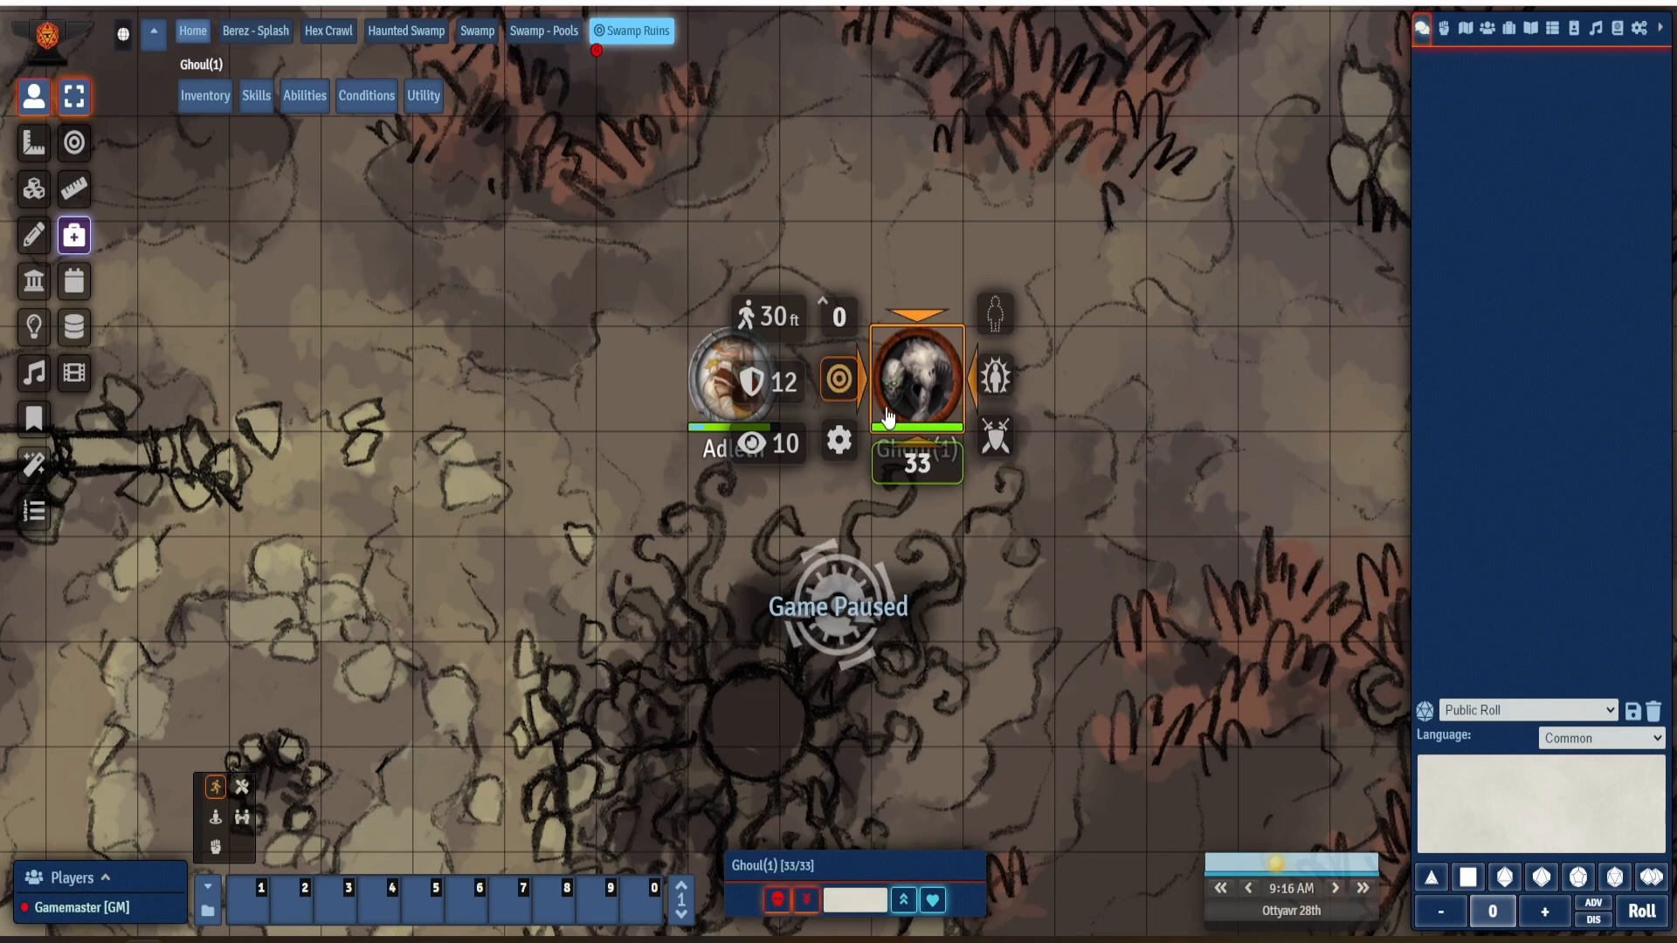
click(711, 395)
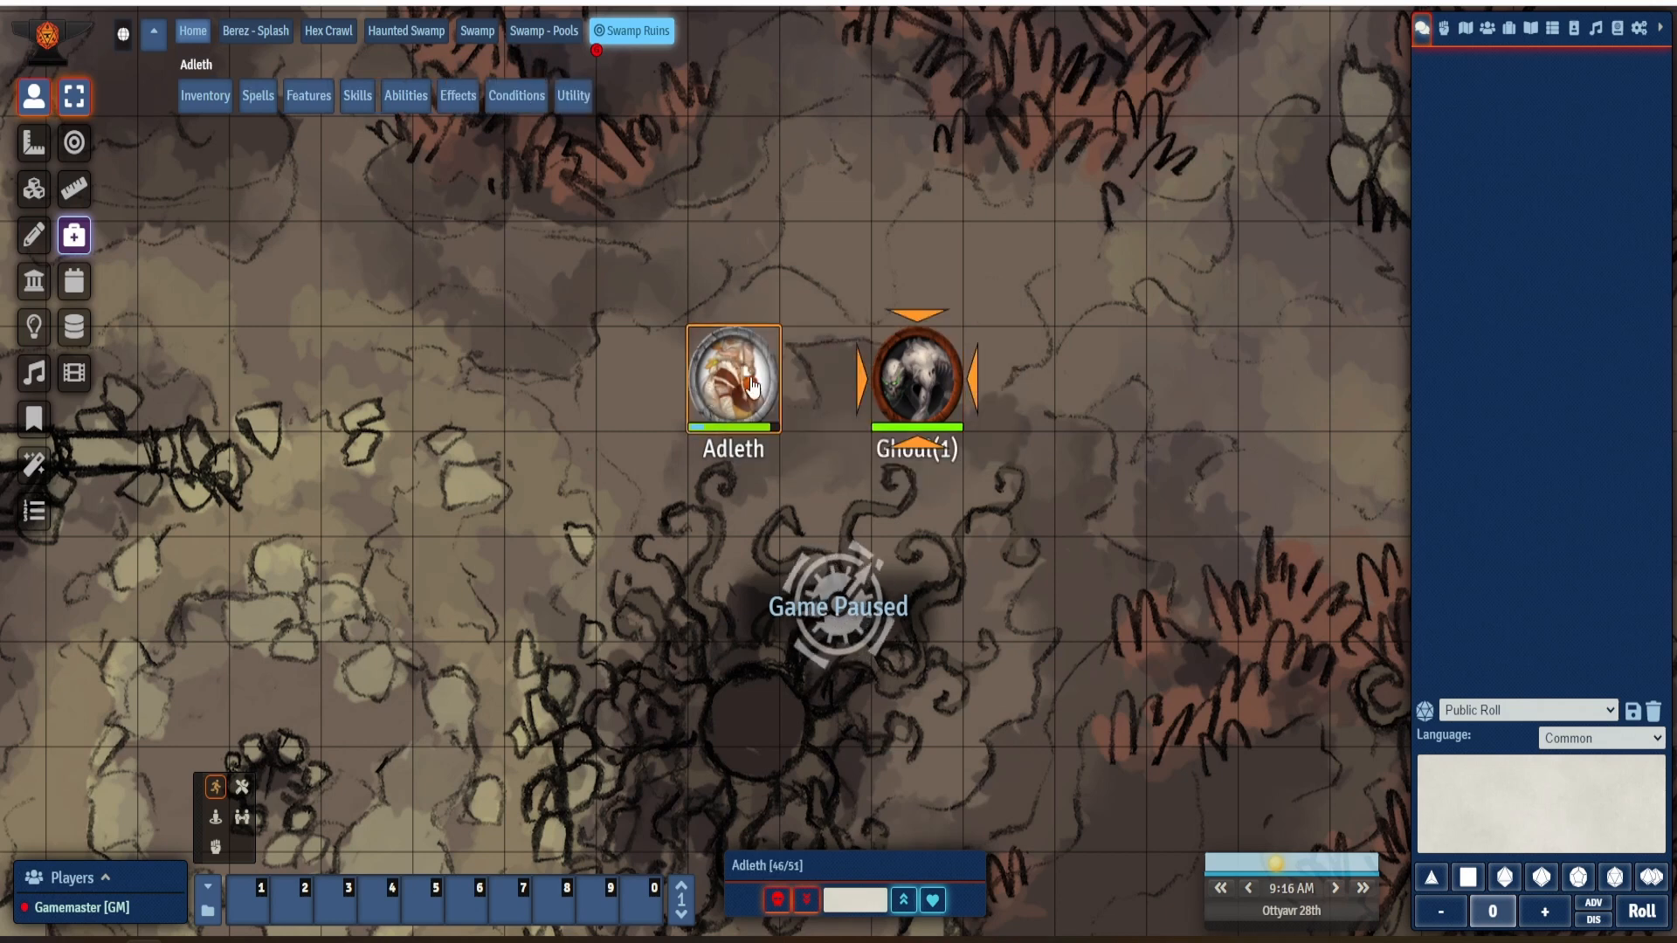
double_click(721, 369)
drag(739, 81, 252, 35)
click(284, 358)
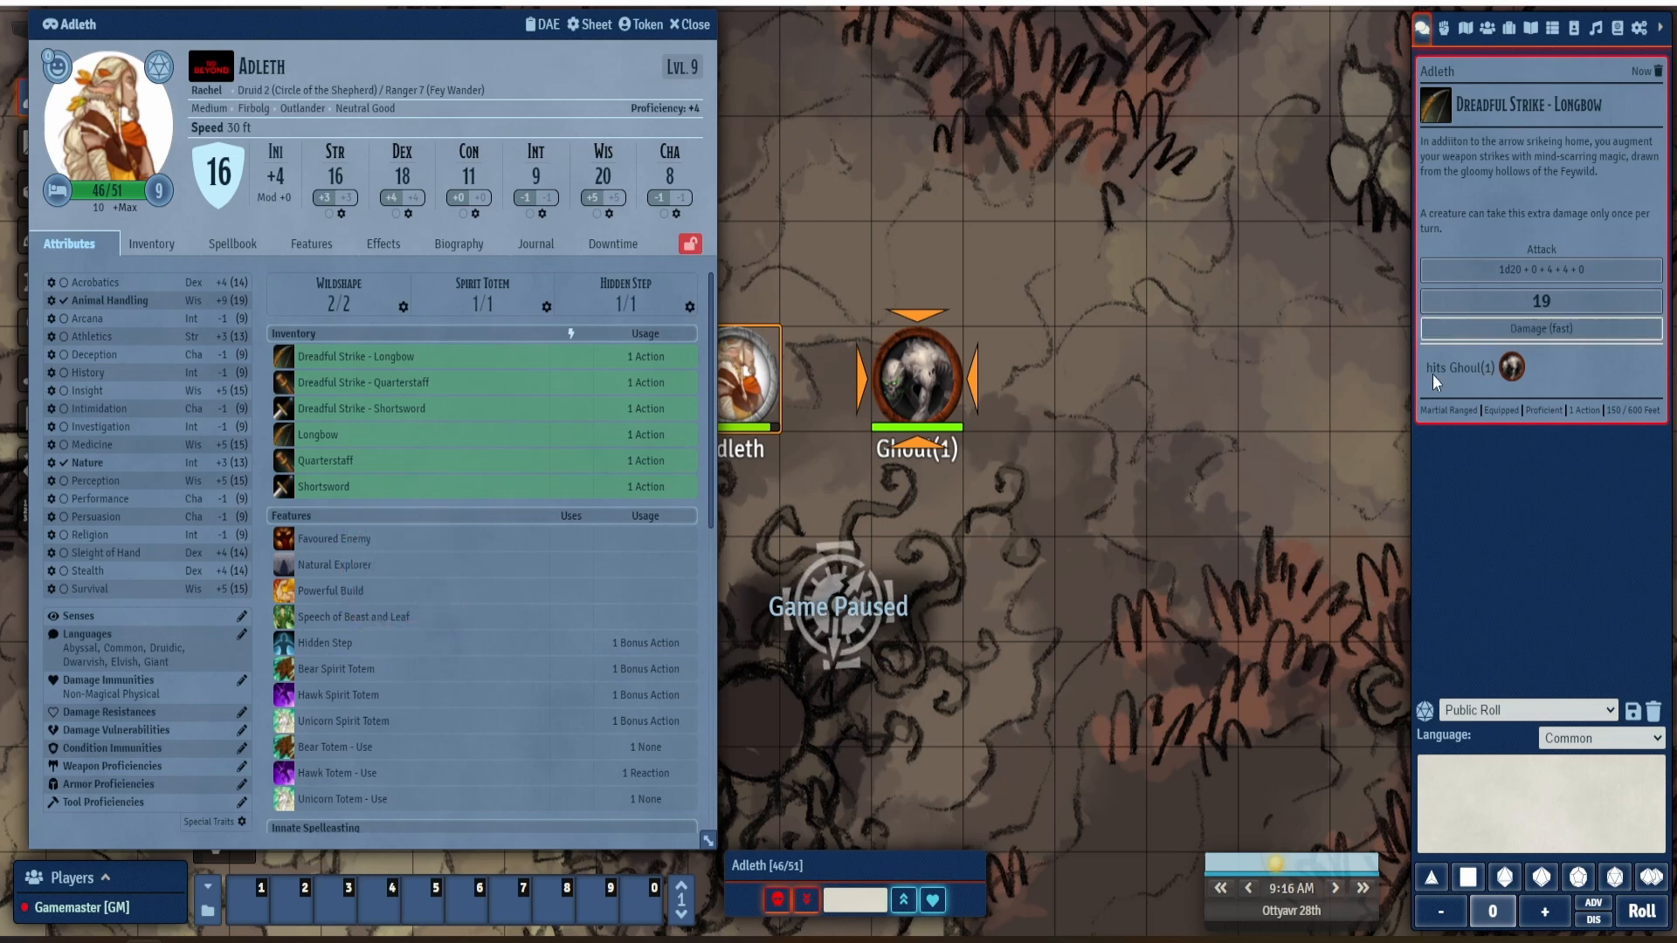
click(1547, 329)
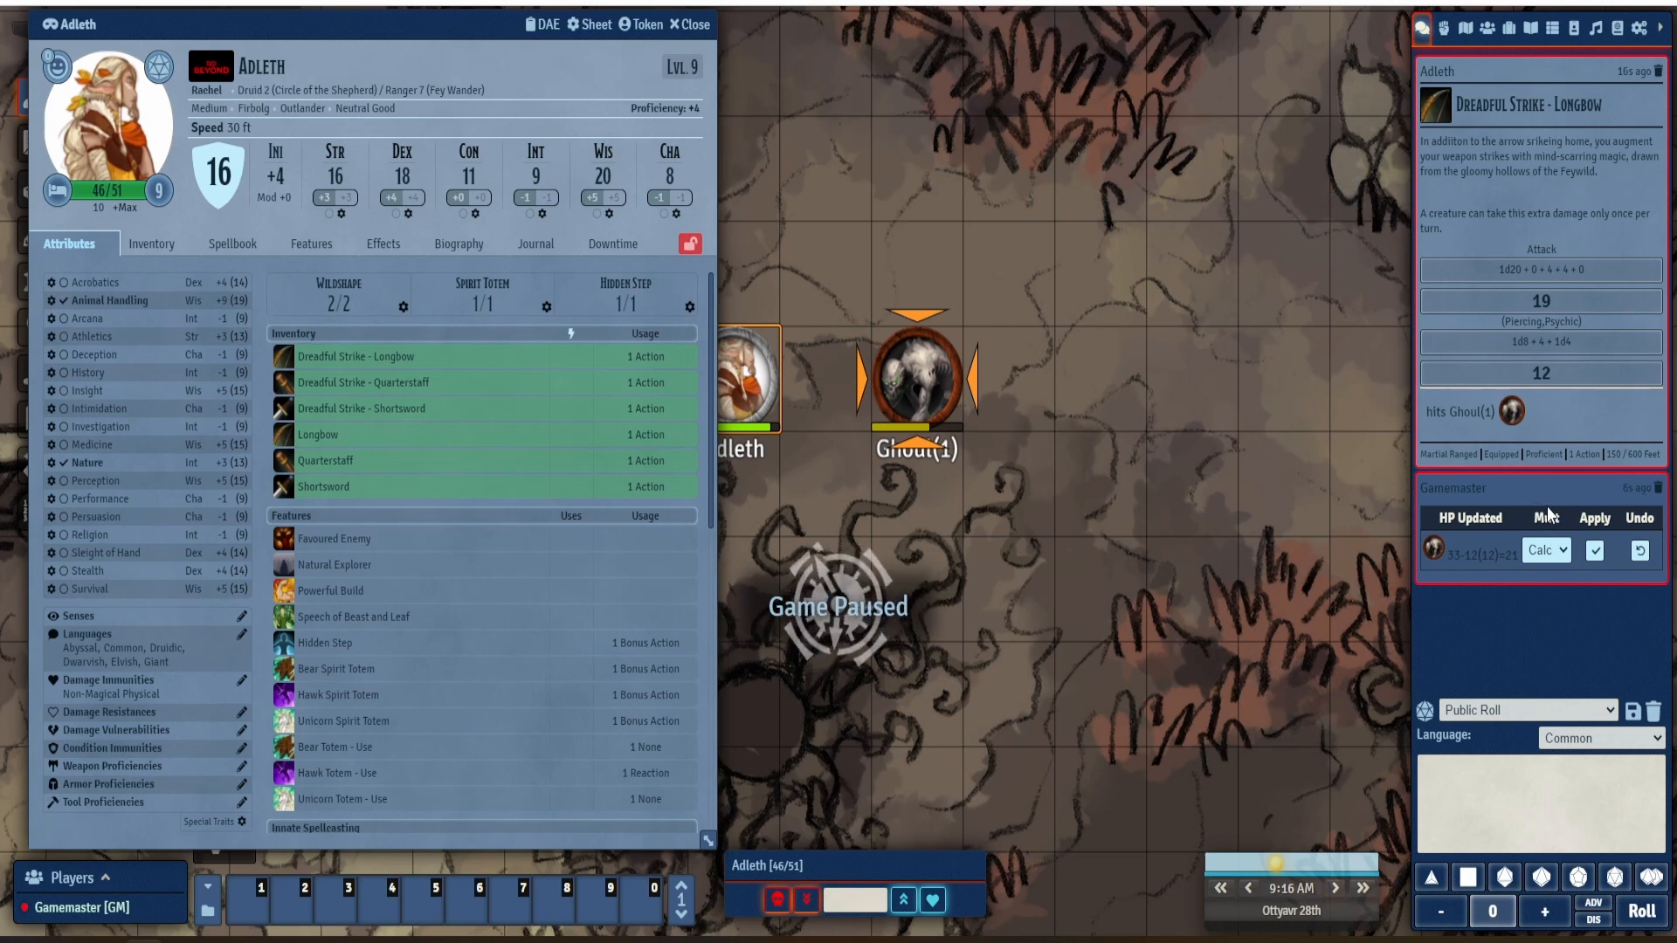
- Inspect the multiplier choices on the ghoul's damage card and undo the longbow damage applied to Ghoul(1)
click(1555, 550)
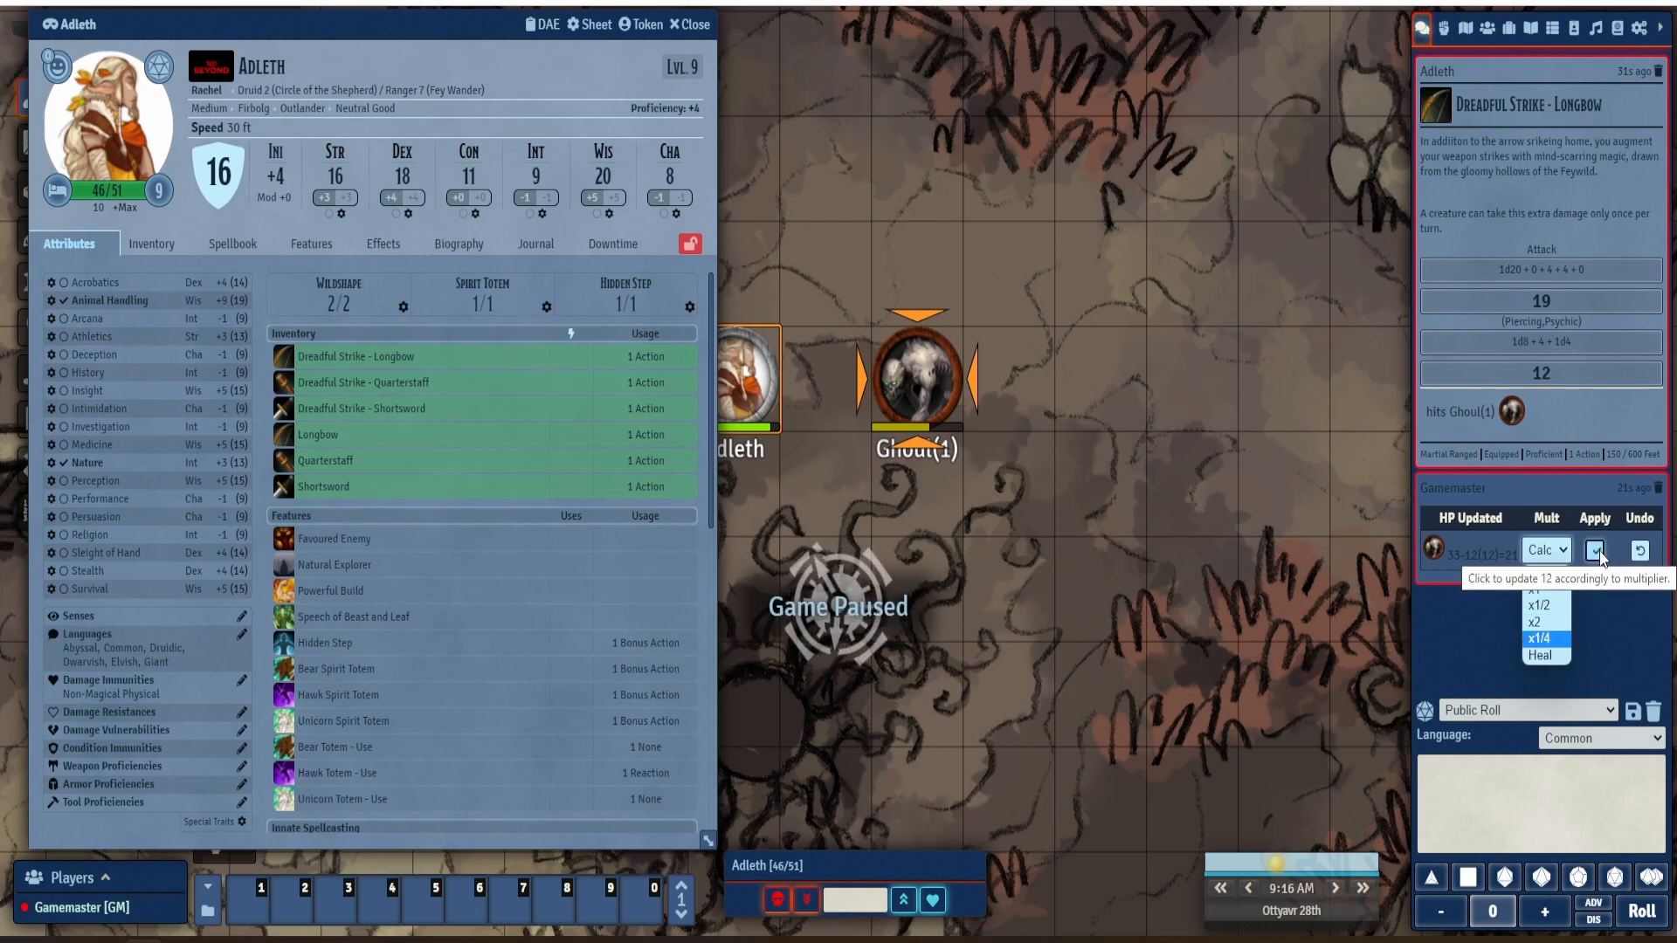
click(1485, 548)
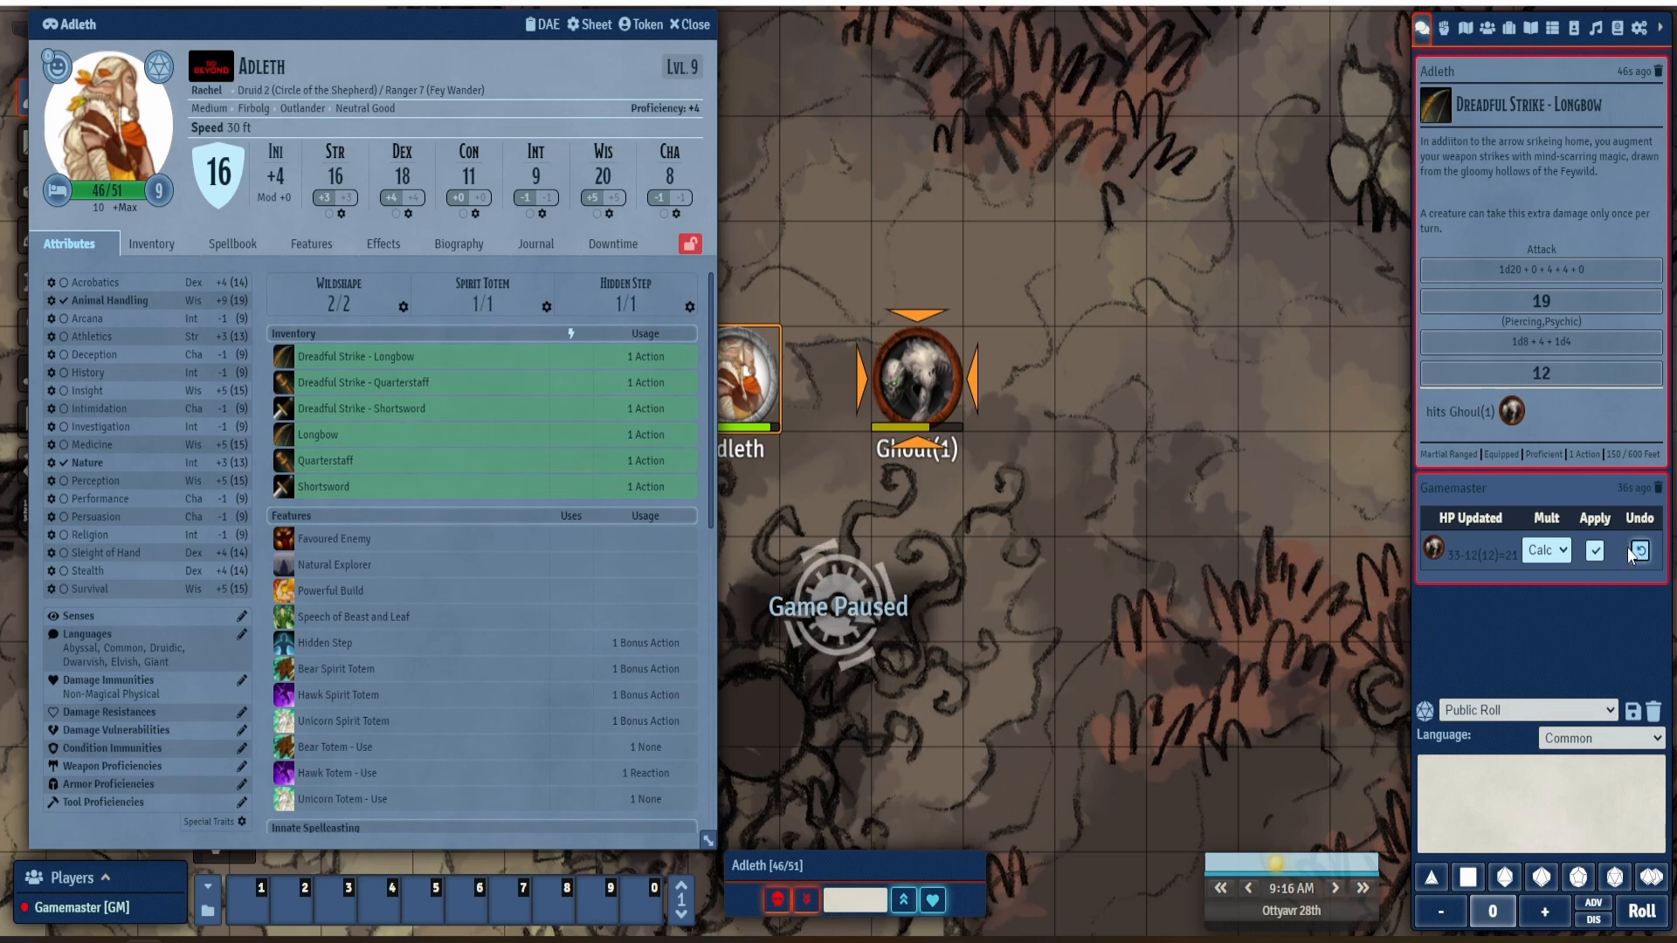
click(964, 387)
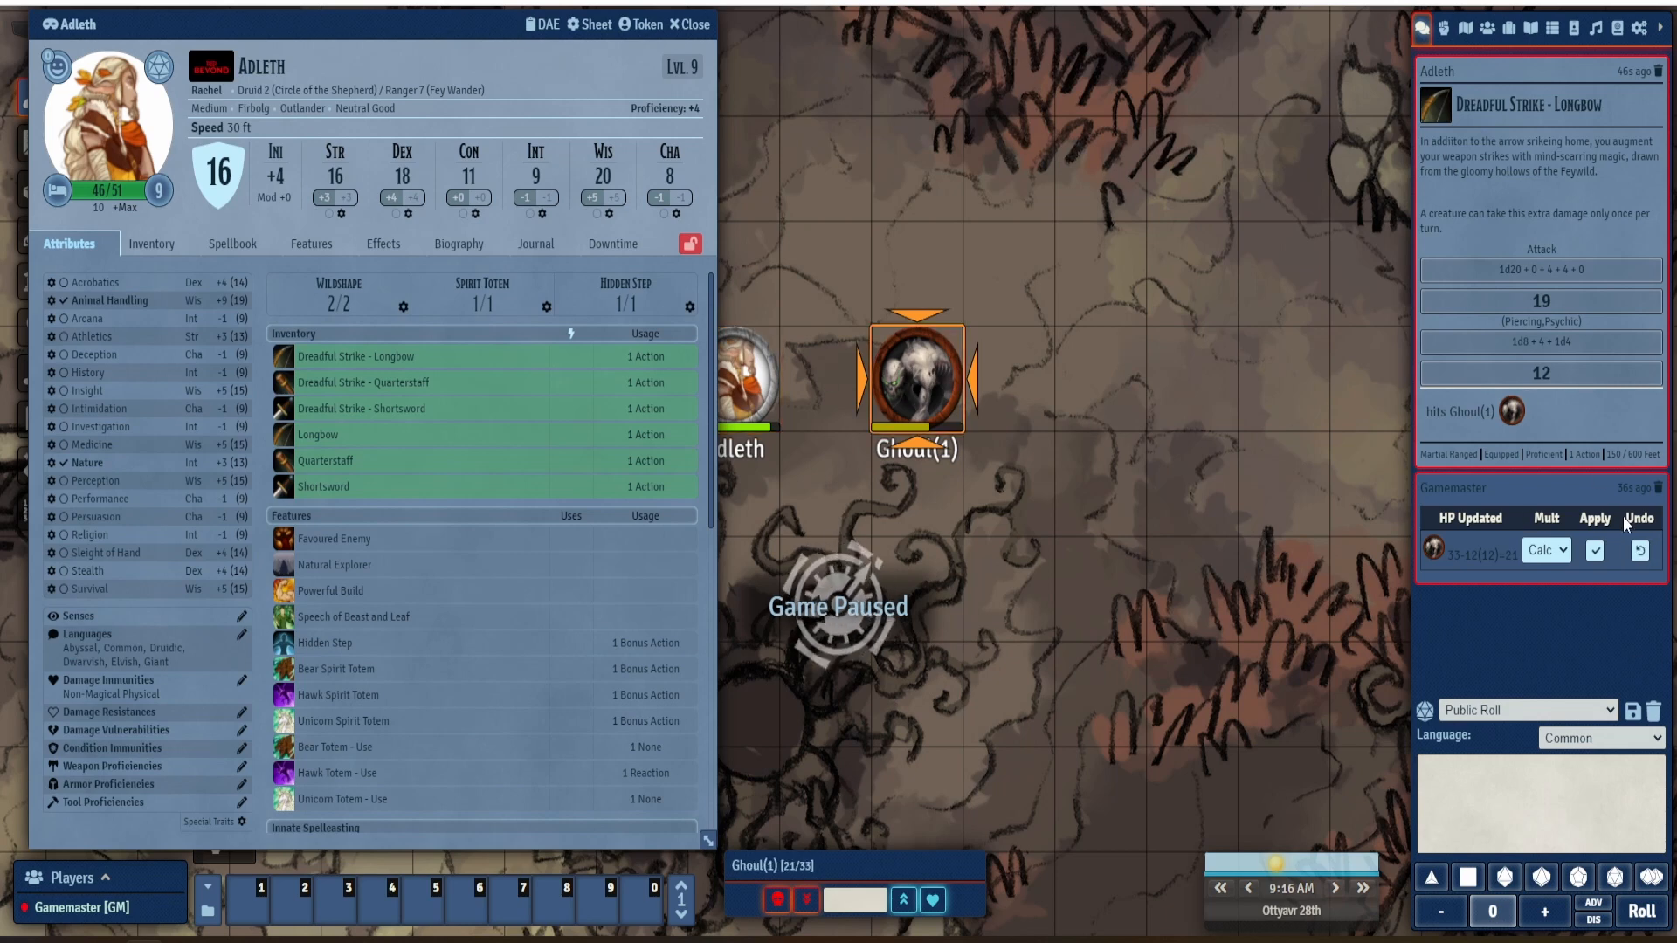
click(1639, 551)
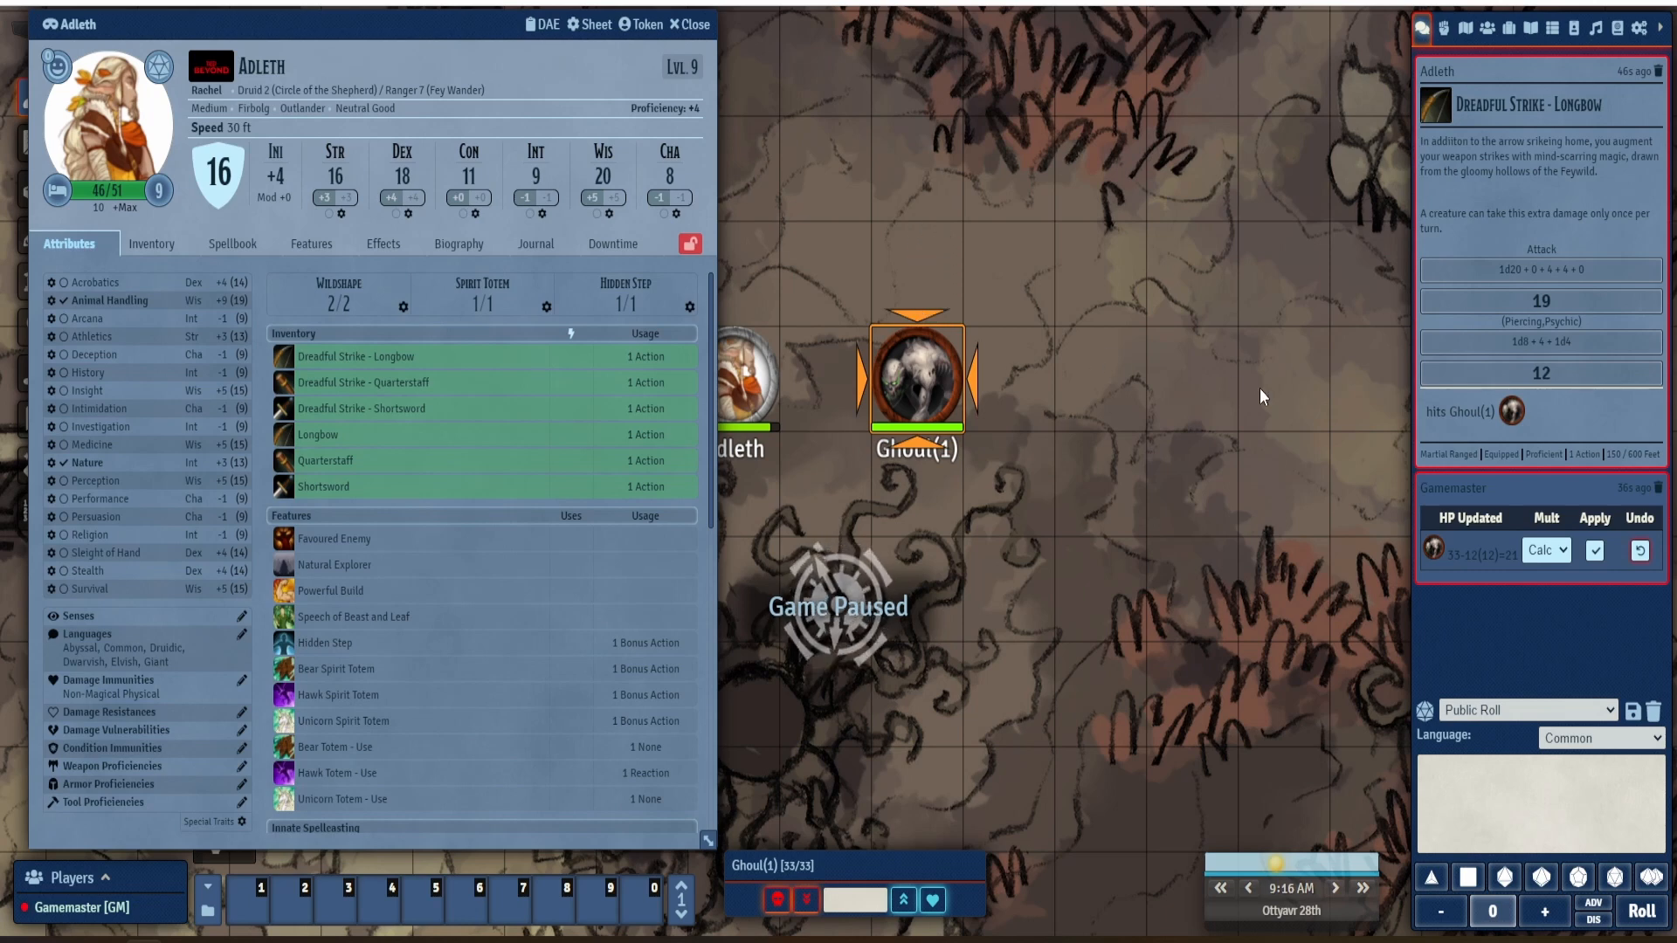
- Switch the target from Ghoul(1) to Adleth and collapse Adleth's character sheet
right_click(897, 395)
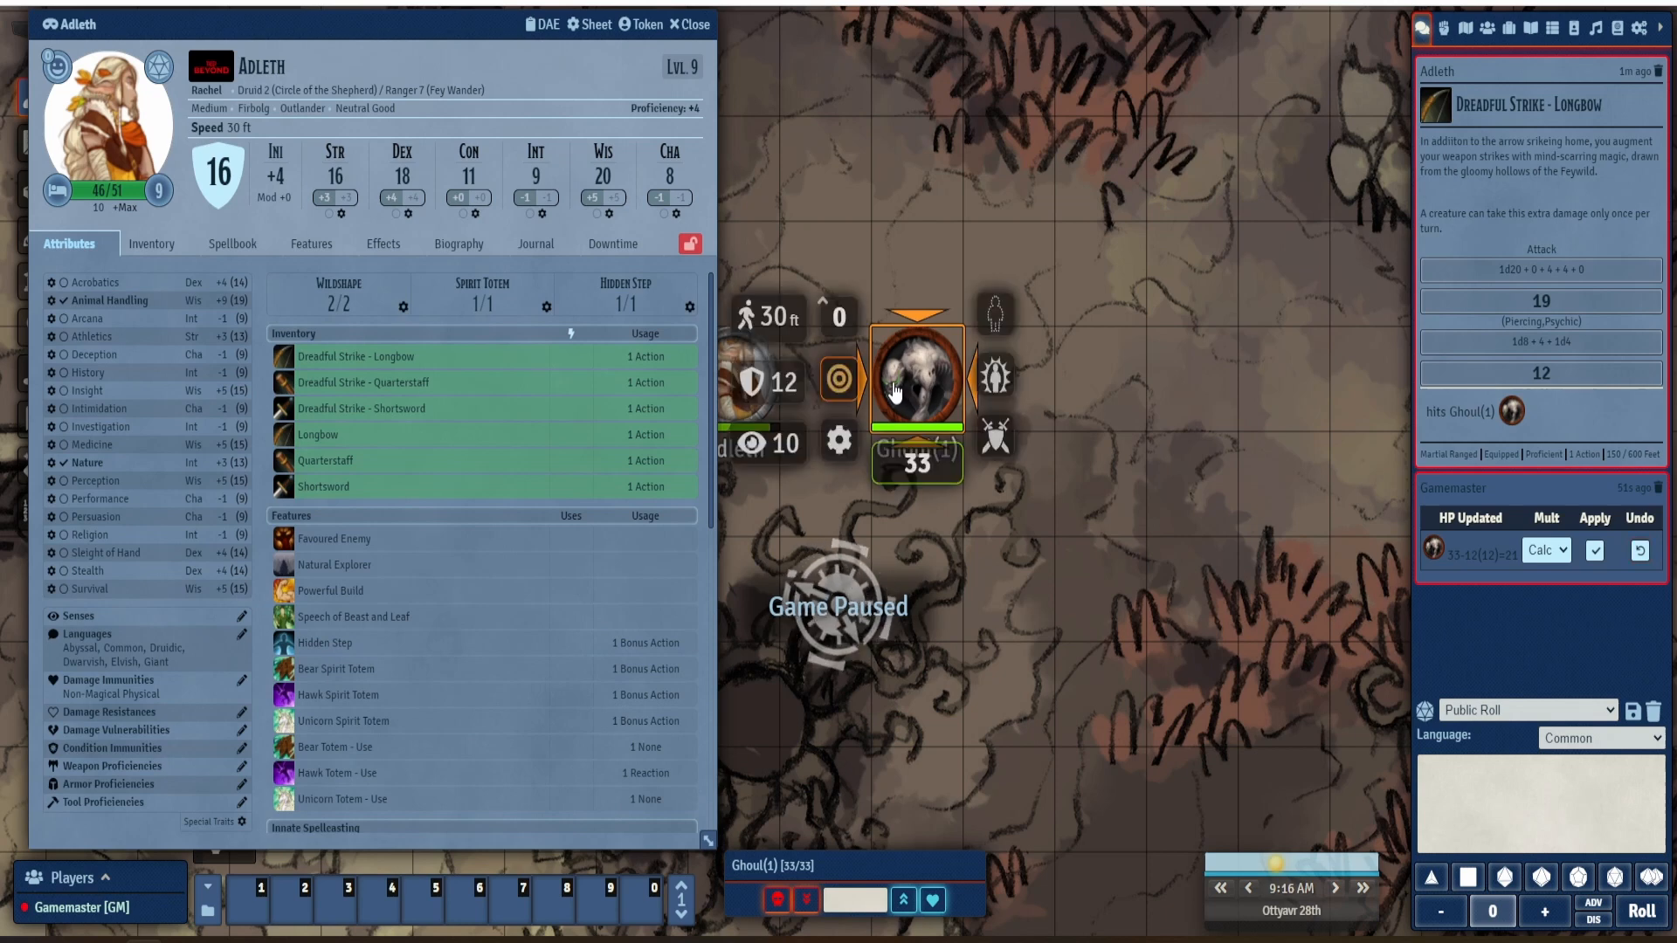
click(819, 537)
right_click(751, 384)
drag(472, 27, 473, 27)
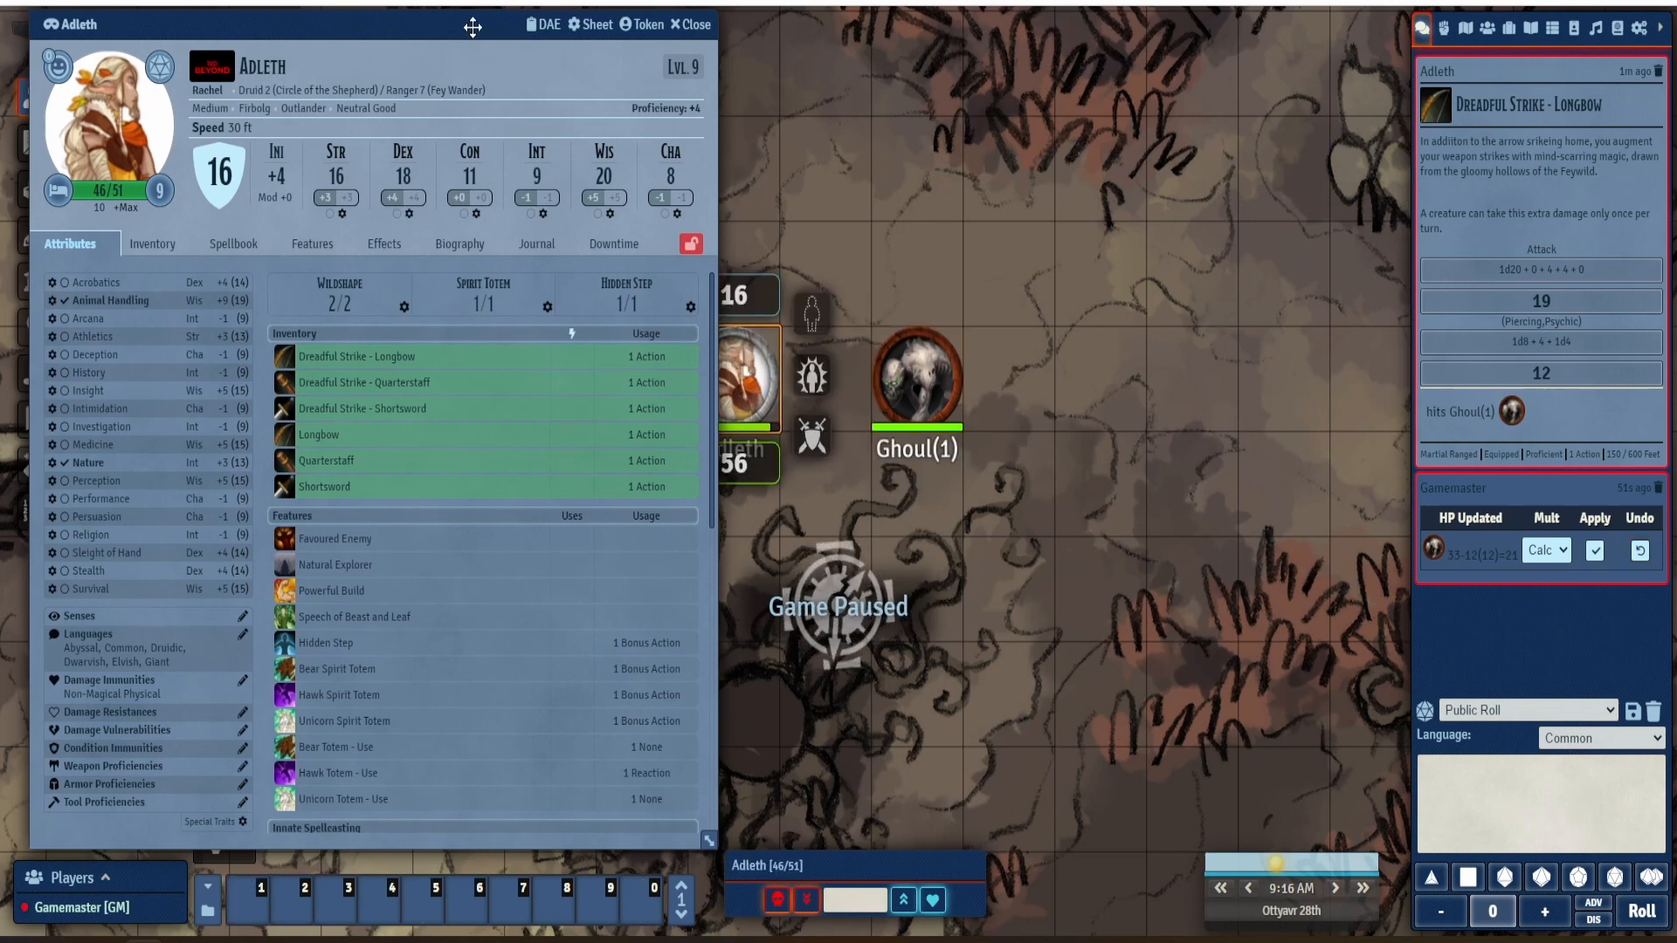
double_click(472, 27)
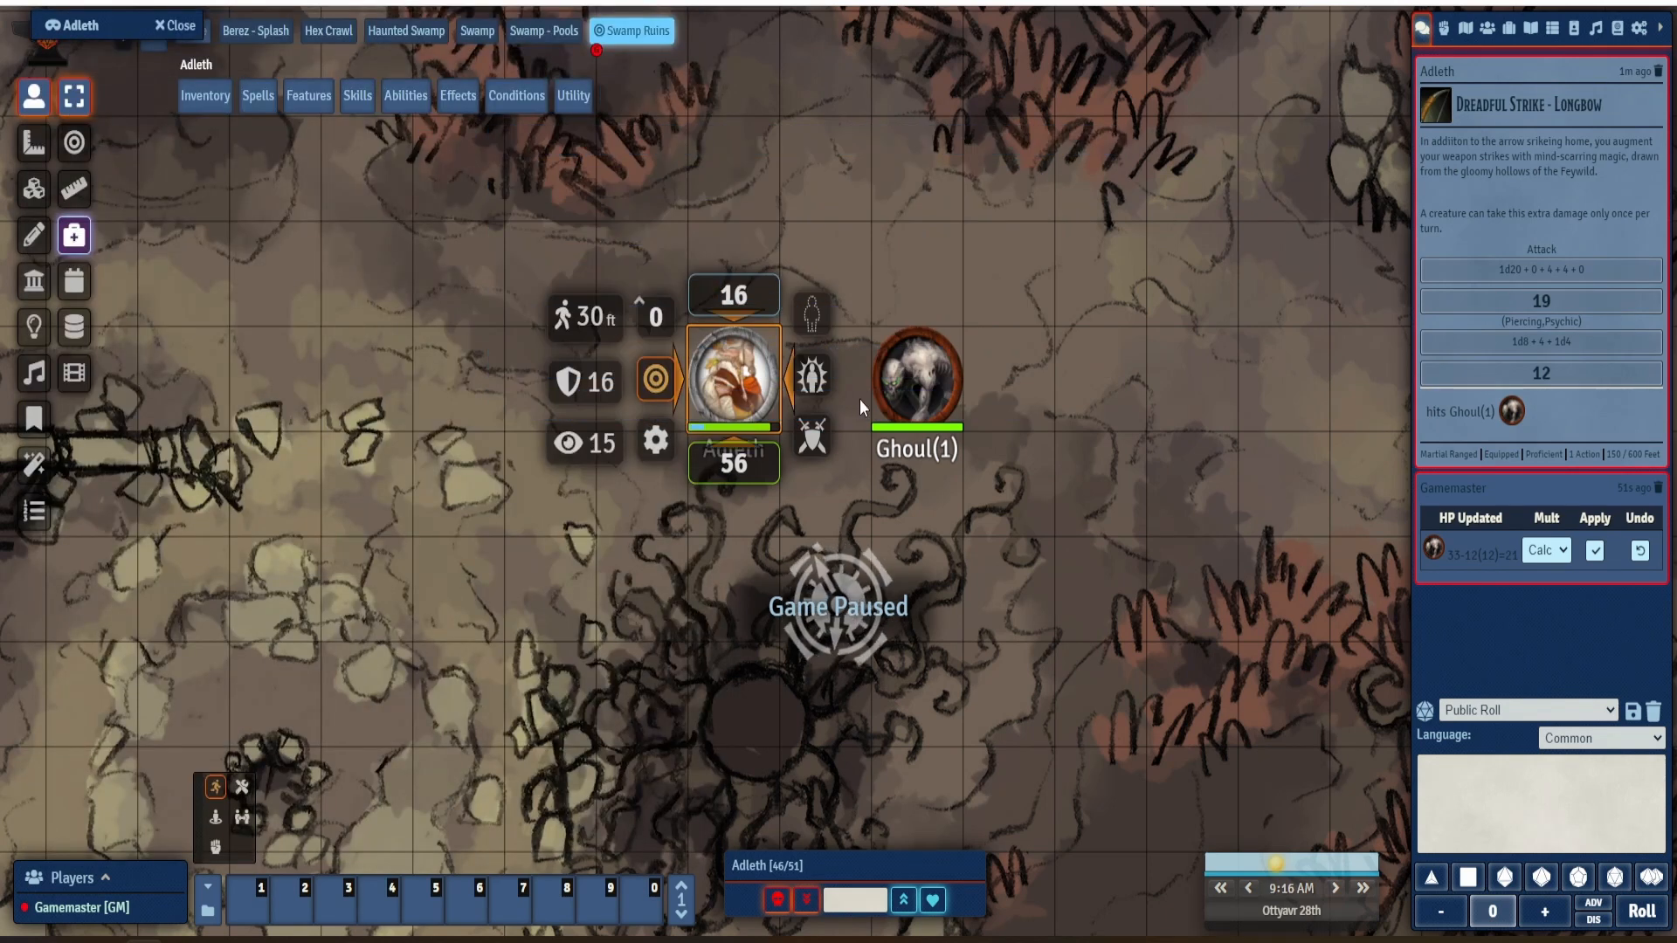
- Move Ghoul(1) directly beside Adleth and roll its Bite attack and damage, dismissing Adleth's reaction prompt without using a reaction
click(904, 388)
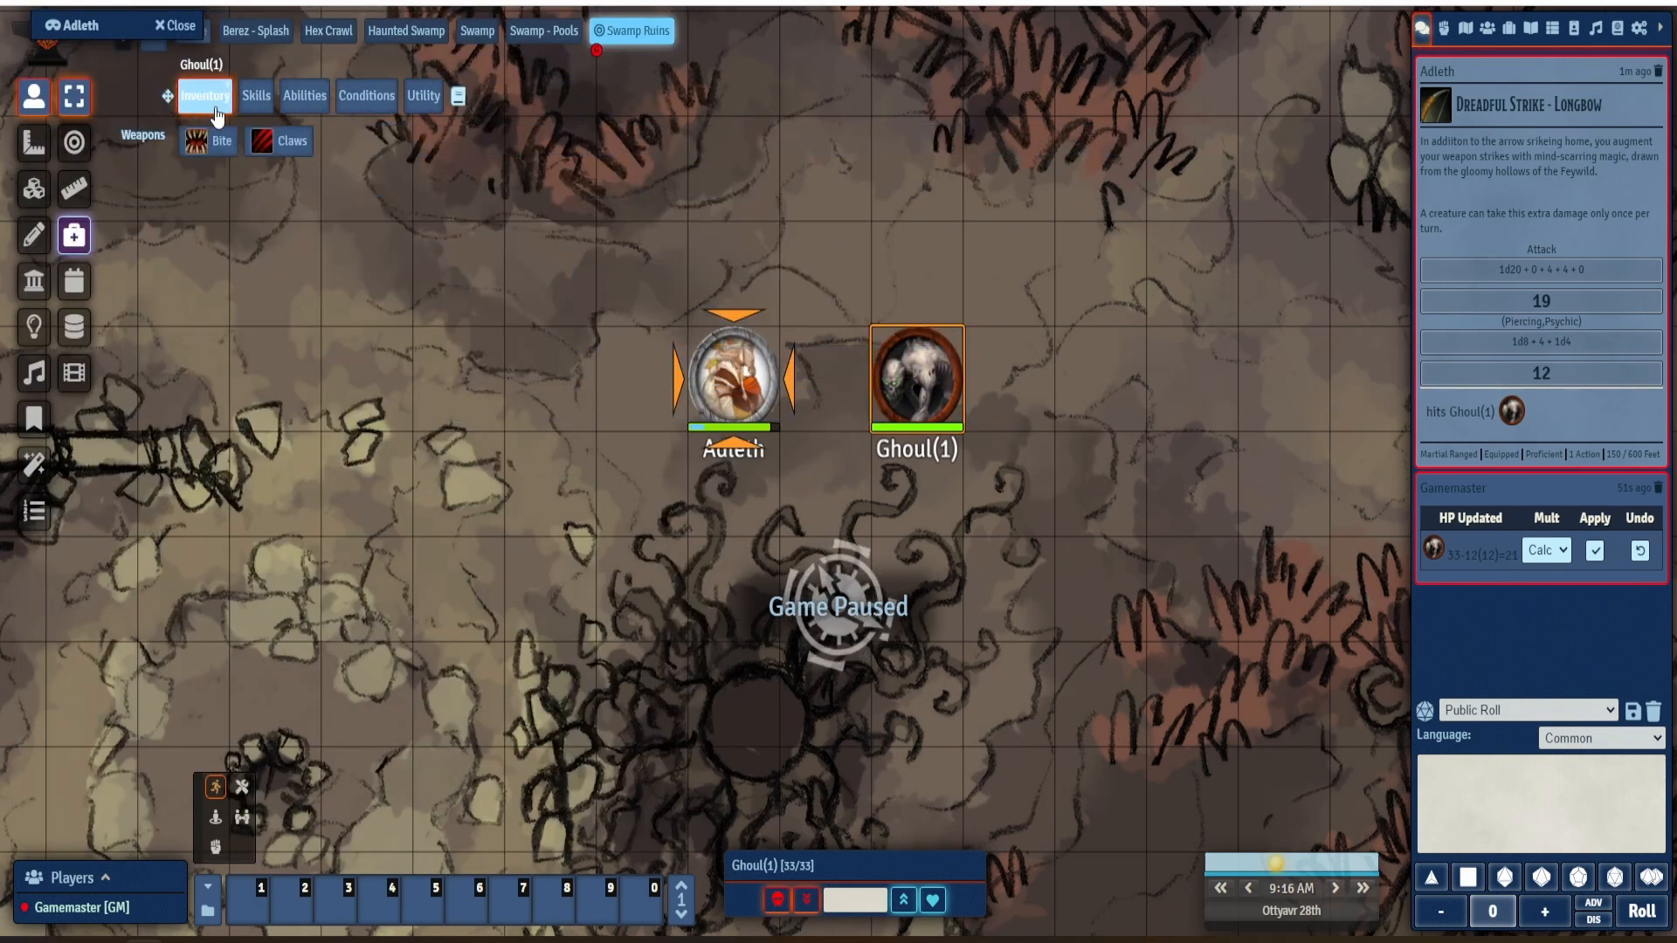
click(209, 141)
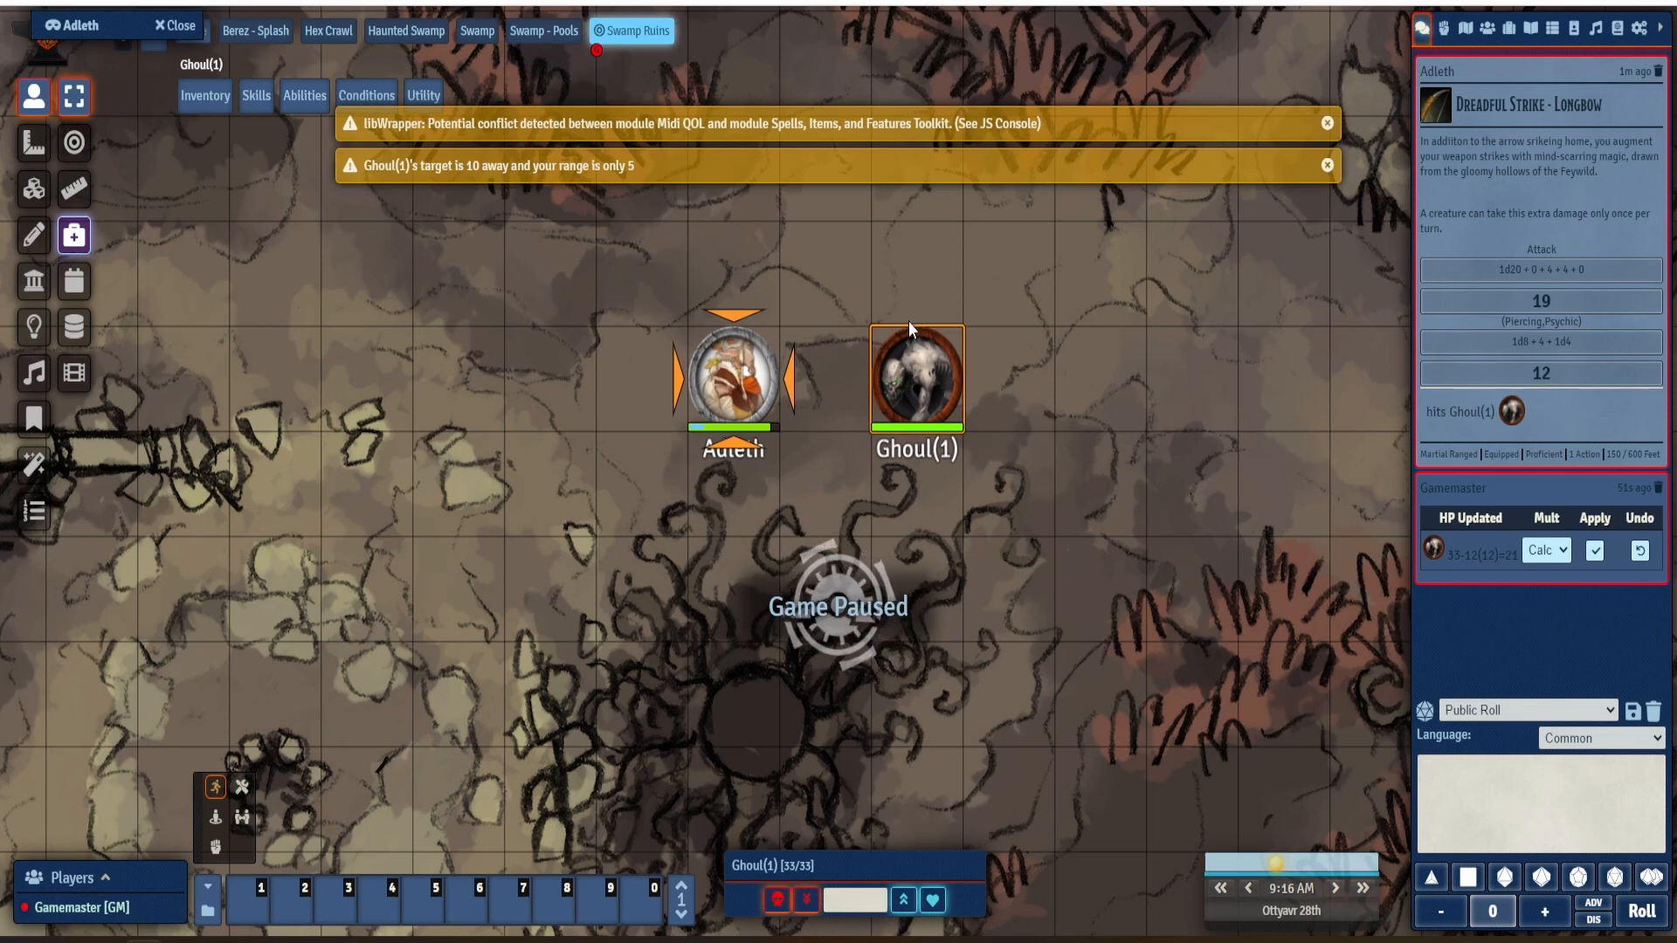
drag(908, 321, 852, 371)
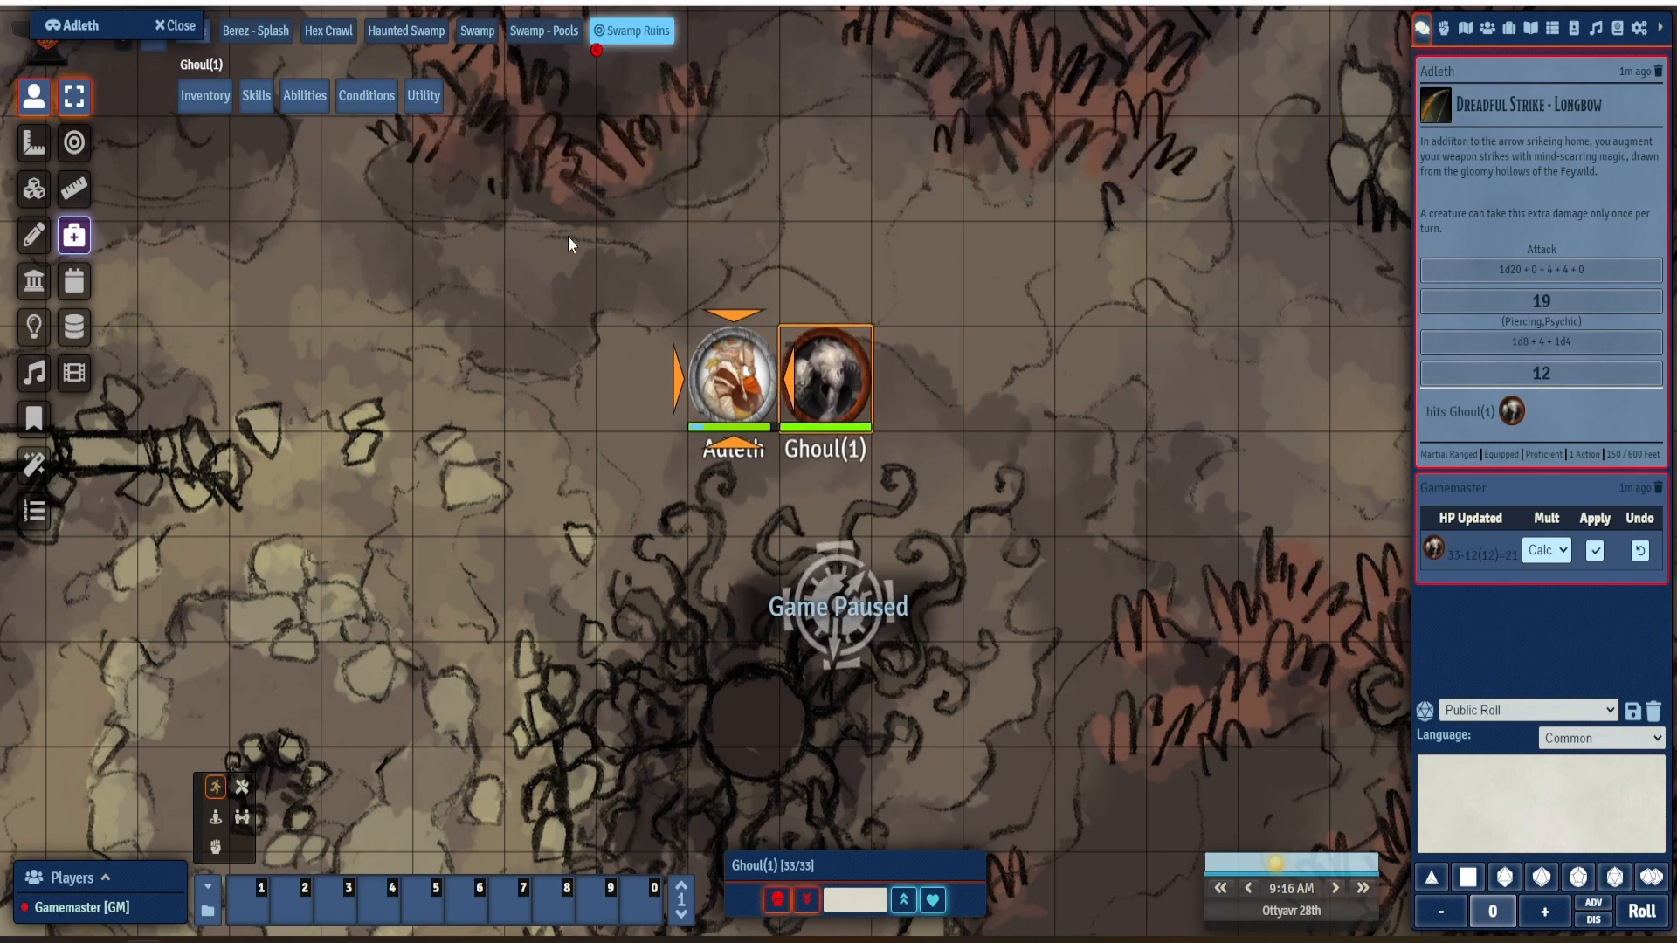
click(211, 138)
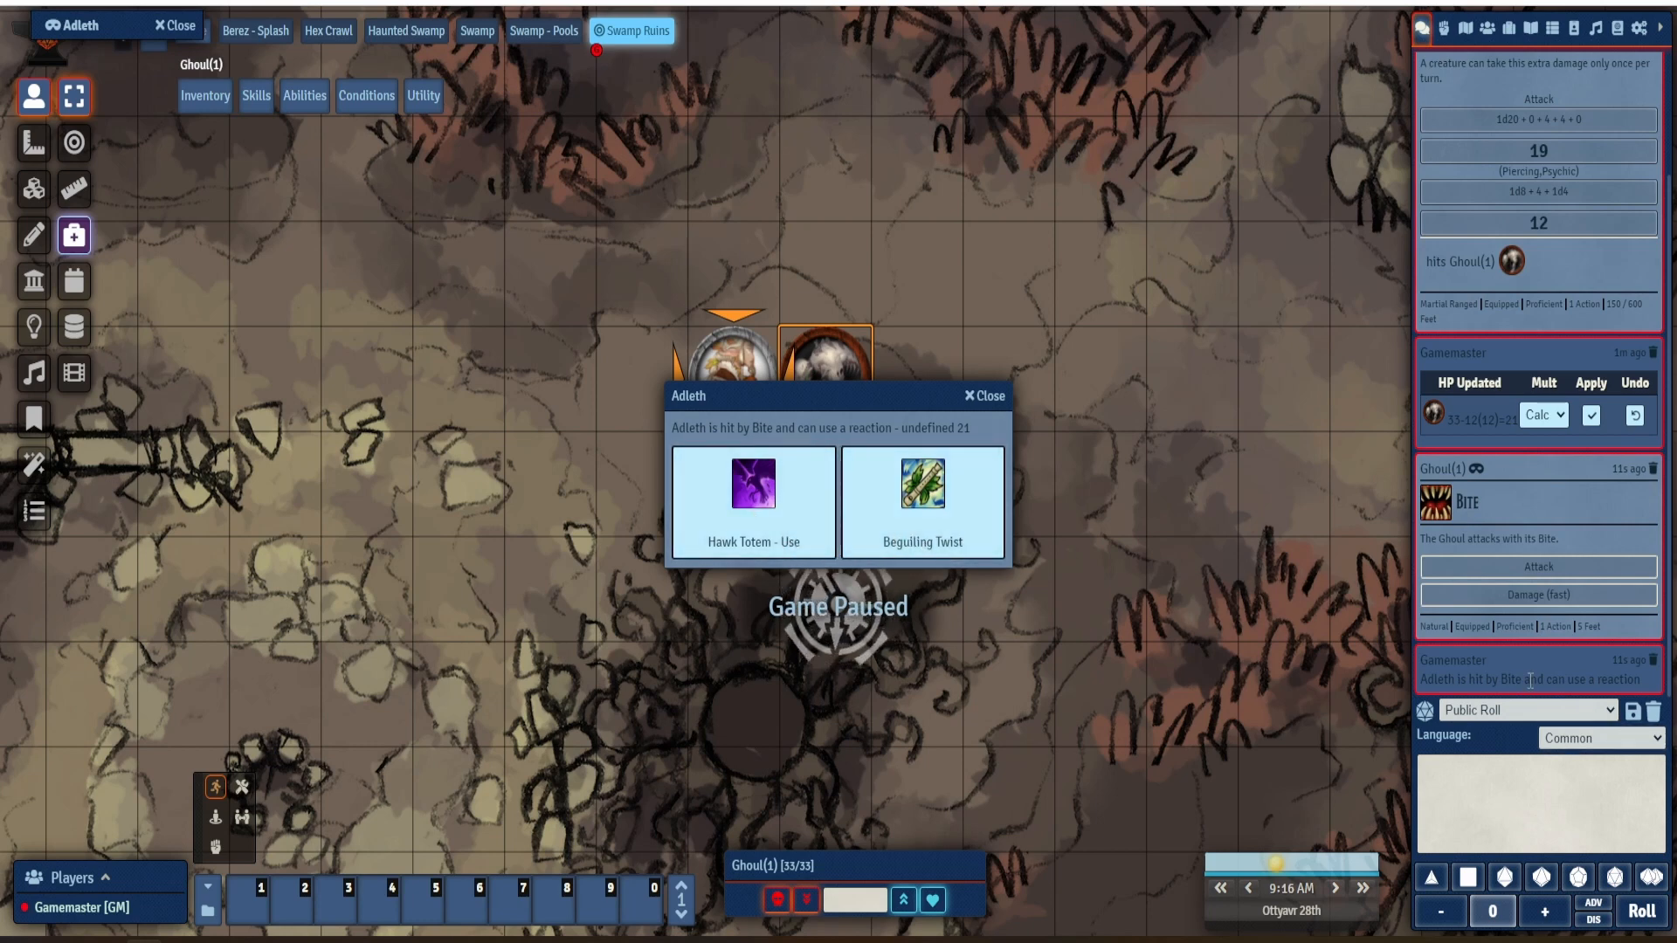
click(996, 400)
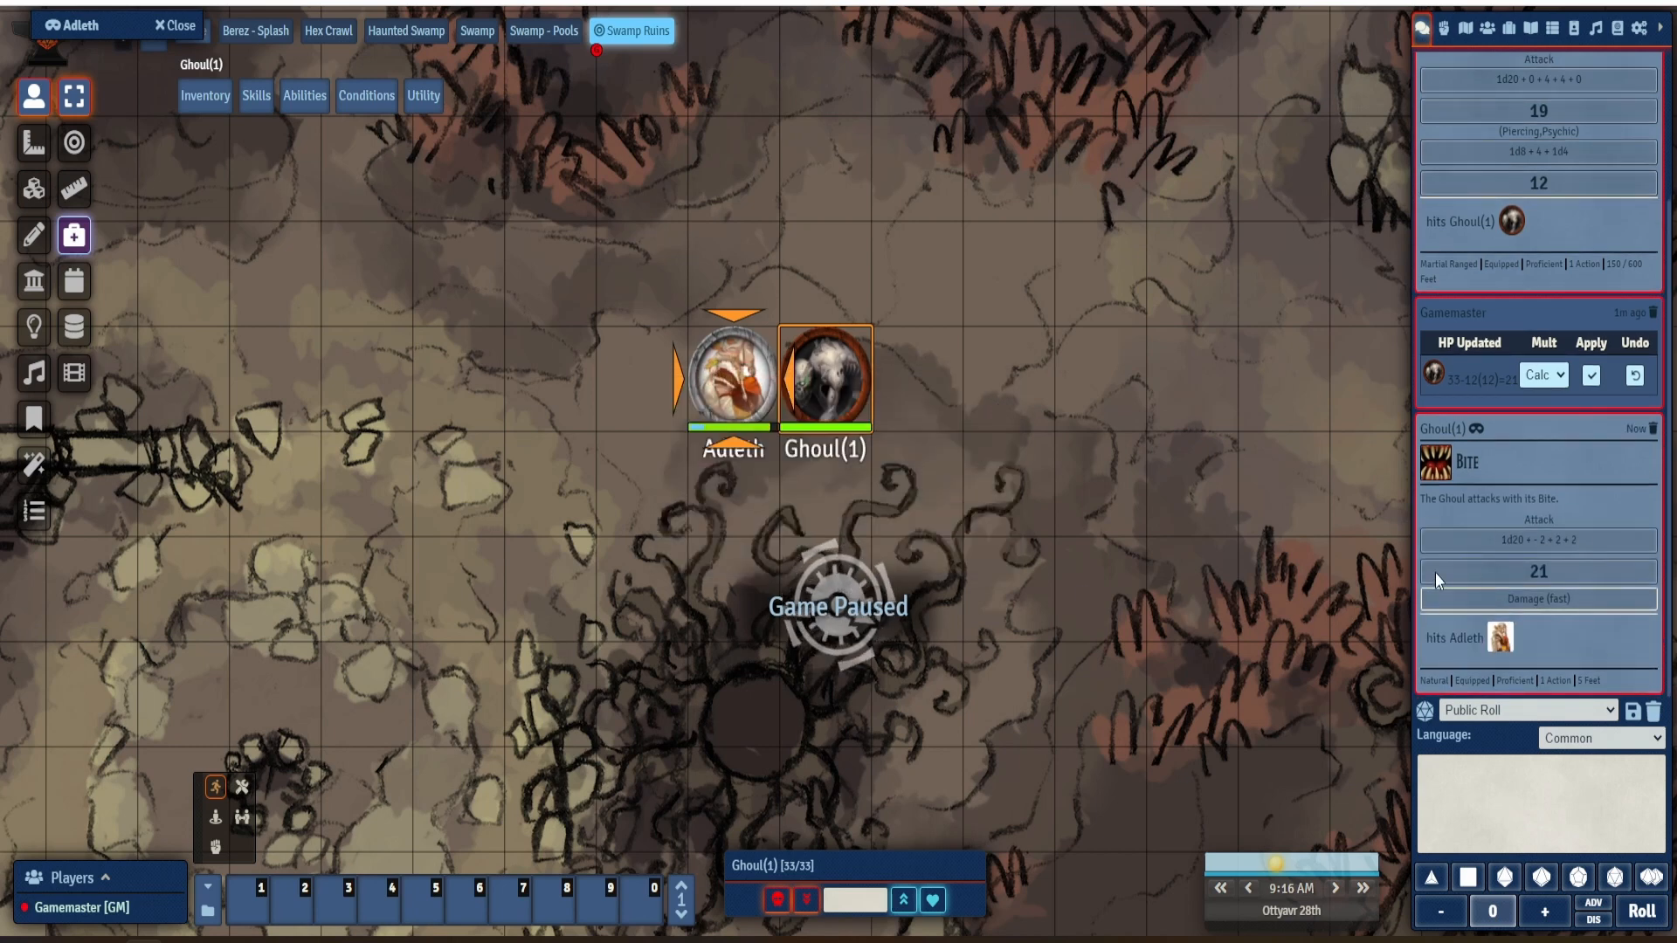
click(1563, 599)
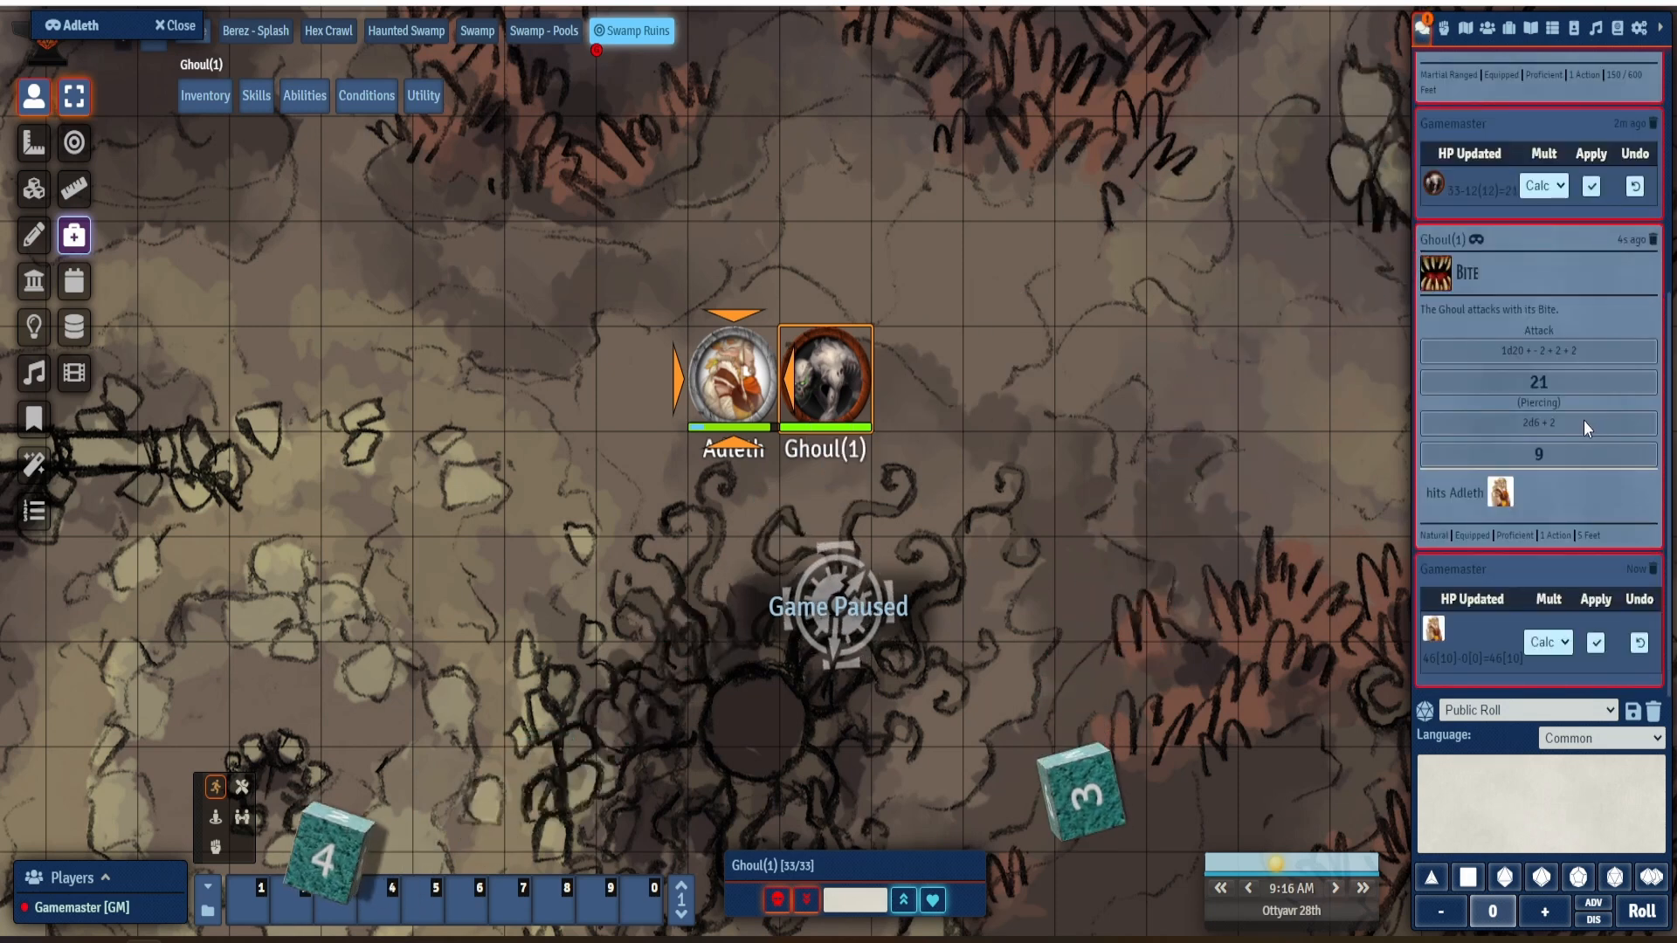
- Switch the target from Adleth to Ghoul(1) and select Adleth's token as the acting character
click(719, 373)
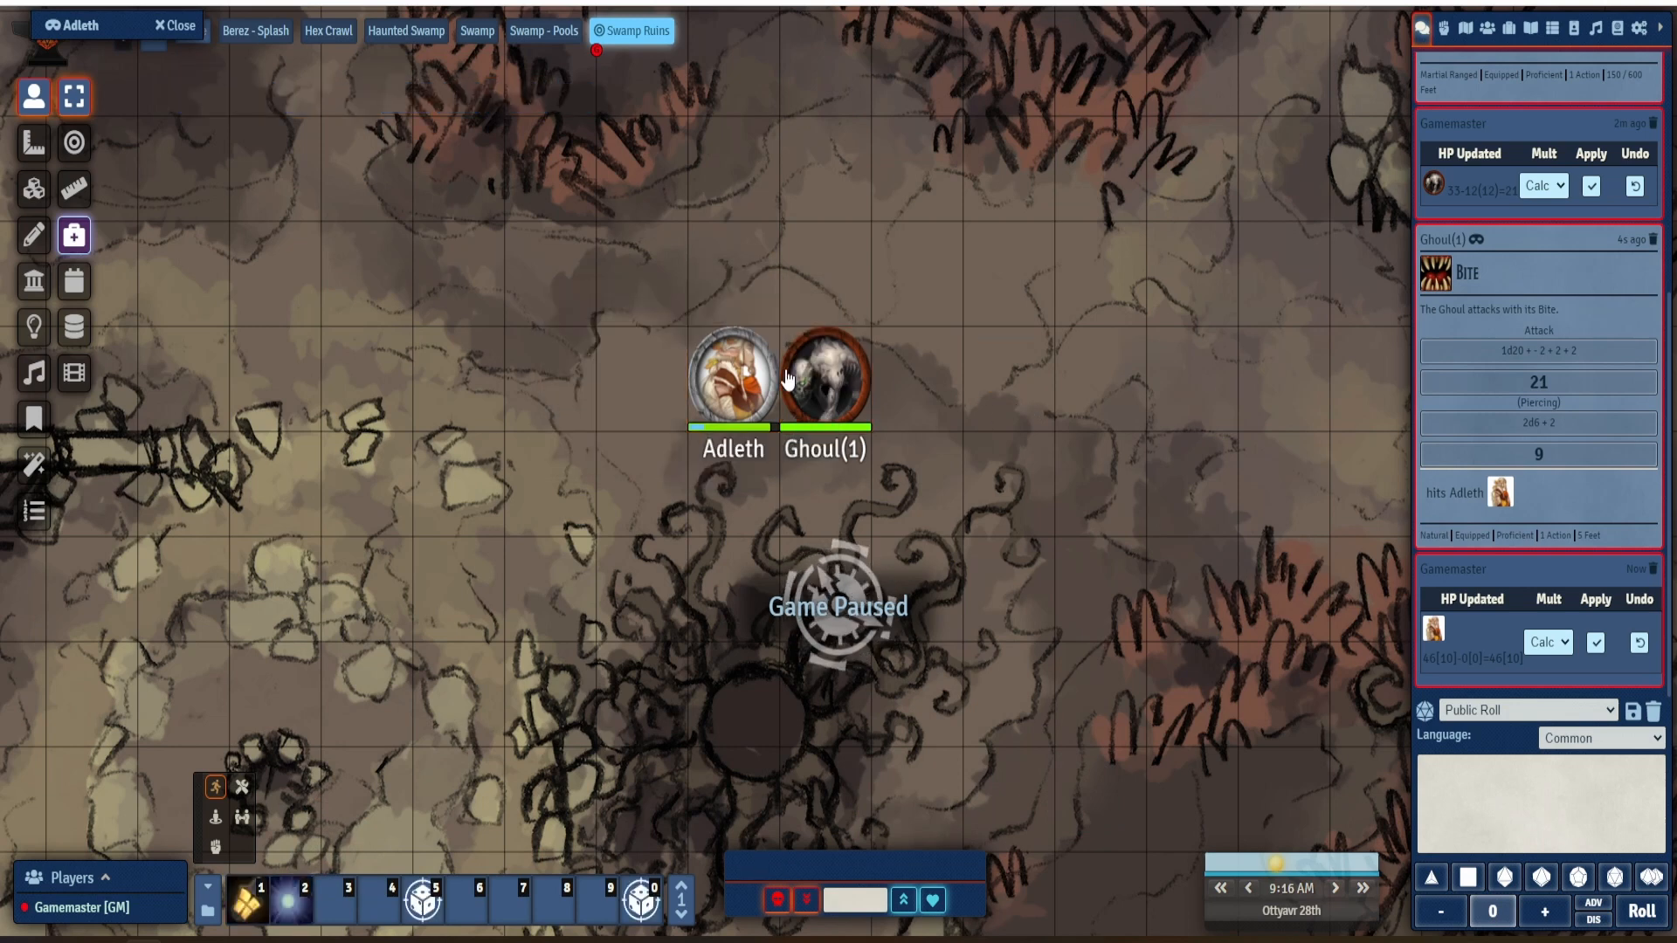
click(812, 387)
key(t)
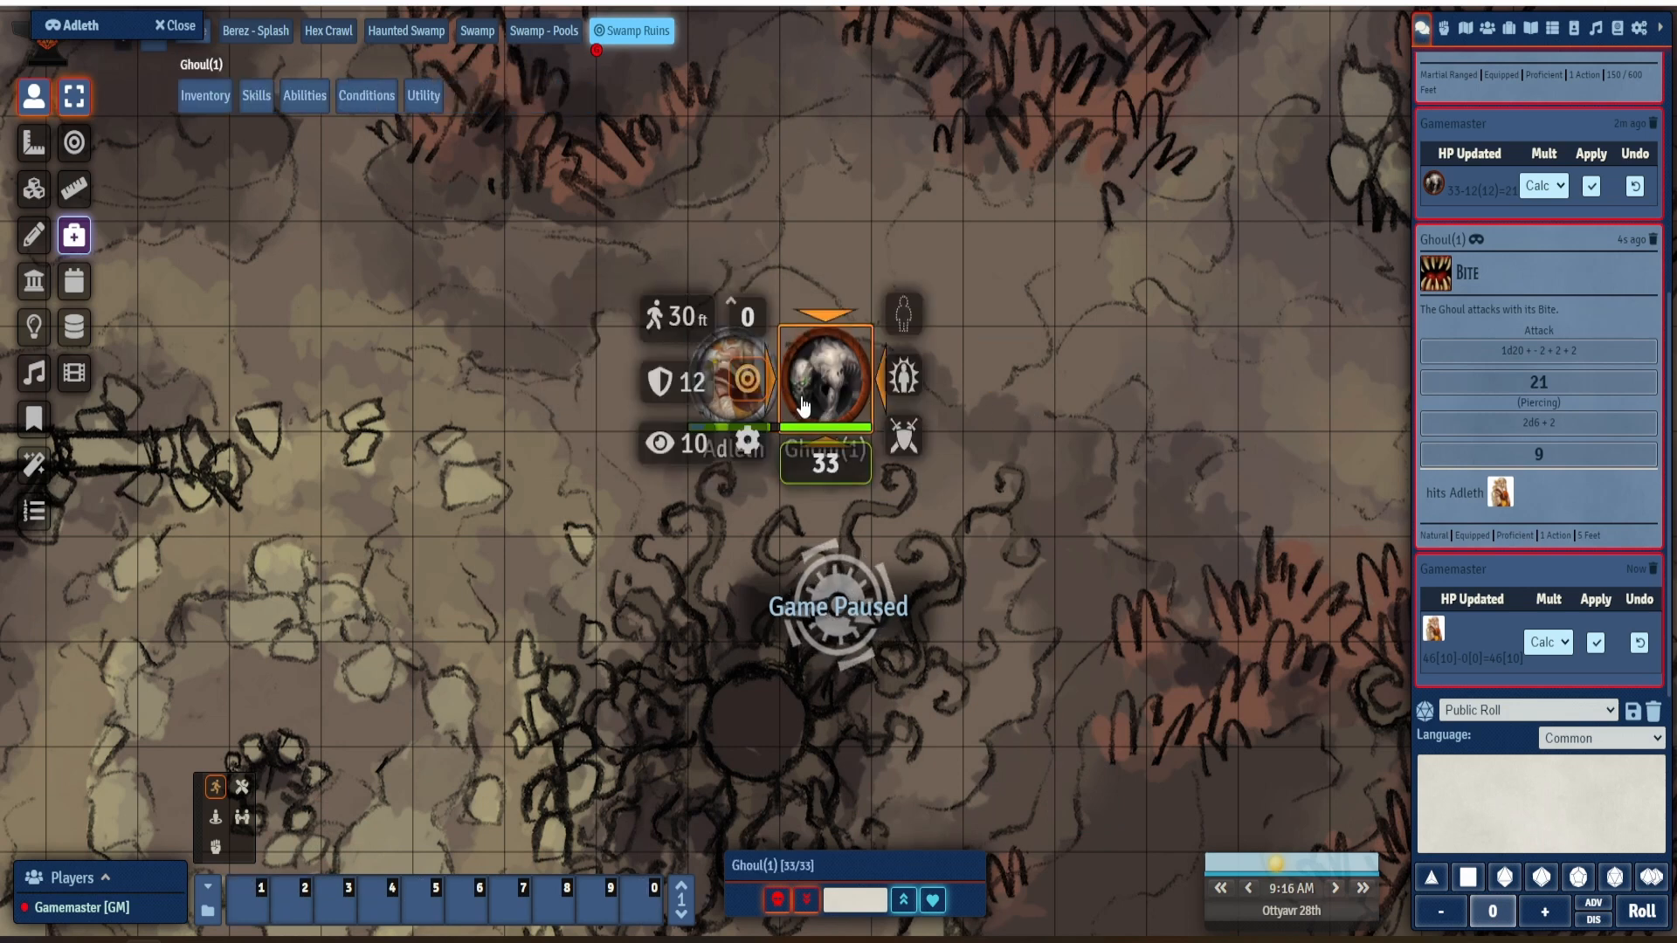
click(711, 393)
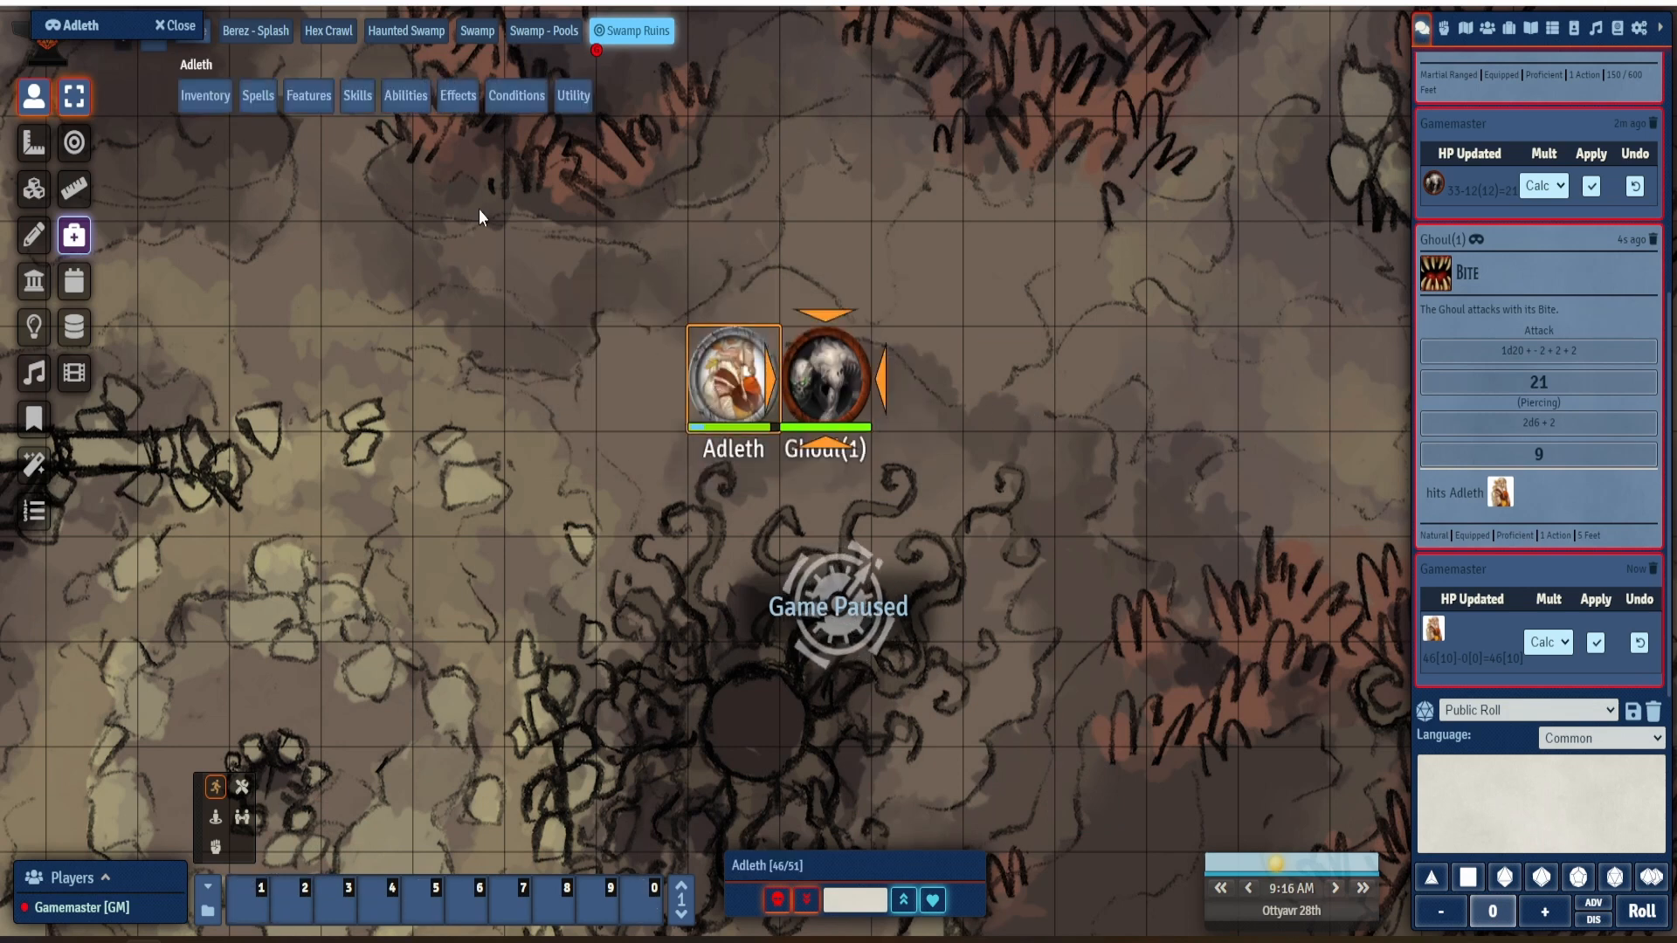
- Cast Hold Person at 2nd level from Adleth's spellbook without consuming a slot, and roll Ghoul(1)'s Wisdom saving throw
double_click(687, 371)
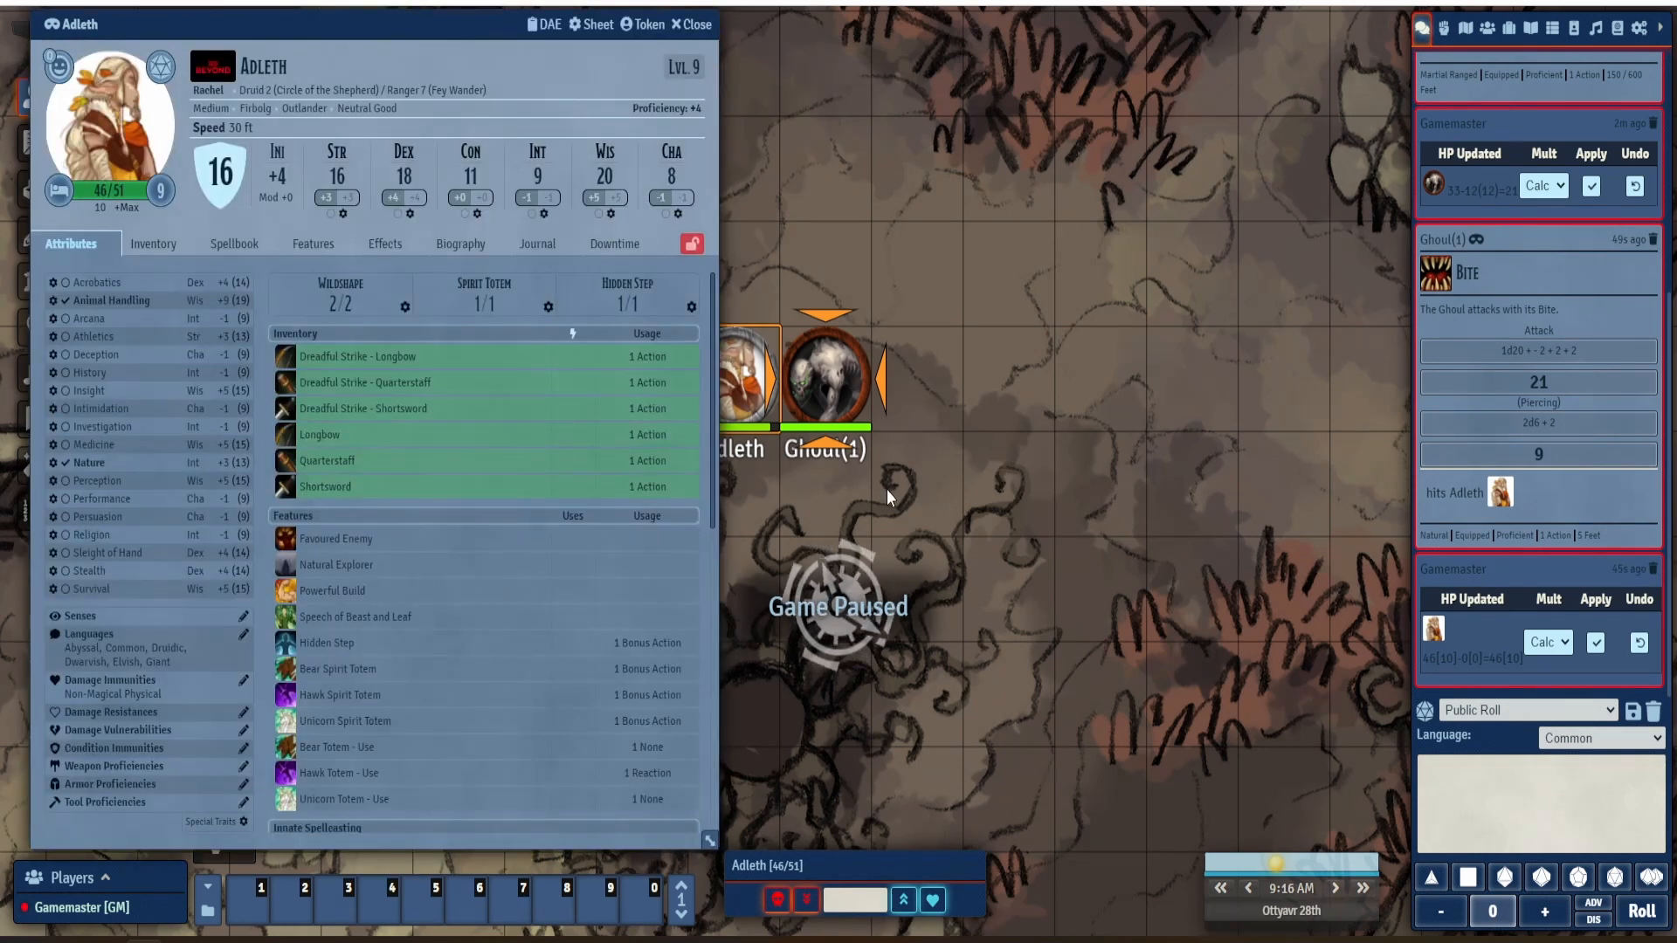
click(232, 245)
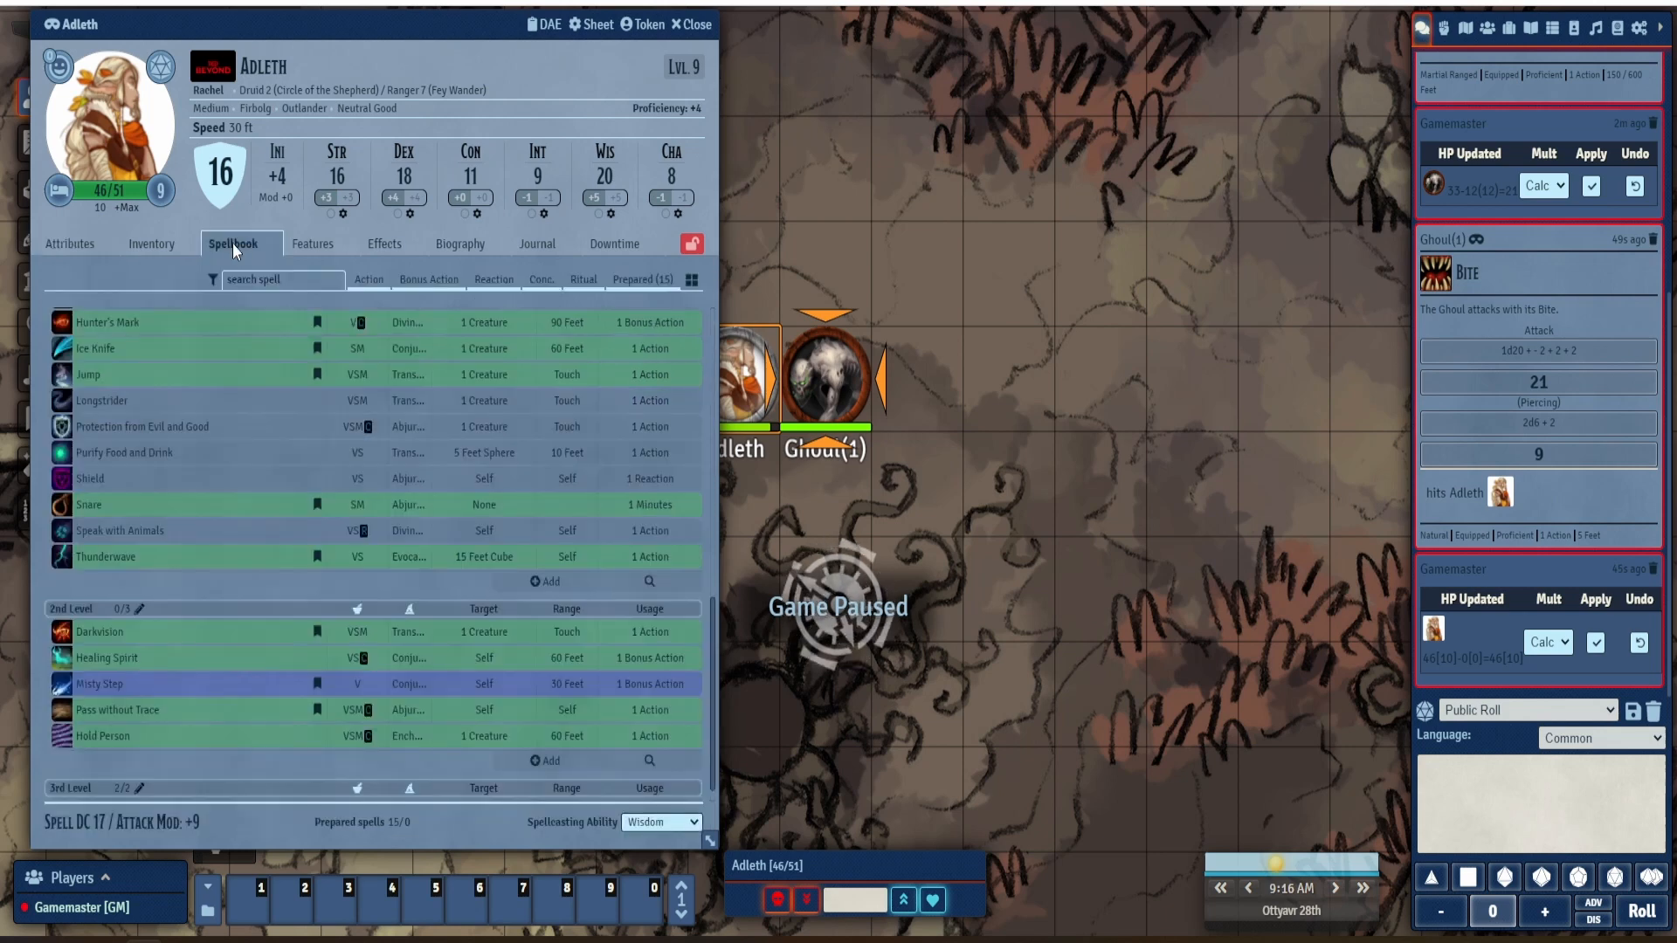
click(63, 740)
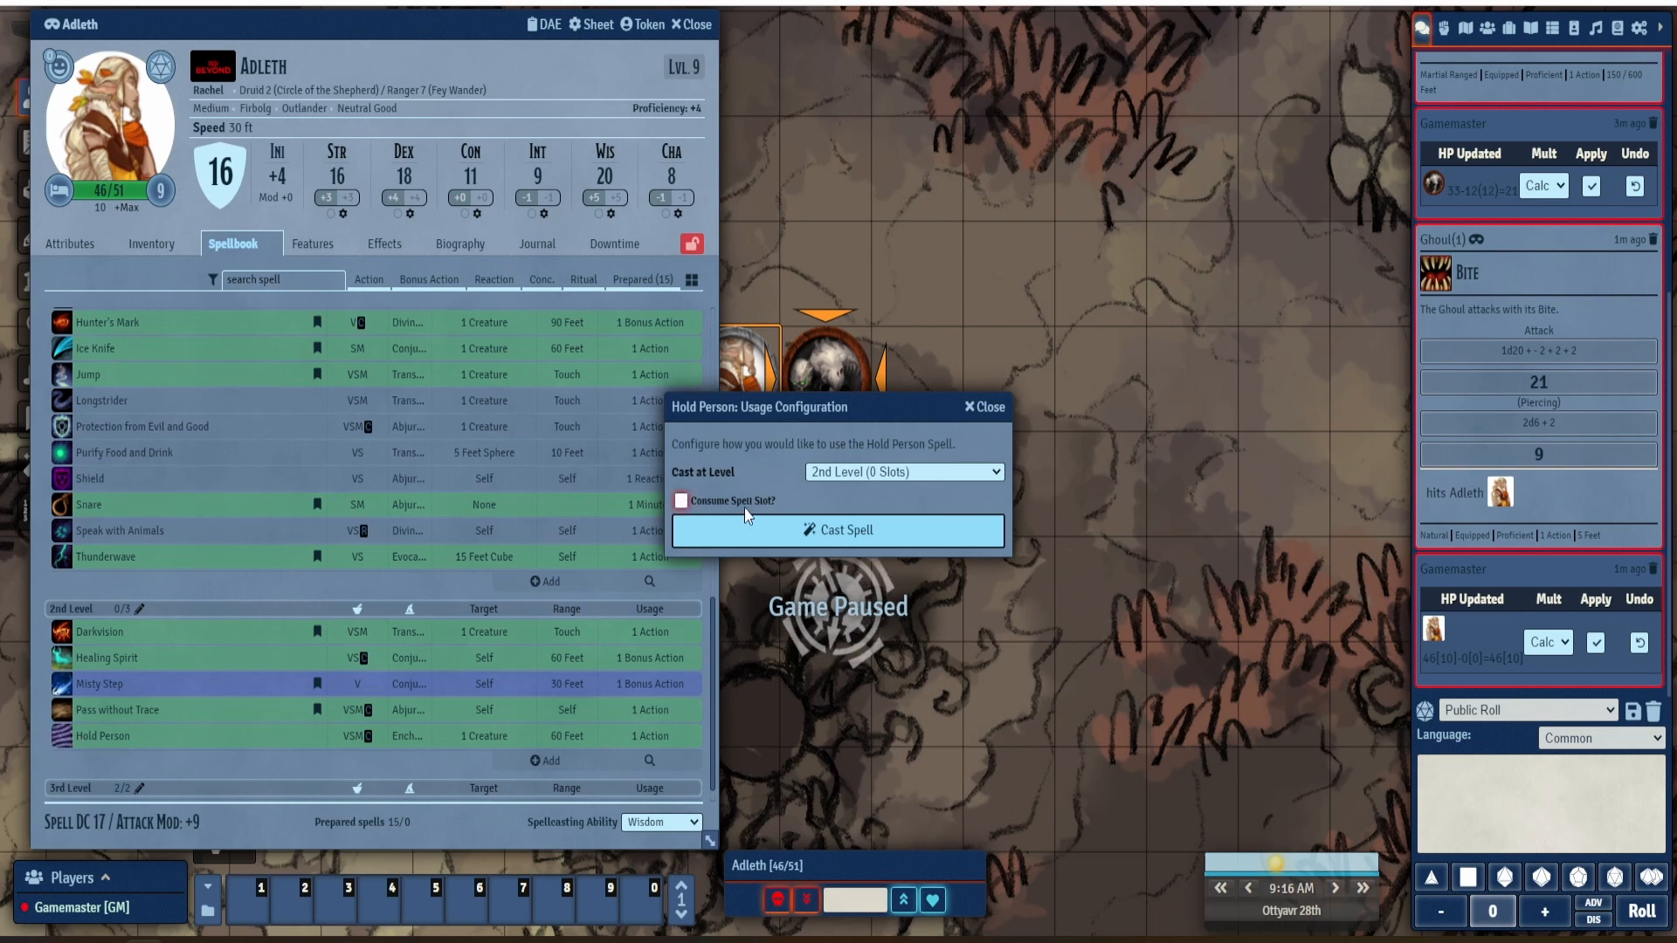
click(784, 537)
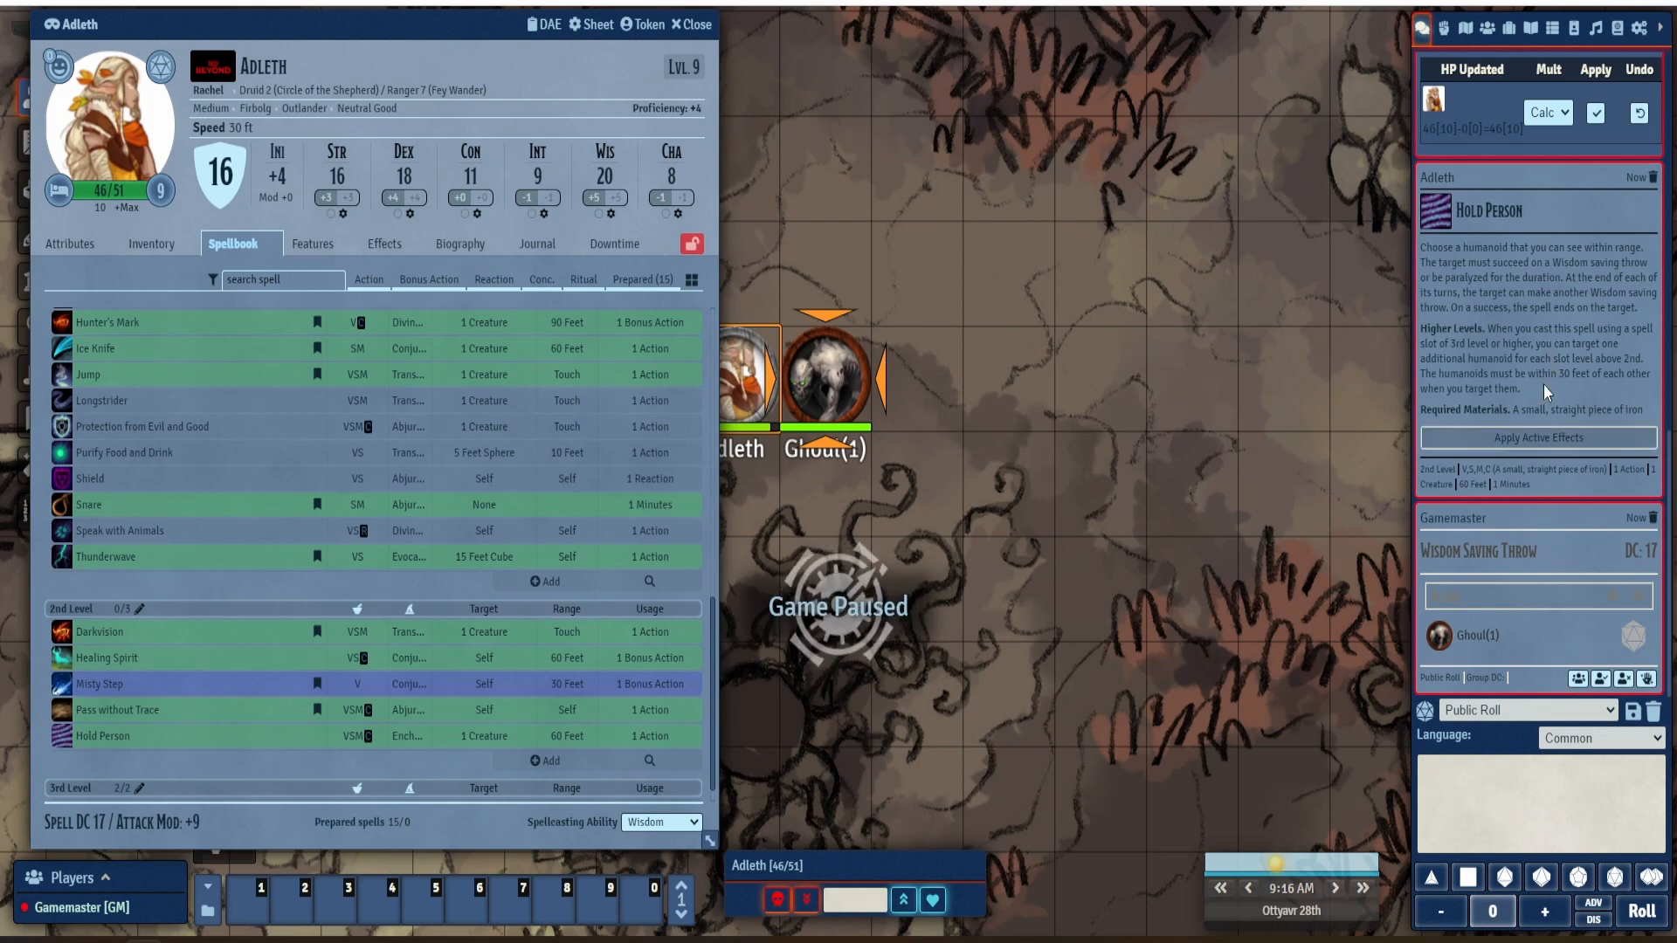
key(Escape)
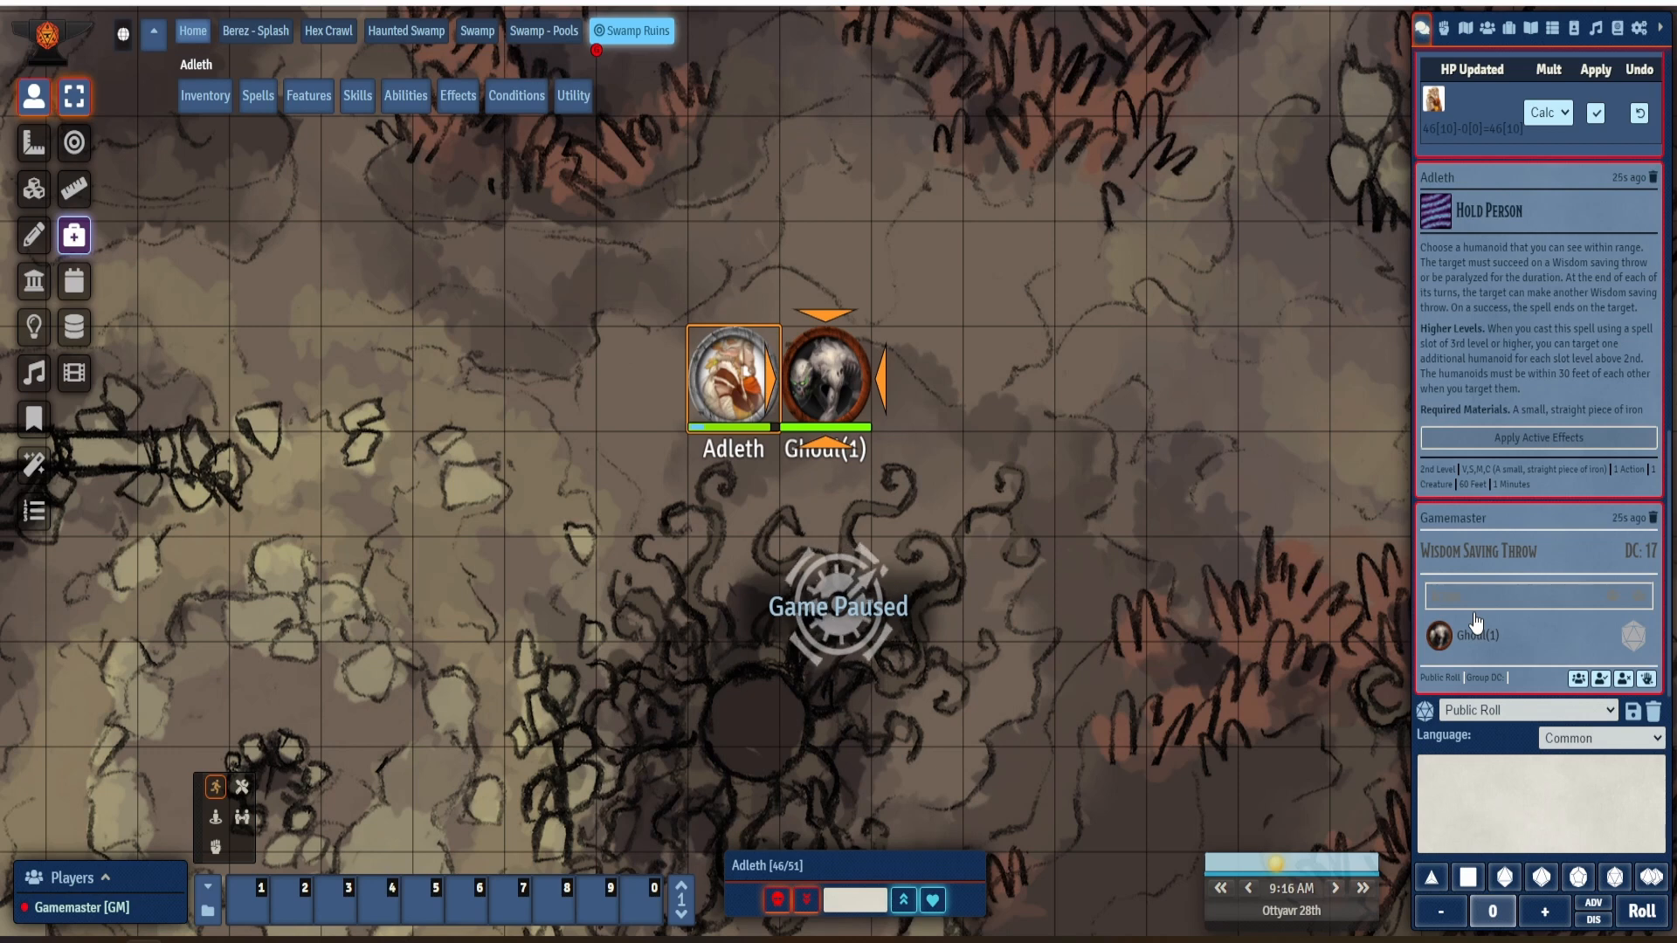
click(1633, 638)
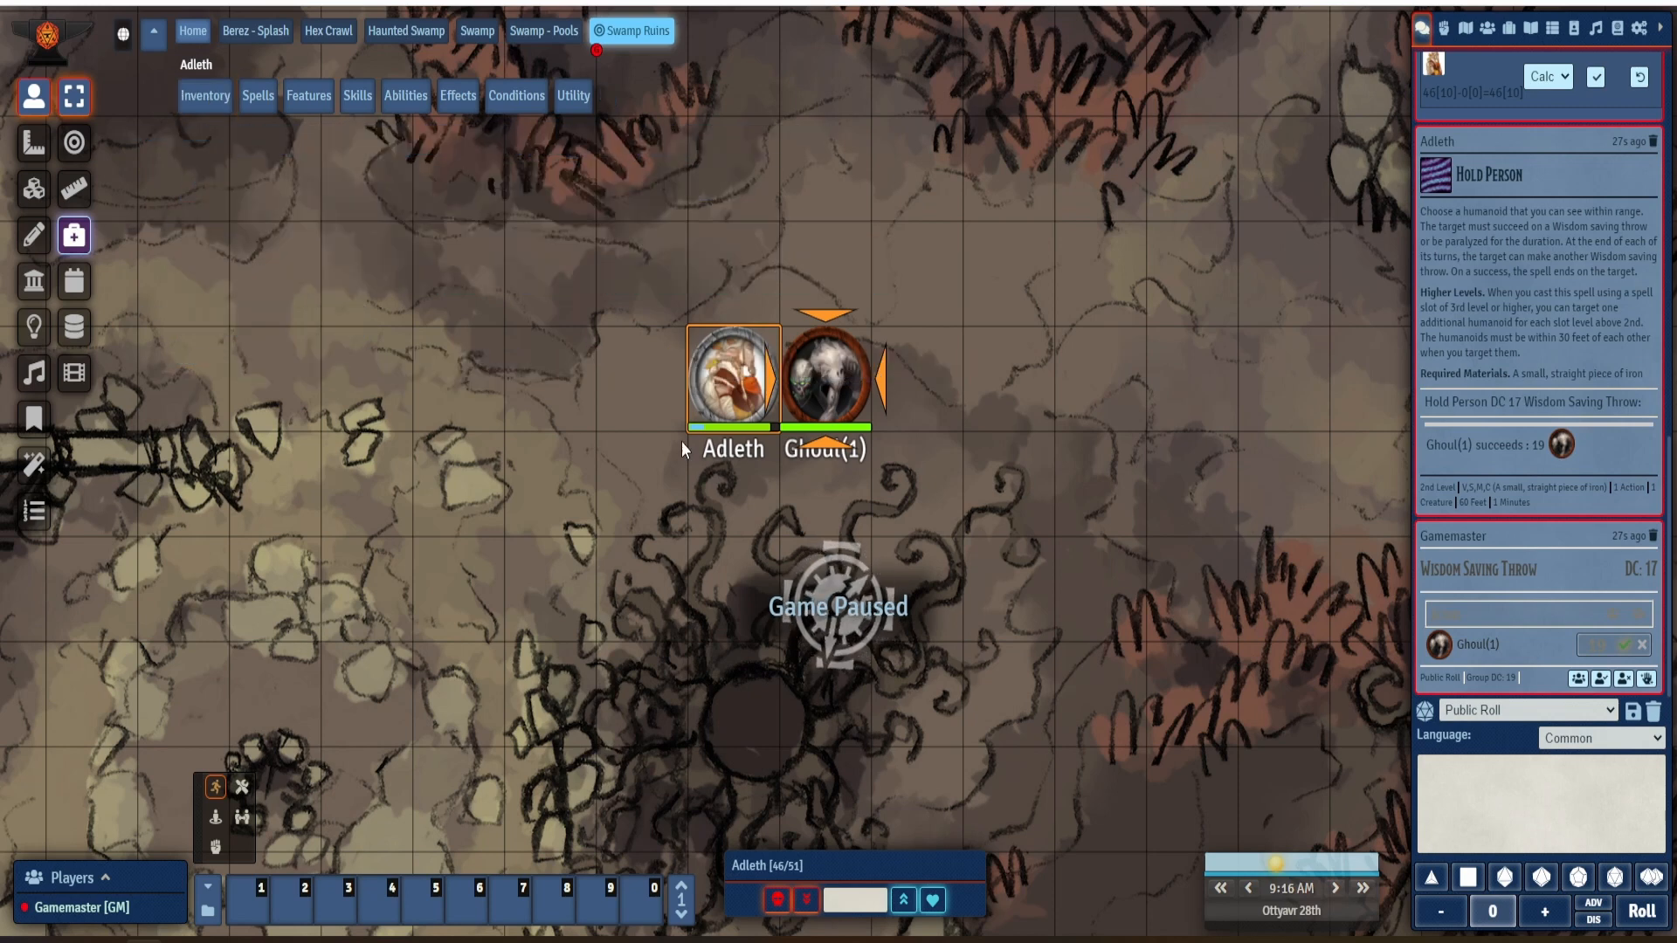
- Recast Hold Person at 2nd level on Ghoul(1) from Adleth's quick spell list, without consuming a slot, and roll the ghoul's saving throw again
mouse_move(258, 95)
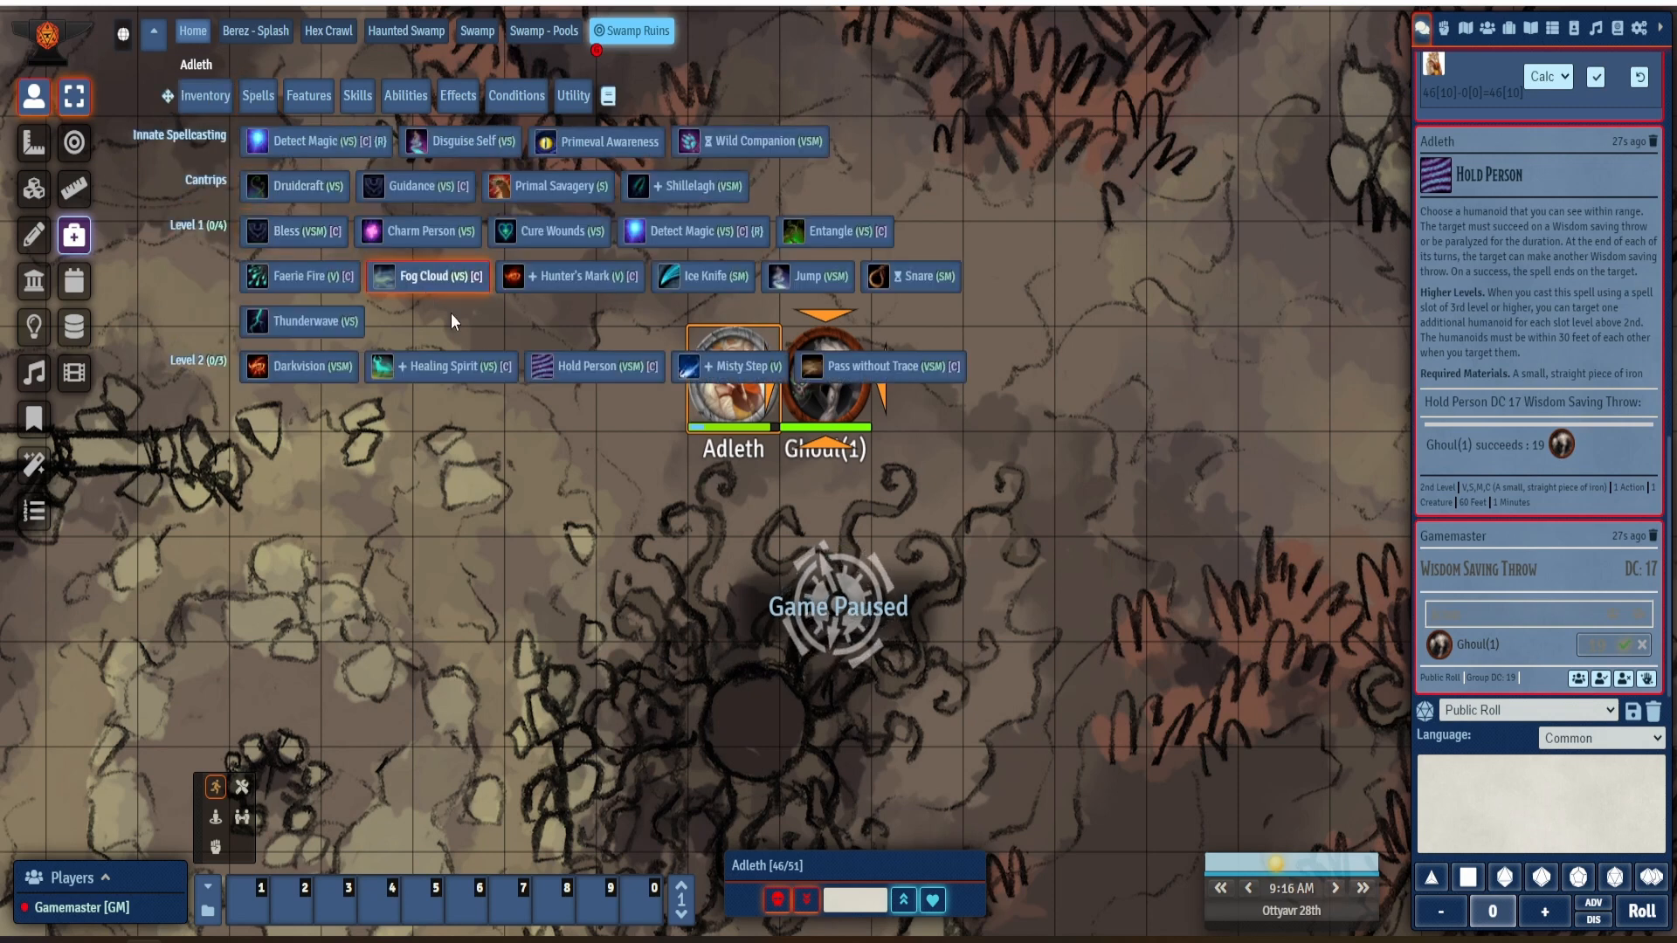
click(566, 367)
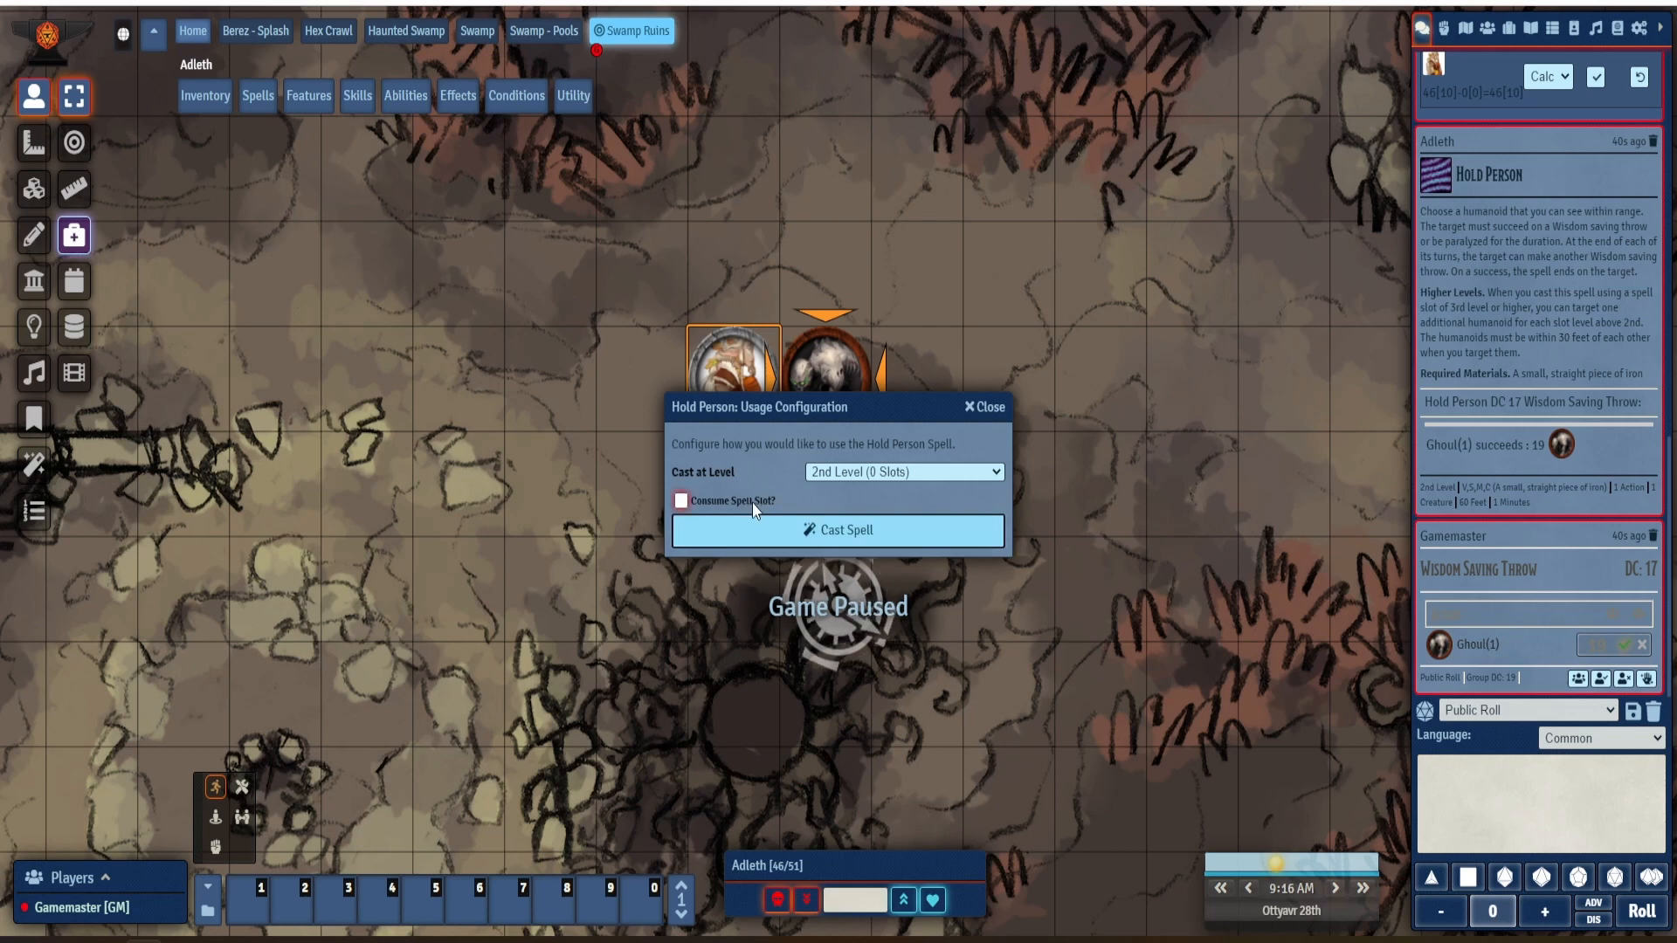
click(806, 533)
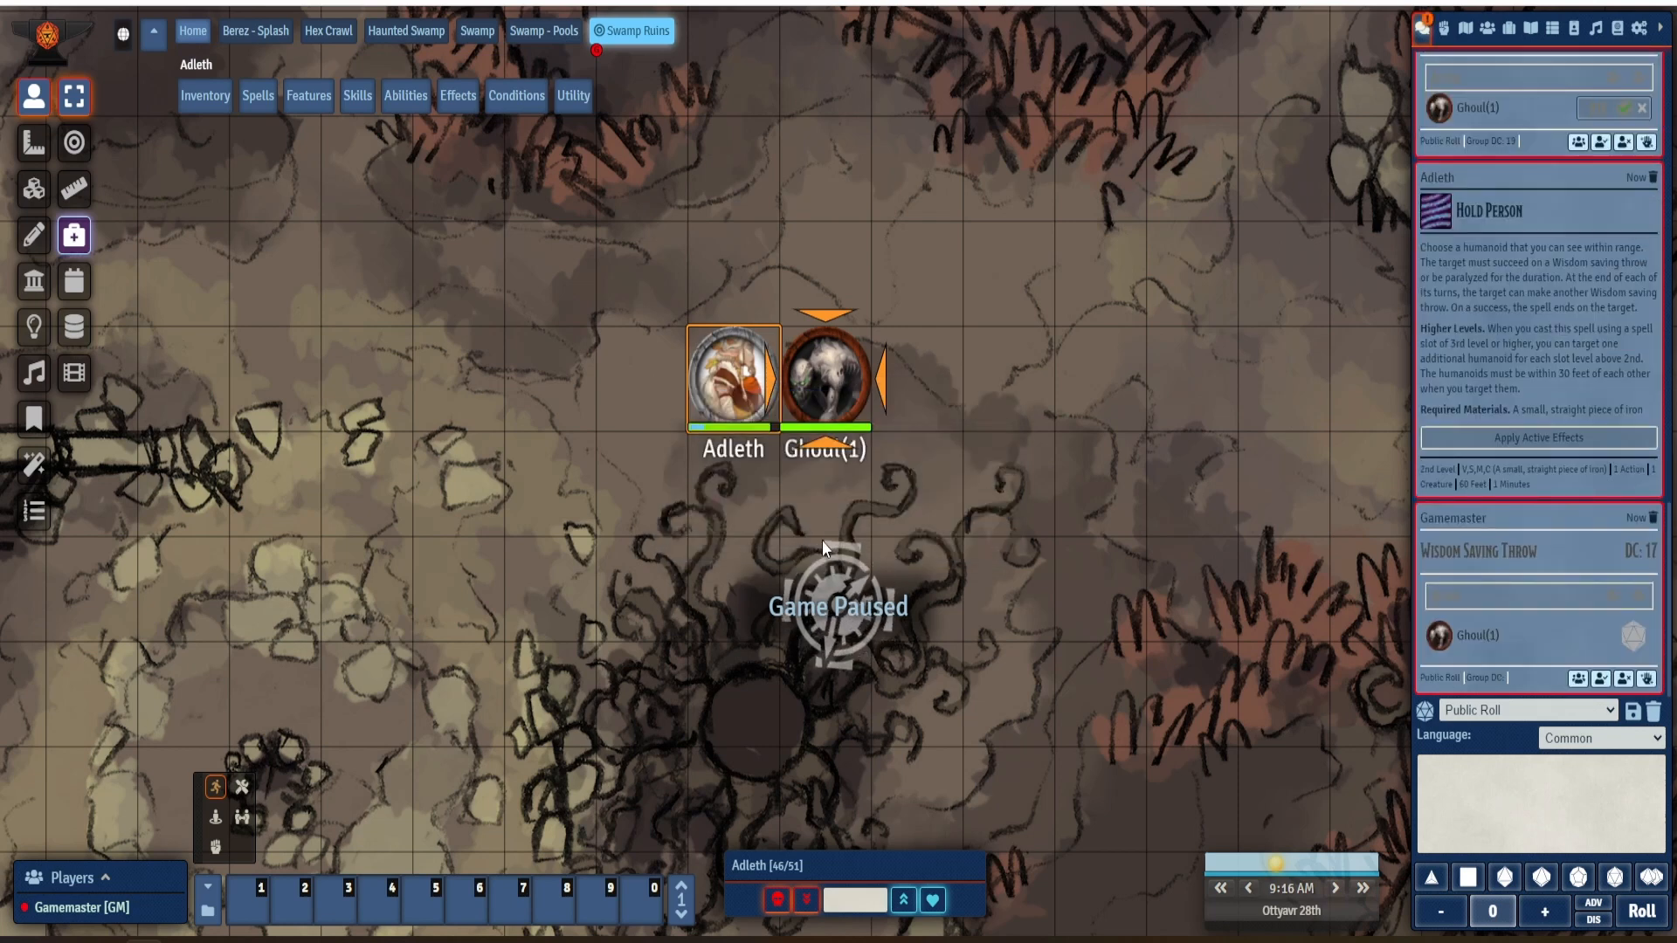
click(1649, 645)
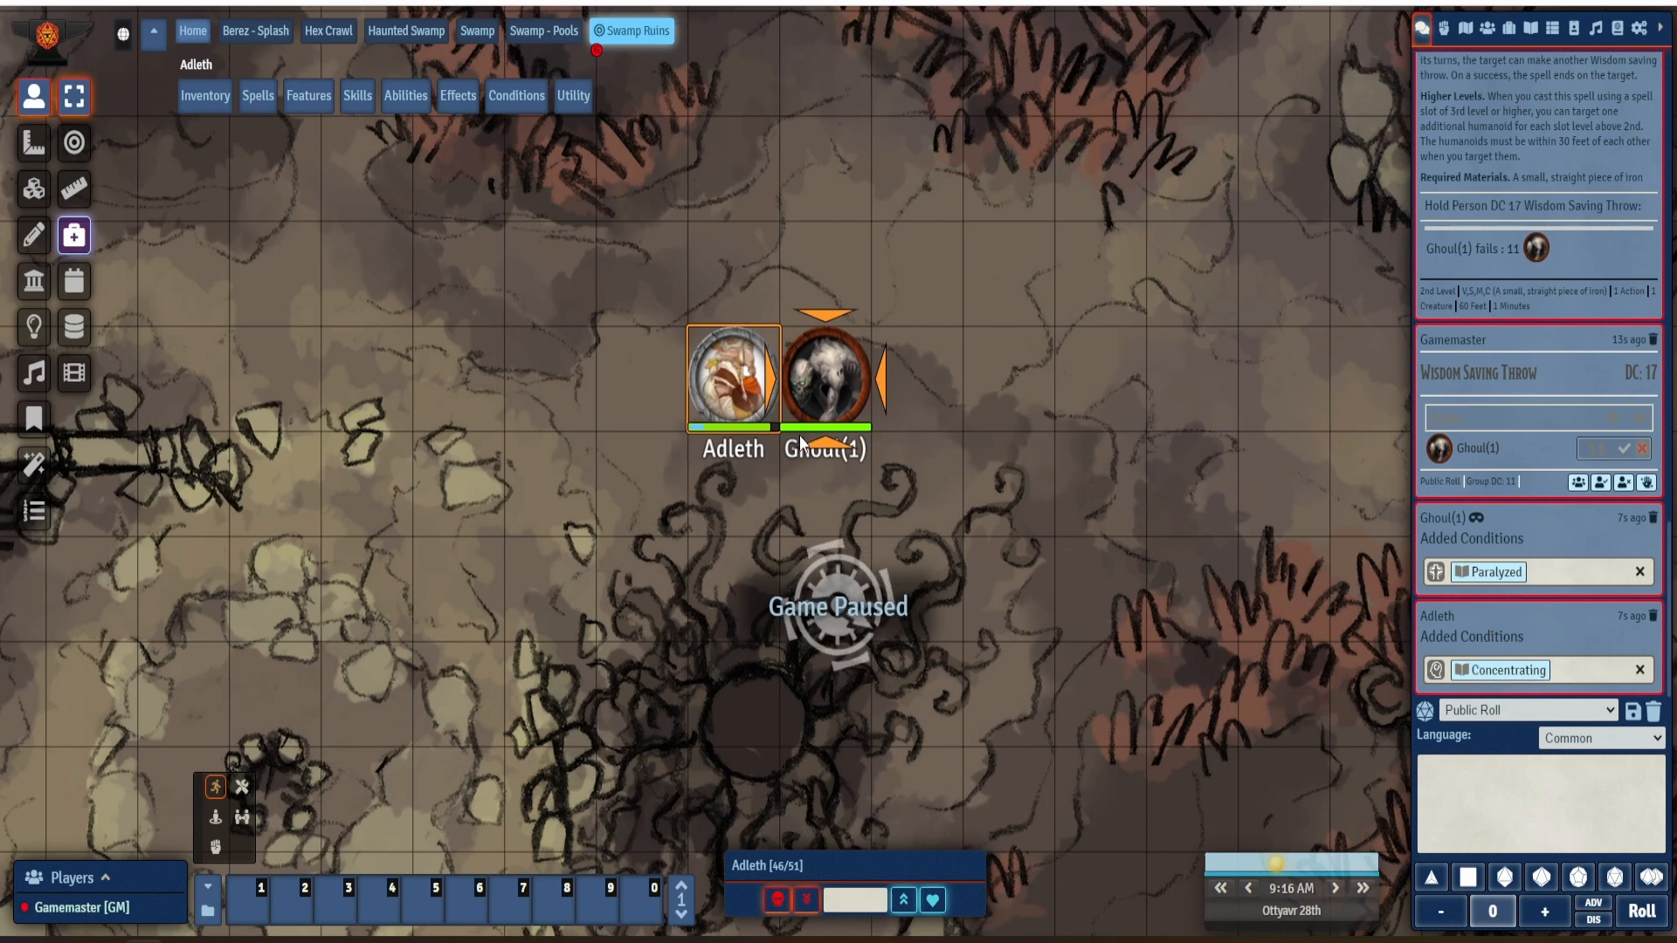
- Examine the temporary effects listed on Ghoul(1)'s sheet after the Hold Person cast, and close the sheet
right_click(816, 393)
double_click(820, 378)
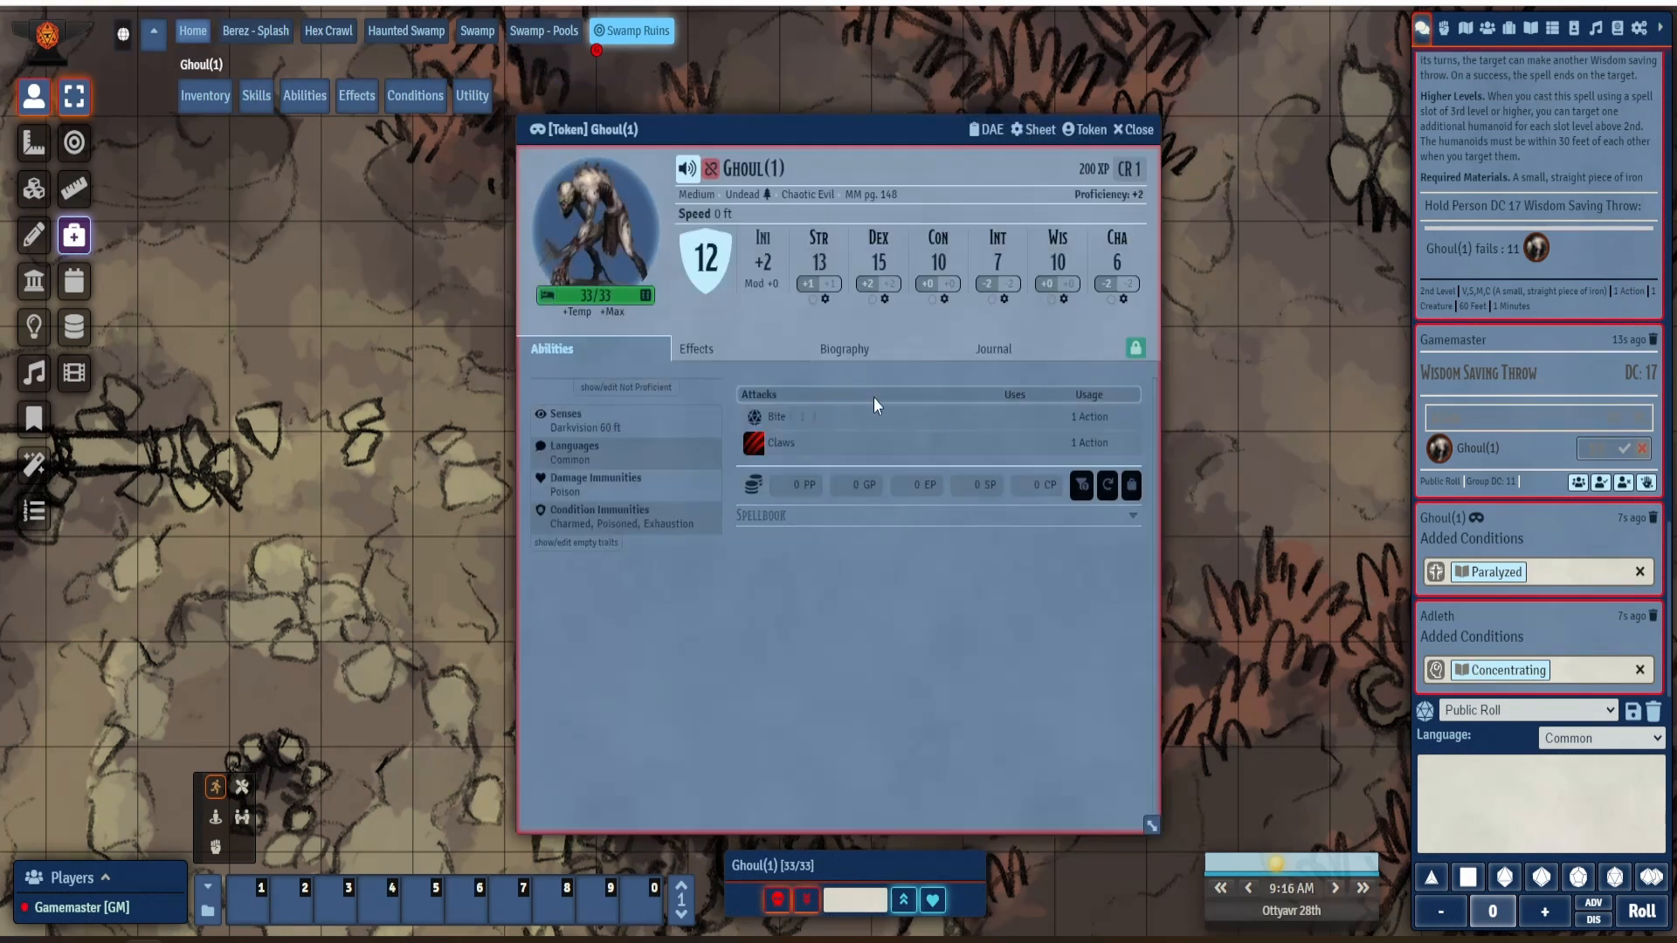
click(696, 349)
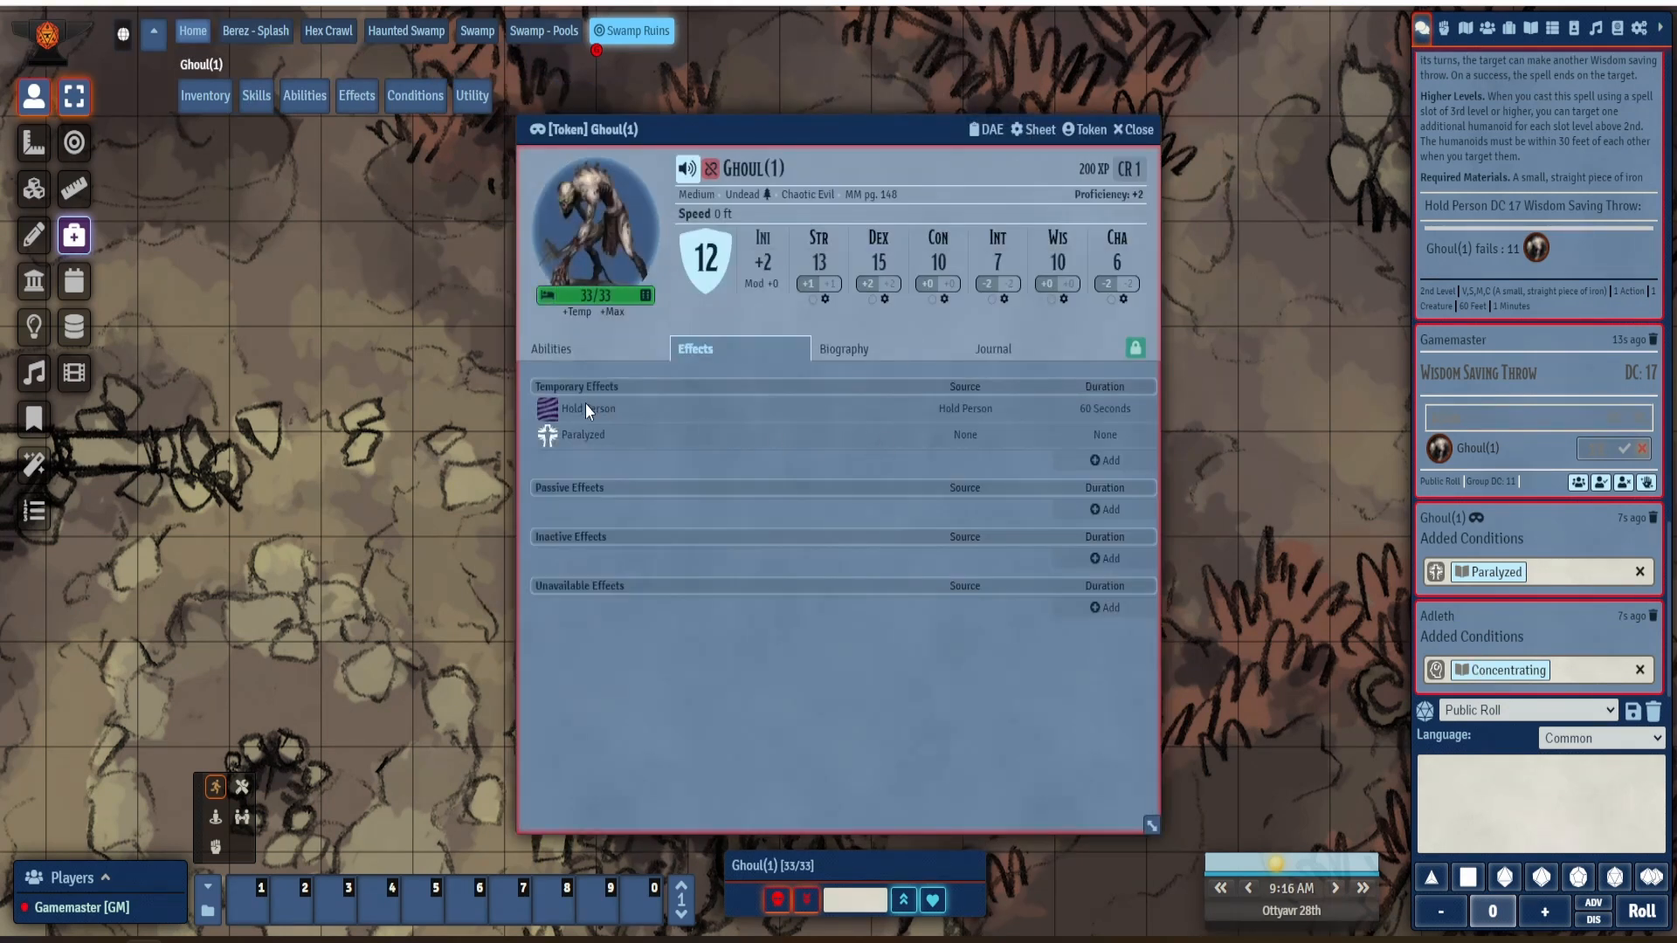
click(1140, 131)
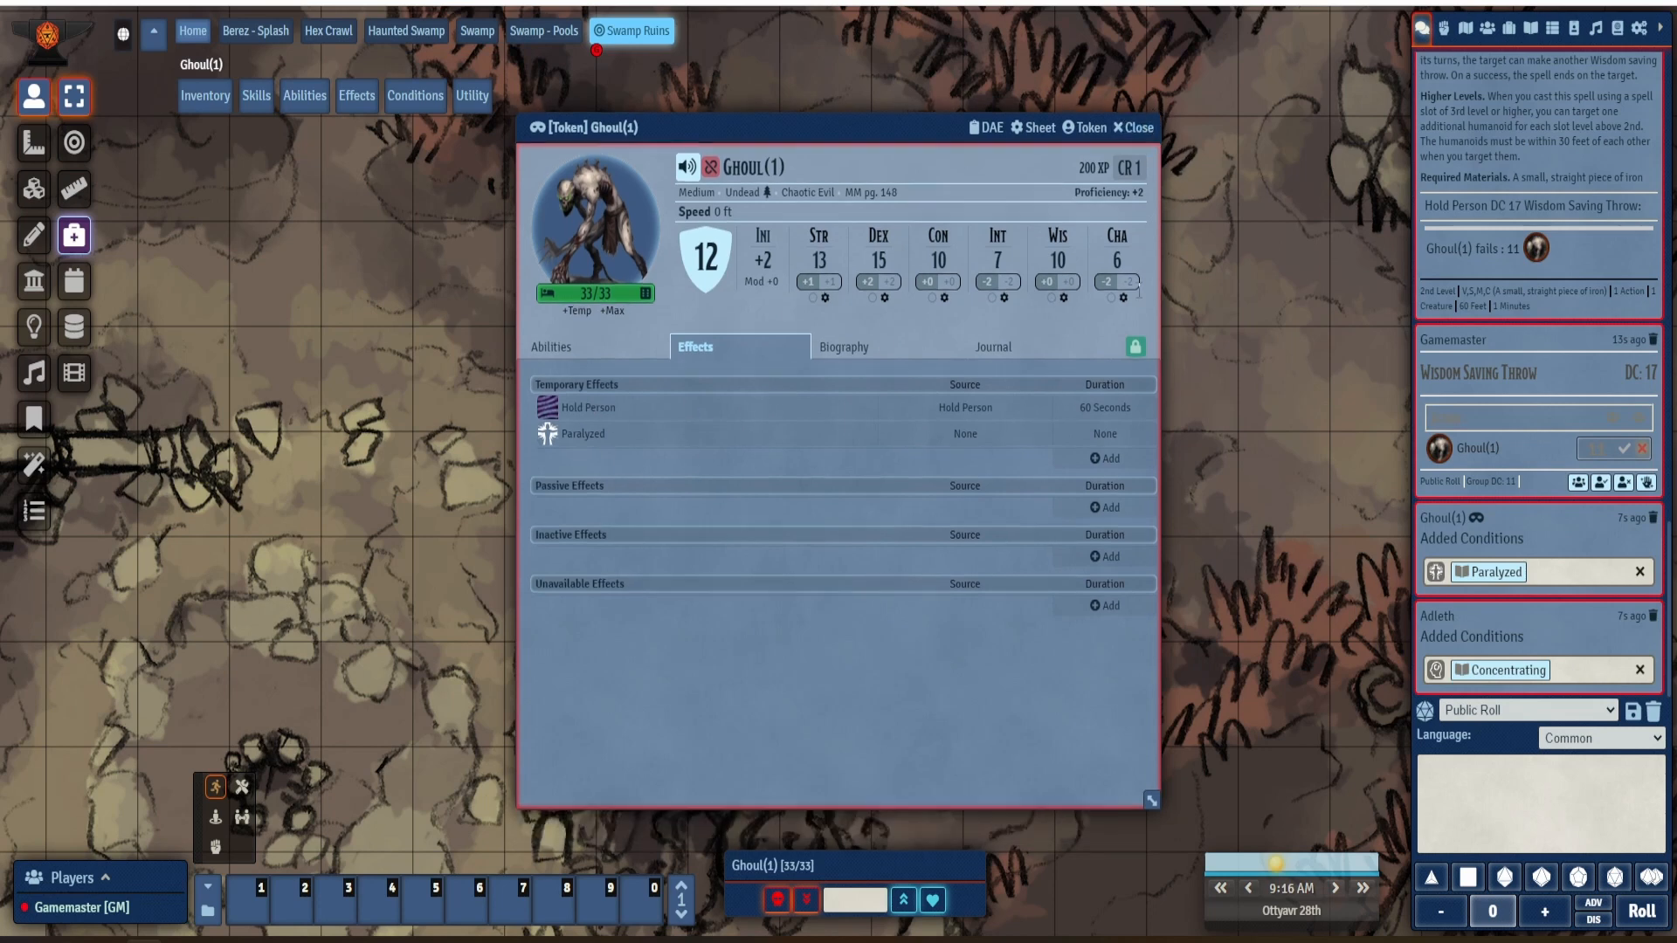
- Add Adleth and Ghoul(1) to a new encounter in a separate combat tracker window and roll initiative for both
right_click(1444, 28)
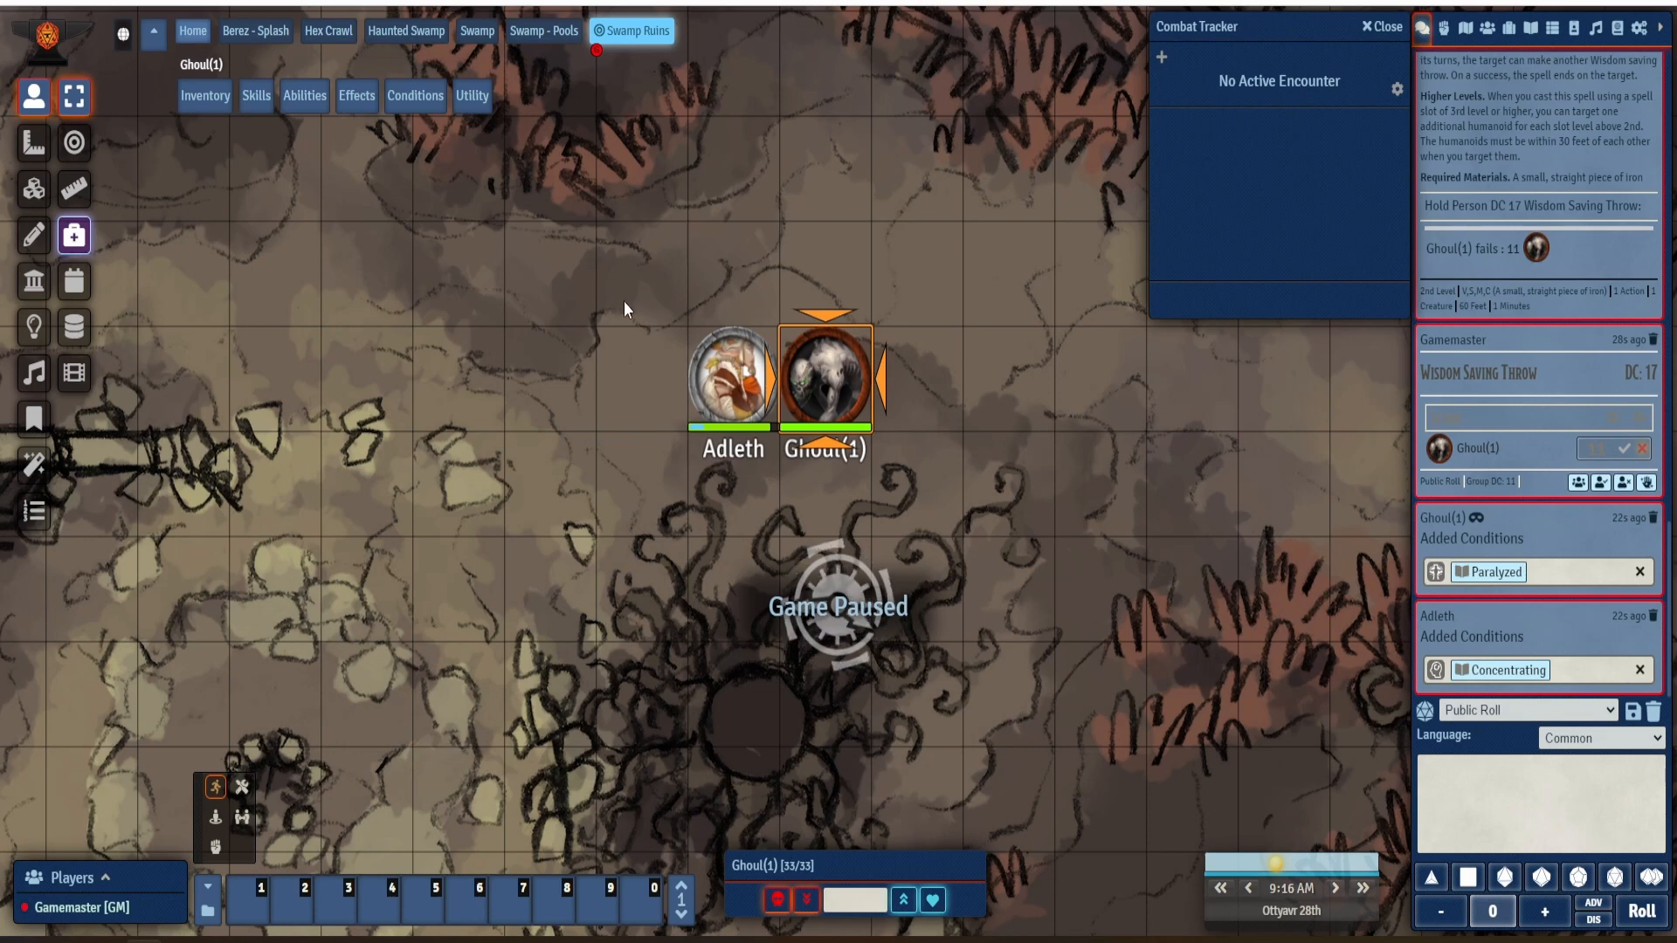
drag(629, 281, 1008, 484)
right_click(829, 388)
click(904, 434)
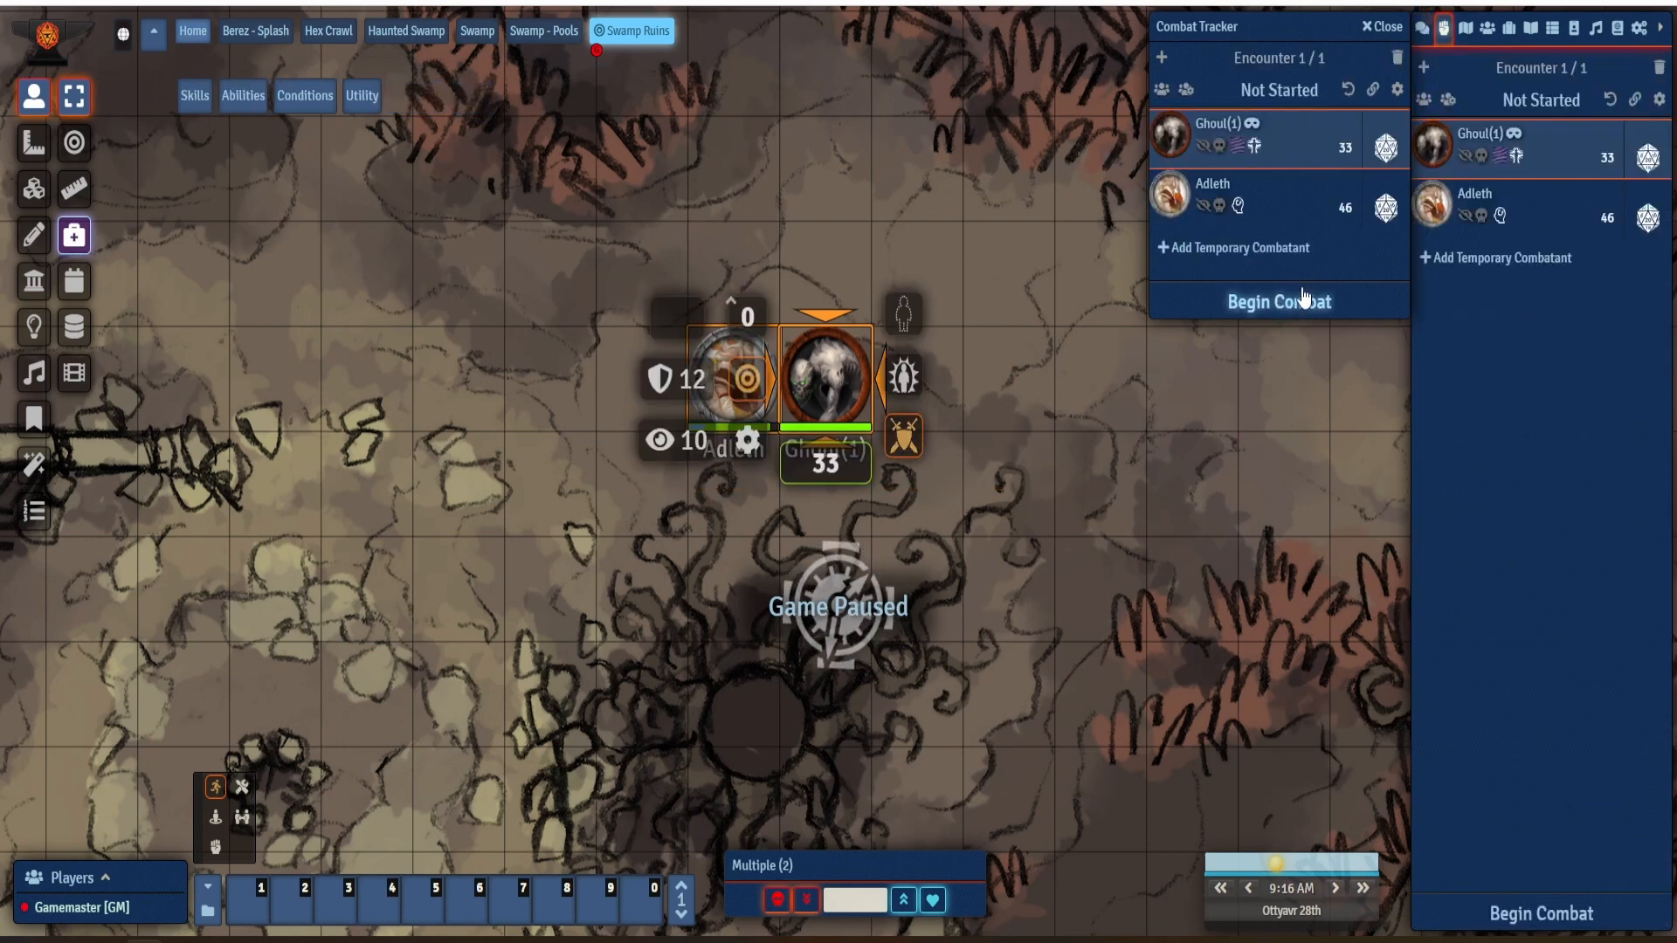
click(1386, 148)
click(1384, 203)
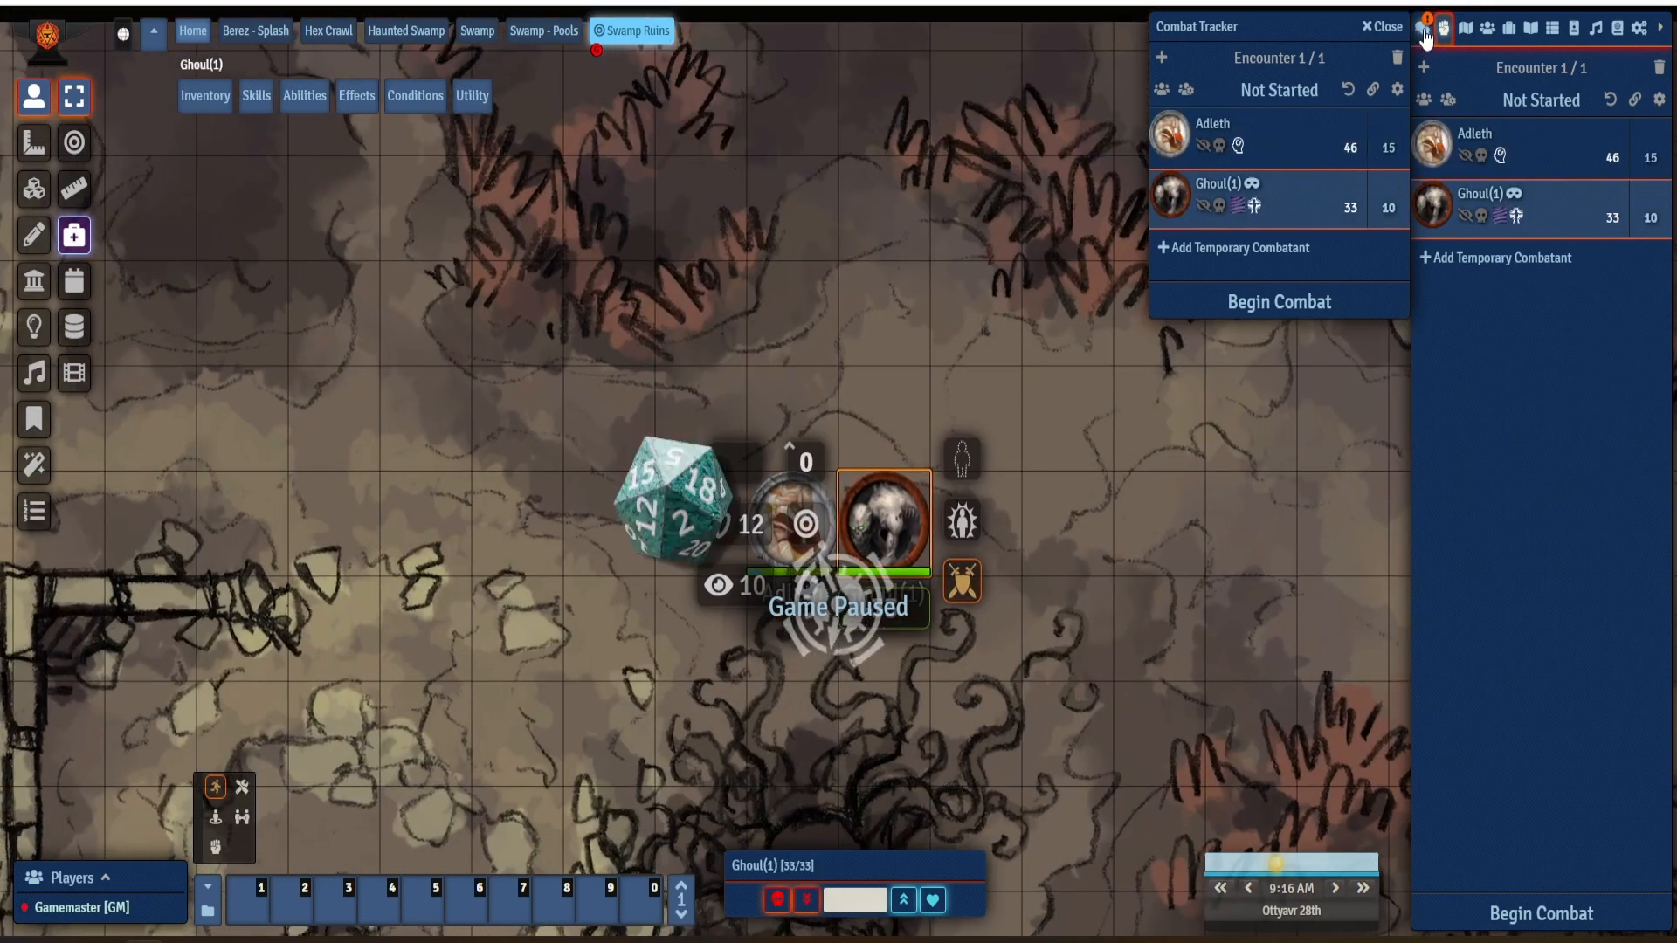
- Show the chat log beside the repositioned combat tracker, roll Ghoul(1)'s repeat Wisdom saving throw against Hold Person, and begin combat
click(1423, 29)
drag(1314, 32, 277, 328)
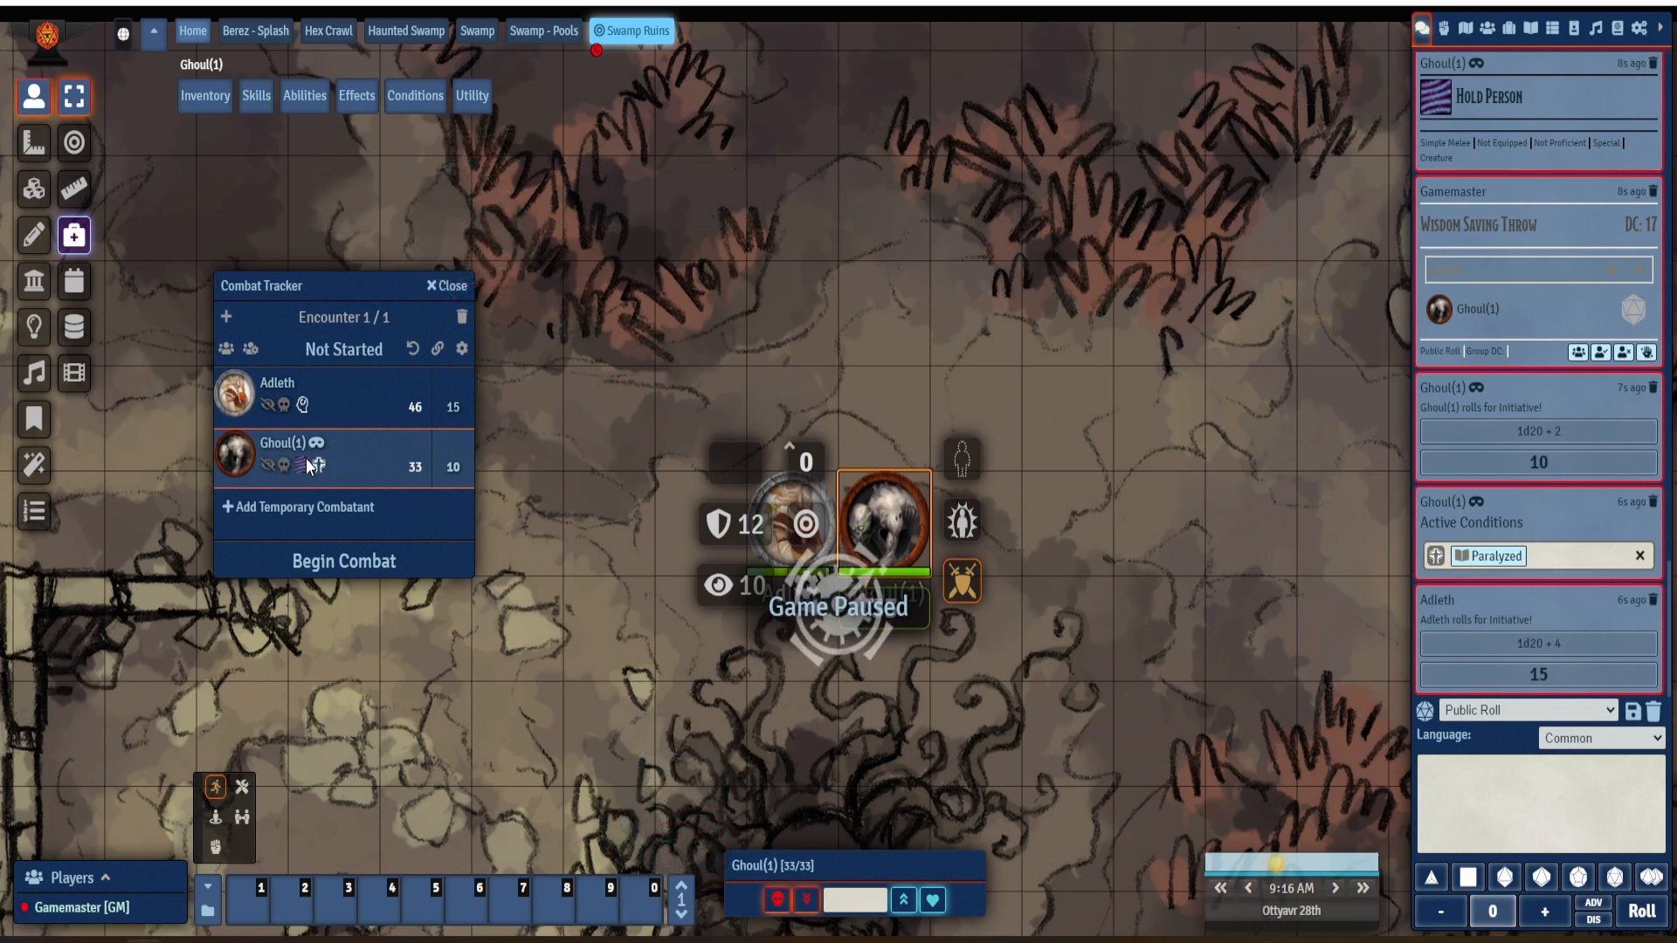
key(space)
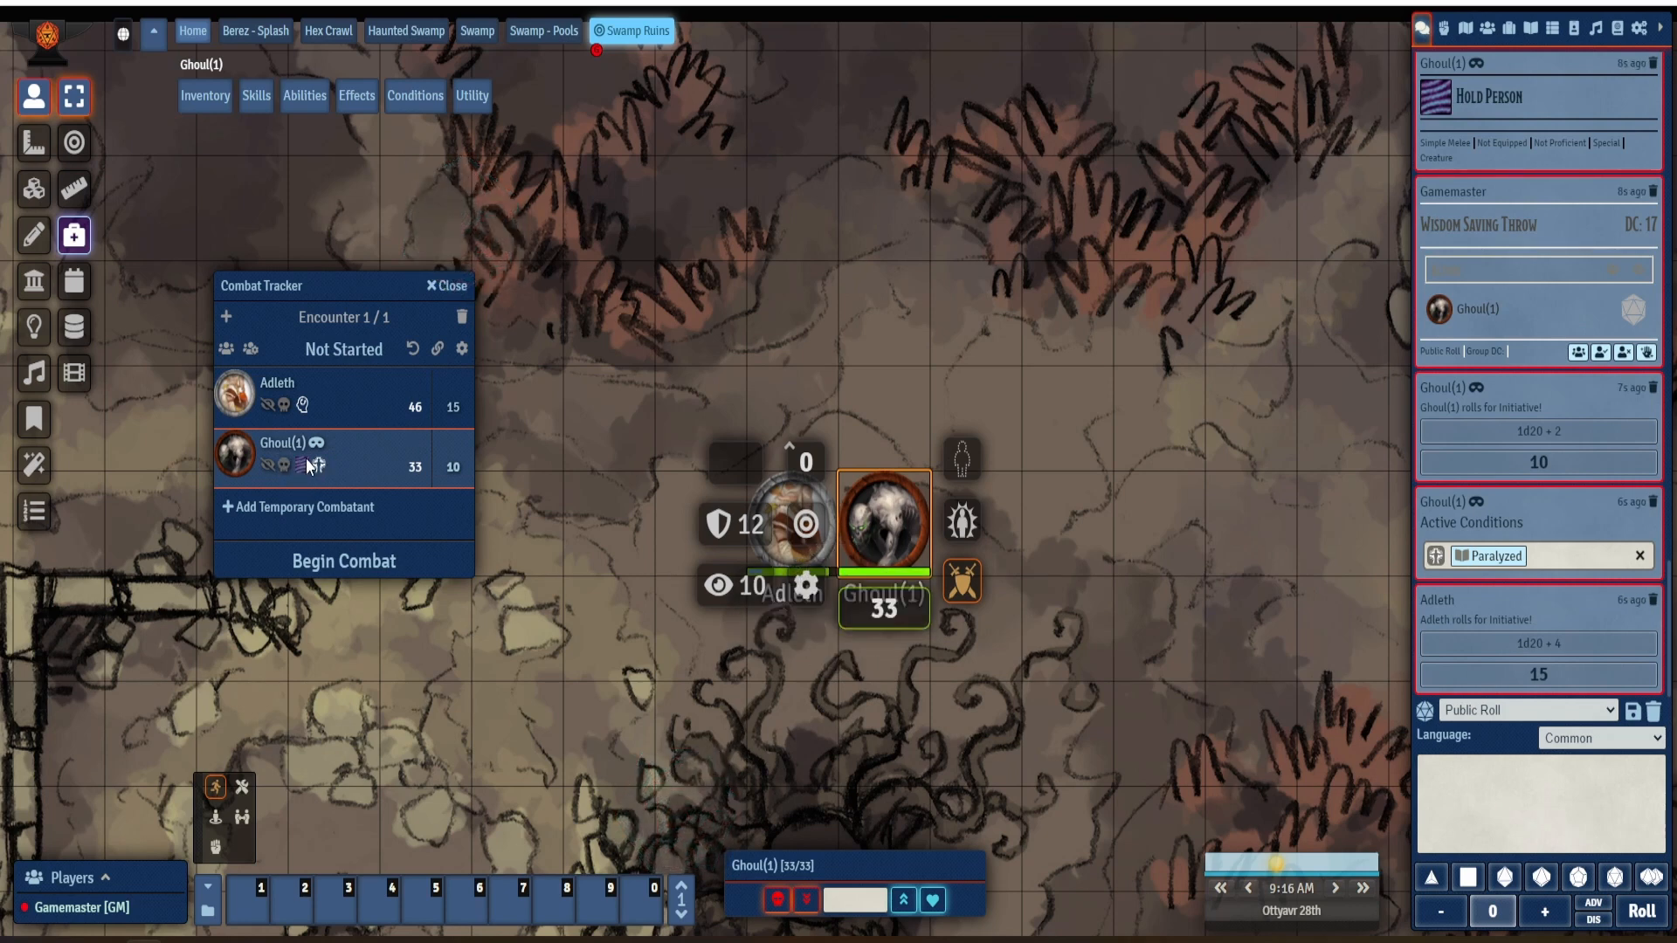
click(768, 730)
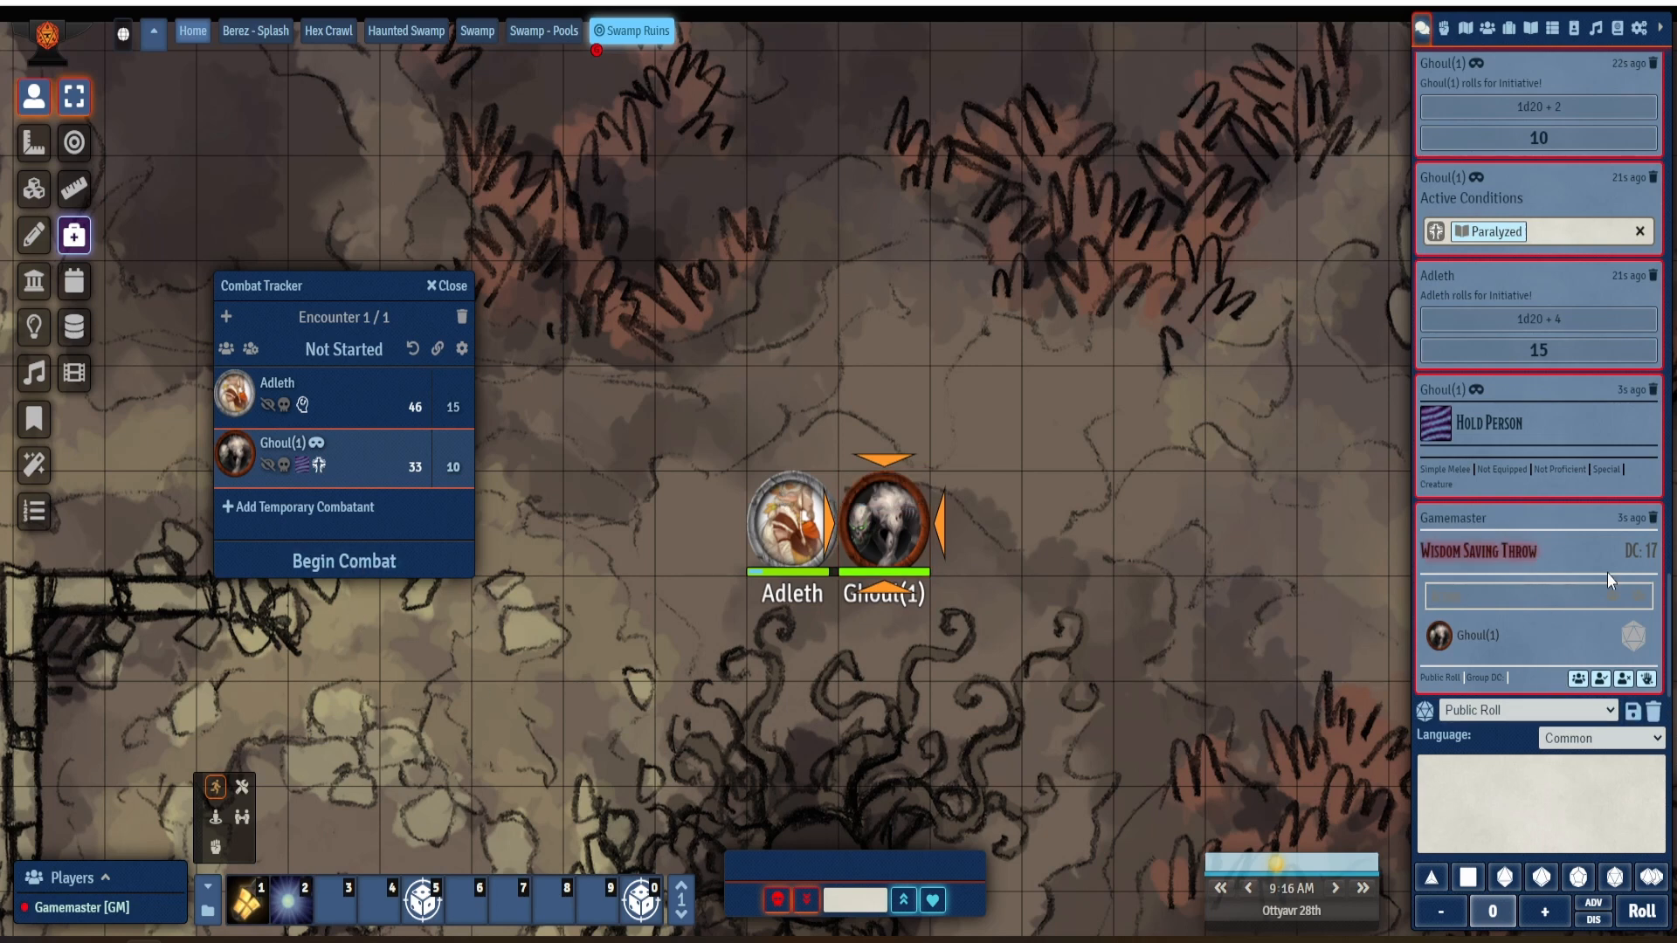
click(1632, 638)
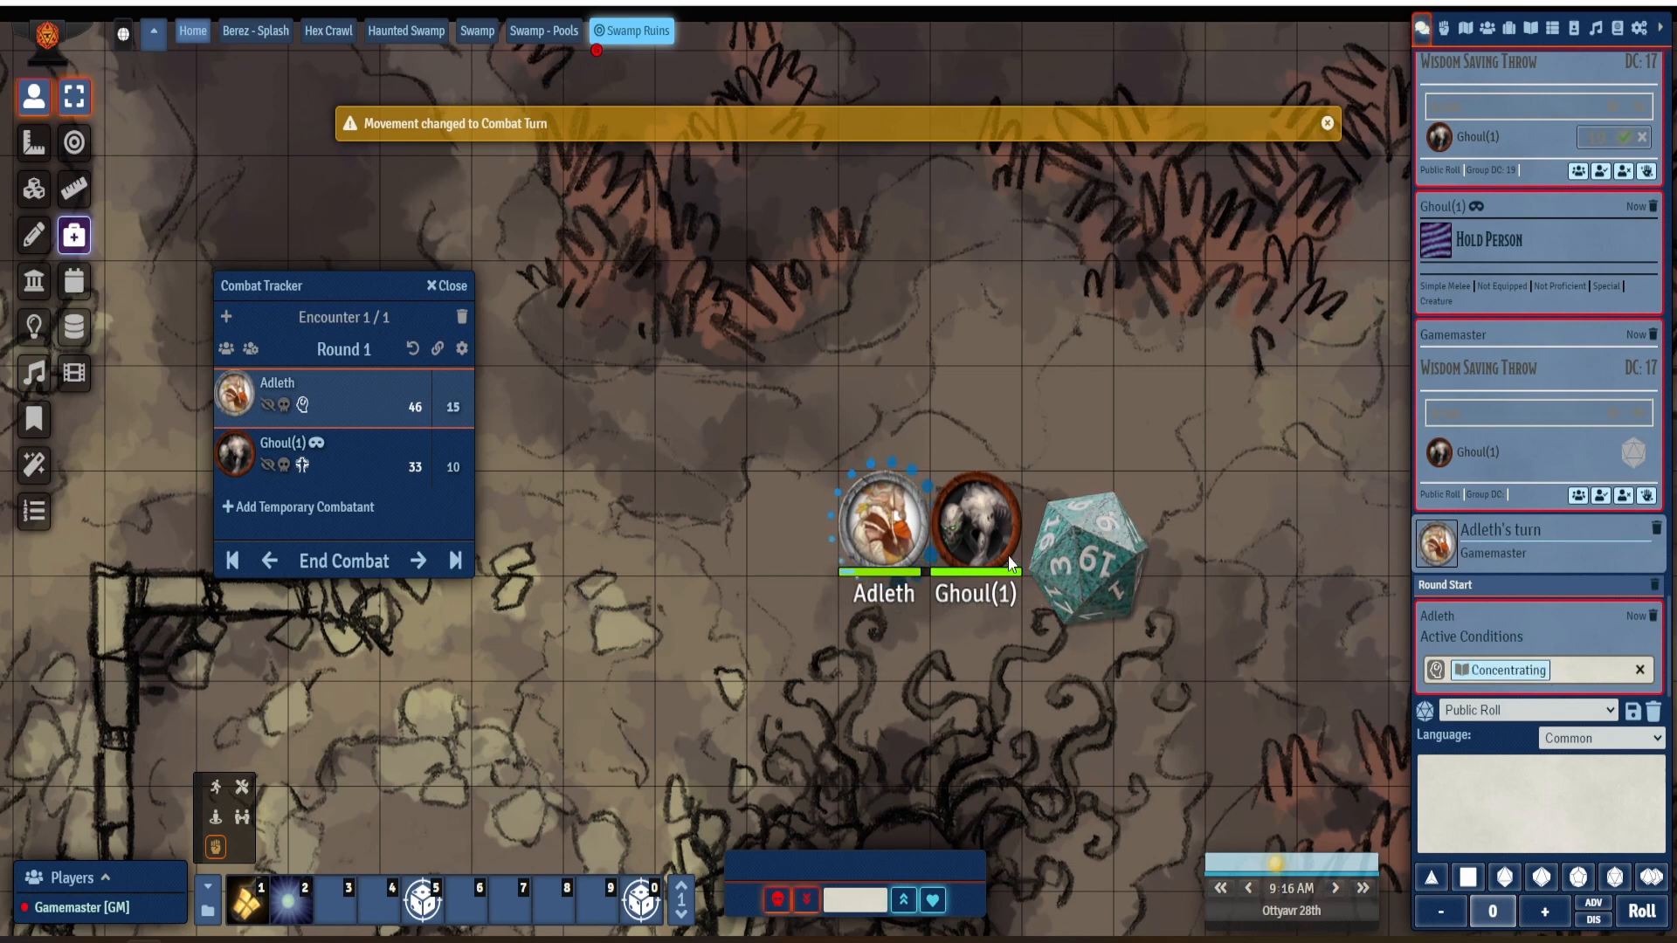
- Check Ghoul(1)'s sheet for its remaining effects following the repeat saving throw, and close it
click(989, 532)
double_click(989, 533)
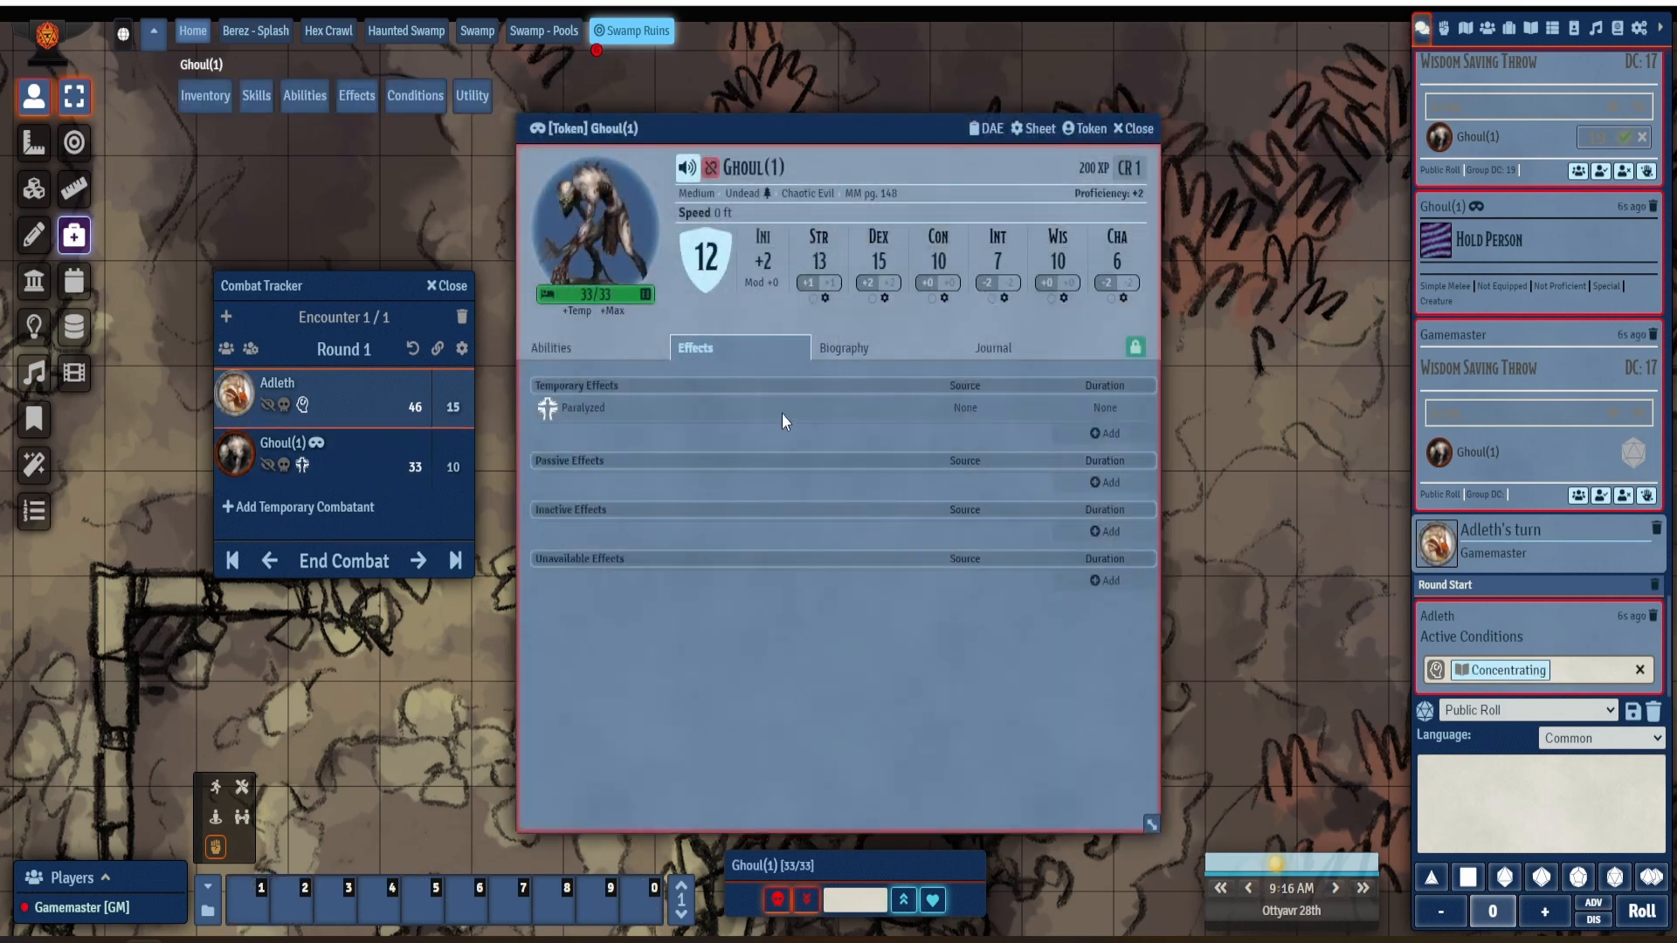
click(1132, 128)
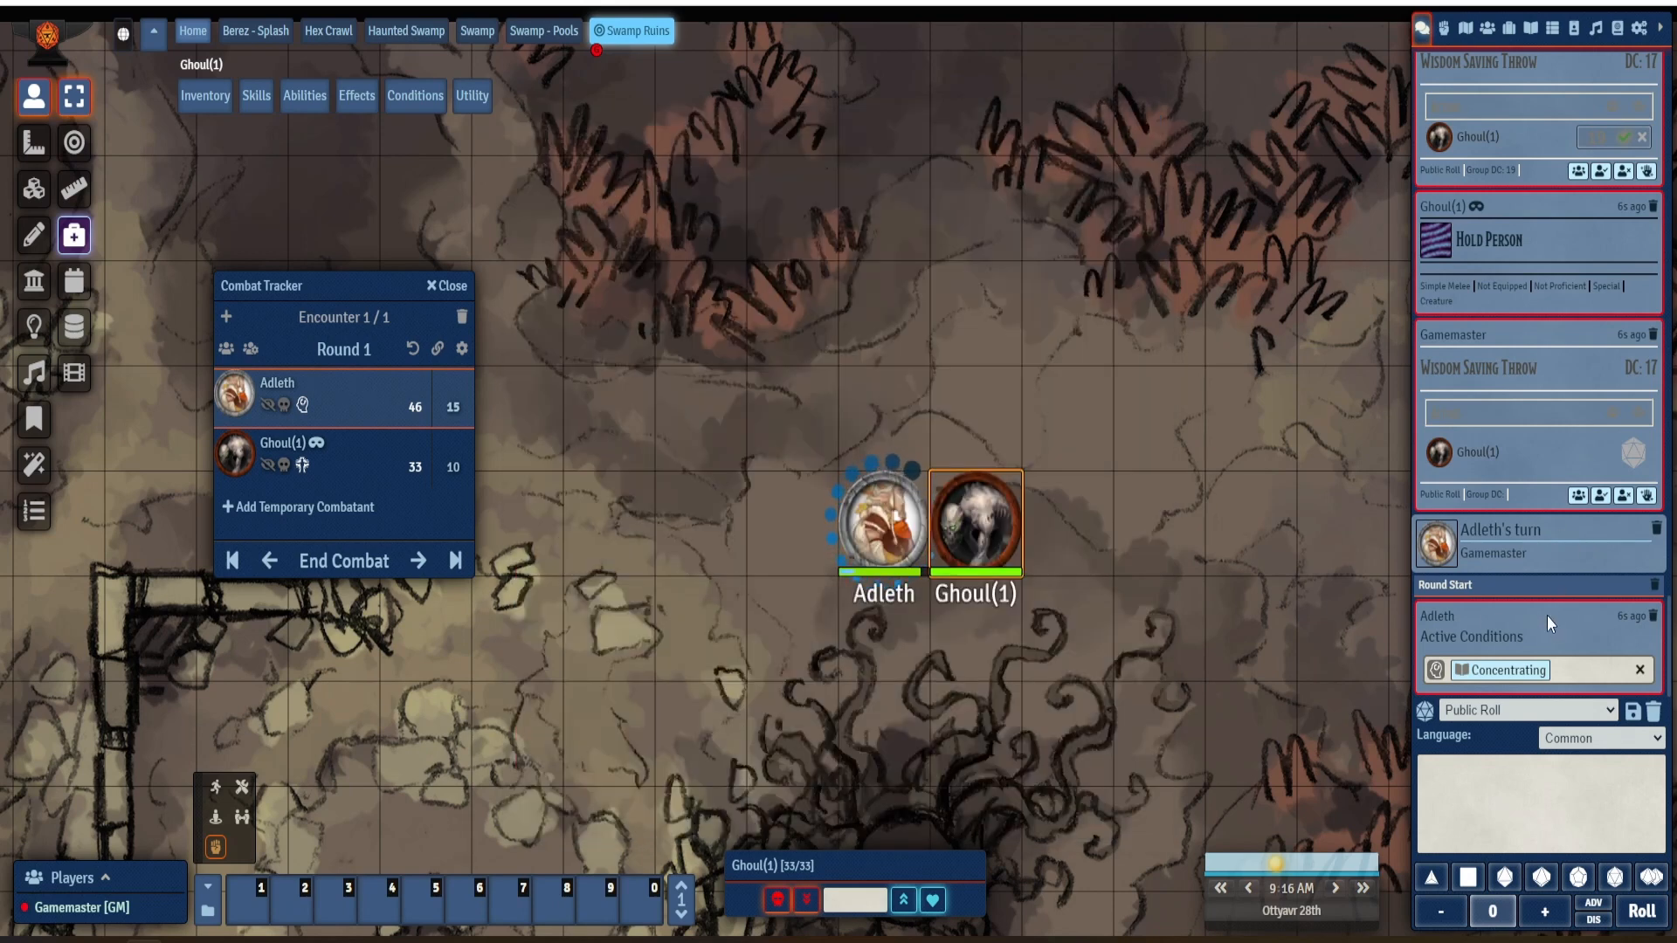
- Advance the encounter two turns to Adleth's turn in Round 2 and close the combat tracker window
click(416, 563)
click(417, 563)
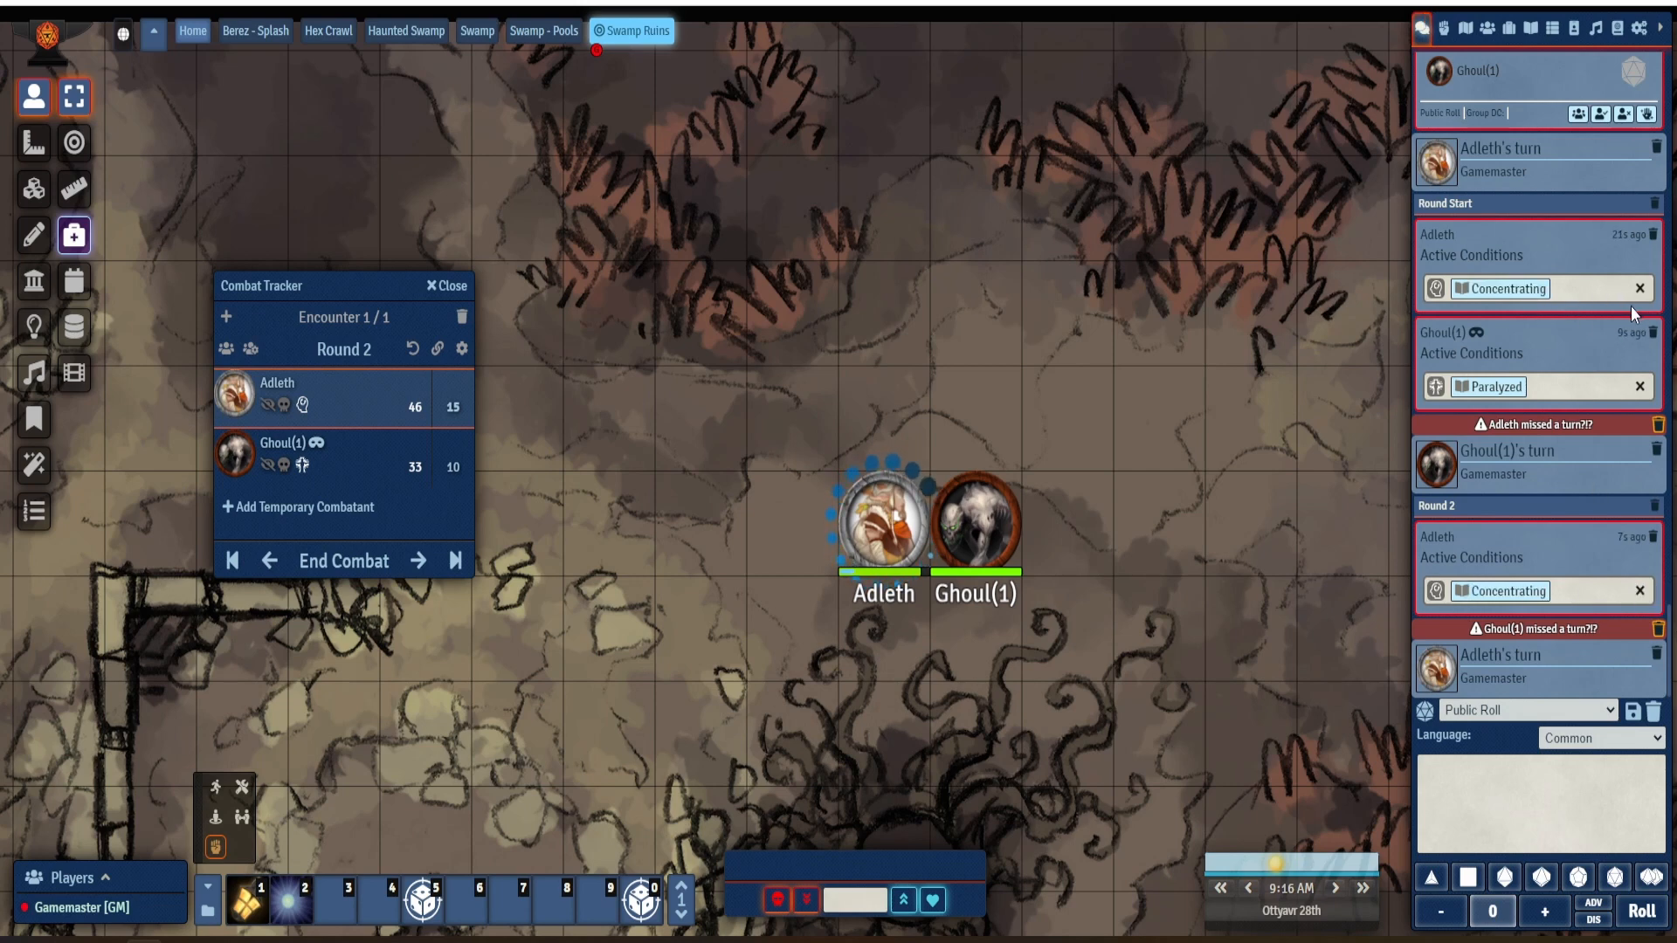
click(447, 286)
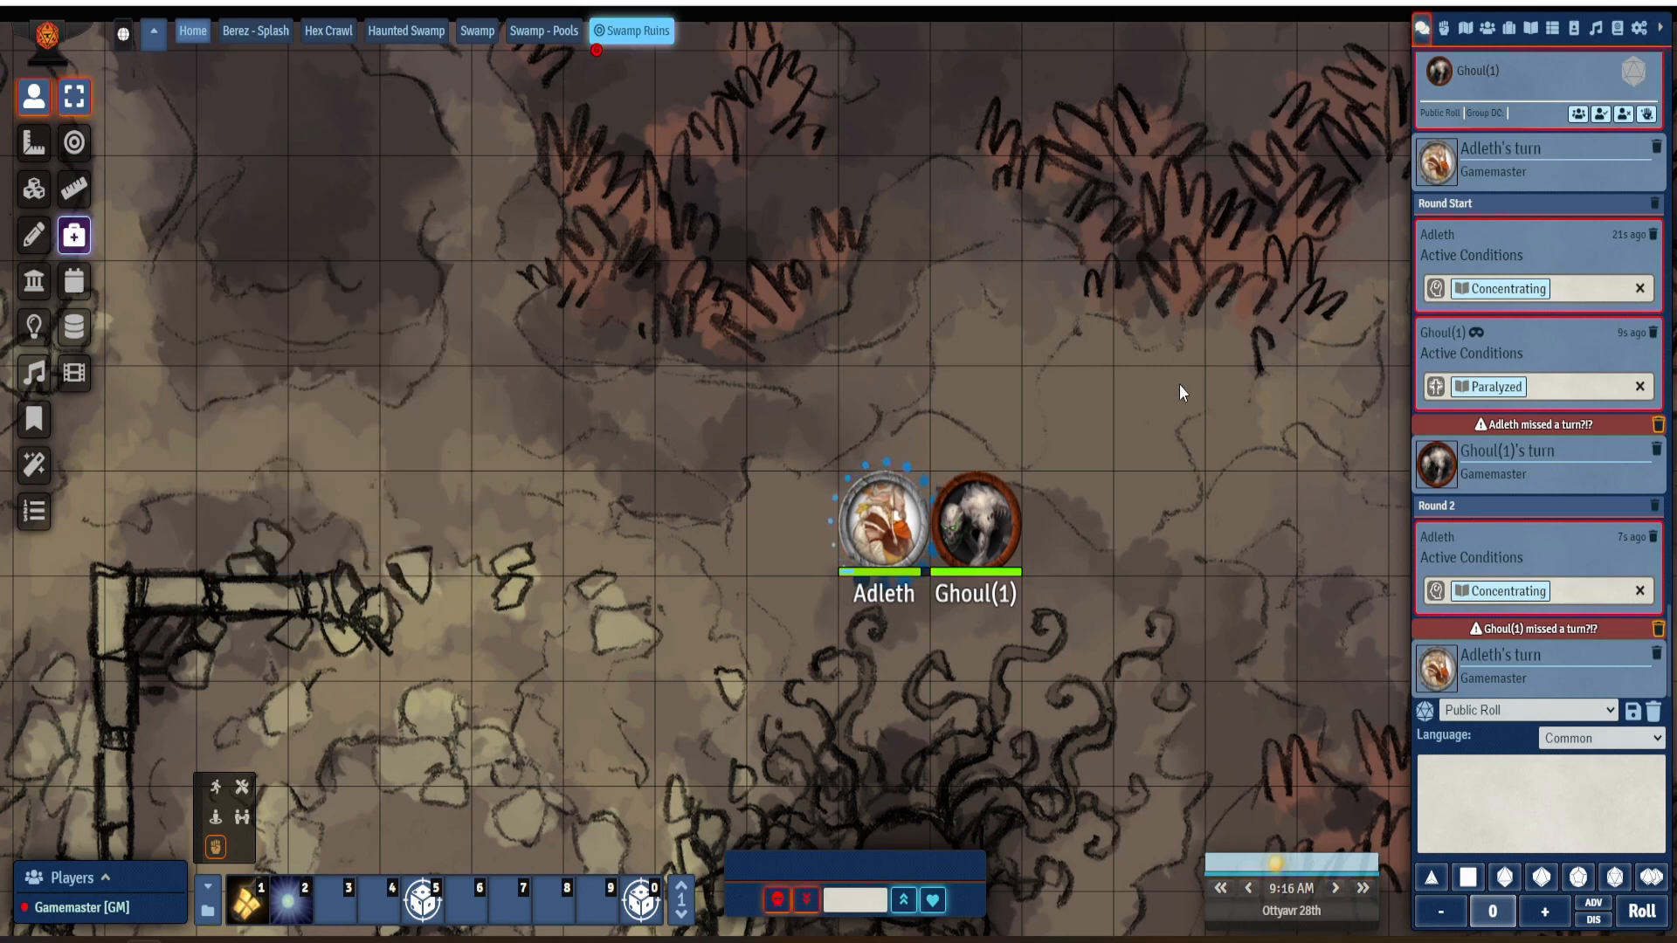
drag(1180, 386, 985, 379)
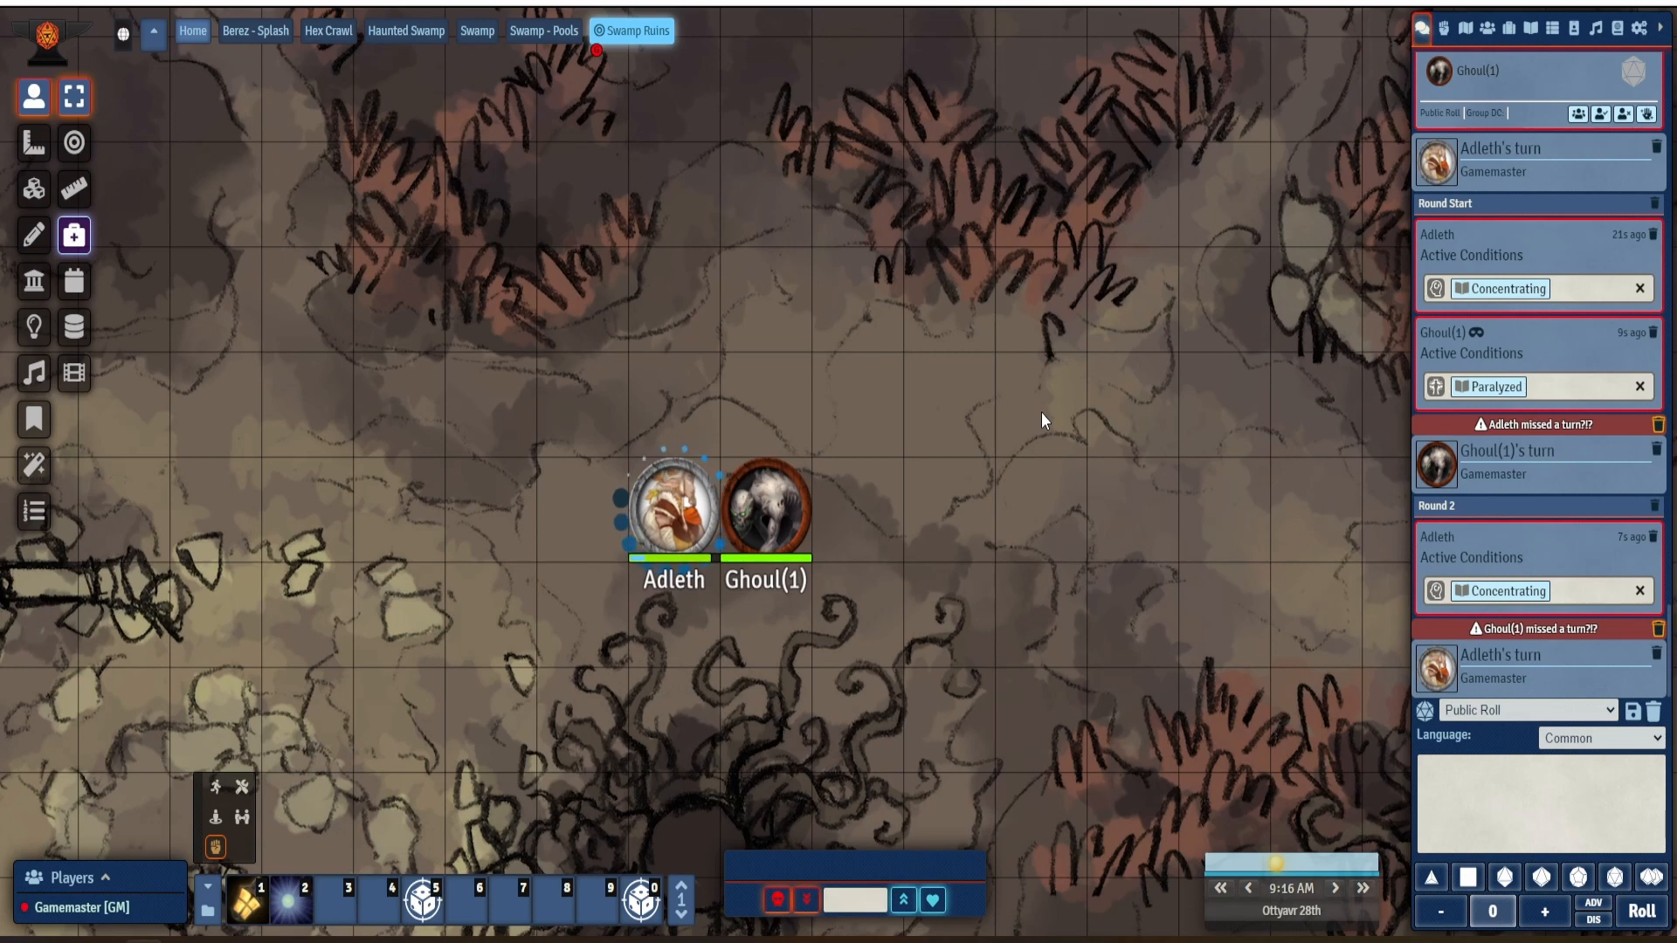